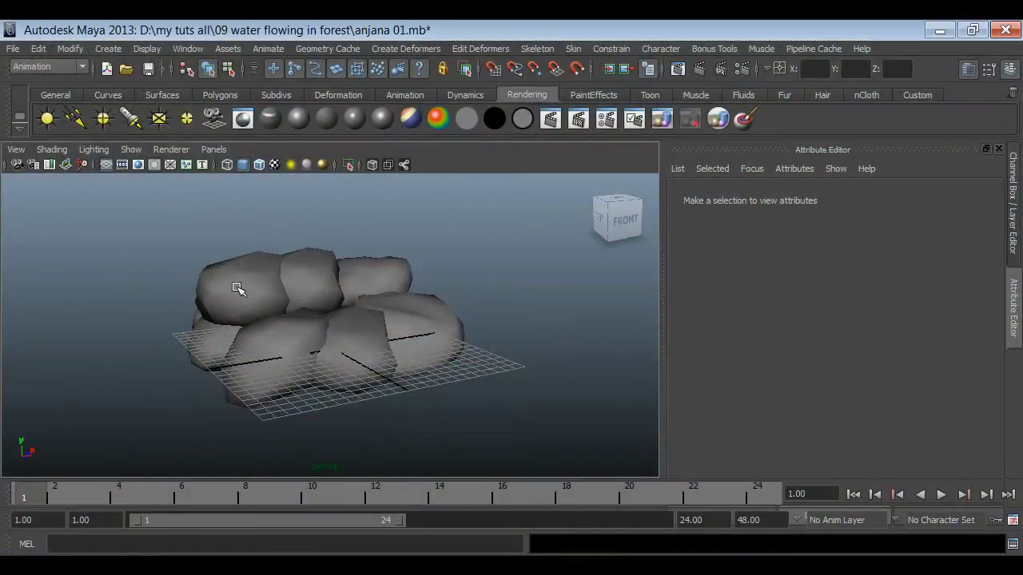
# Step: Select the front rocks of the pile and turn on wireframe-on-shaded display
pyautogui.click(238, 287)
pyautogui.click(320, 277)
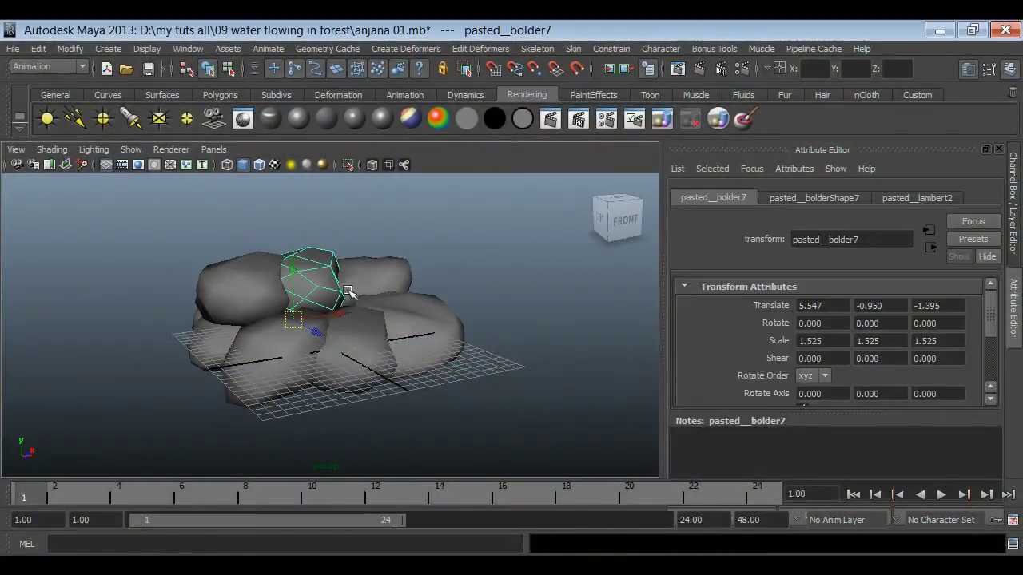
pyautogui.click(416, 337)
pyautogui.click(436, 350)
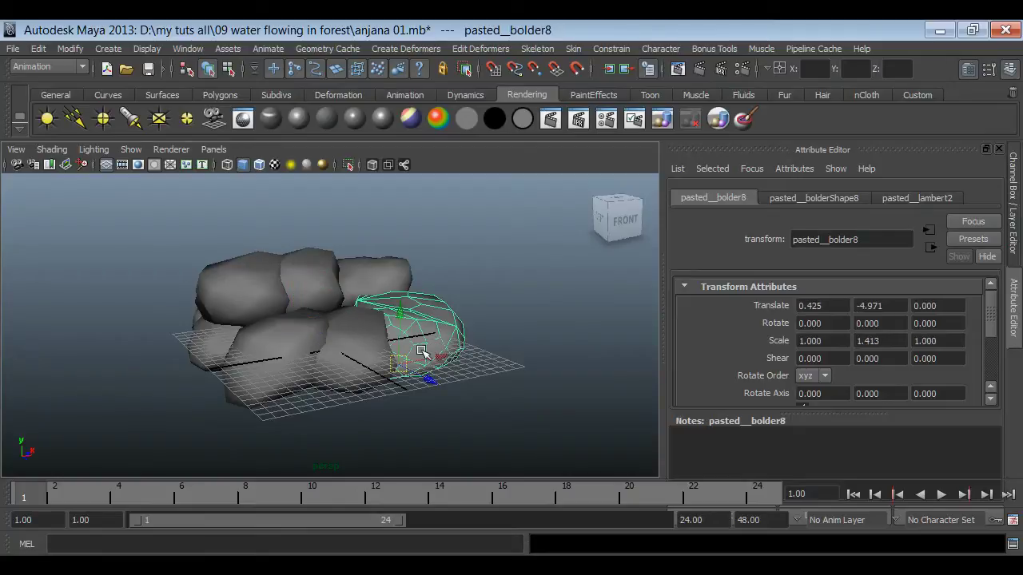
pyautogui.click(265, 314)
pyautogui.click(308, 225)
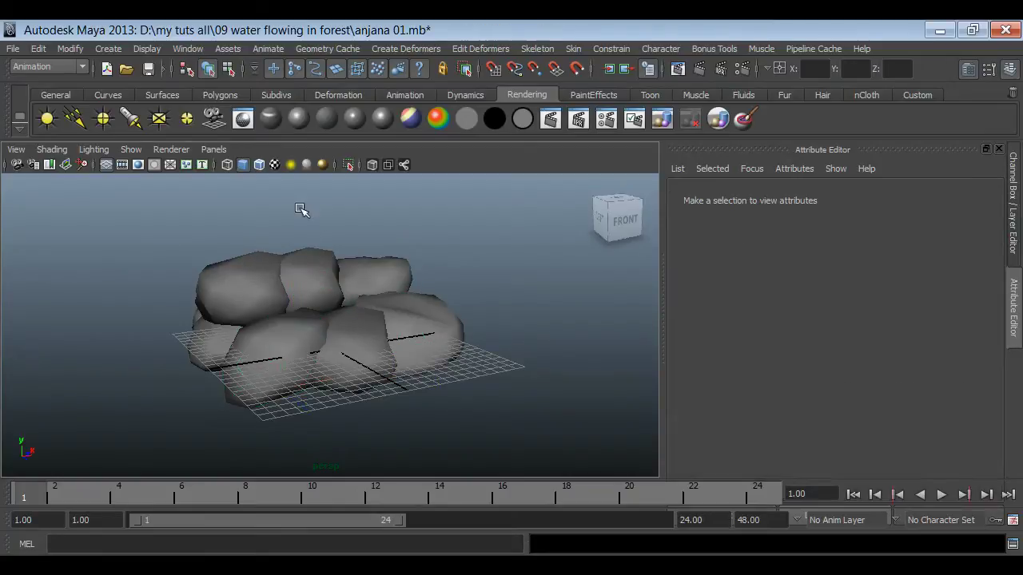
pyautogui.click(259, 165)
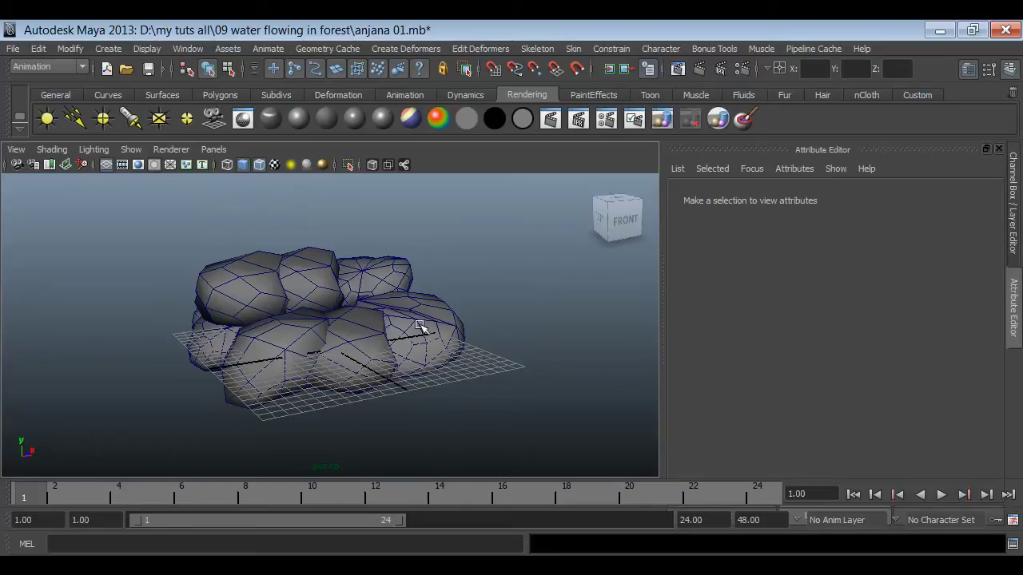
# Step: Test-move the back rock pasted__bolder6, undo it, show textures with 6, and deselect
pyautogui.click(391, 274)
pyautogui.moveTo(366, 257)
pyautogui.mouseDown()
pyautogui.moveTo(391, 152)
pyautogui.moveTo(390, 244)
pyautogui.moveTo(319, 262)
pyautogui.moveTo(376, 152)
pyautogui.moveTo(429, 200)
pyautogui.mouseUp()
pyautogui.press('e')
pyautogui.hotkey('ctrl', 'z')
pyautogui.hotkey('ctrl', 'z')
pyautogui.hotkey('ctrl', 'z')
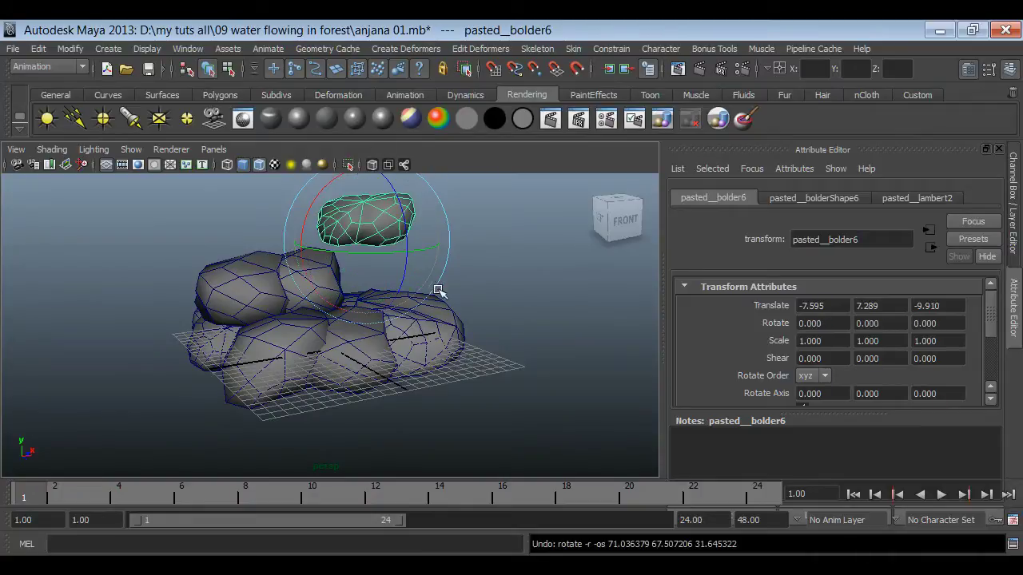
pyautogui.hotkey('ctrl', 'z')
pyautogui.press('6')
pyautogui.click(495, 289)
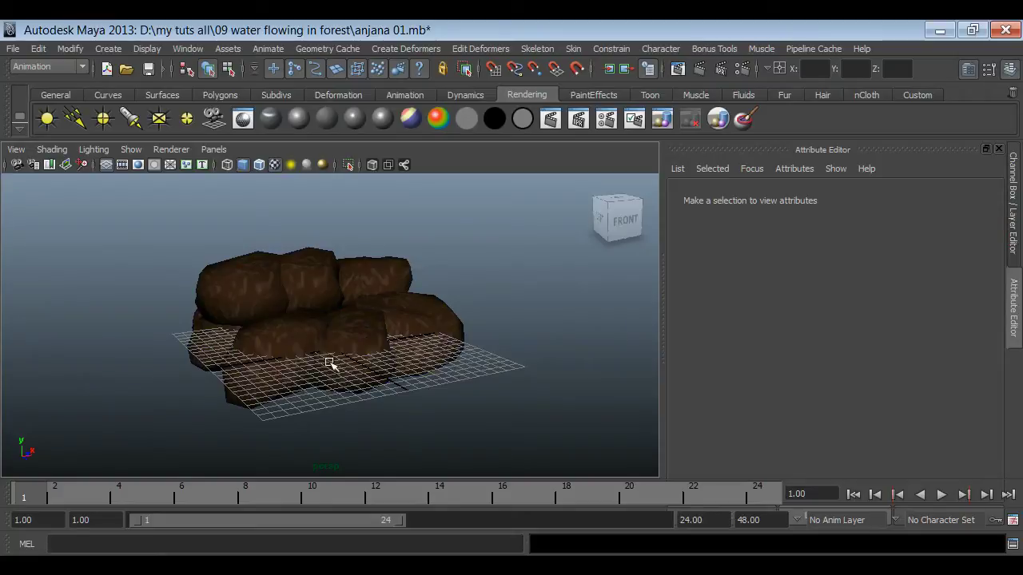
pyautogui.click(244, 289)
pyautogui.click(404, 284)
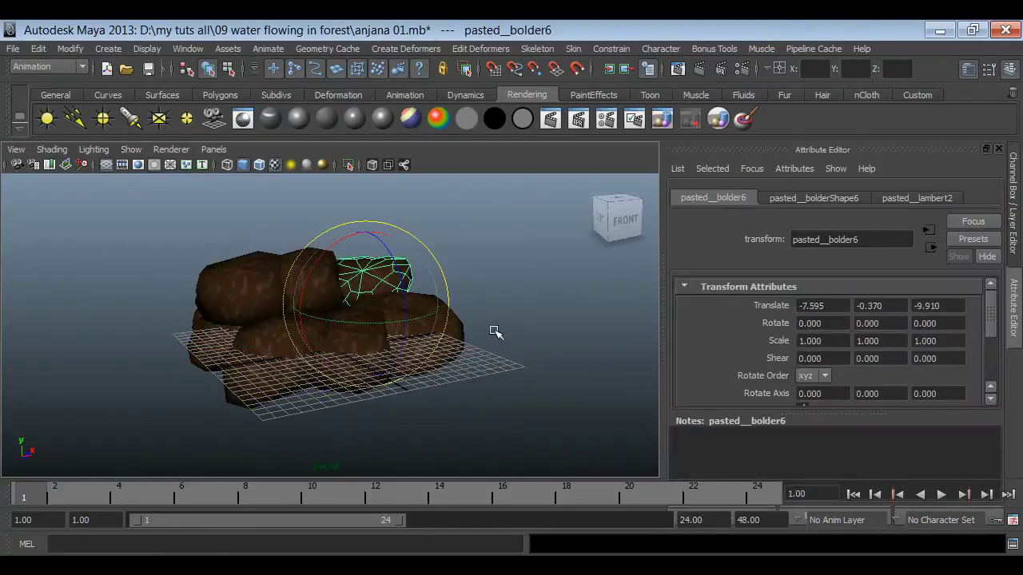
pyautogui.click(495, 332)
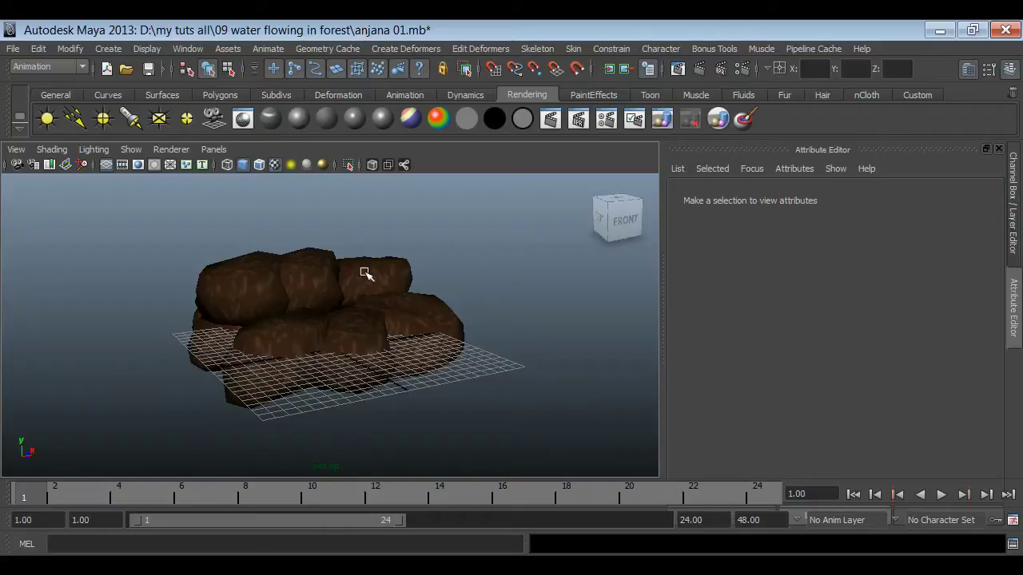
pyautogui.click(387, 264)
pyautogui.click(461, 336)
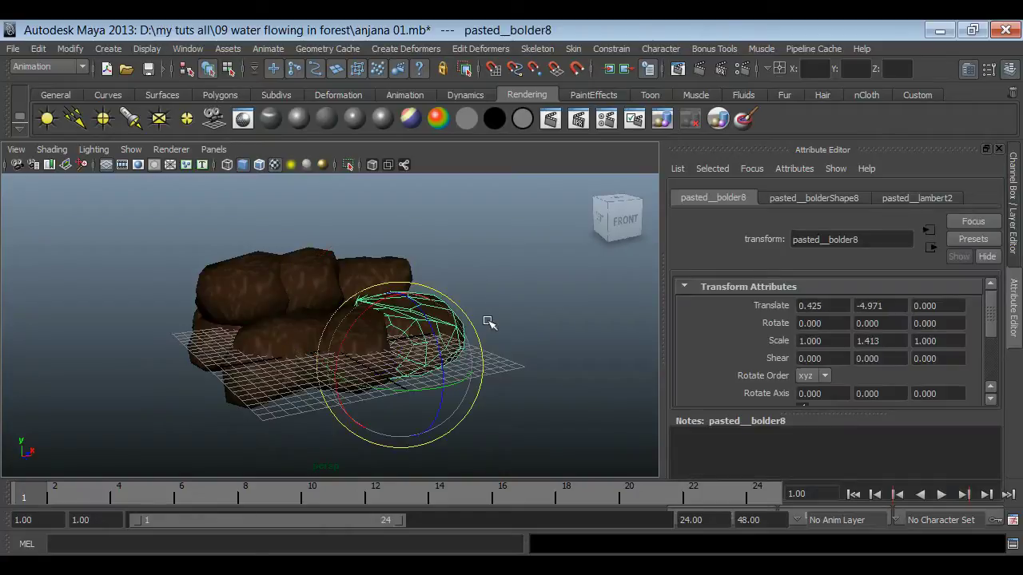
pyautogui.click(194, 402)
pyautogui.moveTo(195, 402)
pyautogui.keyDown('alt'); pyautogui.mouseDown()
pyautogui.moveTo(413, 387)
pyautogui.moveTo(354, 424)
pyautogui.moveTo(320, 376)
pyautogui.mouseUp(); pyautogui.keyUp('alt')
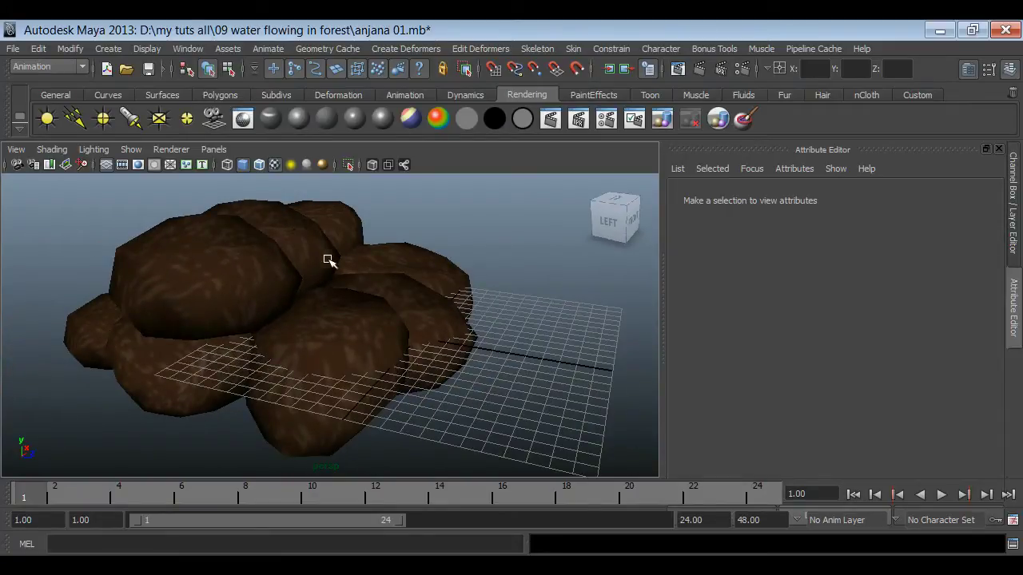
pyautogui.keyDown('alt'); pyautogui.moveTo(333, 388); pyautogui.dragTo(334, 364); pyautogui.keyUp('alt')
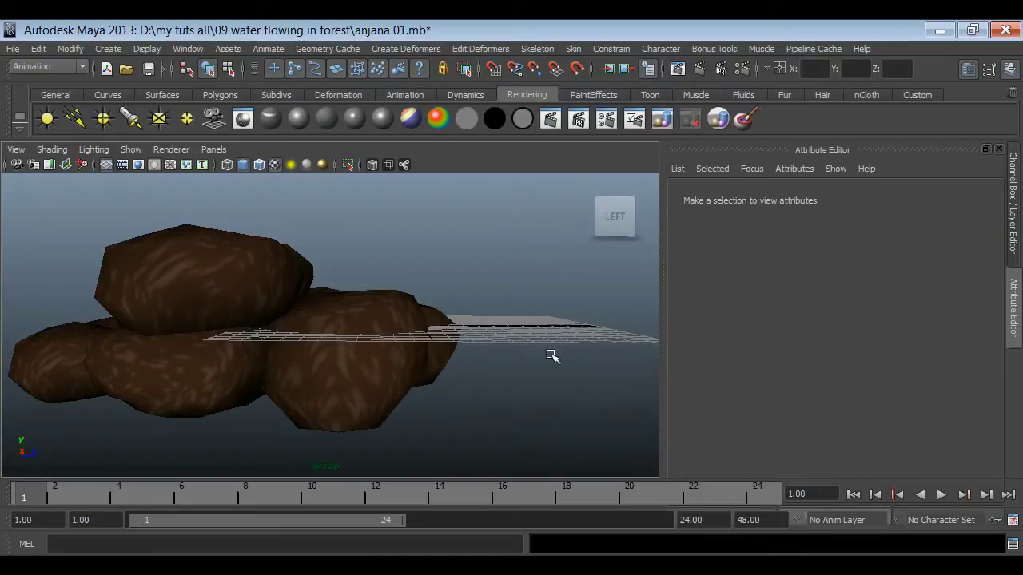
pyautogui.moveTo(582, 375)
pyautogui.keyDown('alt'); pyautogui.mouseDown()
pyautogui.moveTo(455, 360)
pyautogui.moveTo(370, 399)
pyautogui.moveTo(249, 391)
pyautogui.moveTo(414, 349)
pyautogui.moveTo(167, 330)
pyautogui.moveTo(231, 346)
pyautogui.moveTo(411, 331)
pyautogui.moveTo(505, 343)
pyautogui.moveTo(338, 370)
pyautogui.moveTo(368, 393)
pyautogui.moveTo(417, 397)
pyautogui.moveTo(260, 310)
pyautogui.mouseUp(); pyautogui.keyUp('alt')
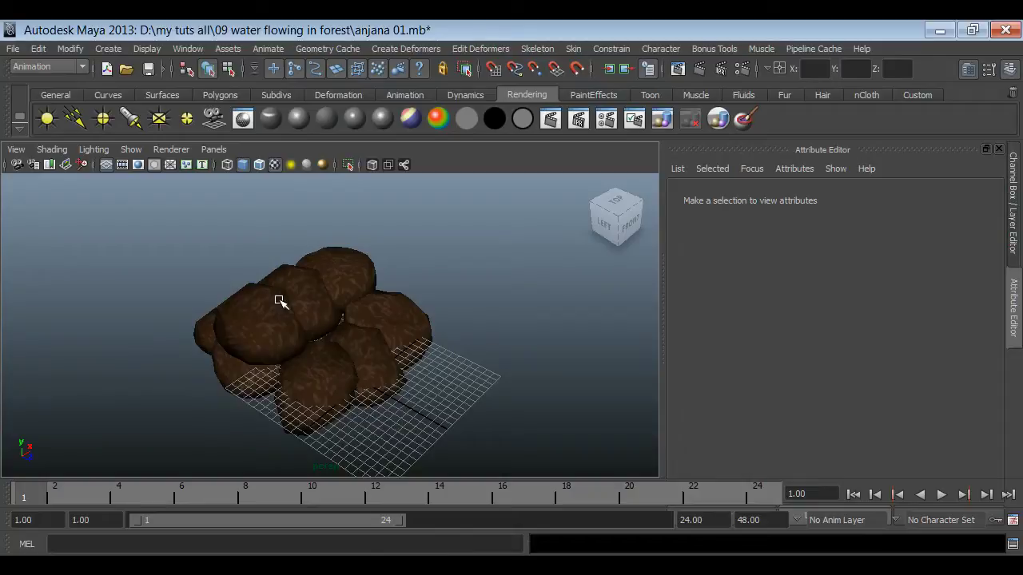
# Step: Create a polygon plane, enlarge it, and turn on X-Ray so the rocks show through
pyautogui.click(219, 94)
pyautogui.click(158, 128)
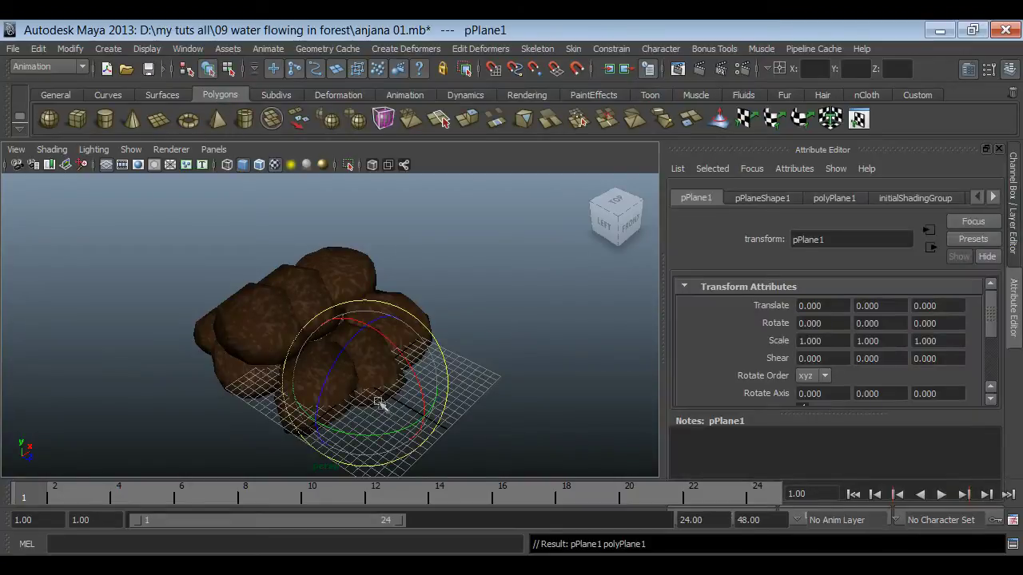
pyautogui.moveTo(297, 309); pyautogui.dragTo(609, 412)
pyautogui.press('5')
pyautogui.moveTo(457, 434)
pyautogui.keyDown('alt'); pyautogui.mouseDown()
pyautogui.moveTo(357, 396)
pyautogui.moveTo(404, 400)
pyautogui.moveTo(400, 349)
pyautogui.mouseUp(); pyautogui.keyUp('alt')
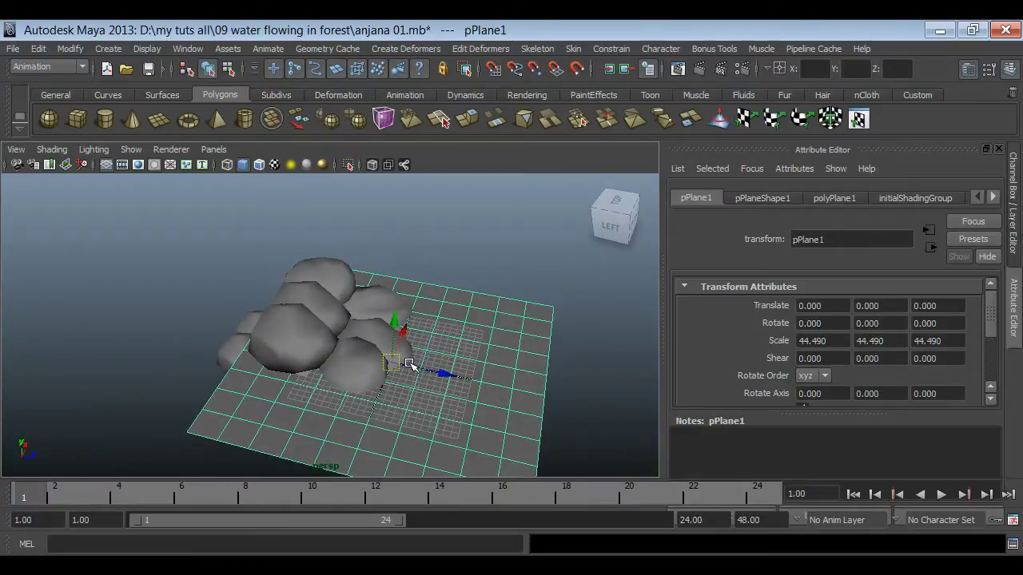
pyautogui.click(372, 165)
# Step: Position the plane above the rocks, scale it to 62.083, and slide it to Translate Z 7.436
pyautogui.moveTo(395, 321)
pyautogui.mouseDown()
pyautogui.moveTo(387, 278)
pyautogui.moveTo(411, 354)
pyautogui.moveTo(404, 388)
pyautogui.moveTo(377, 396)
pyautogui.moveTo(376, 376)
pyautogui.mouseUp()
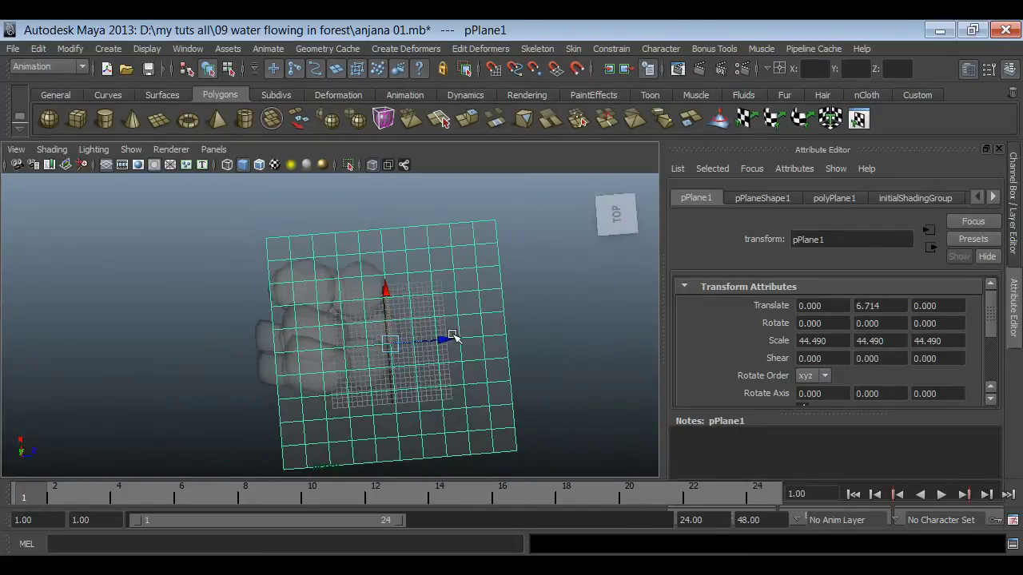
pyautogui.moveTo(452, 336); pyautogui.dragTo(420, 340)
pyautogui.moveTo(365, 290); pyautogui.dragTo(351, 261)
pyautogui.press('r')
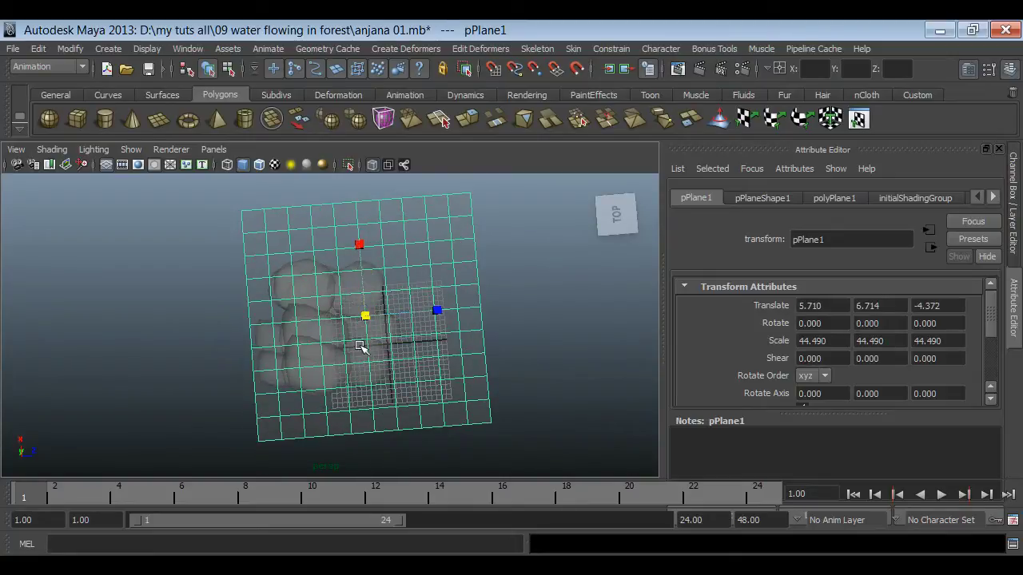
pyautogui.moveTo(363, 313); pyautogui.dragTo(431, 337)
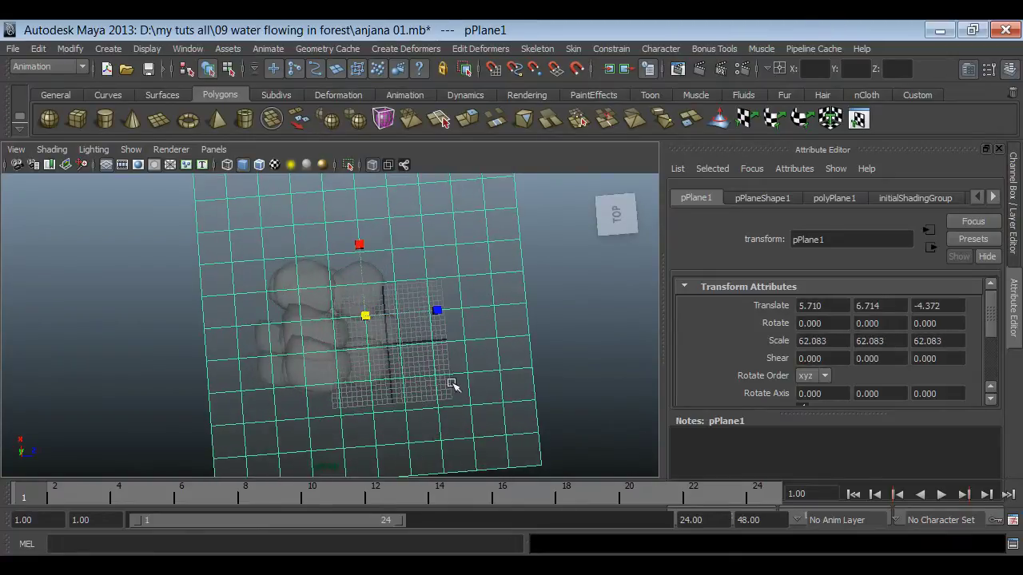
pyautogui.keyDown('alt'); pyautogui.moveTo(502, 414); pyautogui.dragTo(402, 386, button='right'); pyautogui.keyUp('alt')
pyautogui.press('w')
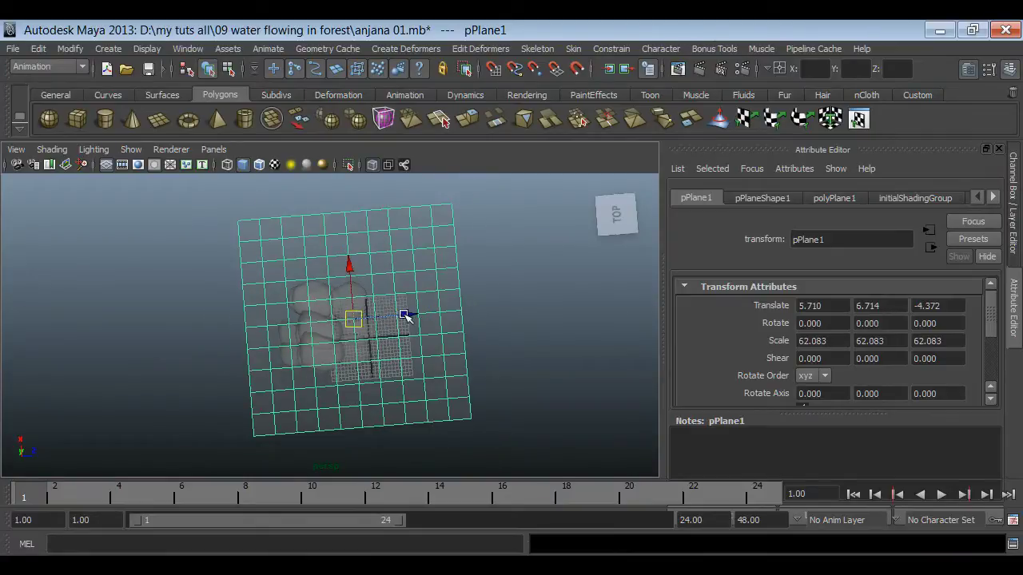
pyautogui.moveTo(405, 318); pyautogui.dragTo(449, 328)
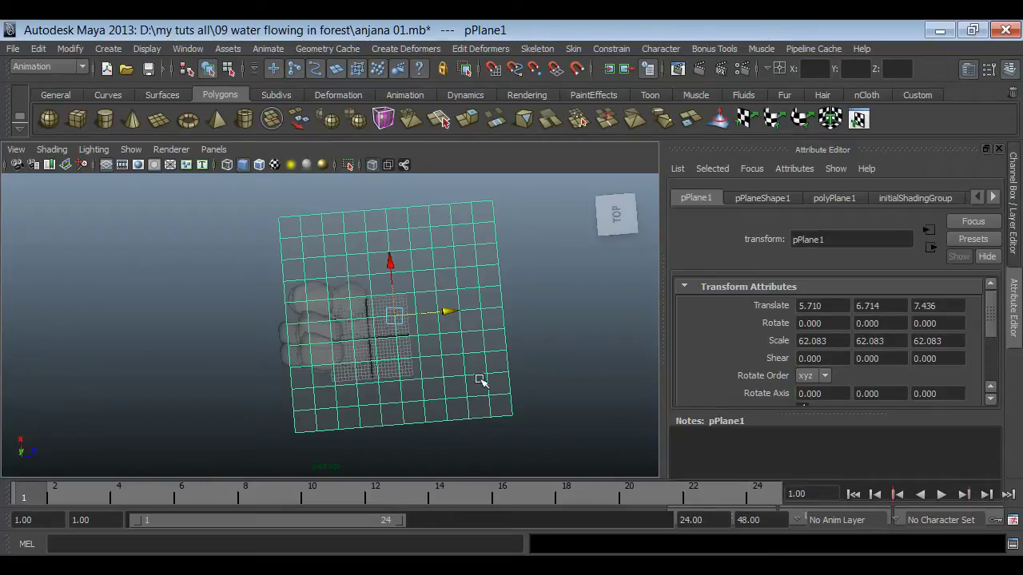
# Step: Set polyPlane1 Subdivisions Width and Height to 100 in the Channel Box
pyautogui.hotkey('ctrl', 'a')
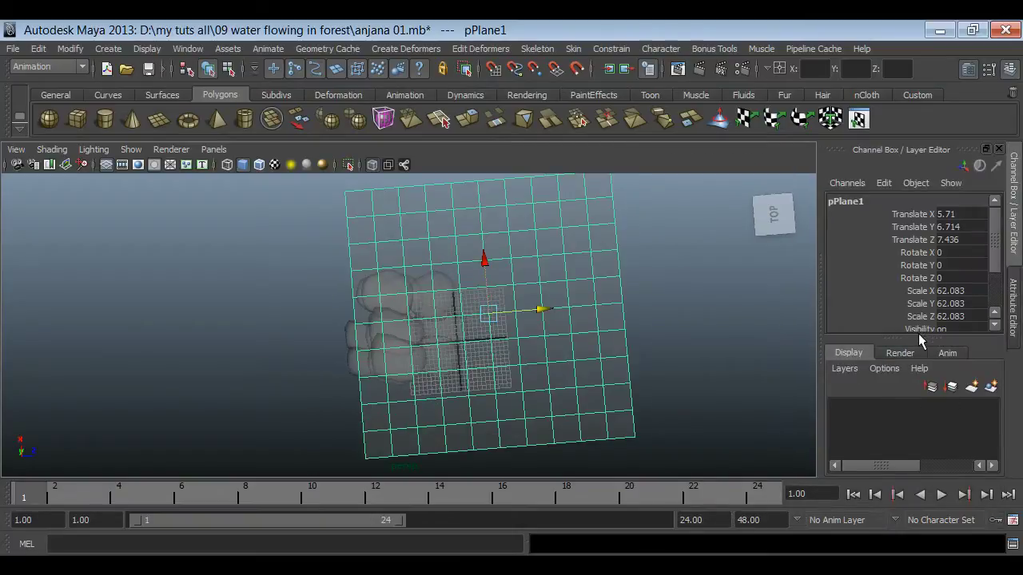
pyautogui.moveTo(918, 337); pyautogui.dragTo(903, 501)
pyautogui.click(850, 380)
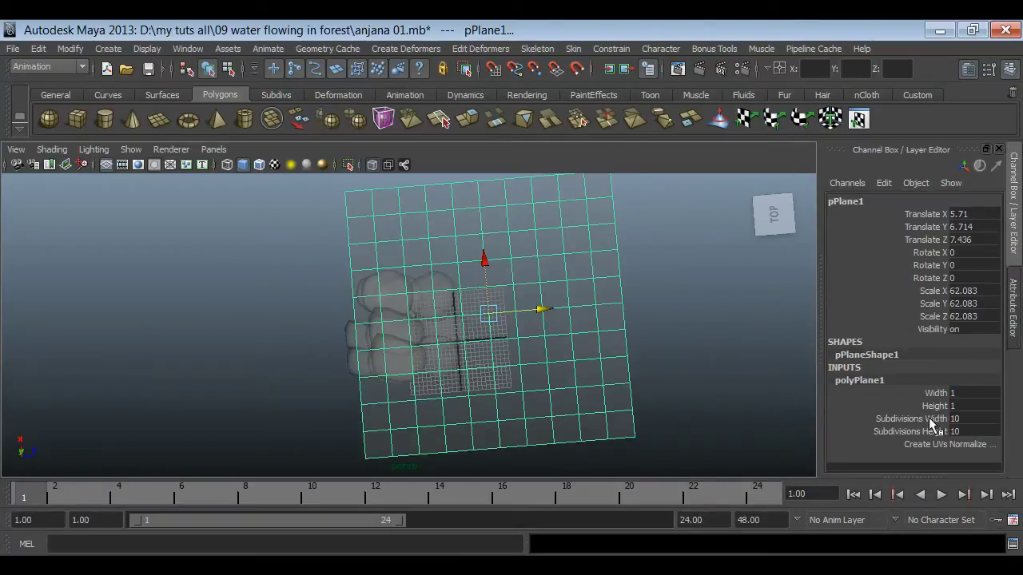
pyautogui.moveTo(934, 419); pyautogui.dragTo(939, 430)
pyautogui.doubleClick(963, 431)
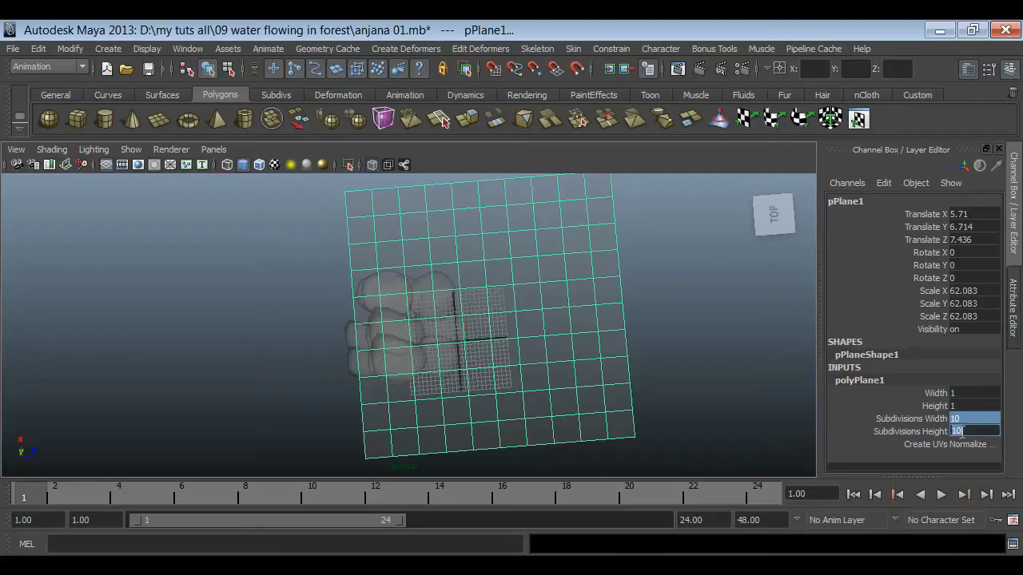
pyautogui.write('0')
pyautogui.press('Return')
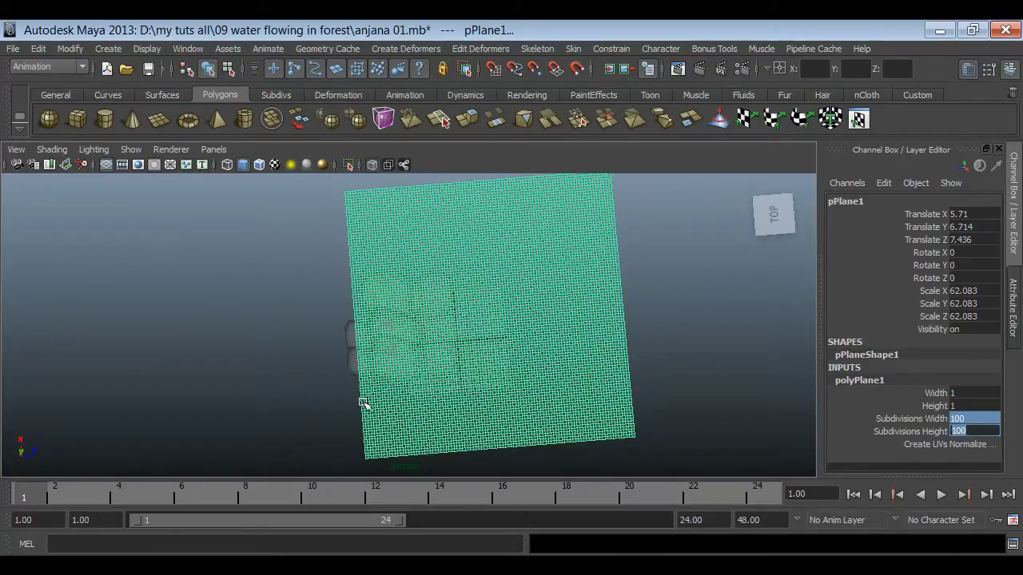
# Step: Raise the plane to Translate Y 8.139 above the rocks
pyautogui.scroll(3, 375, 407)
pyautogui.moveTo(485, 417)
pyautogui.keyDown('alt'); pyautogui.mouseDown()
pyautogui.moveTo(479, 319)
pyautogui.moveTo(354, 338)
pyautogui.moveTo(416, 348)
pyautogui.moveTo(422, 330)
pyautogui.moveTo(421, 360)
pyautogui.moveTo(449, 354)
pyautogui.mouseUp(); pyautogui.keyUp('alt')
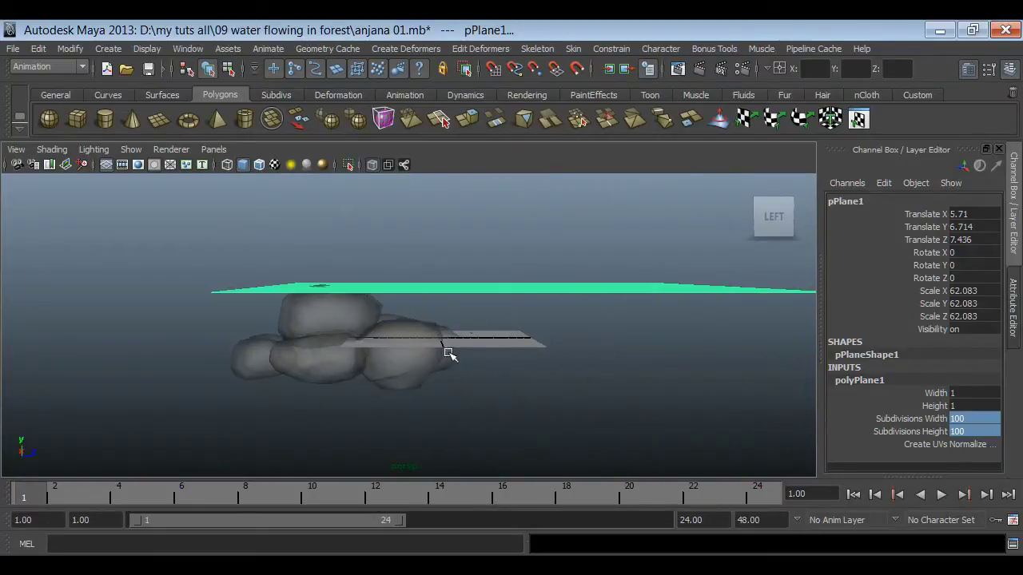
pyautogui.press('w')
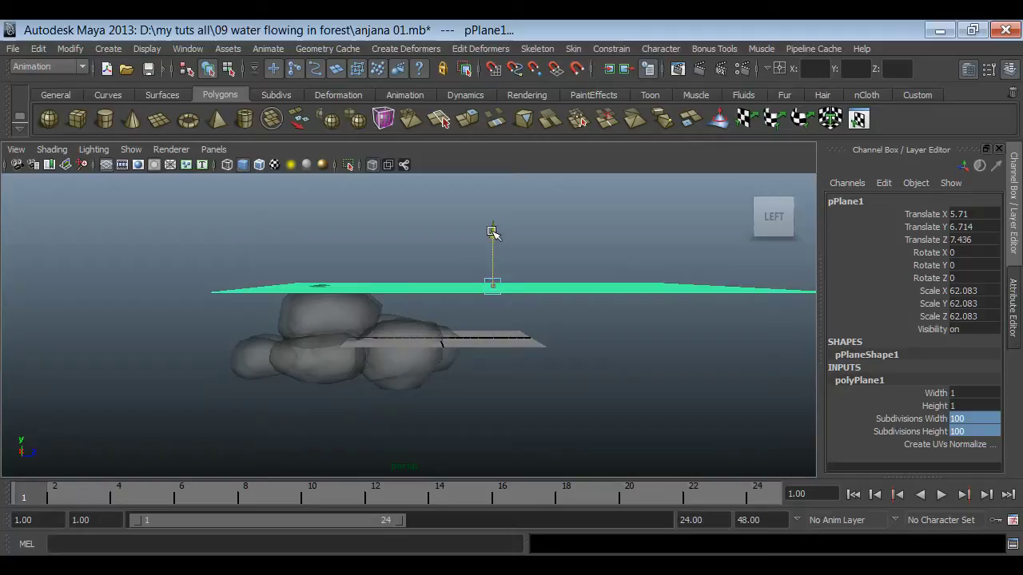
pyautogui.moveTo(494, 238); pyautogui.dragTo(493, 227)
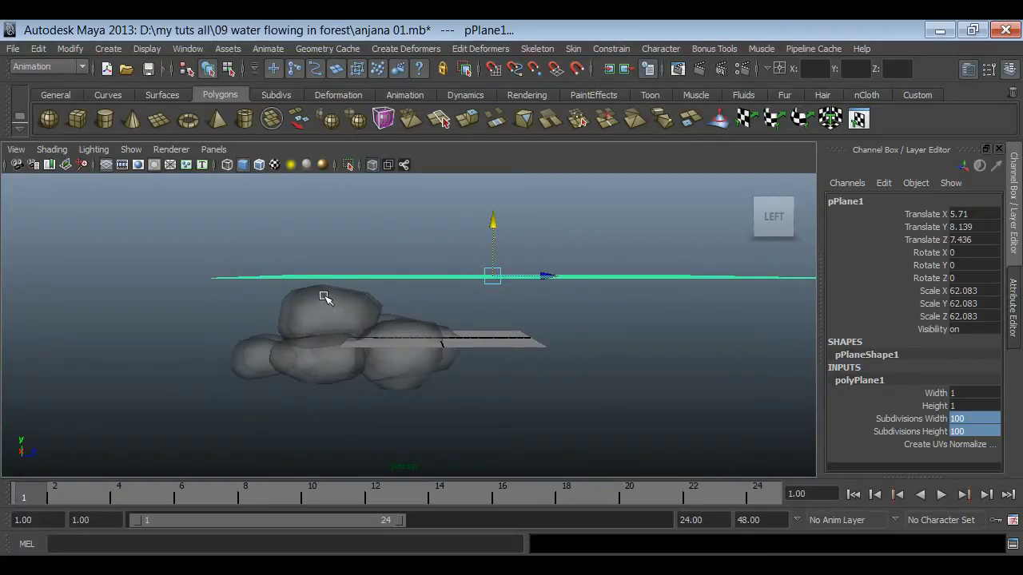
pyautogui.click(518, 281)
pyautogui.click(541, 277)
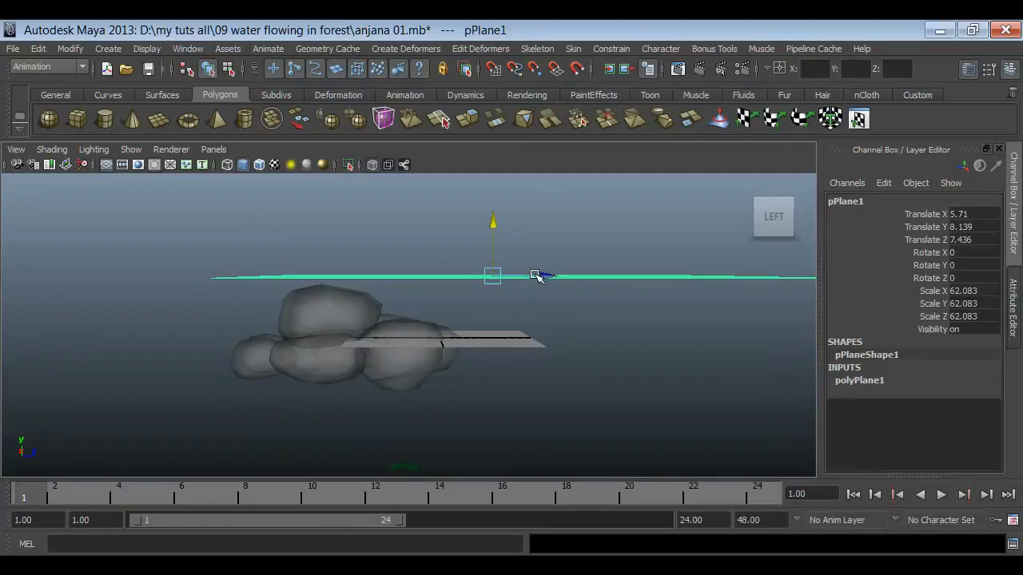
pyautogui.keyDown('alt'); pyautogui.moveTo(541, 337); pyautogui.dragTo(537, 275); pyautogui.keyUp('alt')
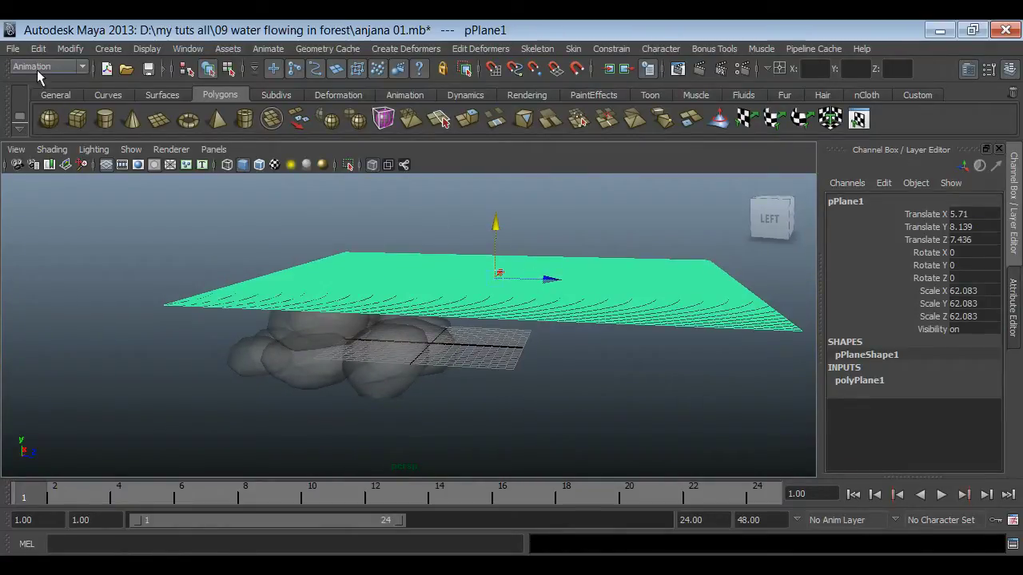
# Step: Turn pPlane1 into a soft body using Make soft in the Soft Options
pyautogui.click(37, 70)
pyautogui.click(34, 112)
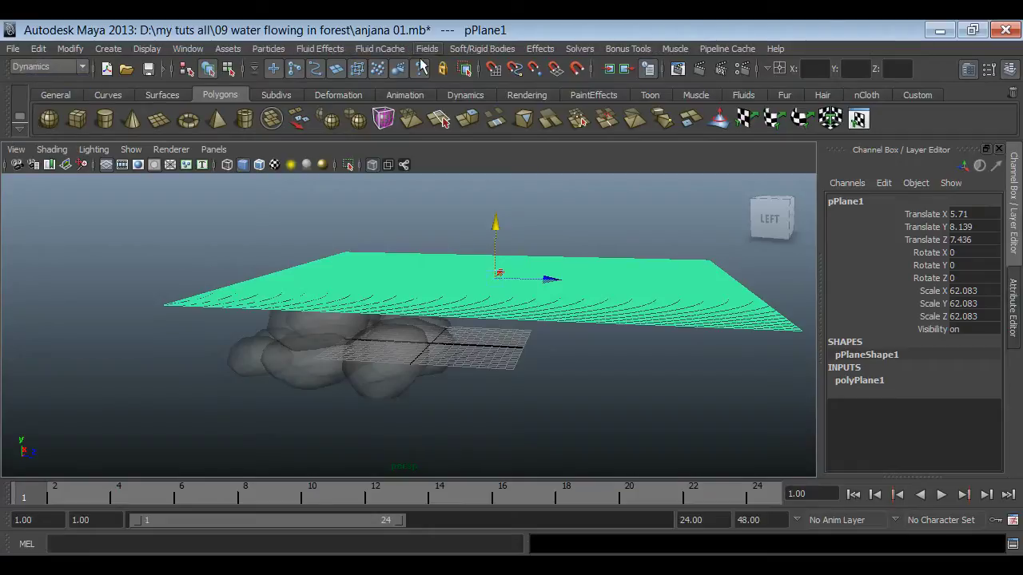
pyautogui.click(482, 49)
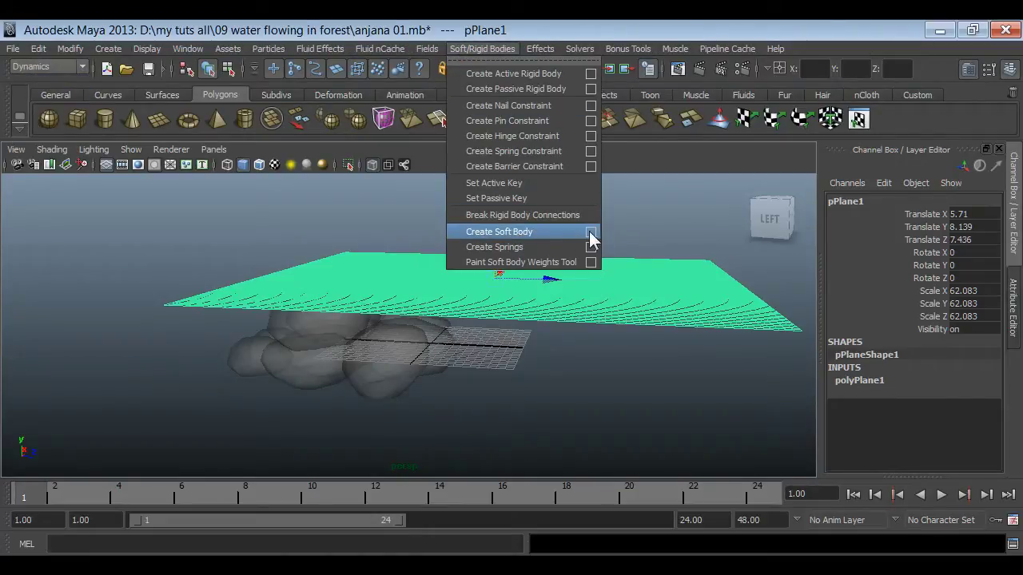
pyautogui.click(591, 232)
pyautogui.click(362, 236)
pyautogui.click(371, 263)
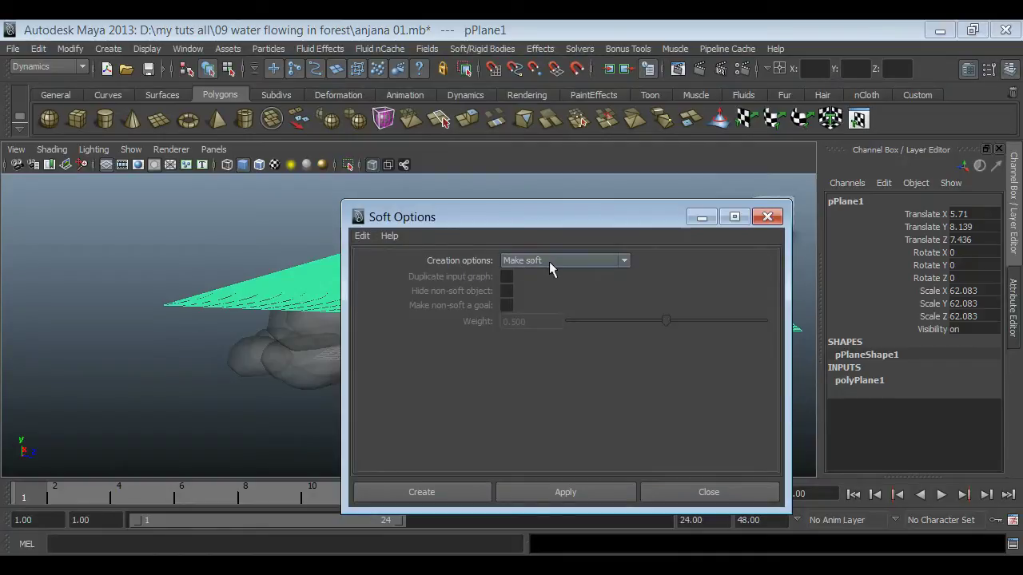
pyautogui.click(422, 493)
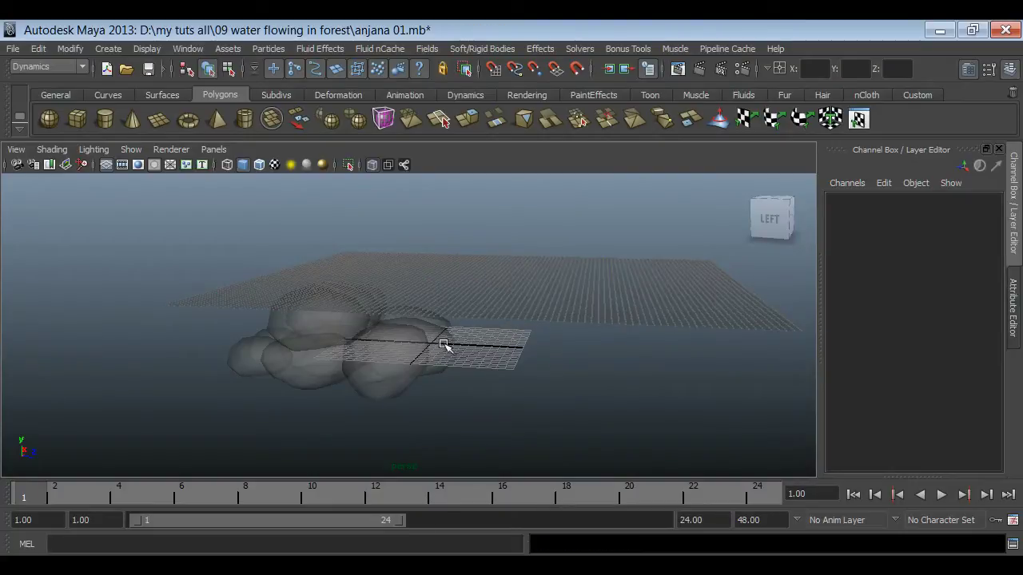
# Step: Reframe the view and switch to the Outliner/Persp panel layout
pyautogui.keyDown('alt'); pyautogui.moveTo(411, 334); pyautogui.dragTo(514, 375, button='right'); pyautogui.keyUp('alt')
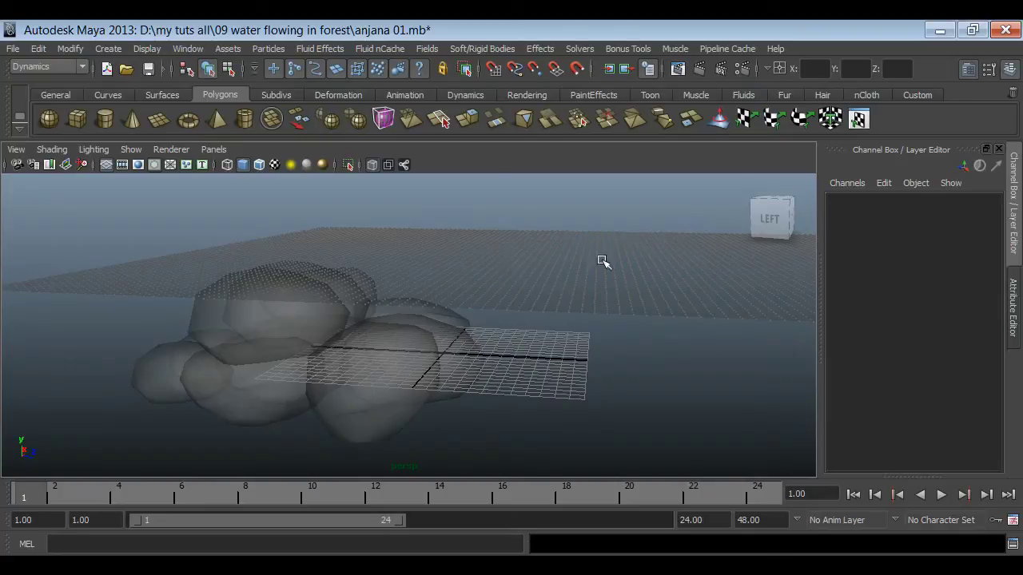
pyautogui.keyDown('alt'); pyautogui.moveTo(620, 285); pyautogui.dragTo(456, 228); pyautogui.keyUp('alt')
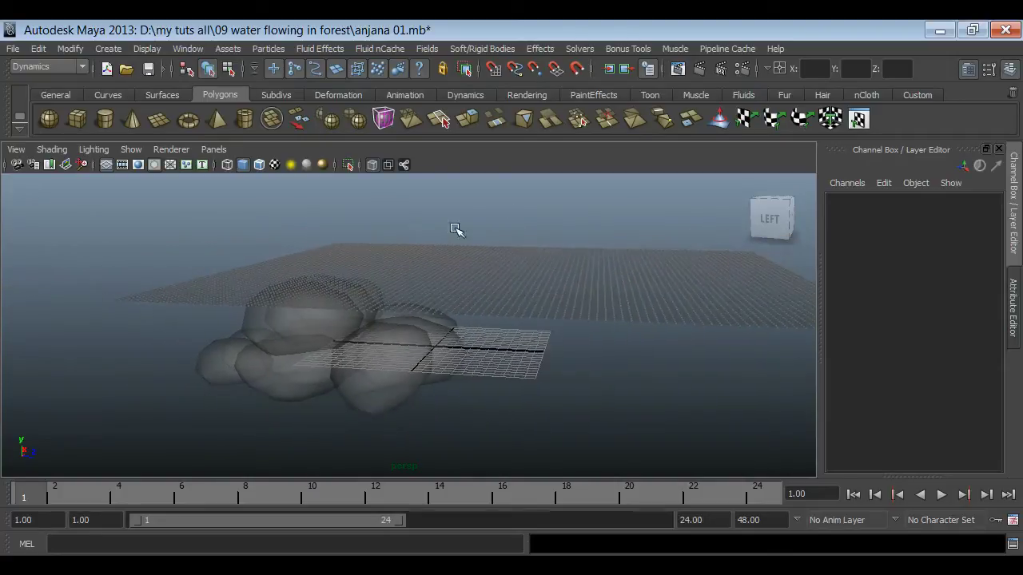
pyautogui.press('space')
pyautogui.moveTo(449, 132); pyautogui.dragTo(445, 167)
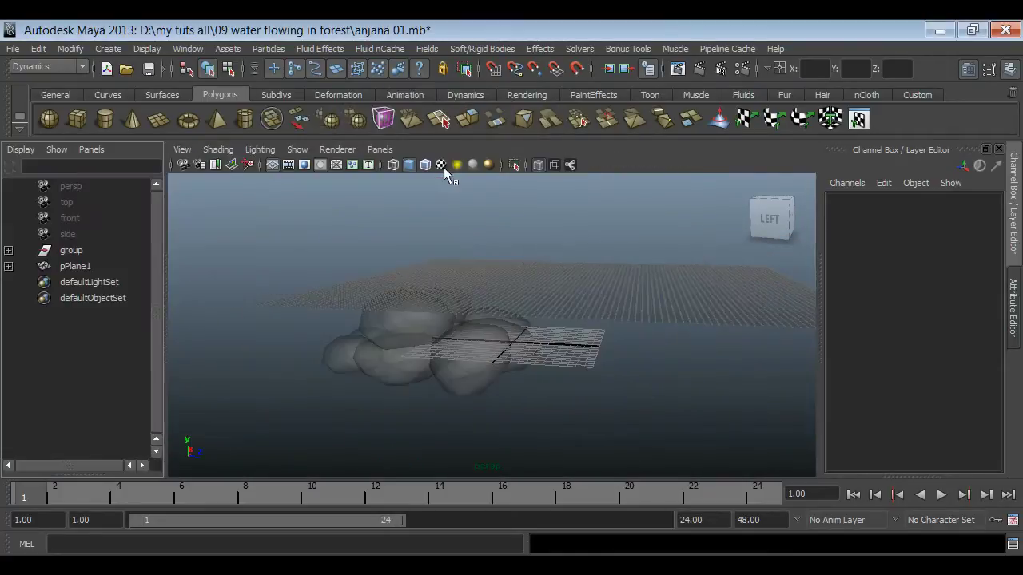
# Step: Select pPlane1Particle under pPlane1 in the Outliner and add a Gravity field to it
pyautogui.click(76, 266)
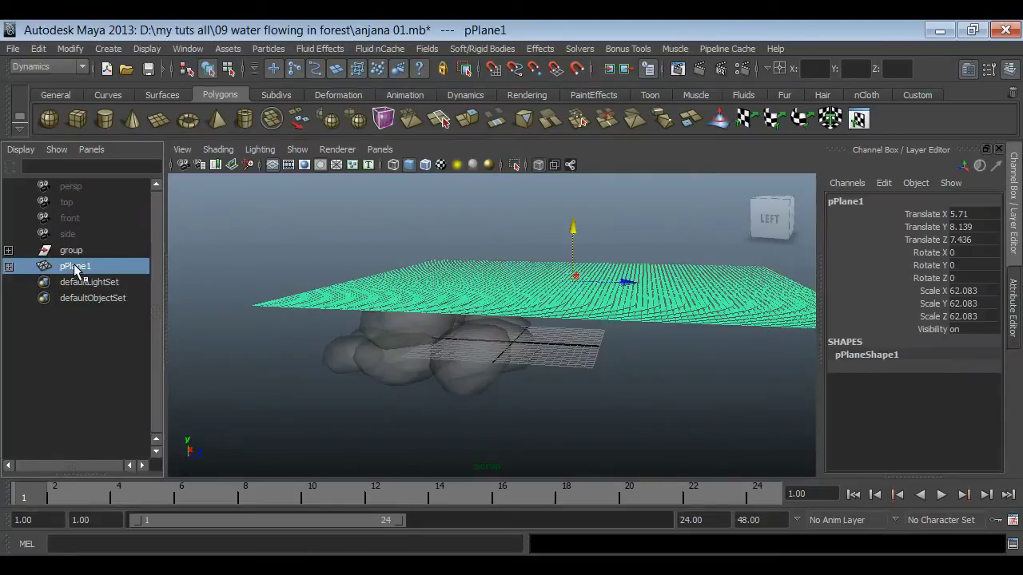
pyautogui.click(8, 269)
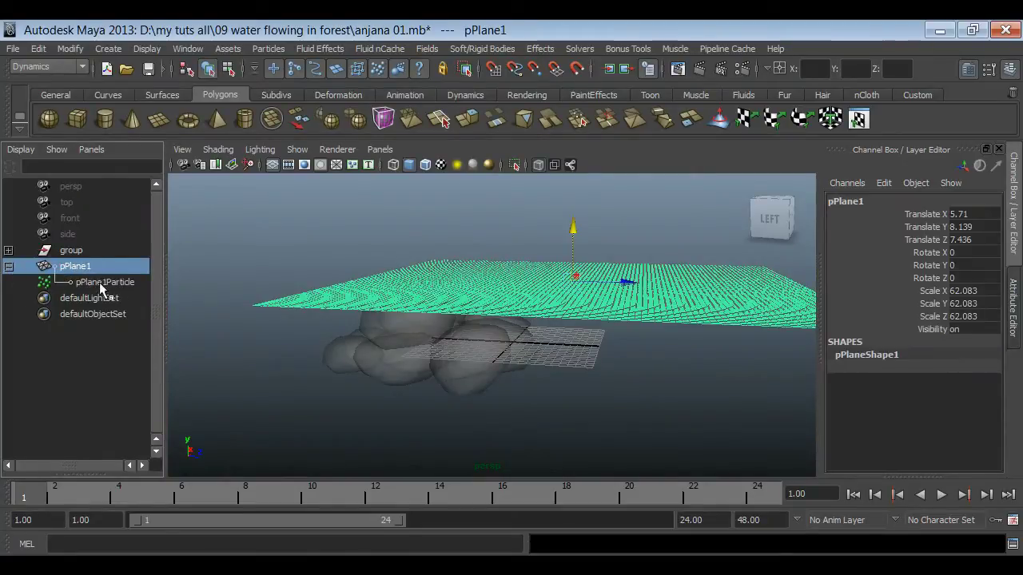
pyautogui.click(102, 286)
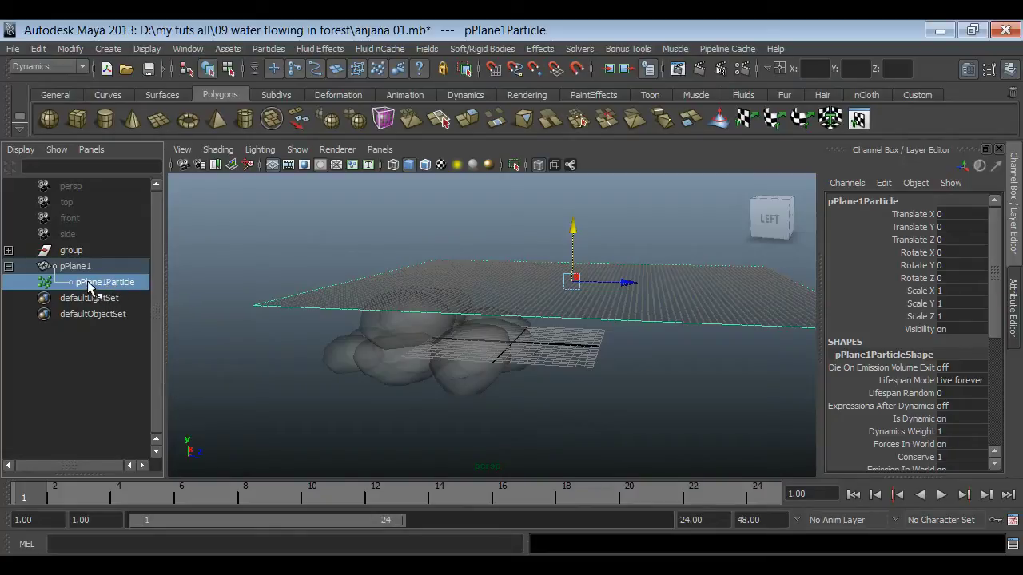
pyautogui.click(427, 48)
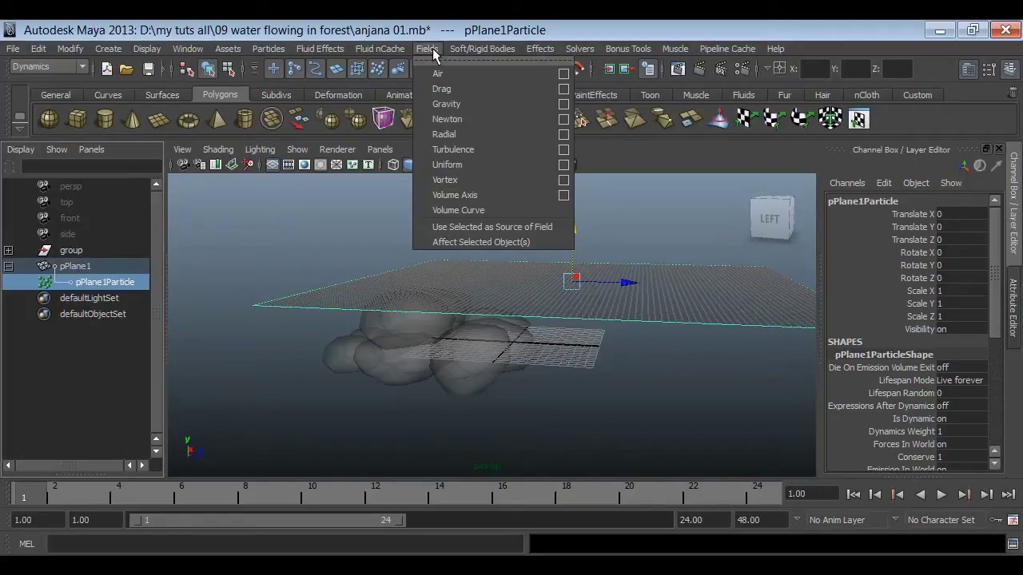
pyautogui.click(467, 105)
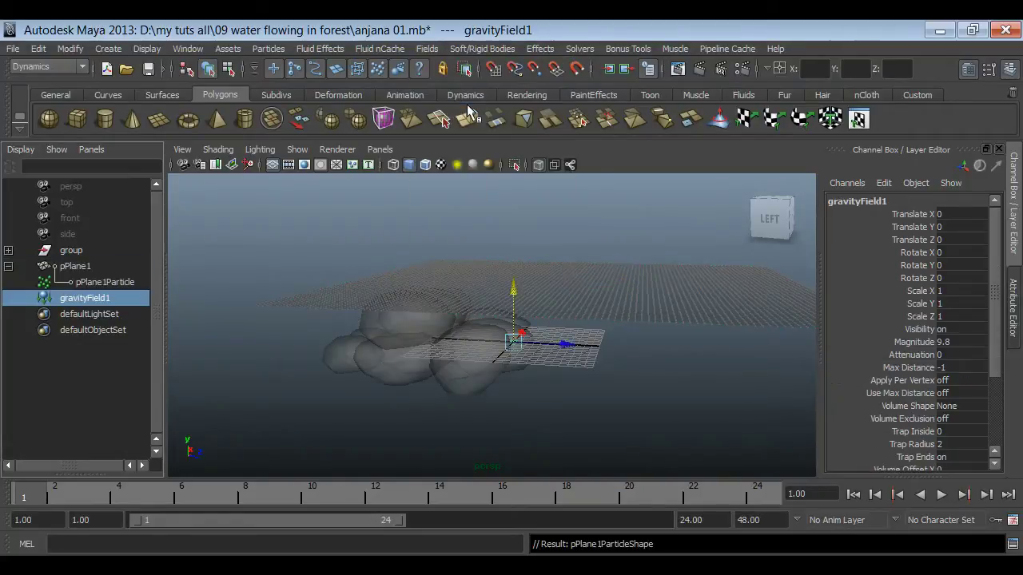
pyautogui.click(652, 520)
# Step: Set the animation end time to 500 and playback speed to Play Every Frame
pyautogui.write('500')
pyautogui.press('Return')
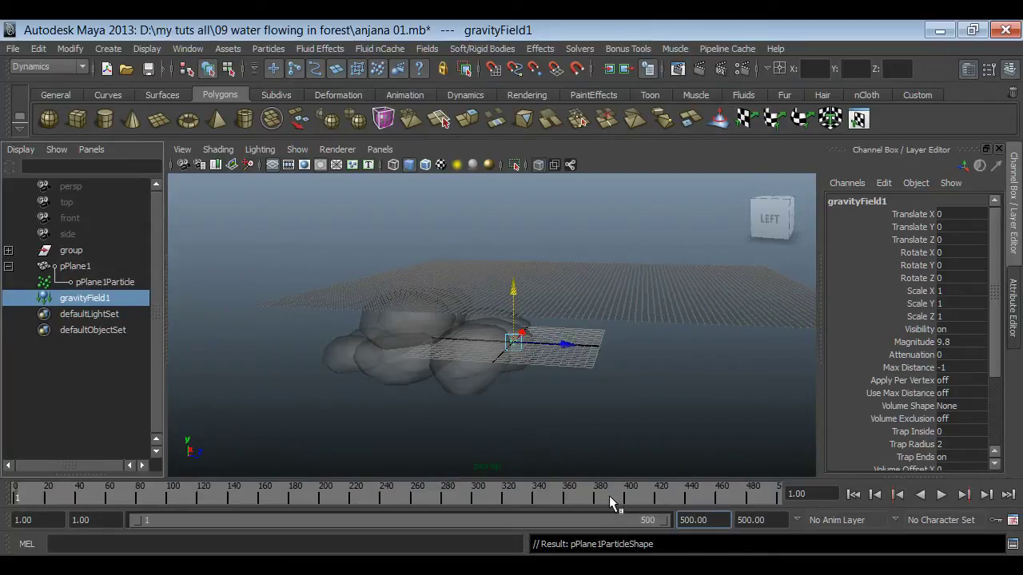
pyautogui.rightClick(611, 497)
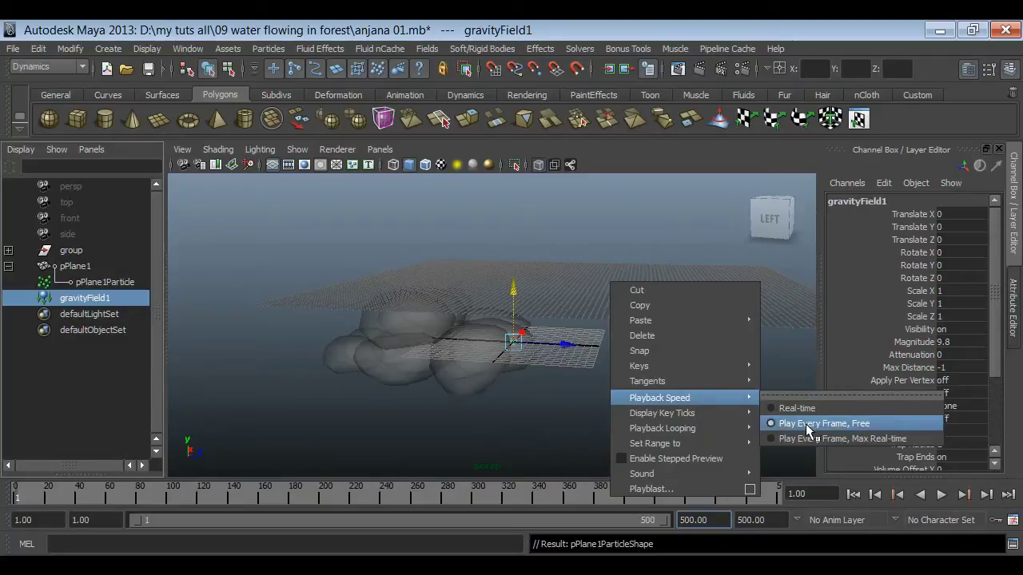
pyautogui.click(799, 423)
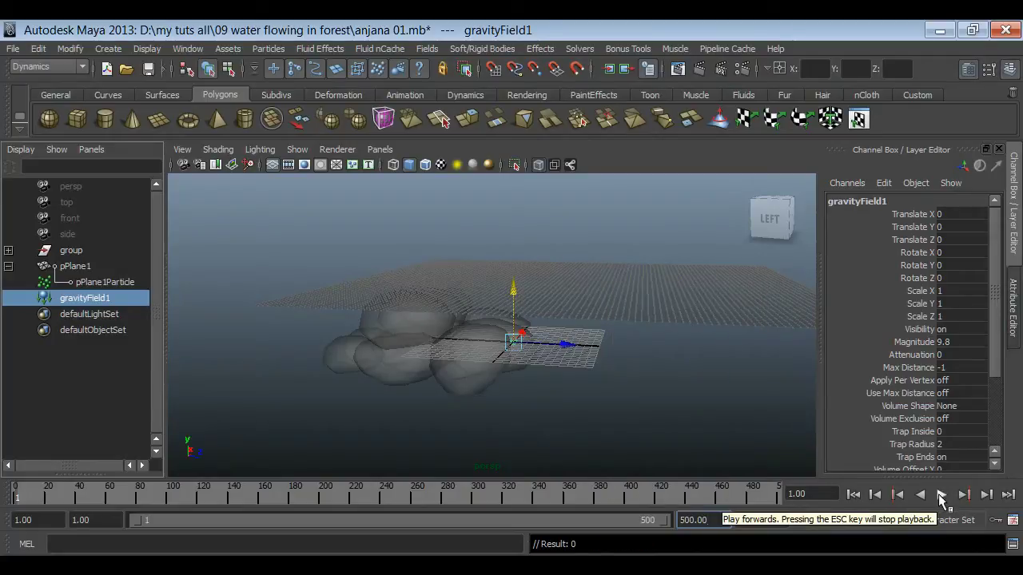
# Step: Play the gravity simulation to watch the sheet fall, then rewind to frame 1
pyautogui.click(941, 499)
pyautogui.click(941, 498)
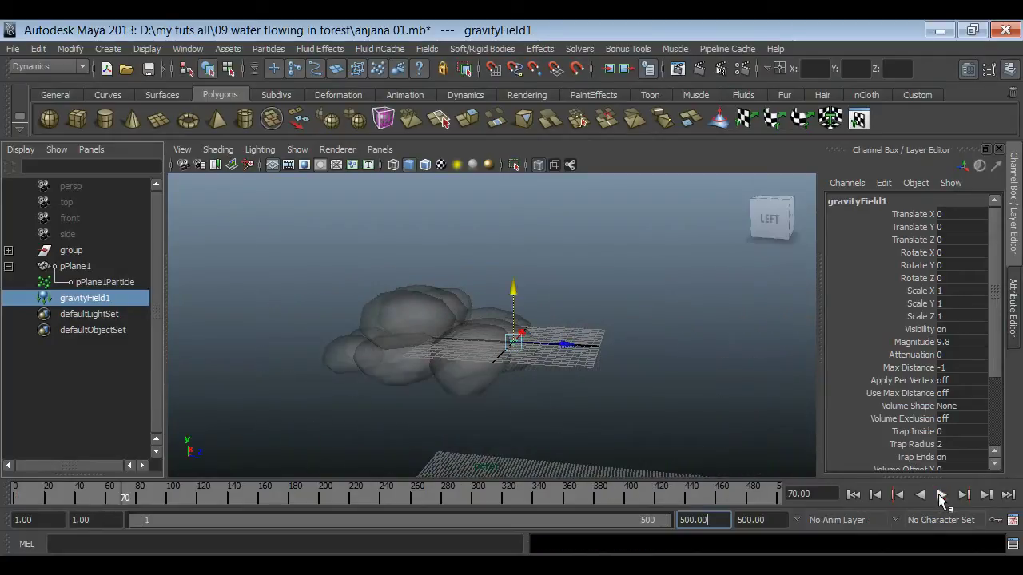
pyautogui.click(875, 496)
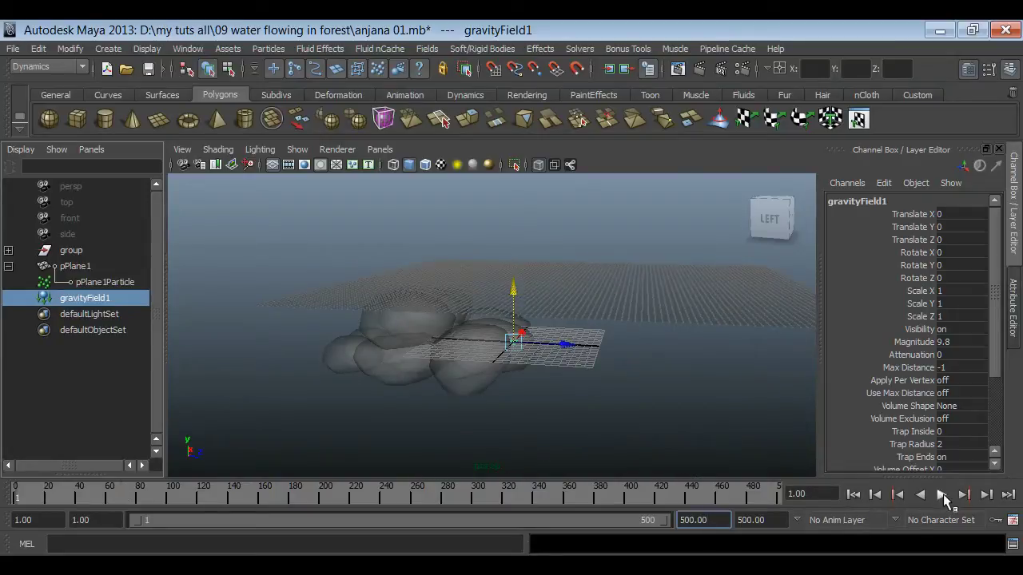
pyautogui.click(941, 496)
pyautogui.click(941, 496)
pyautogui.hotkey('alt', 'shift', 'v')
pyautogui.scroll(3, 519, 404)
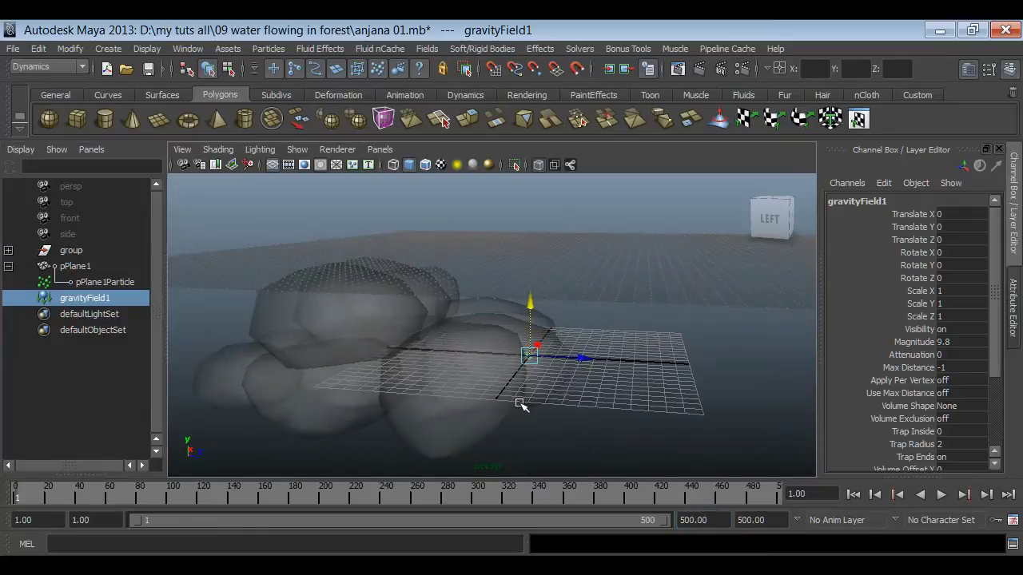
pyautogui.keyDown('alt'); pyautogui.moveTo(520, 404); pyautogui.dragTo(521, 384); pyautogui.keyUp('alt')
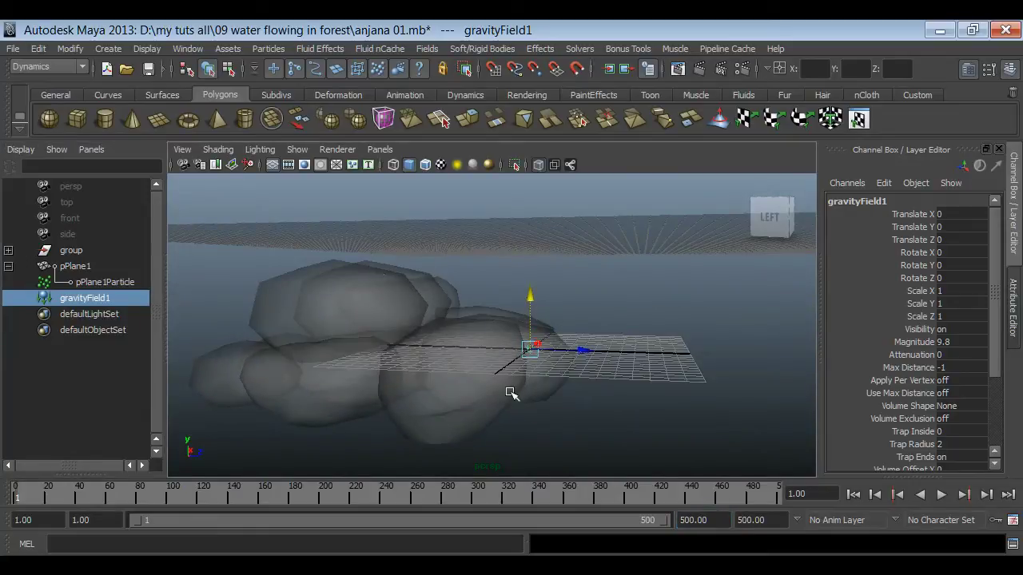
pyautogui.scroll(-3, 629, 404)
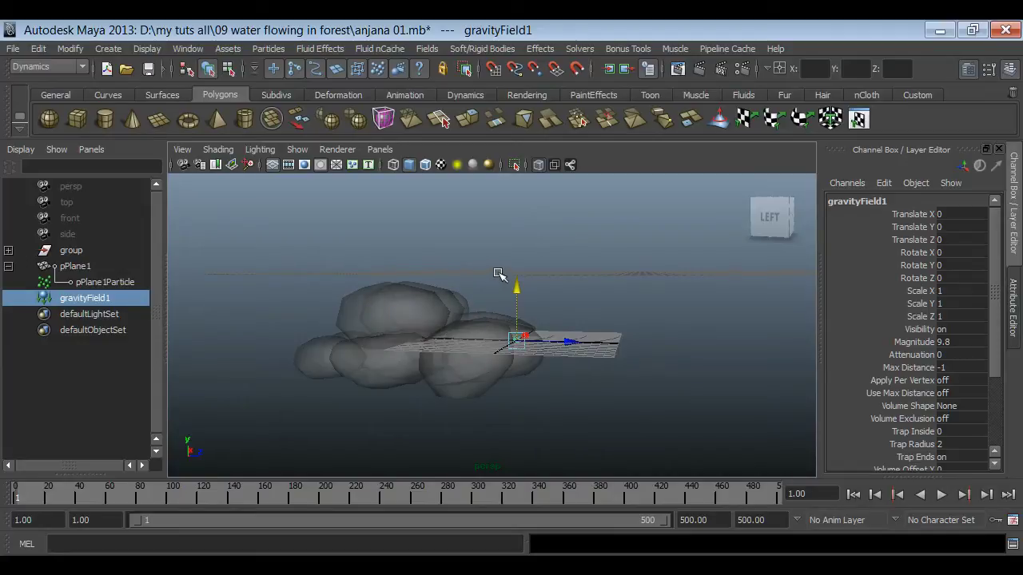
# Step: Expand the boulder group in the Outliner to list its twelve boulders
pyautogui.click(71, 251)
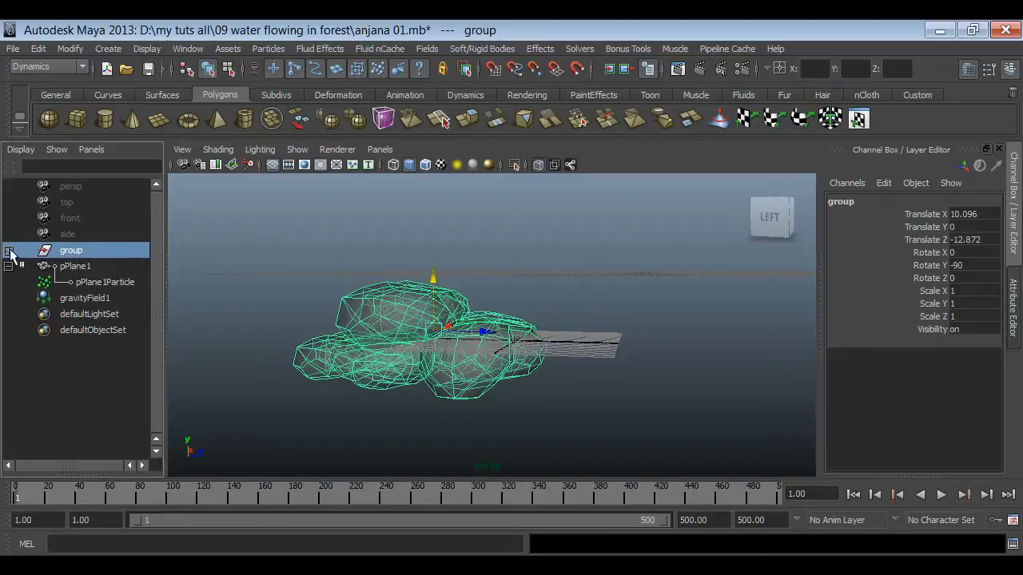
pyautogui.click(9, 250)
pyautogui.click(126, 269)
pyautogui.click(127, 282)
pyautogui.click(129, 298)
pyautogui.click(128, 330)
pyautogui.click(121, 362)
pyautogui.scroll(-2, 124, 376)
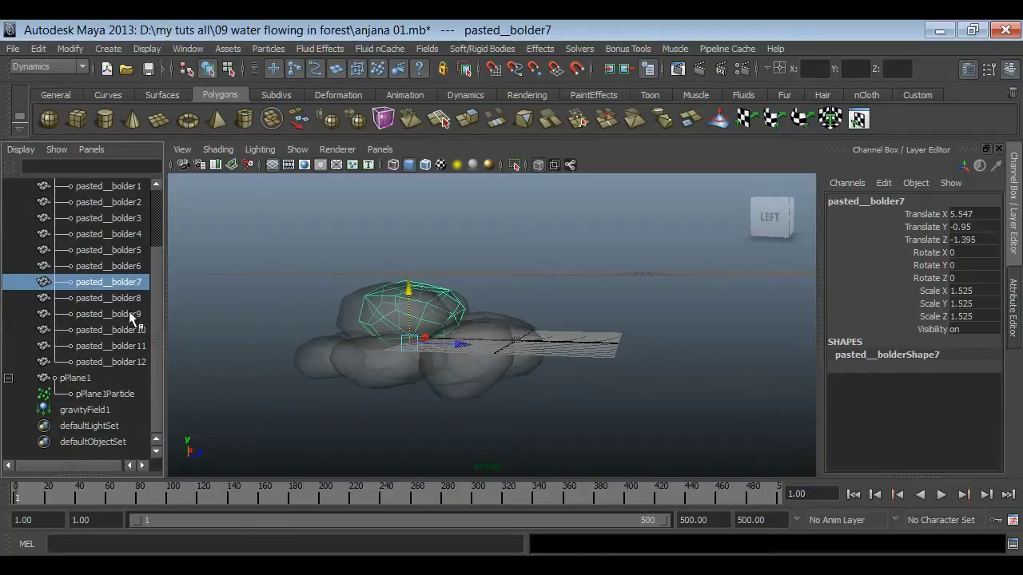
# Step: Select pPlane1Particle together with pasted__bolder12
pyautogui.click(88, 395)
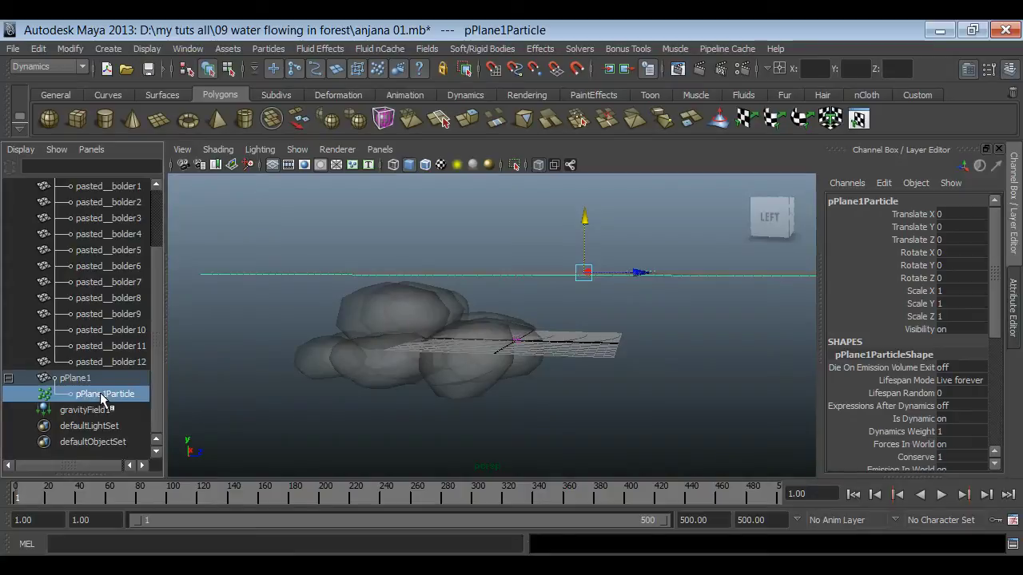
pyautogui.keyDown('ctrl'); pyautogui.click(124, 361); pyautogui.keyUp('ctrl')
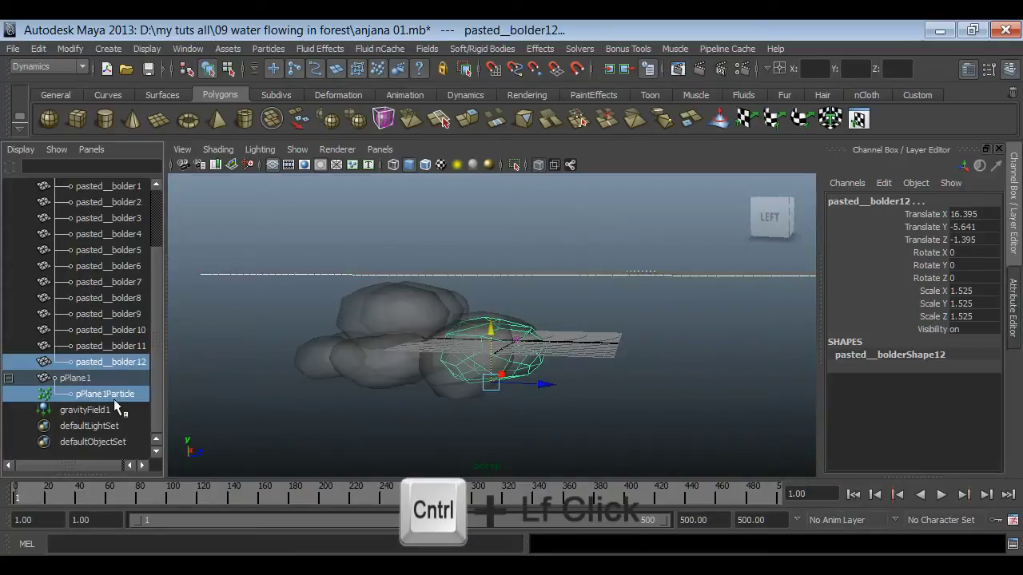
pyautogui.click(268, 50)
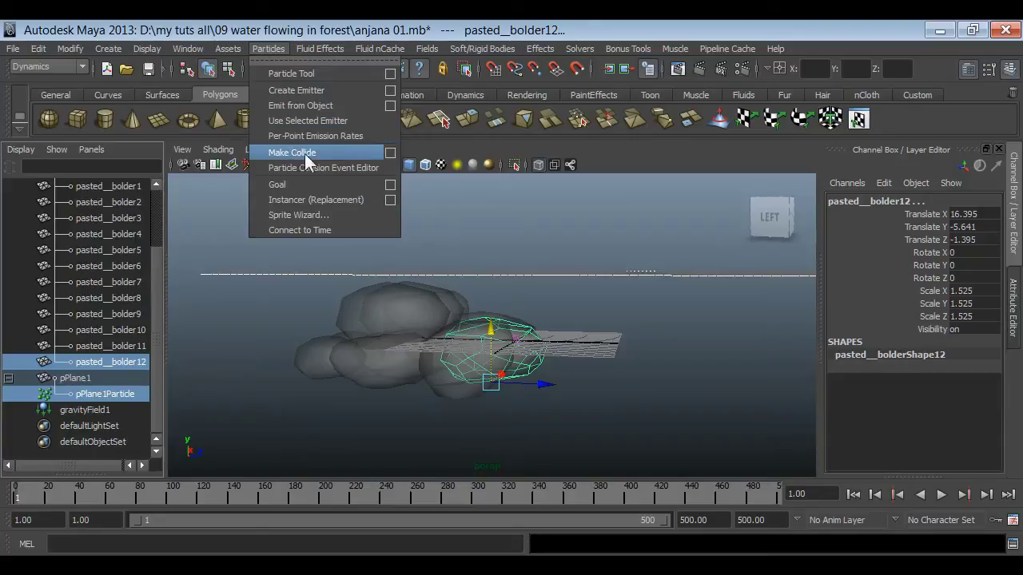
# Step: Make pasted__bolder12 collide with the particles using Make Collide with Resilience 0
pyautogui.click(390, 153)
pyautogui.click(361, 236)
pyautogui.click(366, 263)
pyautogui.moveTo(433, 222)
pyautogui.mouseDown()
pyautogui.moveTo(469, 226)
pyautogui.moveTo(752, 71)
pyautogui.mouseUp()
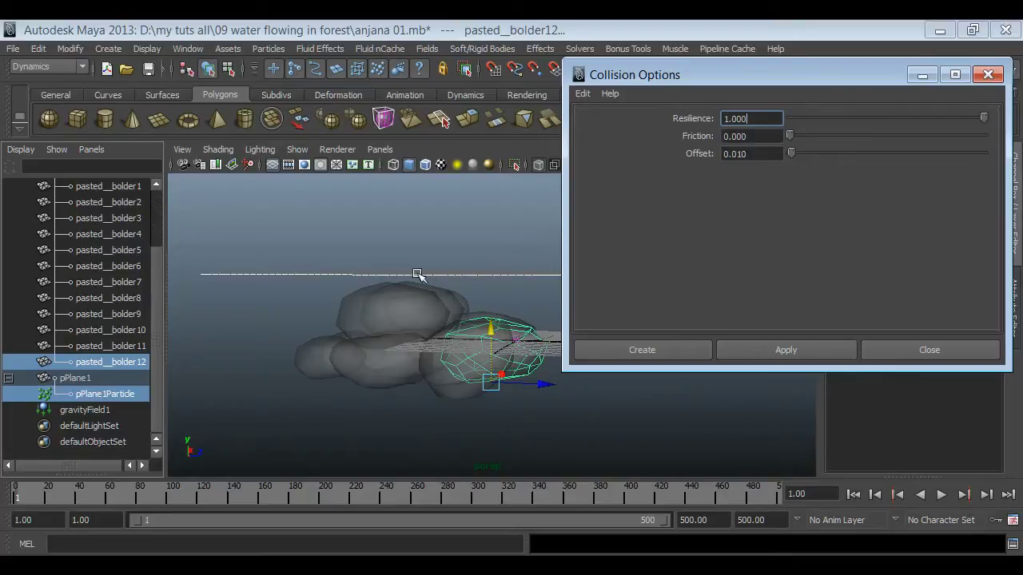
pyautogui.moveTo(969, 118)
pyautogui.mouseDown()
pyautogui.moveTo(771, 124)
pyautogui.moveTo(949, 147)
pyautogui.mouseUp()
pyautogui.click(662, 353)
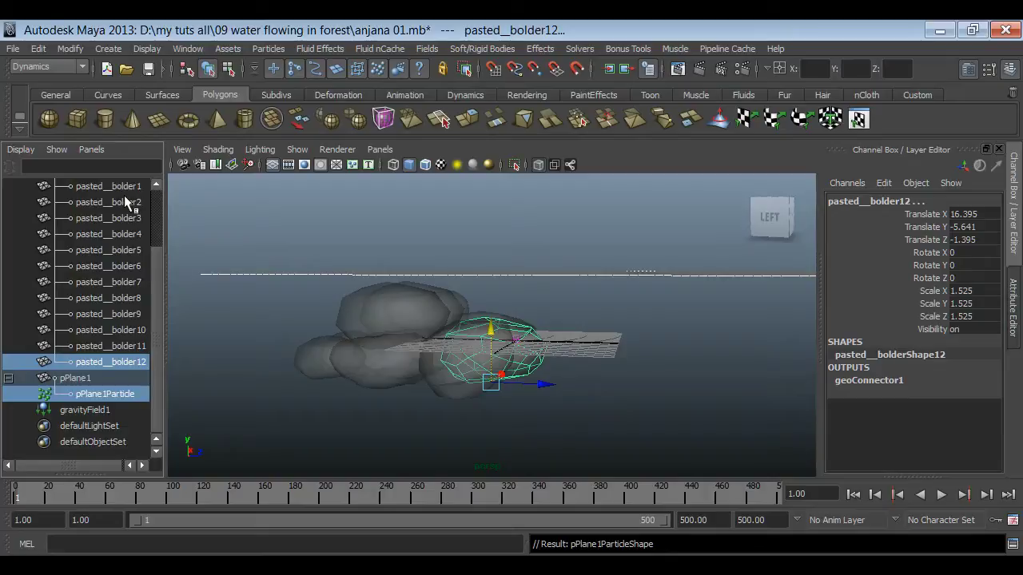
# Step: Make pasted__bolder11, pasted__bolder10 and pasted__bolder9 collide with pPlane1Particle
pyautogui.click(108, 395)
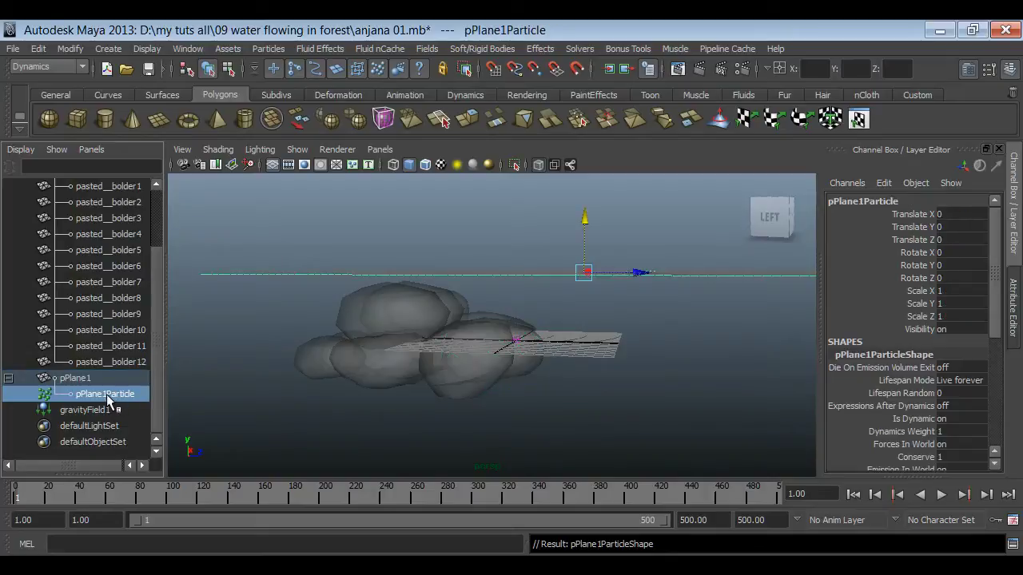
pyautogui.keyDown('ctrl'); pyautogui.click(129, 347); pyautogui.keyUp('ctrl')
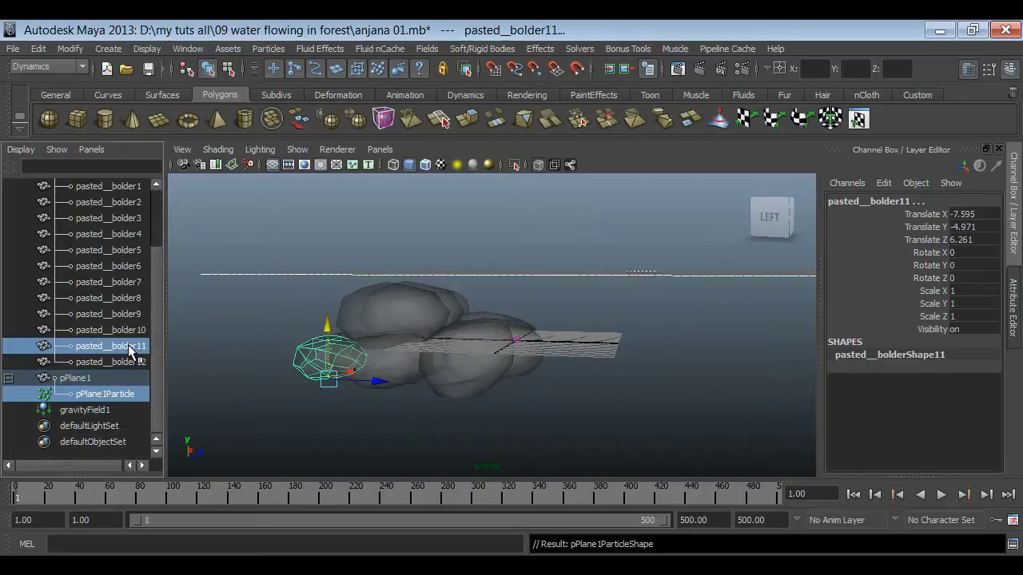
pyautogui.click(269, 49)
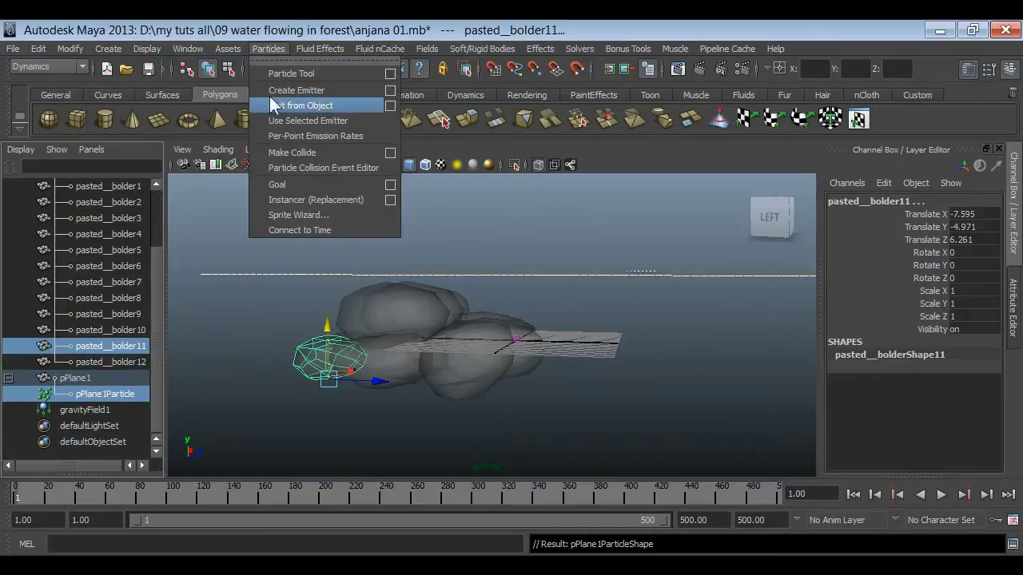
pyautogui.click(388, 152)
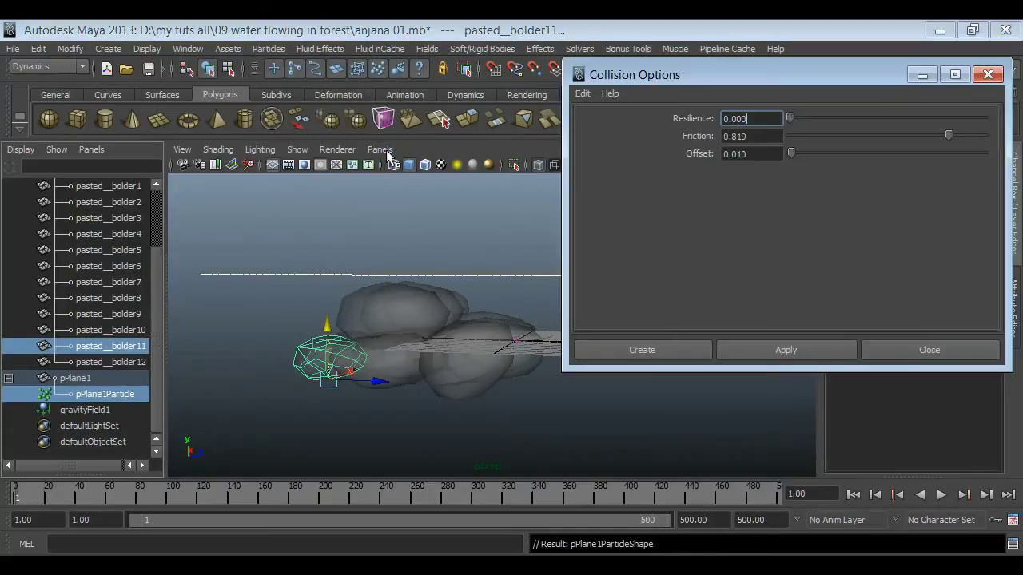
pyautogui.click(759, 351)
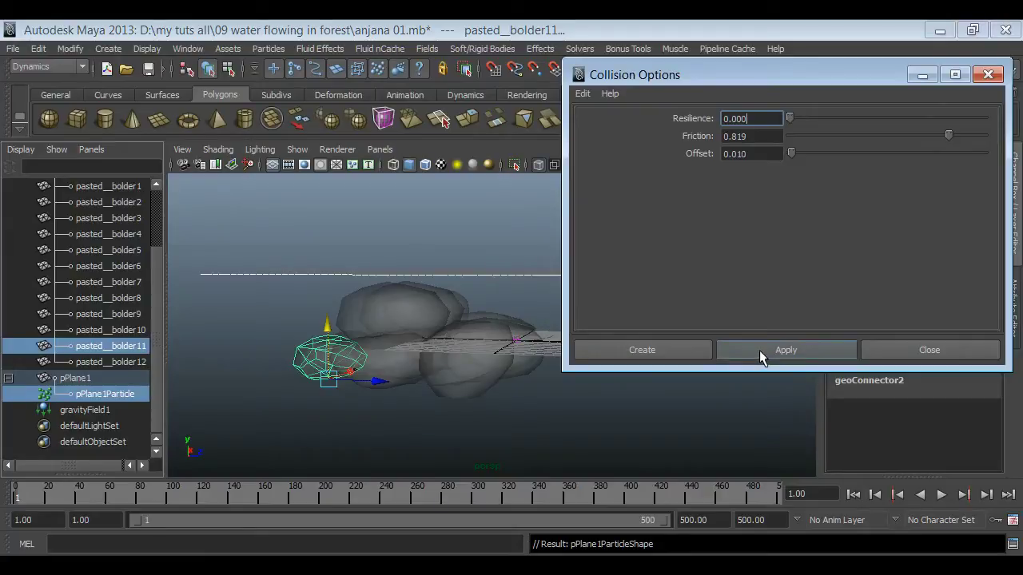
pyautogui.keyDown('ctrl'); pyautogui.click(118, 348); pyautogui.keyUp('ctrl')
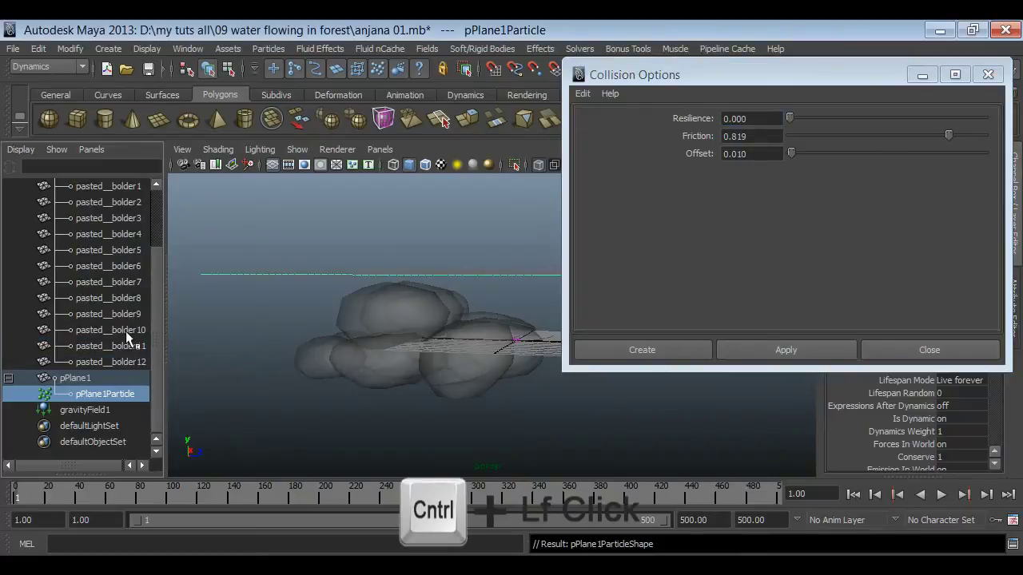
pyautogui.keyDown('ctrl'); pyautogui.click(125, 329); pyautogui.keyUp('ctrl')
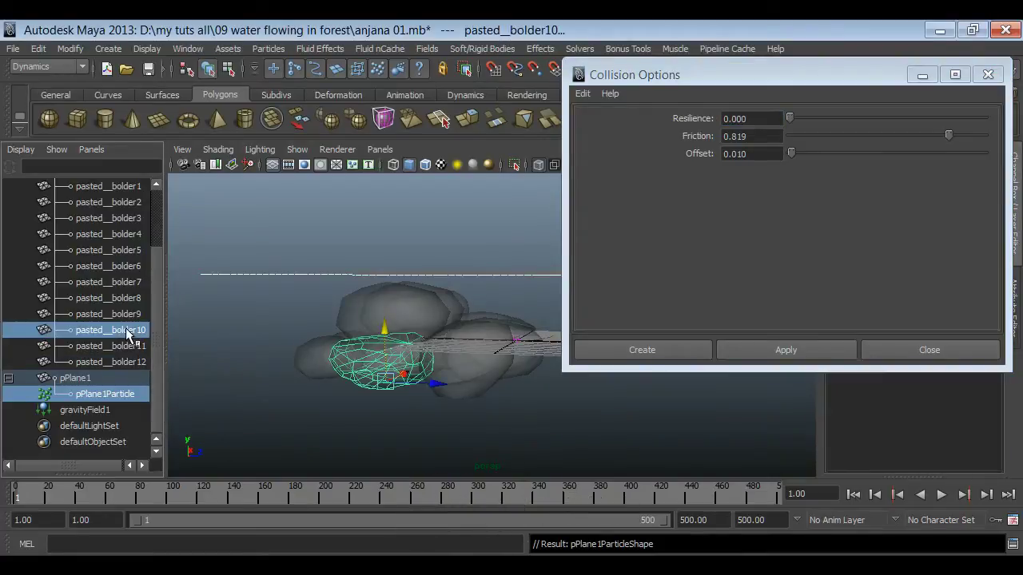
pyautogui.click(768, 350)
pyautogui.keyDown('ctrl'); pyautogui.click(125, 329); pyautogui.keyUp('ctrl')
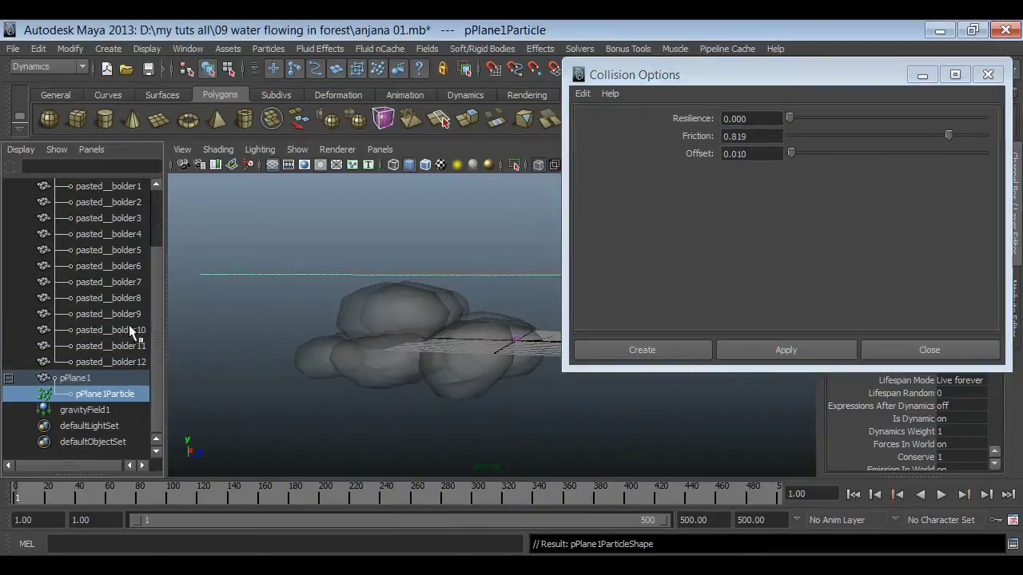
pyautogui.keyDown('ctrl'); pyautogui.click(128, 313); pyautogui.keyUp('ctrl')
pyautogui.click(764, 352)
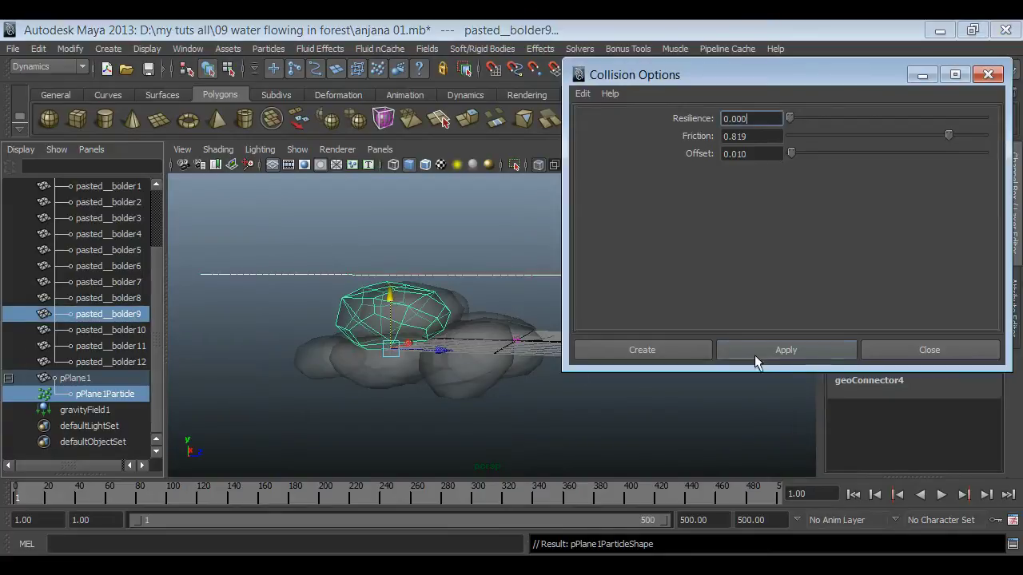
# Step: Add collisions between the particles and pasted__bolder8, 7, 6 and 5
pyautogui.keyDown('ctrl'); pyautogui.click(132, 315); pyautogui.keyUp('ctrl')
pyautogui.keyDown('ctrl'); pyautogui.click(132, 297); pyautogui.keyUp('ctrl')
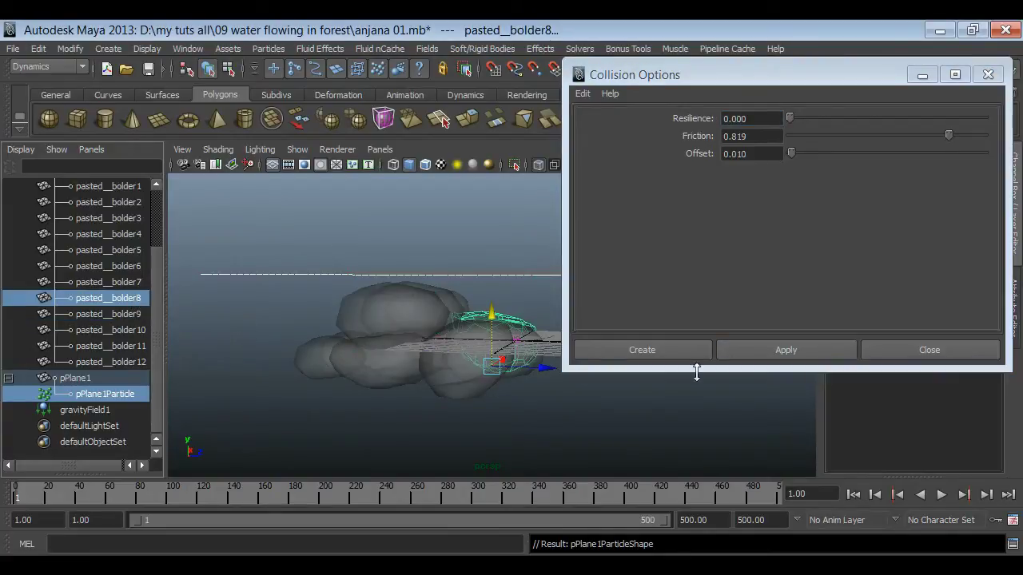
pyautogui.click(755, 350)
pyautogui.keyDown('ctrl'); pyautogui.click(122, 297); pyautogui.keyUp('ctrl')
pyautogui.keyDown('ctrl'); pyautogui.click(128, 282); pyautogui.keyUp('ctrl')
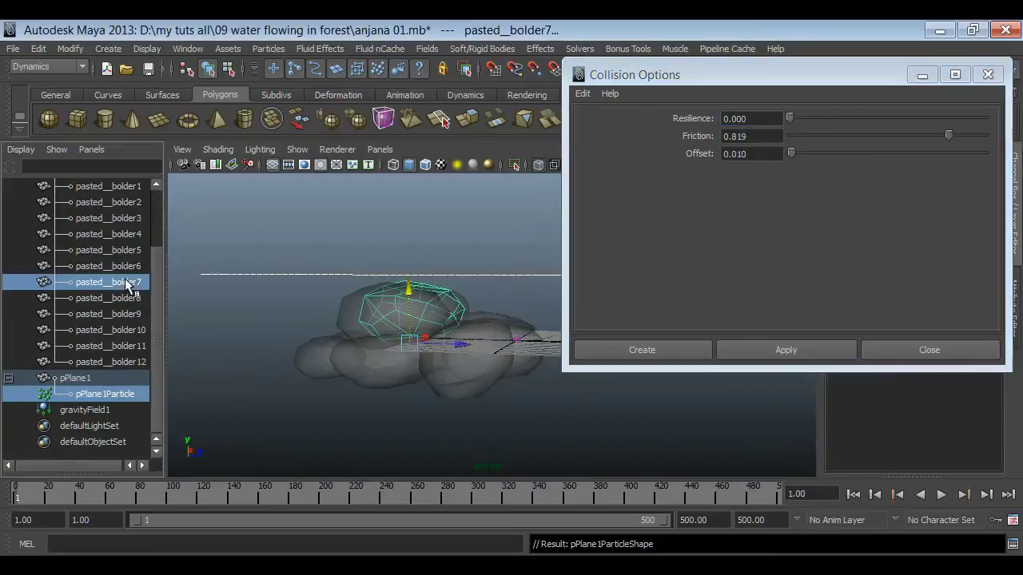
pyautogui.click(800, 353)
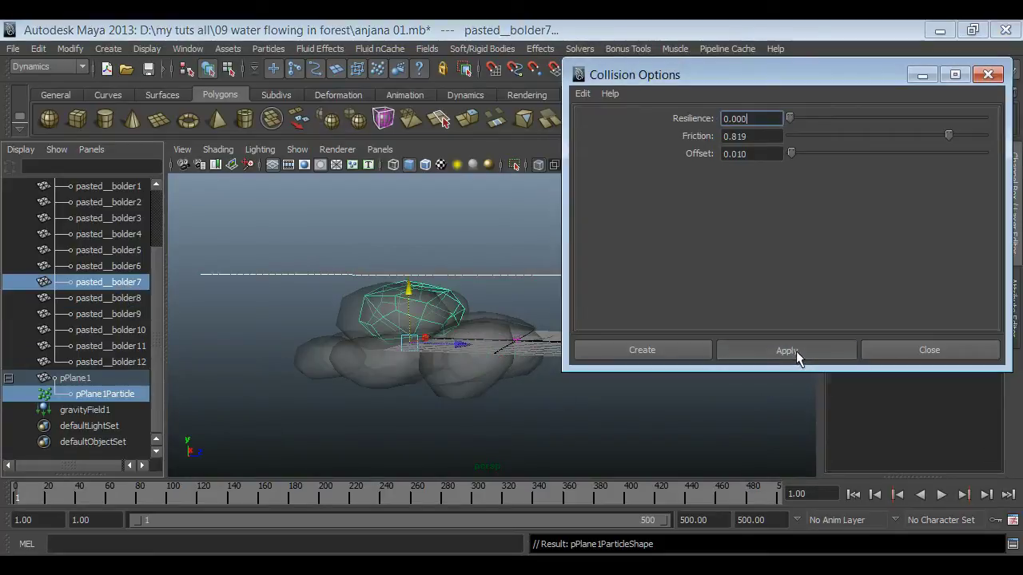
pyautogui.keyDown('ctrl'); pyautogui.click(139, 284); pyautogui.keyUp('ctrl')
pyautogui.keyDown('ctrl'); pyautogui.click(133, 265); pyautogui.keyUp('ctrl')
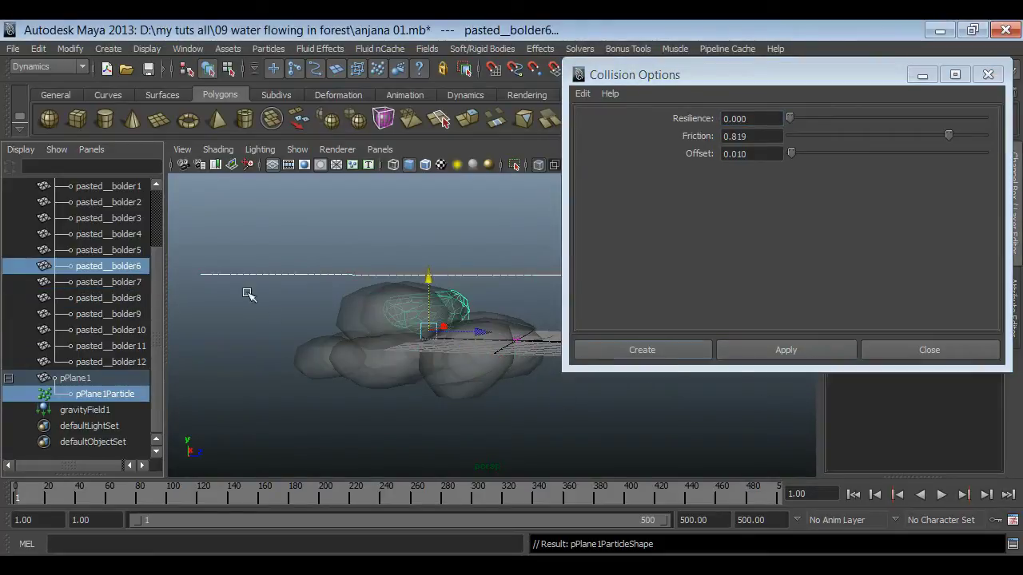
pyautogui.click(781, 353)
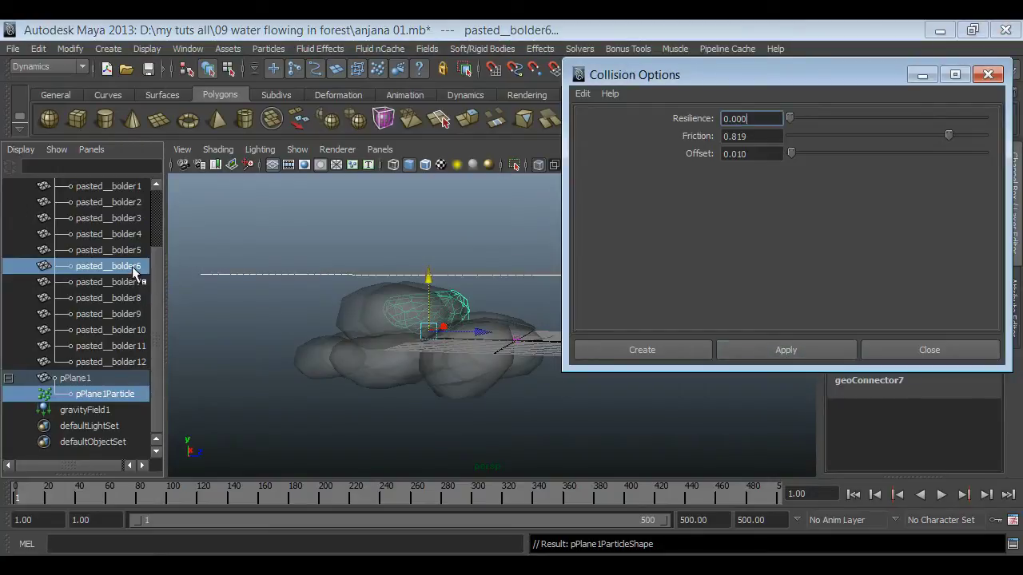
pyautogui.keyDown('ctrl'); pyautogui.click(133, 266); pyautogui.keyUp('ctrl')
pyautogui.keyDown('ctrl'); pyautogui.click(129, 249); pyautogui.keyUp('ctrl')
pyautogui.click(803, 353)
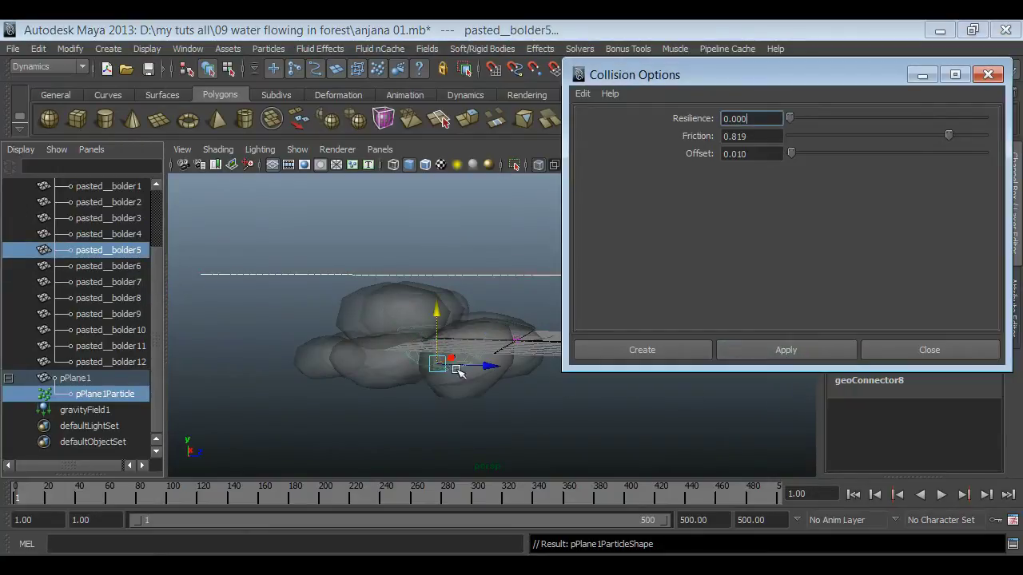
# Step: Add collisions for pasted__bolder4 through pasted__bolder1, then close the Collision Options window
pyautogui.keyDown('ctrl'); pyautogui.click(130, 251); pyautogui.keyUp('ctrl')
pyautogui.keyDown('ctrl'); pyautogui.click(131, 234); pyautogui.keyUp('ctrl')
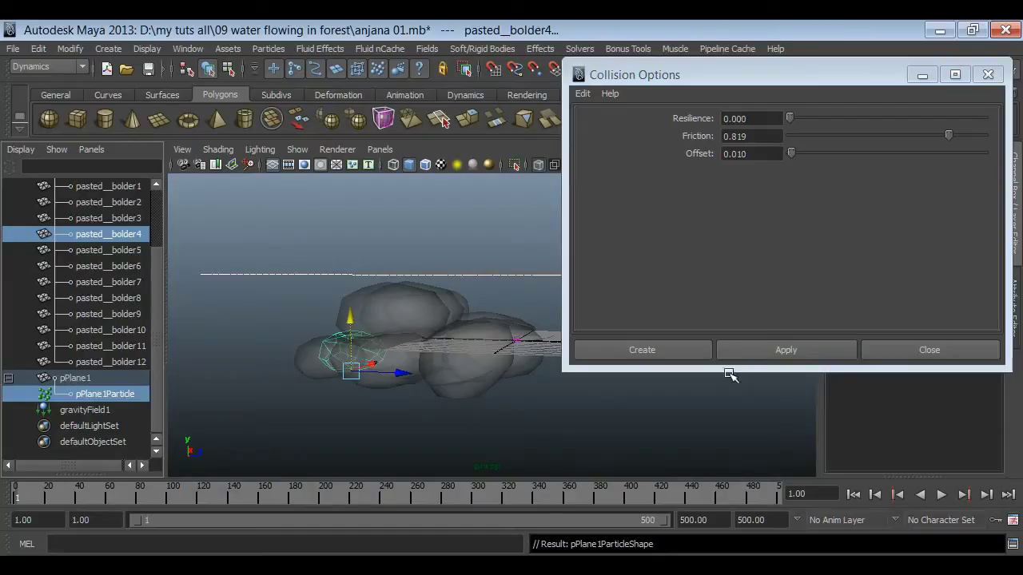
pyautogui.click(750, 354)
pyautogui.keyDown('ctrl'); pyautogui.click(120, 234); pyautogui.keyUp('ctrl')
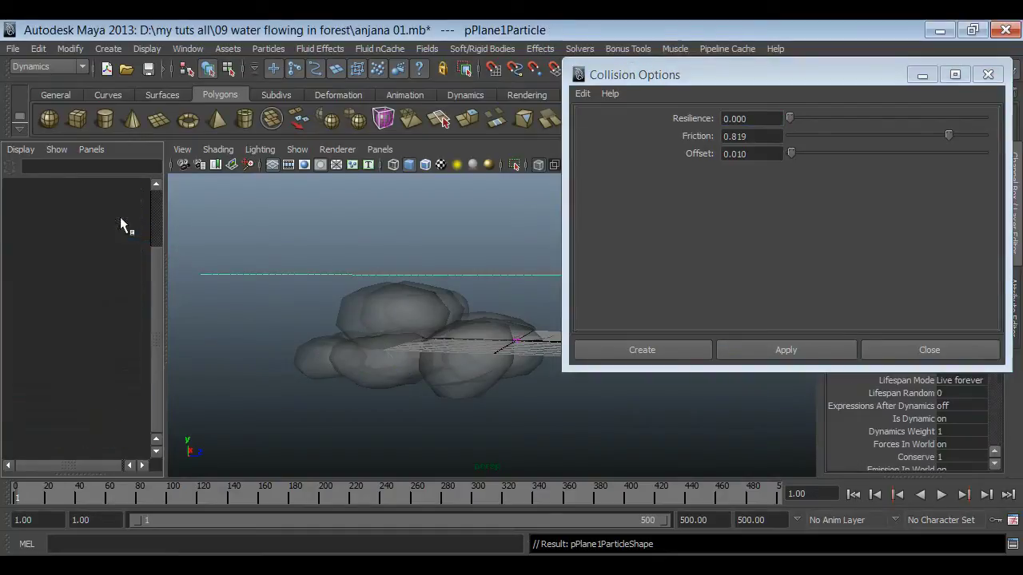
pyautogui.keyDown('ctrl'); pyautogui.click(120, 217); pyautogui.keyUp('ctrl')
pyautogui.click(781, 352)
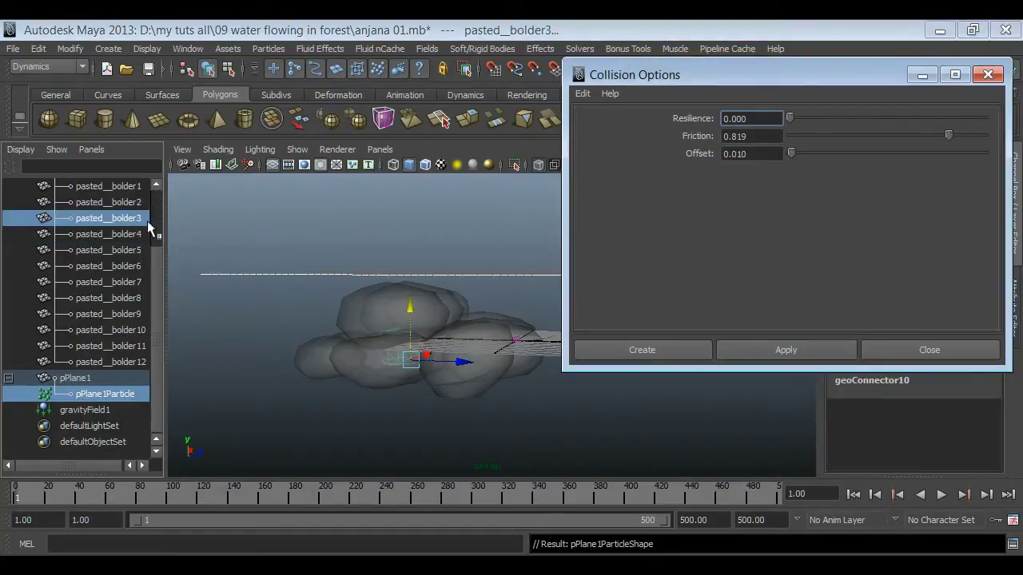
pyautogui.keyDown('ctrl'); pyautogui.click(133, 219); pyautogui.keyUp('ctrl')
pyautogui.keyDown('ctrl'); pyautogui.click(132, 202); pyautogui.keyUp('ctrl')
pyautogui.click(748, 350)
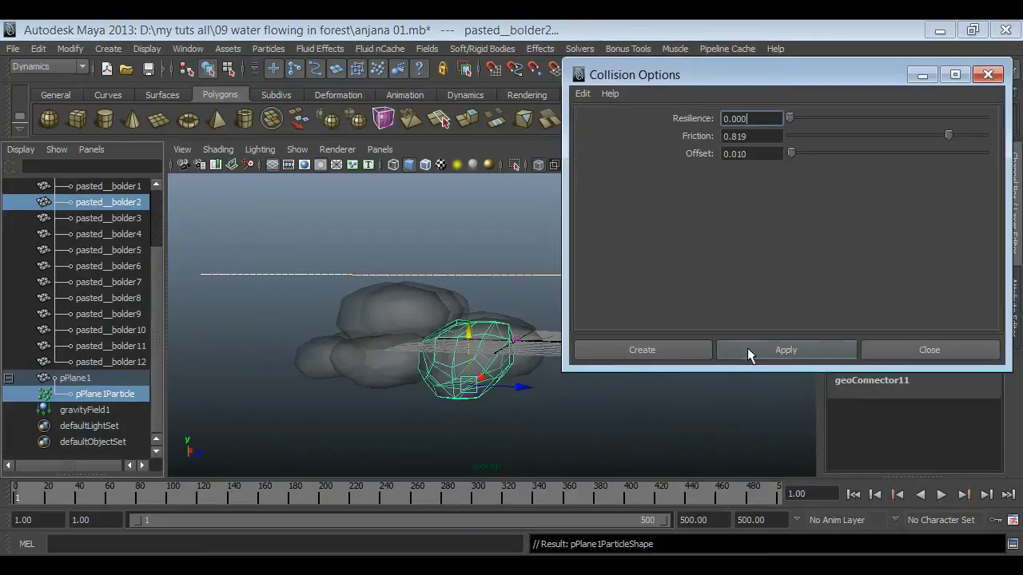
pyautogui.keyDown('ctrl'); pyautogui.click(126, 202); pyautogui.keyUp('ctrl')
pyautogui.keyDown('ctrl'); pyautogui.click(126, 186); pyautogui.keyUp('ctrl')
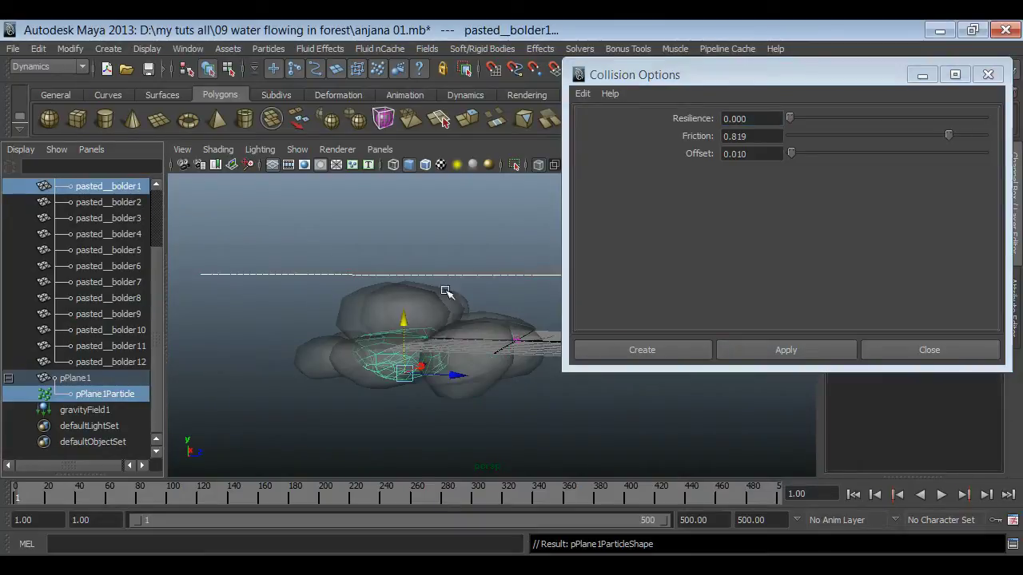
pyautogui.click(772, 358)
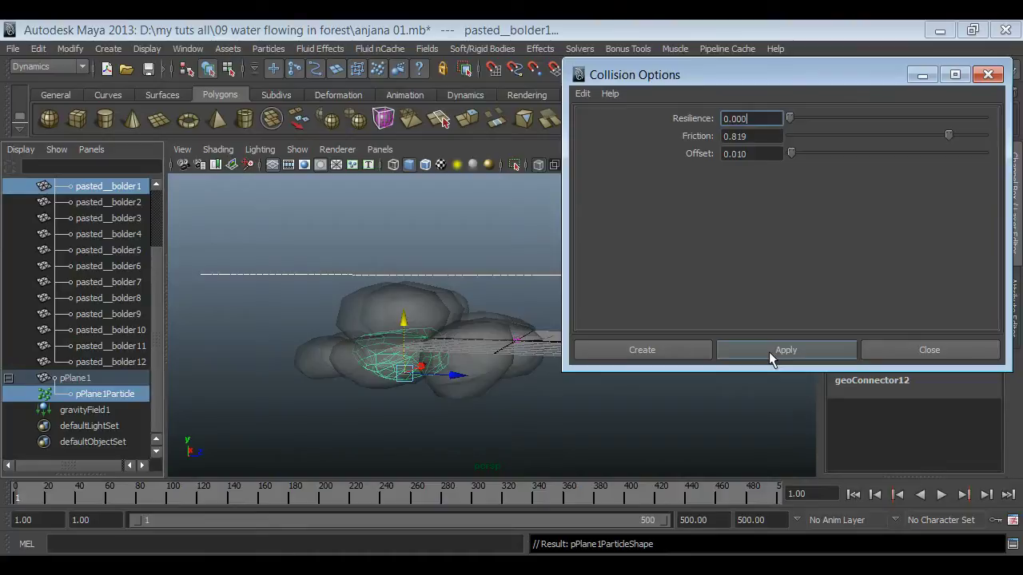
pyautogui.click(926, 350)
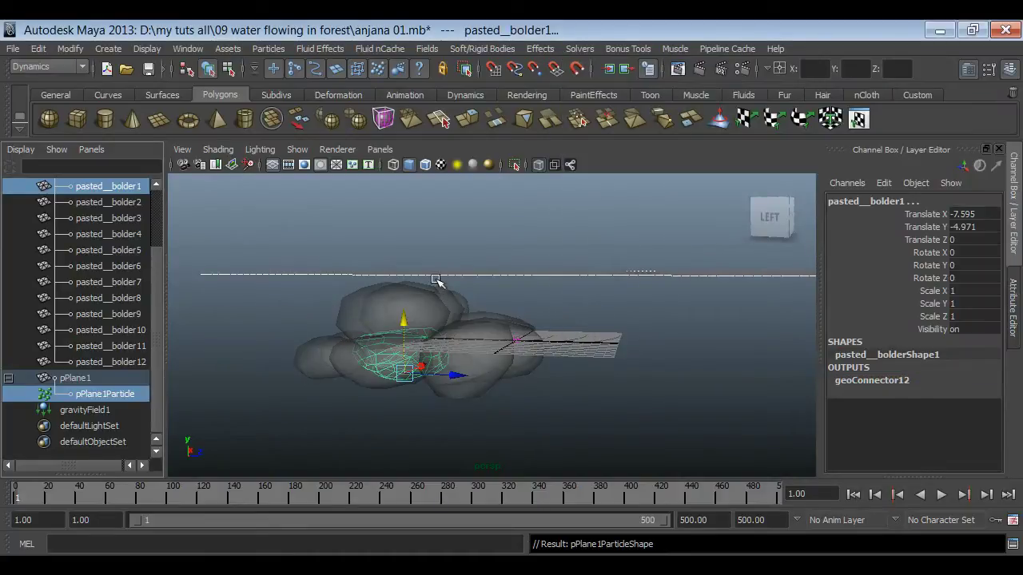
# Step: Play the simulation to frame 41, turn off X-Ray and the grid, then rewind to frame 1
pyautogui.click(551, 308)
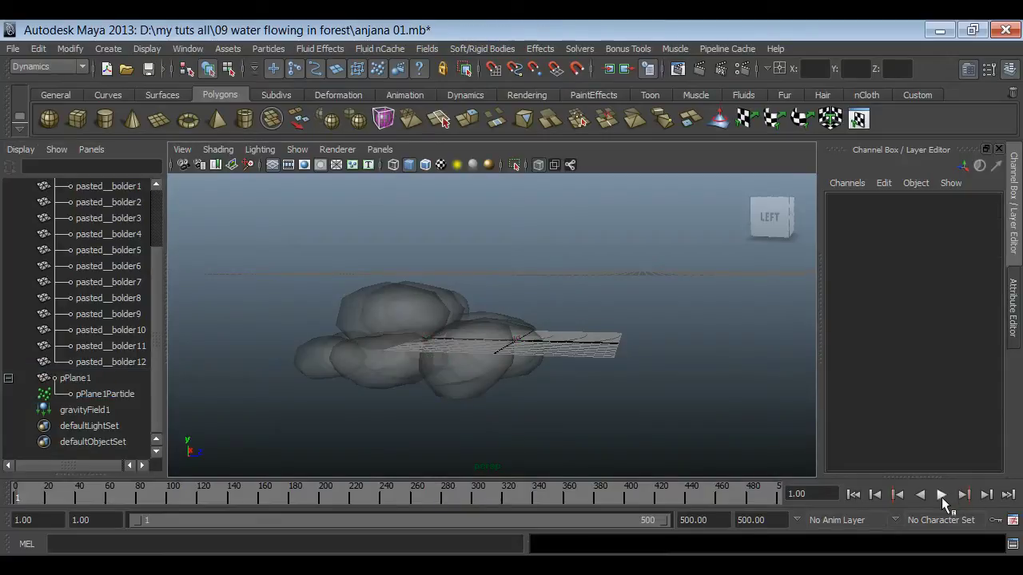
pyautogui.click(940, 496)
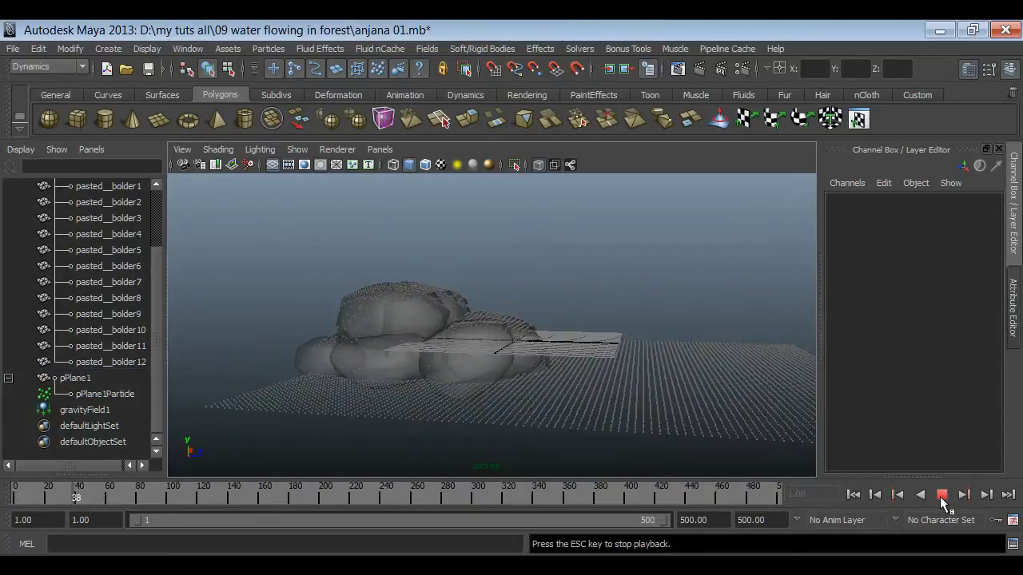
pyautogui.click(941, 497)
pyautogui.click(538, 164)
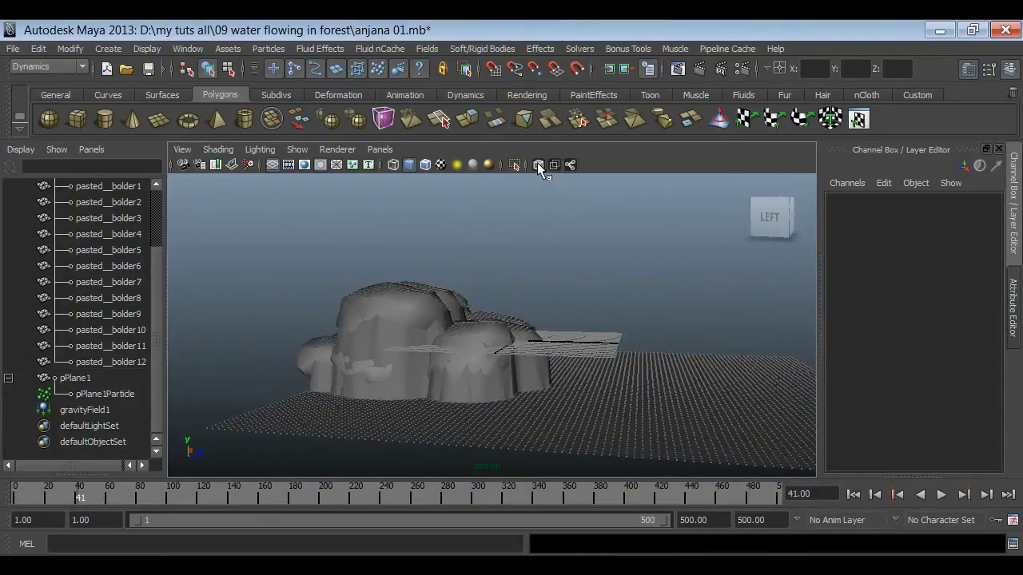
pyautogui.click(272, 165)
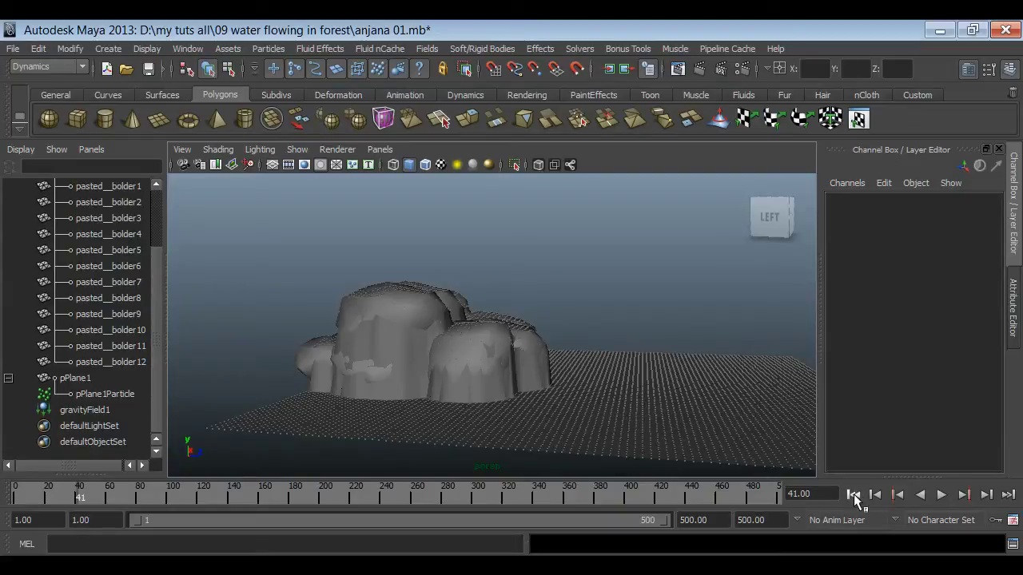
pyautogui.click(853, 494)
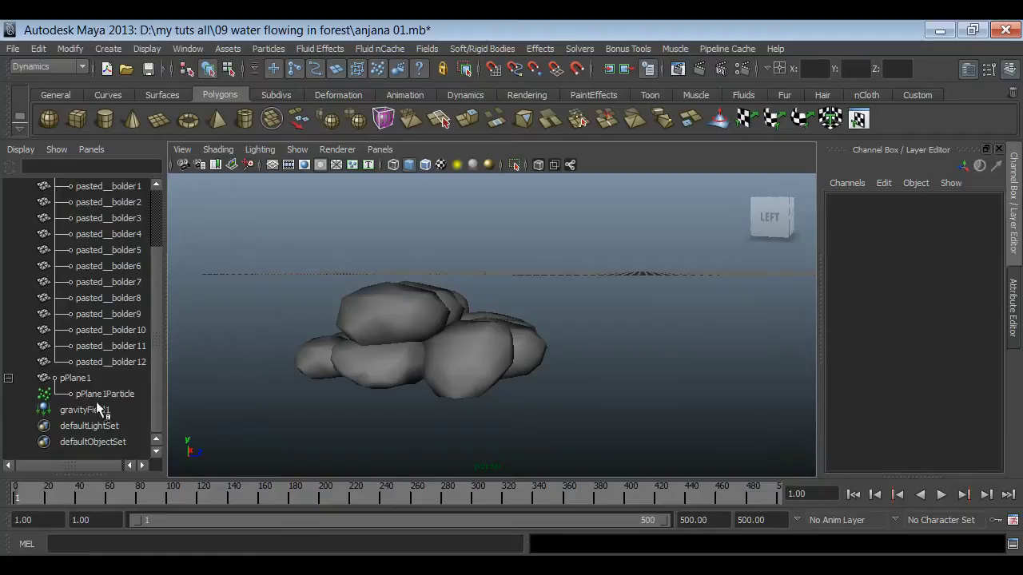
# Step: With pPlane1Particle selected, reset the Create Springs options and choose Wireframe with wire walk length 2
pyautogui.click(89, 394)
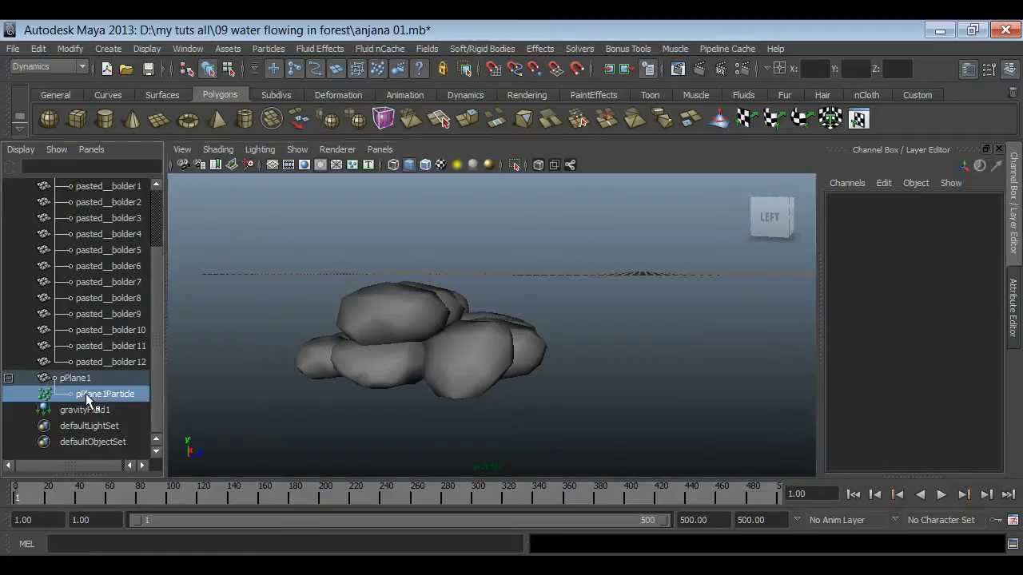
pyautogui.click(490, 51)
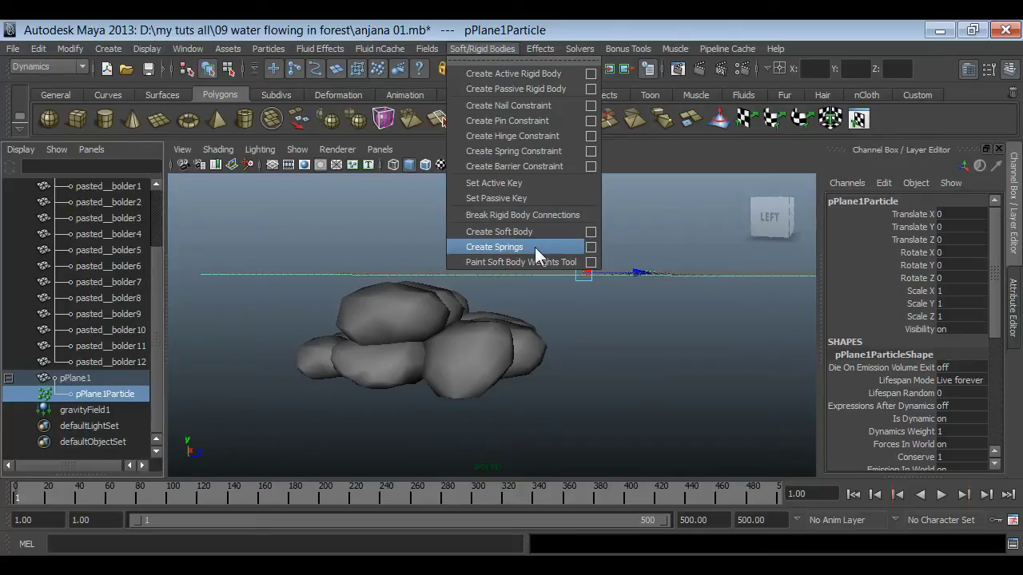
pyautogui.click(591, 247)
pyautogui.click(582, 93)
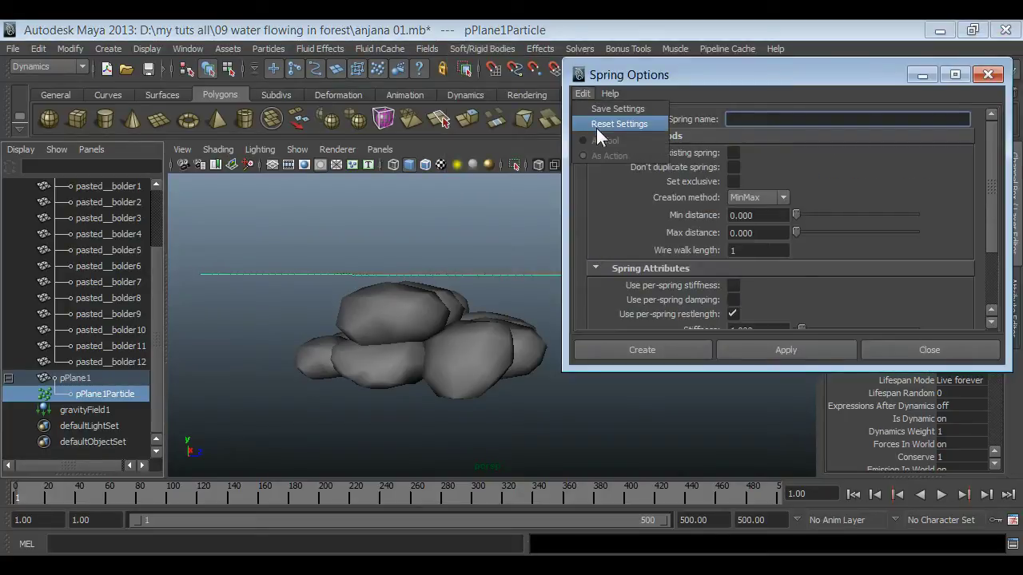
pyautogui.click(597, 125)
pyautogui.click(759, 199)
pyautogui.click(750, 232)
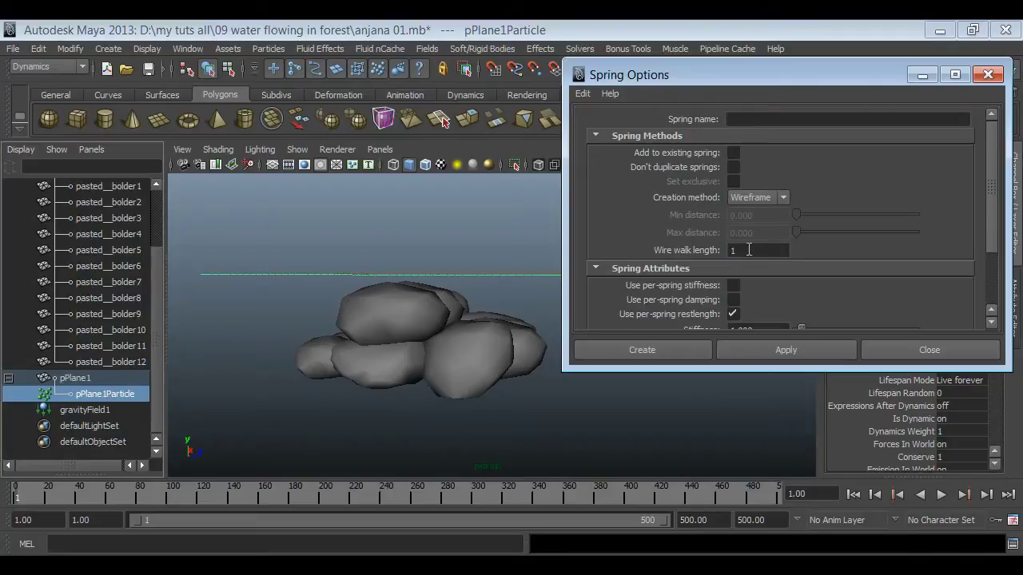
pyautogui.moveTo(739, 251); pyautogui.dragTo(698, 254)
pyautogui.write('2')
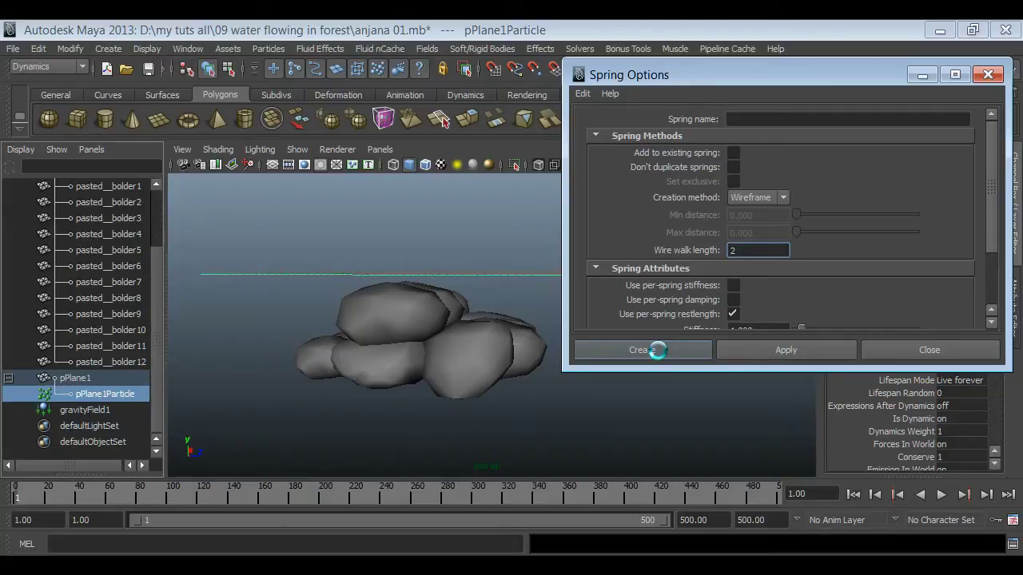
# Step: Create spring1 linking the pPlane1Particle particles
pyautogui.moveTo(536, 347)
pyautogui.keyDown('alt'); pyautogui.mouseDown()
pyautogui.moveTo(568, 392)
pyautogui.moveTo(548, 410)
pyautogui.moveTo(452, 413)
pyautogui.mouseUp(); pyautogui.keyUp('alt')
pyautogui.keyDown('alt'); pyautogui.moveTo(453, 413); pyautogui.dragTo(607, 458, button='right'); pyautogui.keyUp('alt')
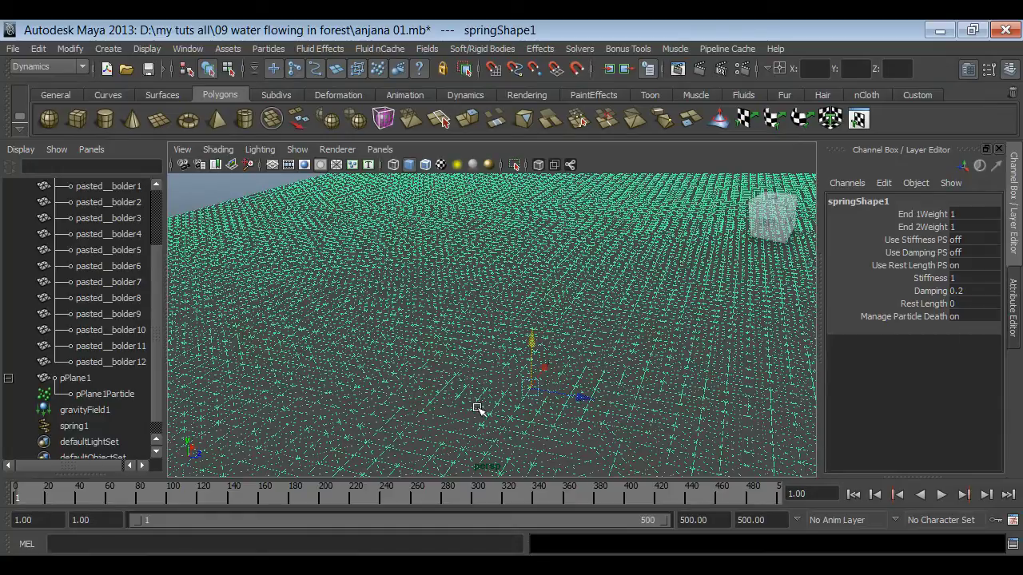
pyautogui.keyDown('alt'); pyautogui.moveTo(668, 414); pyautogui.dragTo(449, 379); pyautogui.keyUp('alt')
pyautogui.hotkey('ctrl', 'z')
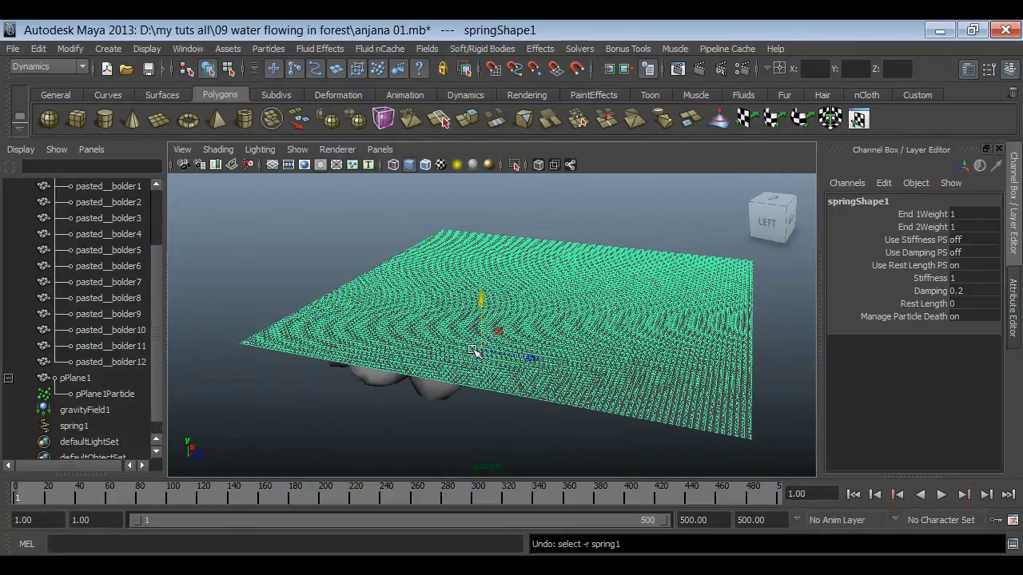
# Step: Hide spring1 by setting its Visibility to 0 and raise its Stiffness to 150
pyautogui.click(79, 428)
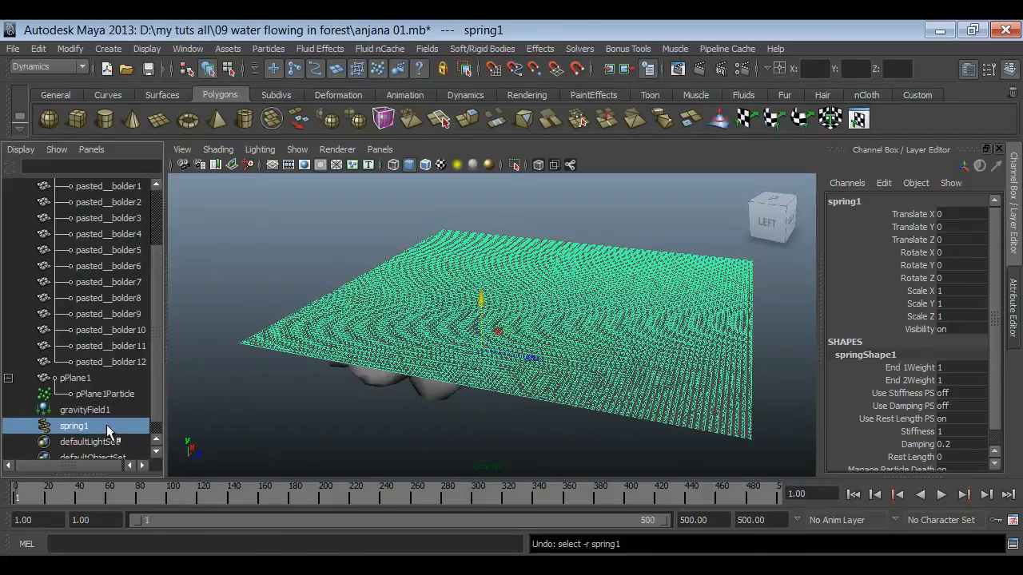
pyautogui.doubleClick(955, 330)
pyautogui.write('0')
pyautogui.press('Return')
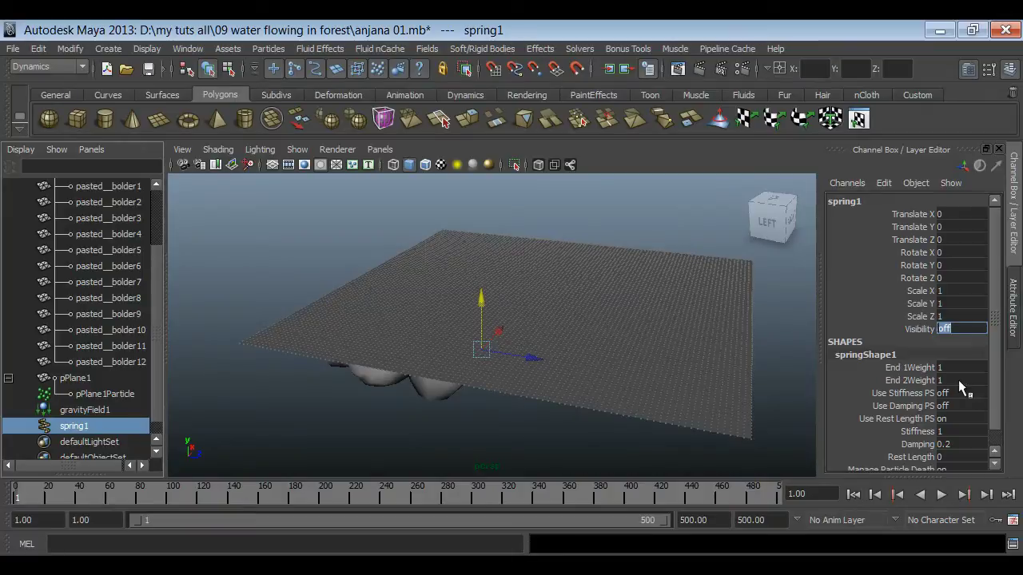
pyautogui.scroll(-1, 959, 392)
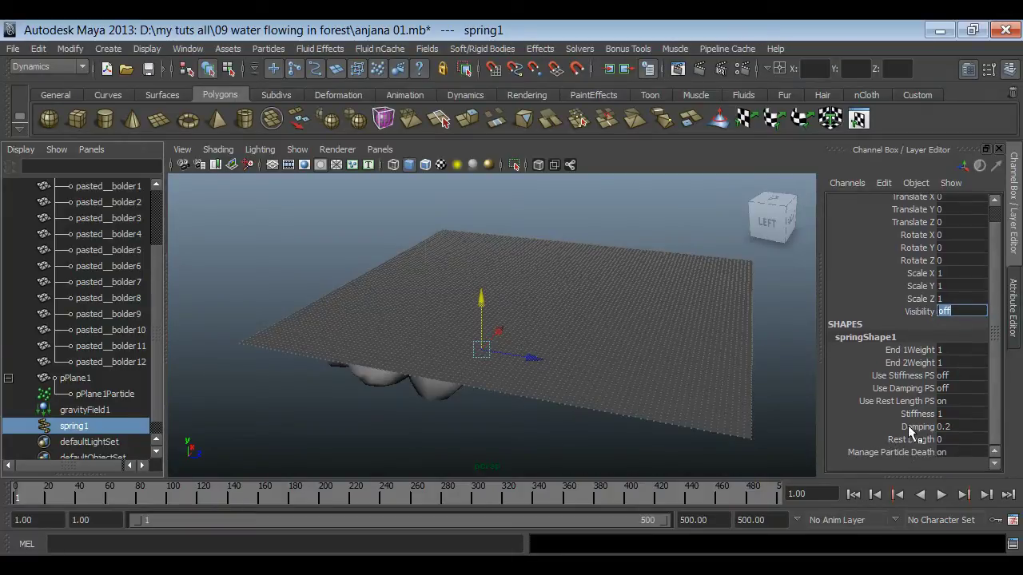
pyautogui.doubleClick(941, 414)
pyautogui.write('50')
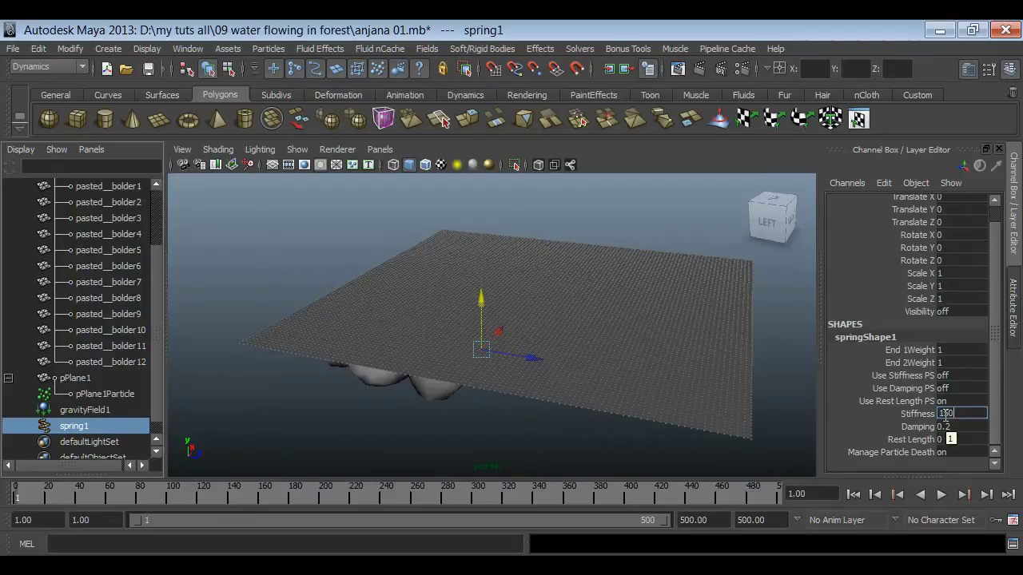
pyautogui.moveTo(521, 404)
pyautogui.keyDown('alt'); pyautogui.mouseDown()
pyautogui.moveTo(544, 382)
pyautogui.moveTo(559, 400)
pyautogui.mouseUp(); pyautogui.keyUp('alt')
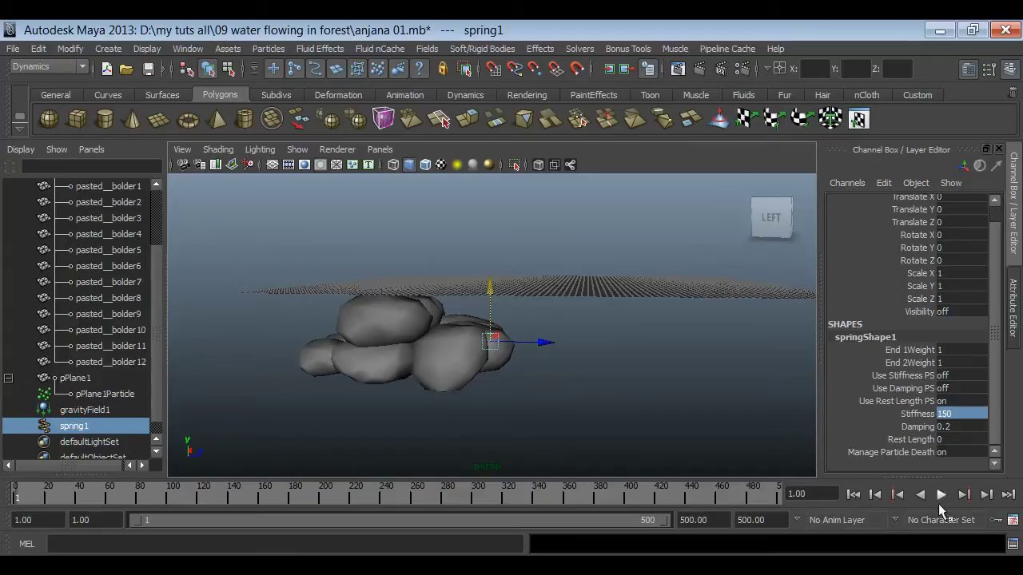
# Step: Play the simulation, rewind to frame 1 and replay it, stopping at frame 33
pyautogui.click(941, 495)
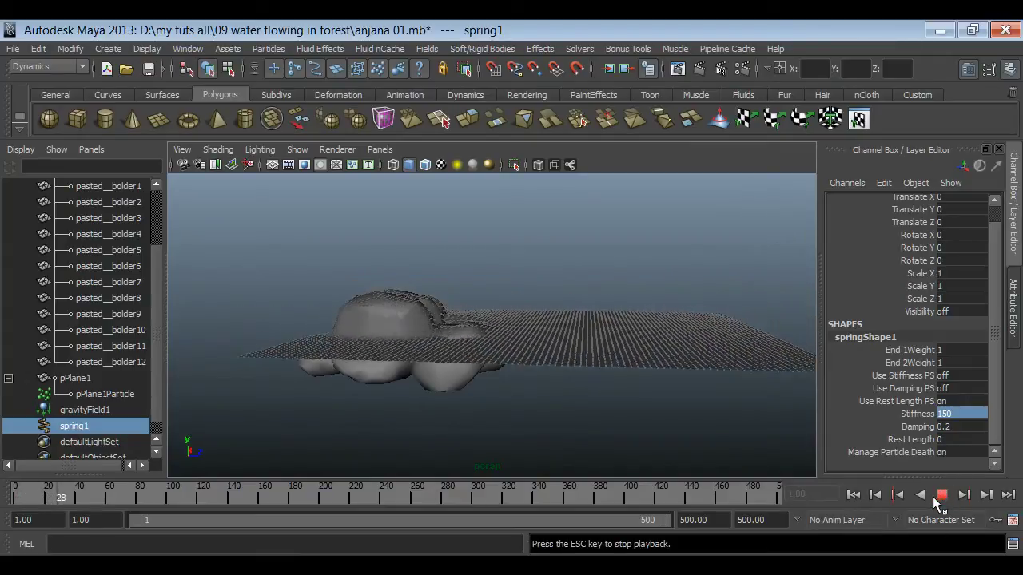
pyautogui.click(941, 494)
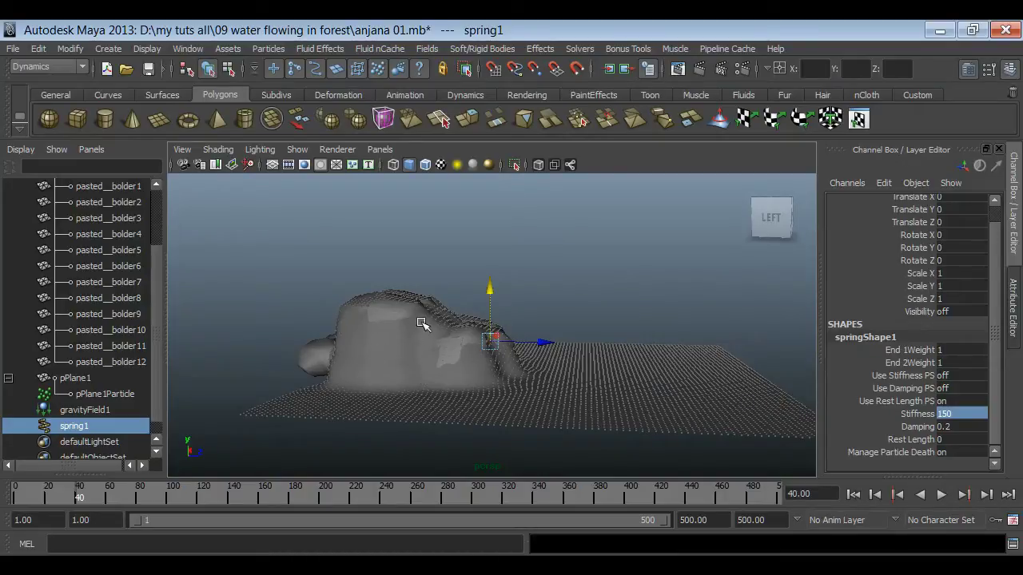
pyautogui.moveTo(479, 375)
pyautogui.keyDown('alt'); pyautogui.mouseDown(button='right')
pyautogui.moveTo(512, 434)
pyautogui.moveTo(605, 445)
pyautogui.moveTo(744, 359)
pyautogui.mouseUp(button='right'); pyautogui.keyUp('alt')
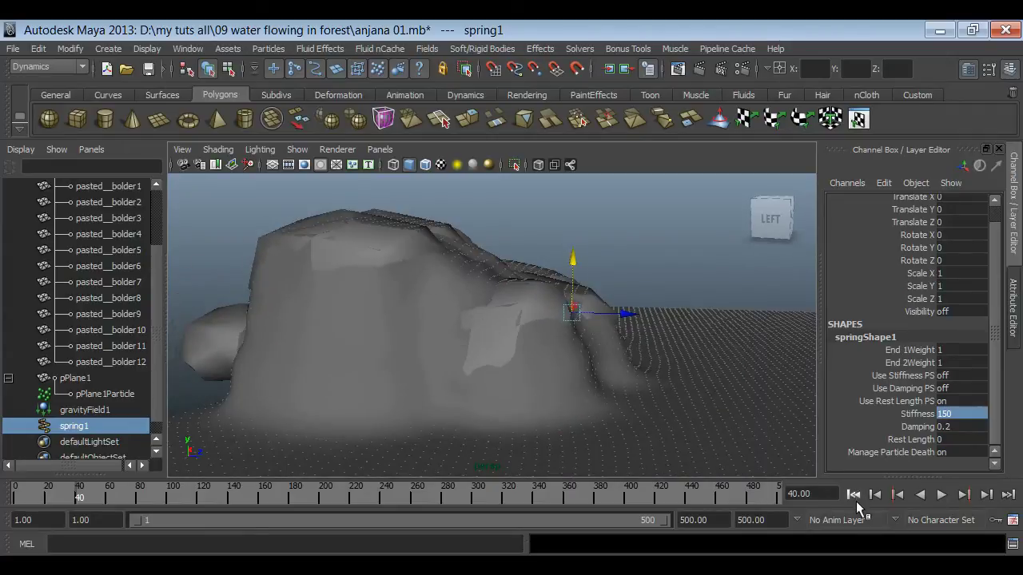
pyautogui.click(853, 495)
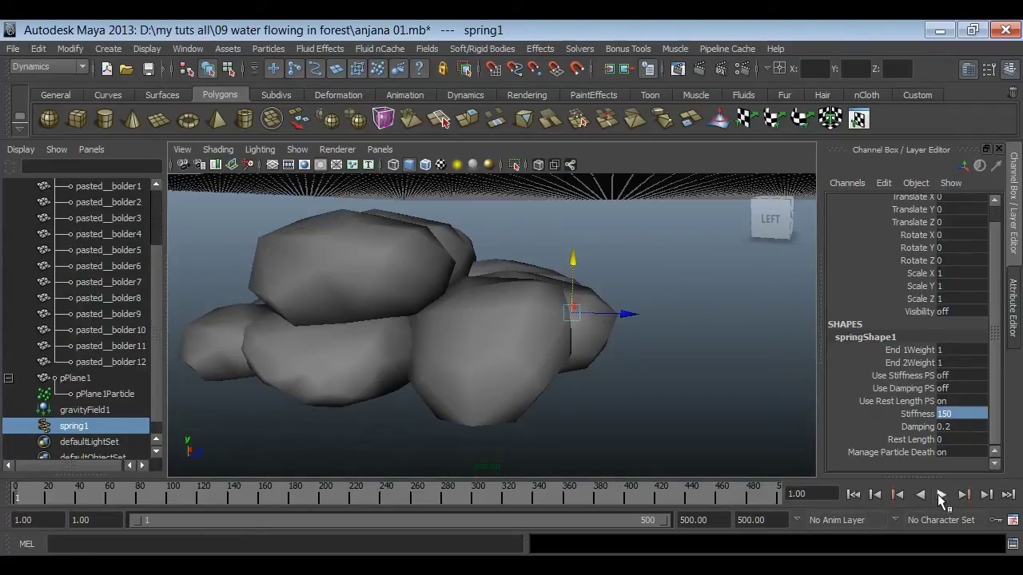
pyautogui.click(941, 495)
pyautogui.click(942, 494)
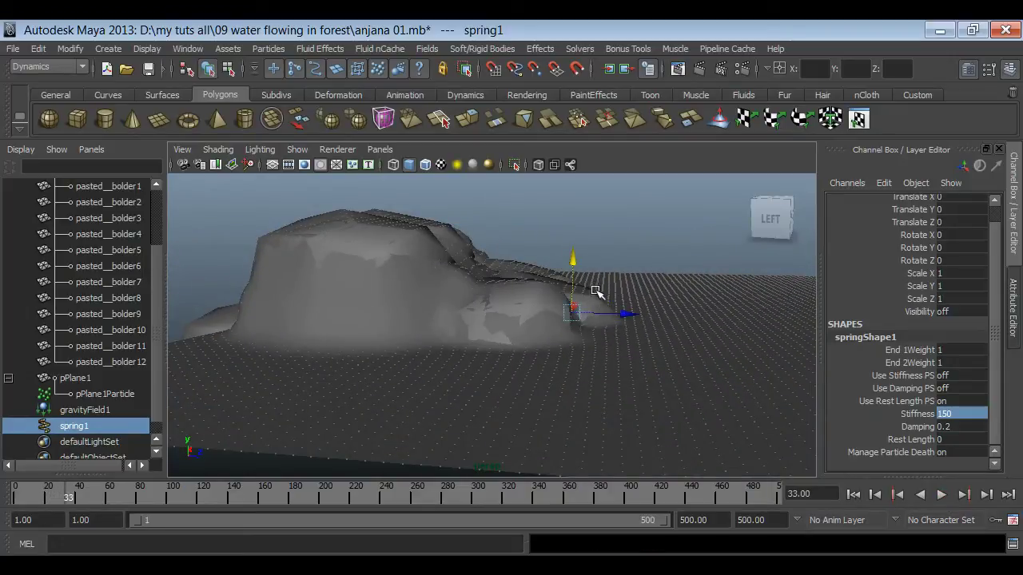
# Step: Step the simulation forward frame by frame to frame 38 and select pPlane1
pyautogui.click(987, 496)
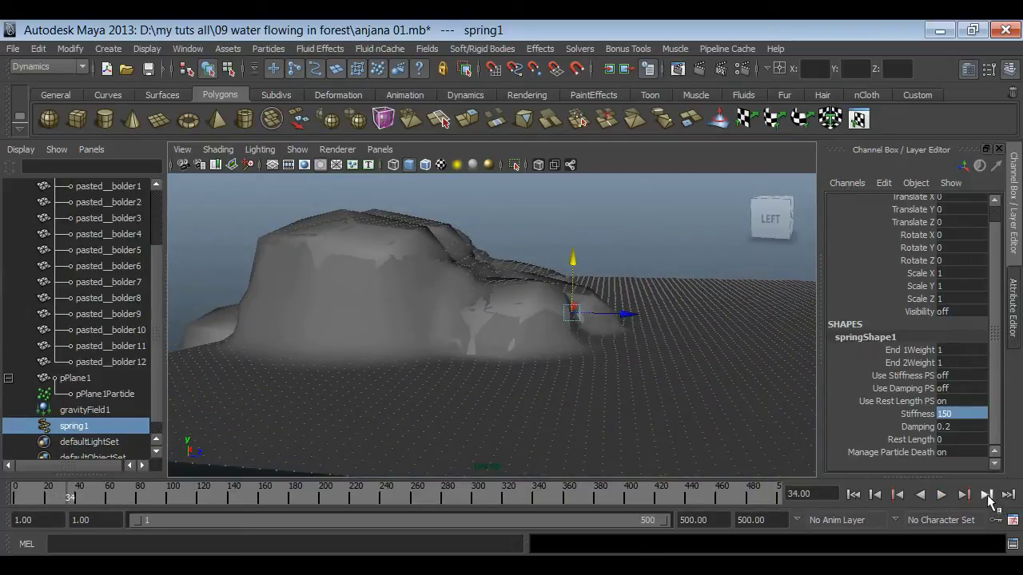
pyautogui.click(987, 495)
pyautogui.click(987, 496)
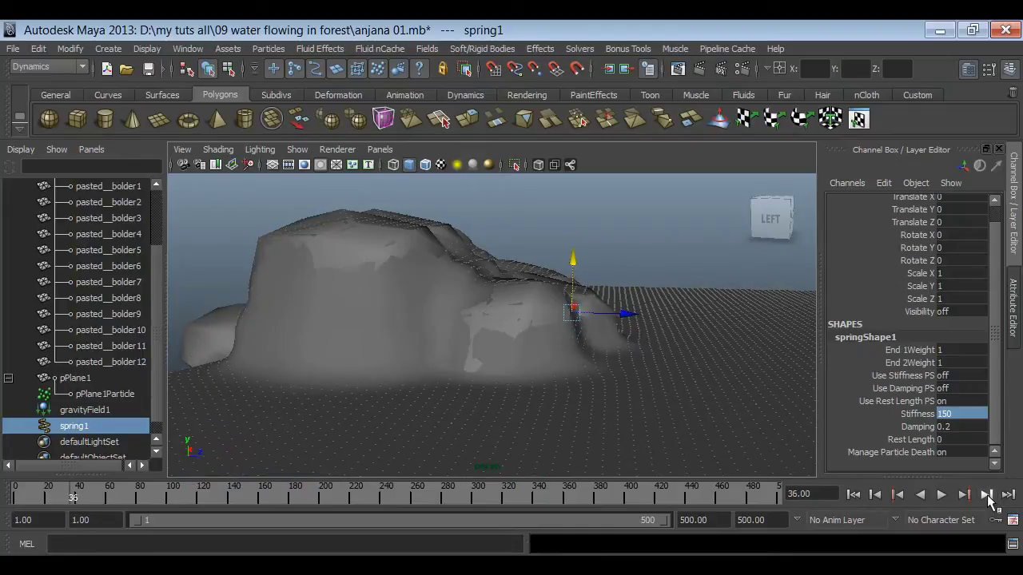
pyautogui.click(986, 496)
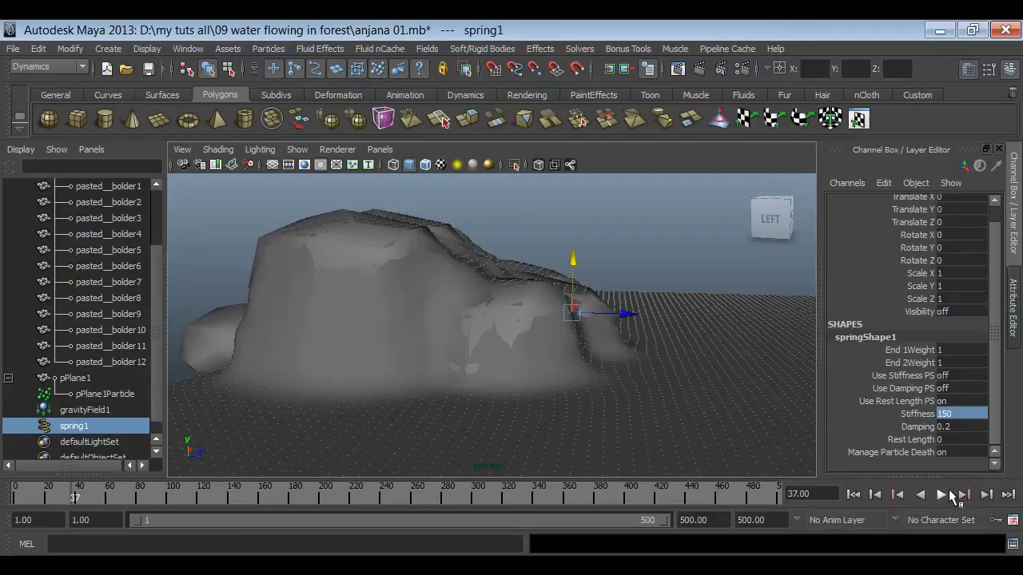
pyautogui.click(987, 495)
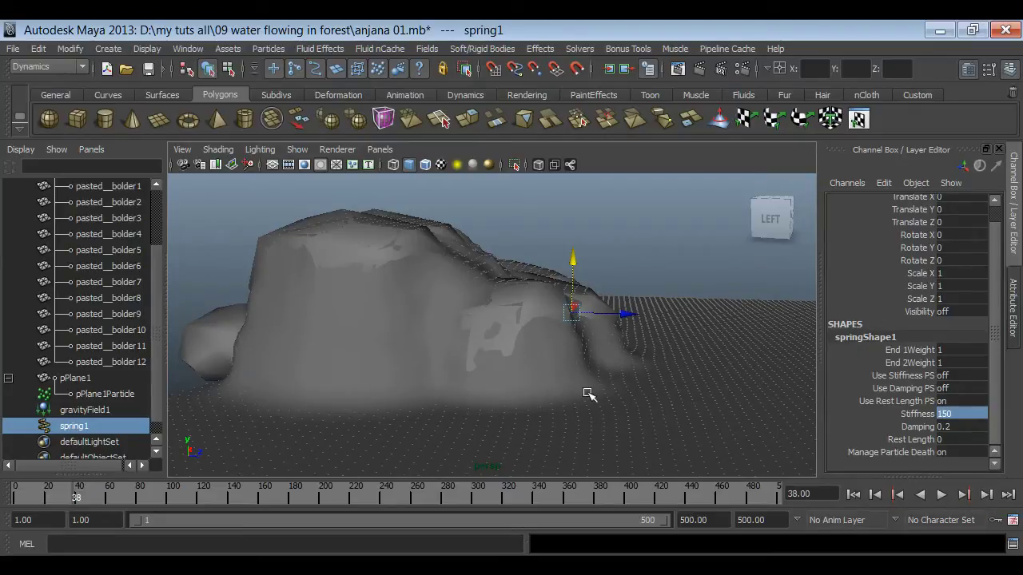
pyautogui.click(533, 383)
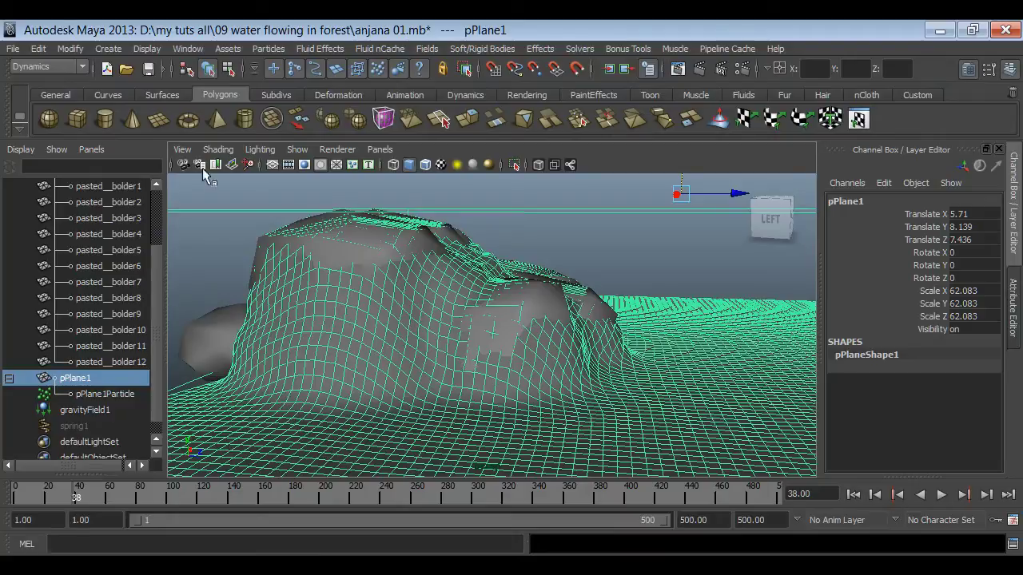
# Step: Duplicate the draped pPlane1 and delete the particle child under the copy pPlane2
pyautogui.click(38, 49)
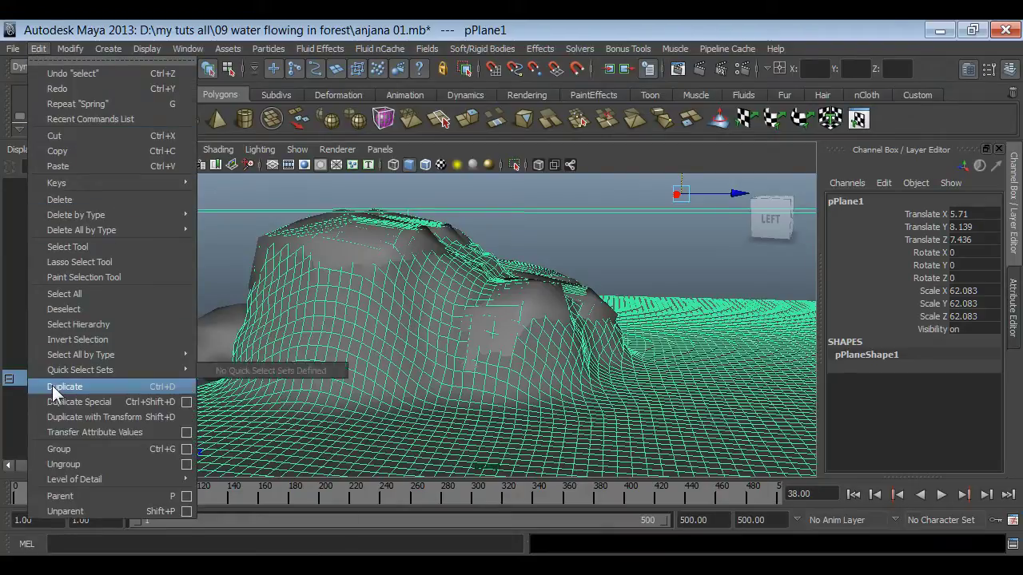
pyautogui.click(52, 386)
pyautogui.scroll(-1, 52, 387)
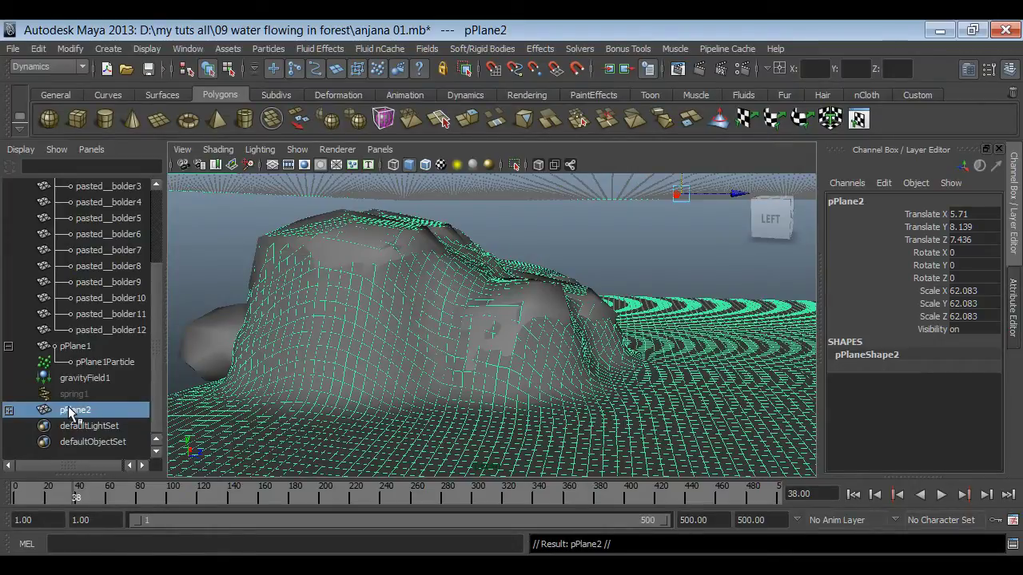
pyautogui.click(9, 411)
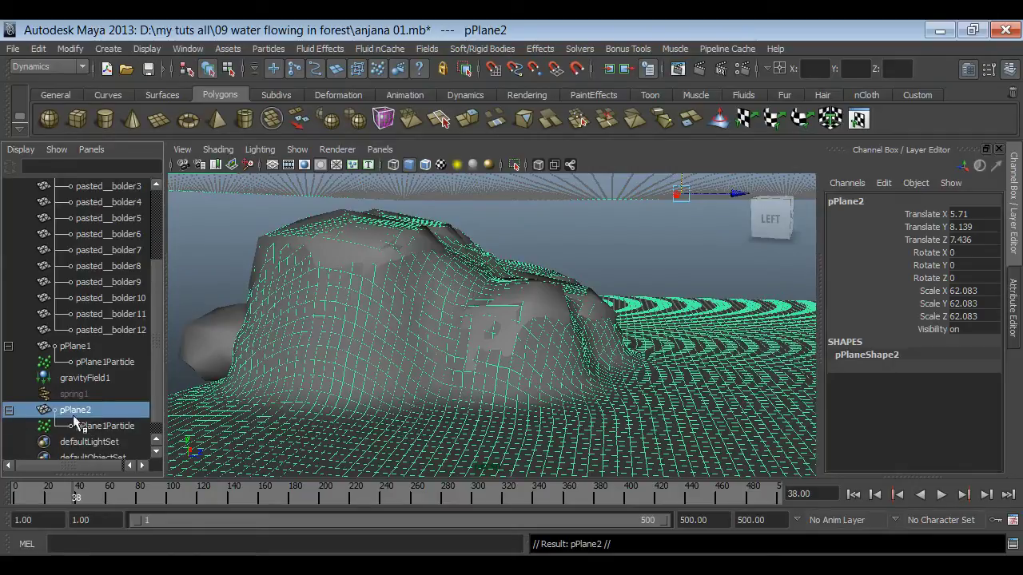
pyautogui.click(105, 428)
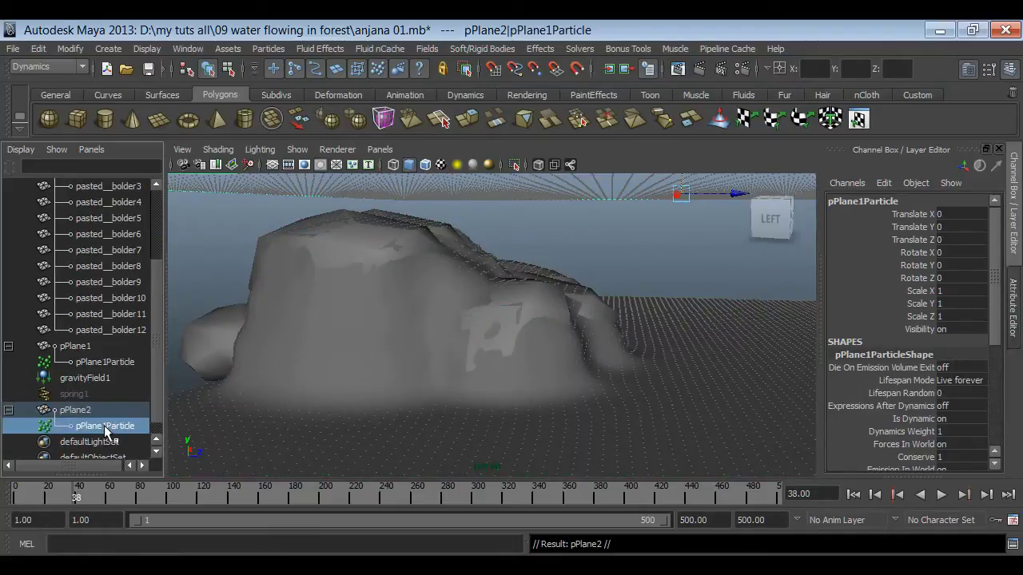
pyautogui.press('Delete')
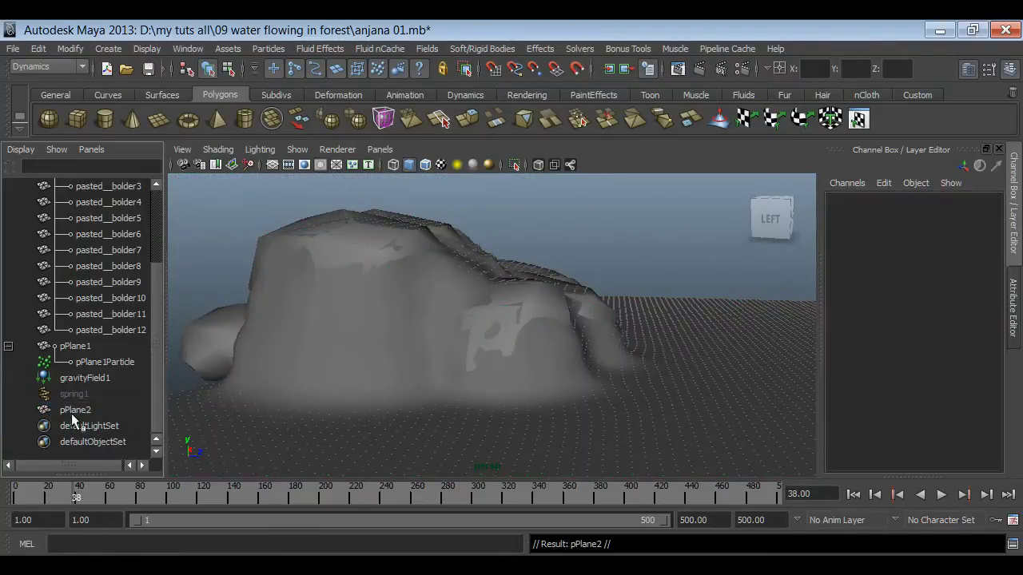
# Step: Rename pPlane2 to water_geo, then select the original pPlane1
pyautogui.click(71, 413)
pyautogui.doubleClick(75, 411)
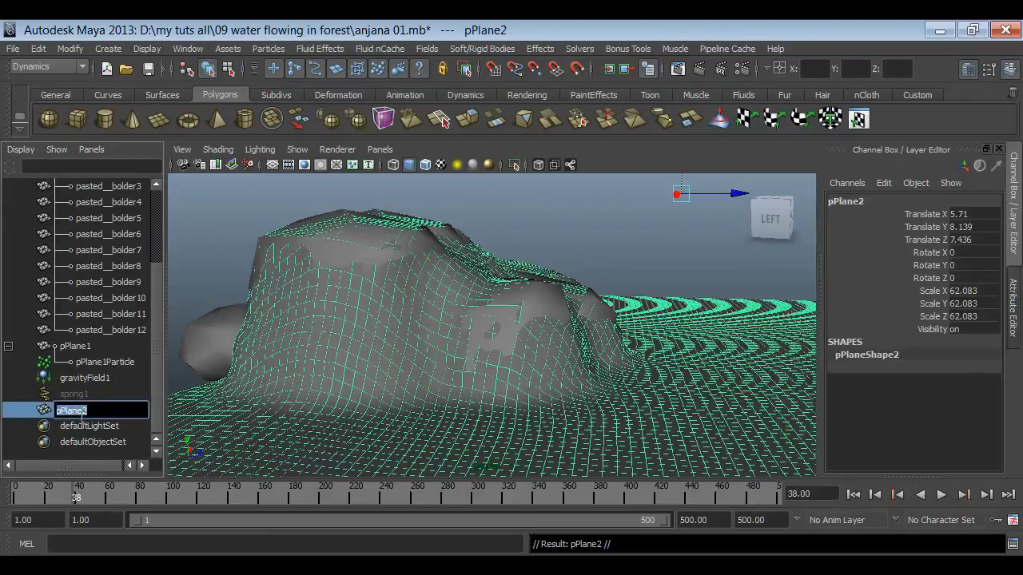
pyautogui.write('wa')
pyautogui.press('Return')
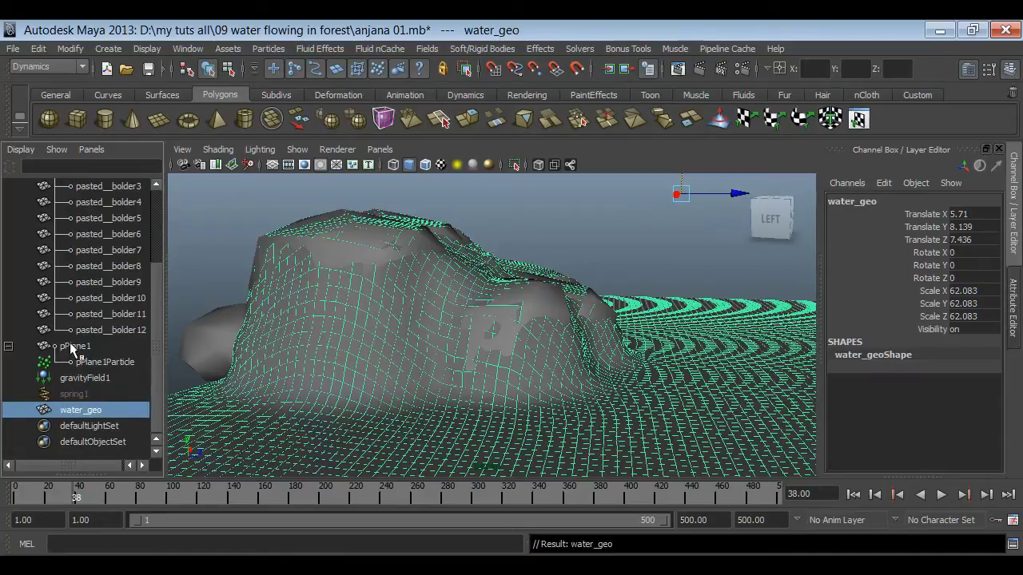
pyautogui.click(74, 351)
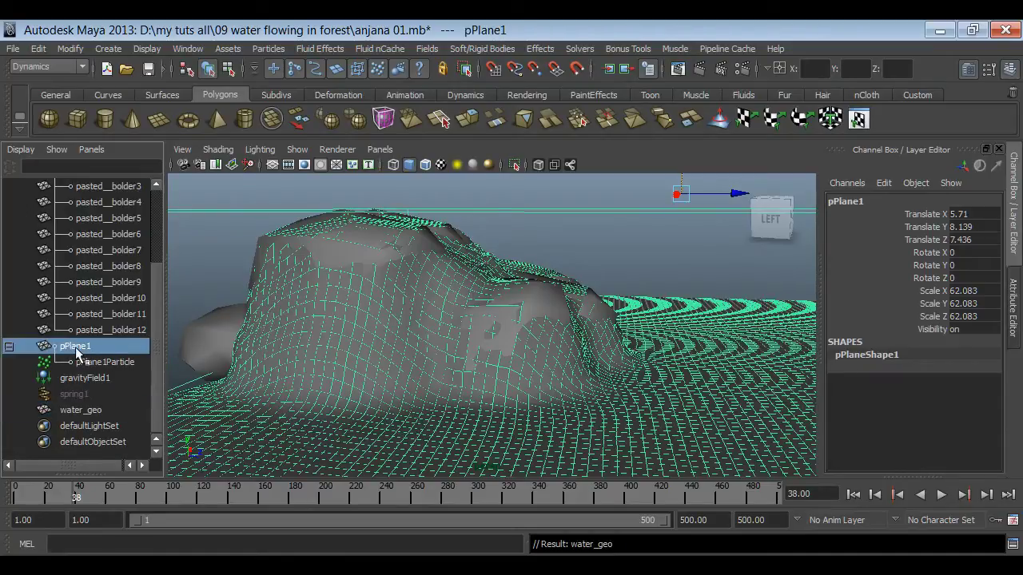
# Step: Delete the original pPlane1, gravityField1 and spring1
pyautogui.press('Delete')
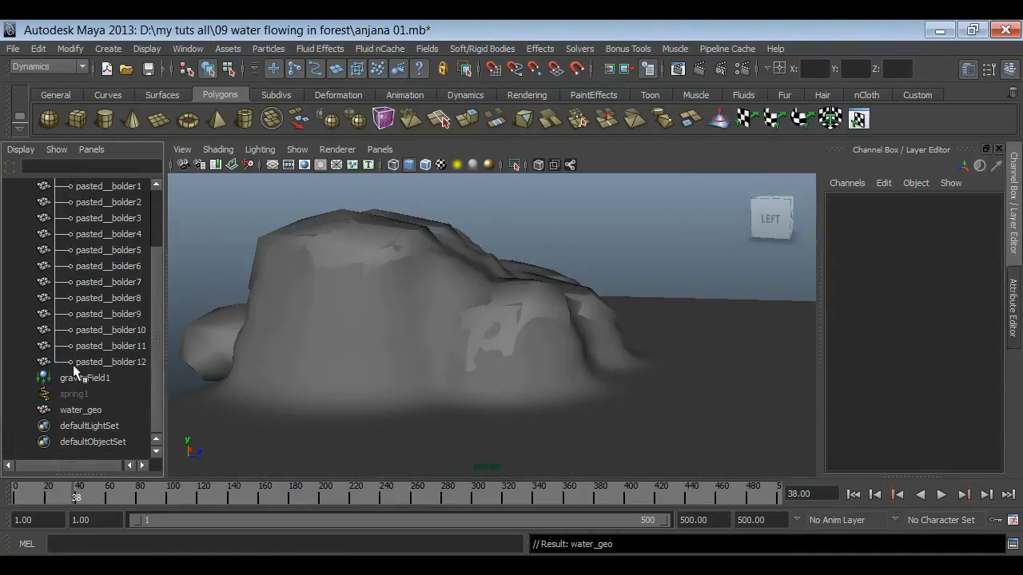
pyautogui.click(75, 380)
pyautogui.keyDown('ctrl'); pyautogui.click(76, 395); pyautogui.keyUp('ctrl')
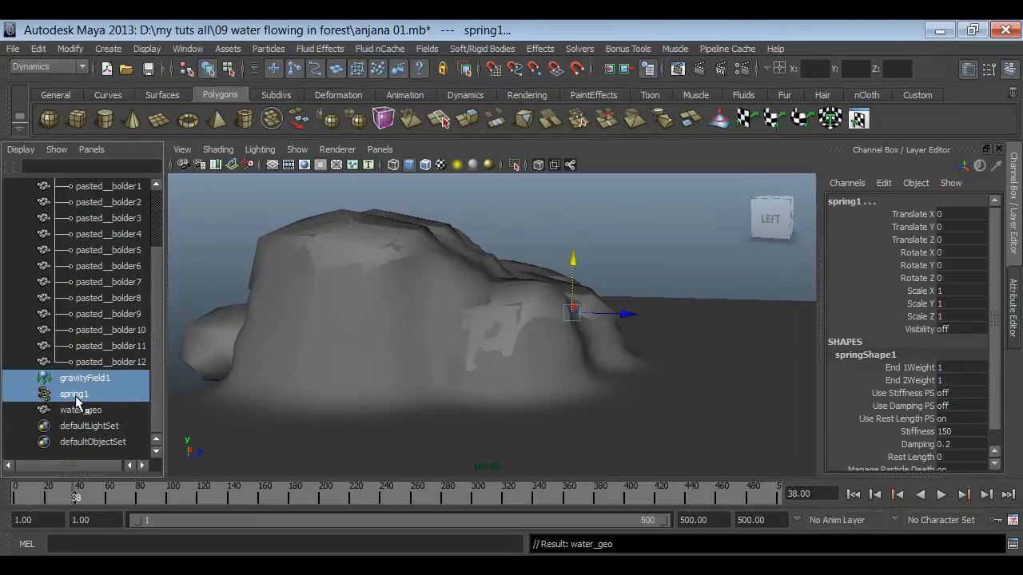
pyautogui.press('Delete')
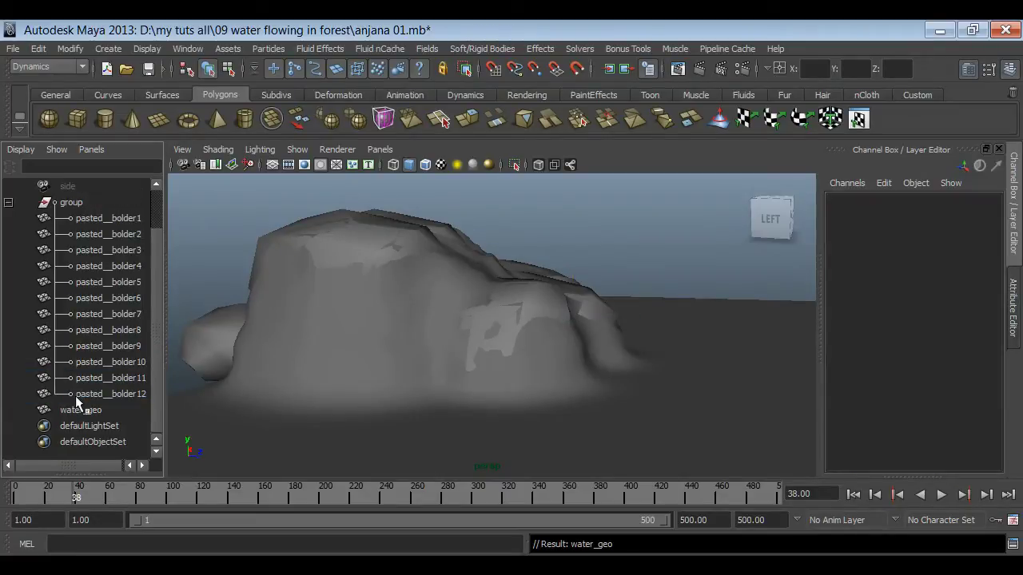
# Step: Check the boulder group and water_geo while orbiting toward the rock's front
pyautogui.click(72, 203)
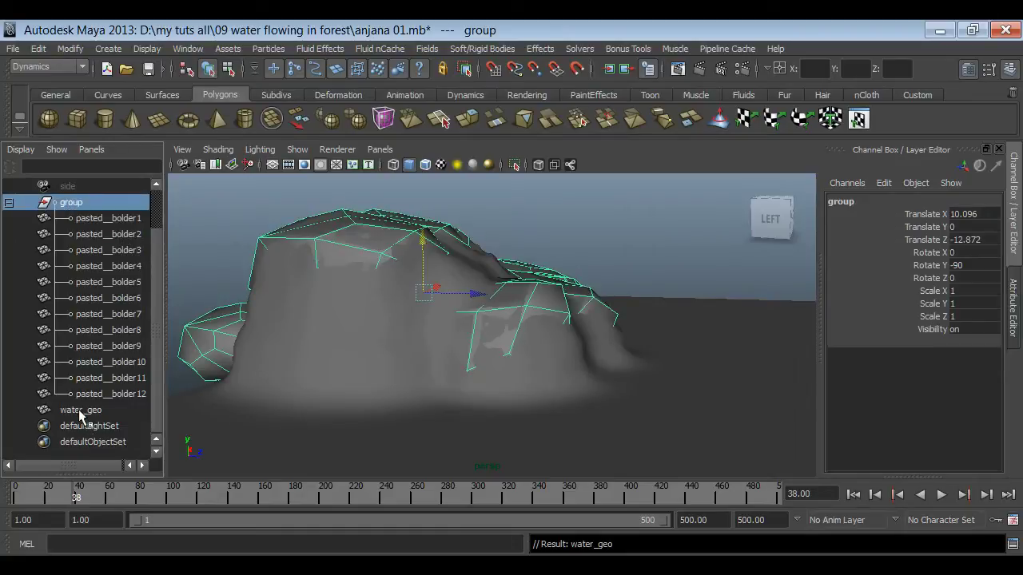
pyautogui.click(79, 412)
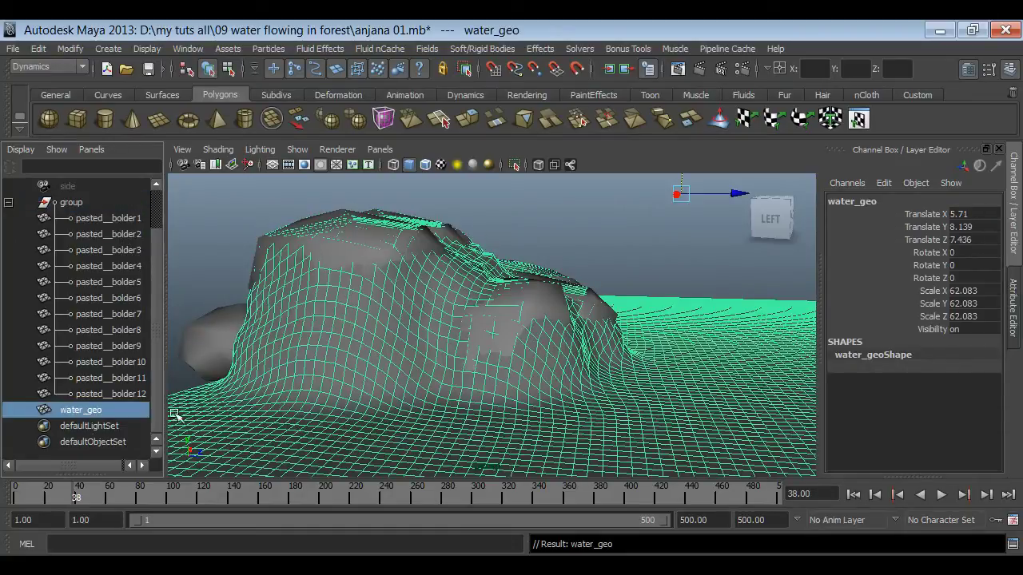
pyautogui.keyDown('alt'); pyautogui.moveTo(631, 388); pyautogui.dragTo(538, 374); pyautogui.keyUp('alt')
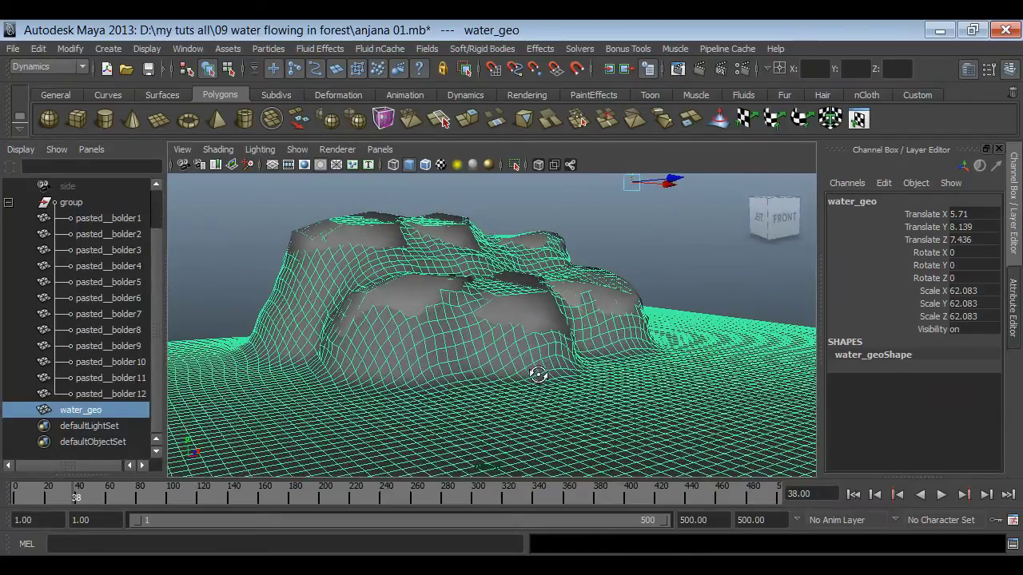
pyautogui.click(648, 316)
pyautogui.moveTo(649, 315)
pyautogui.keyDown('alt'); pyautogui.mouseDown()
pyautogui.moveTo(484, 384)
pyautogui.moveTo(471, 329)
pyautogui.mouseUp(); pyautogui.keyUp('alt')
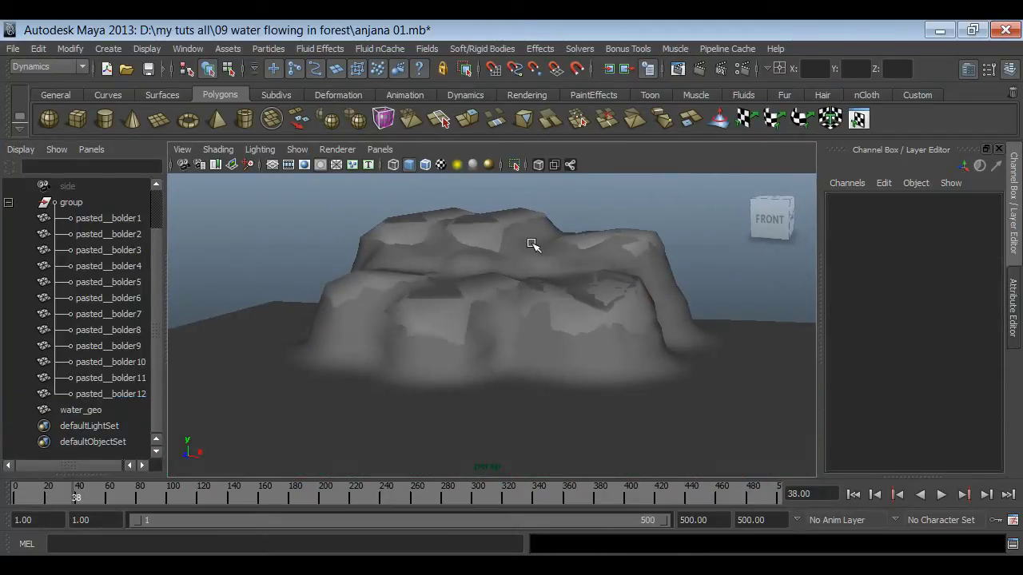
pyautogui.click(511, 402)
pyautogui.click(619, 196)
# Step: Move water_geo up to cover more of the rock, then lower it slightly onto it
pyautogui.click(566, 417)
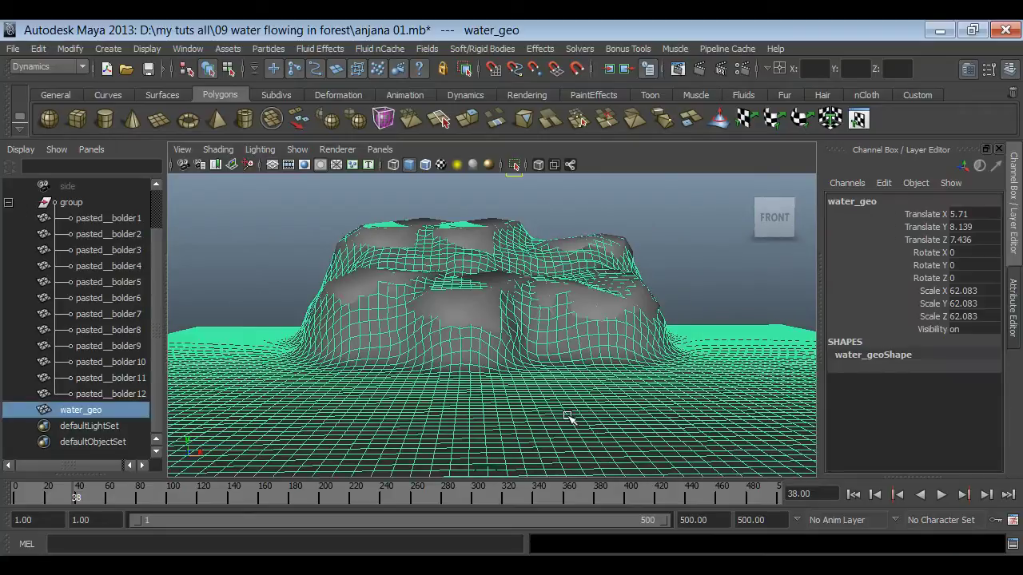
pyautogui.press('w')
pyautogui.keyDown('alt'); pyautogui.moveTo(597, 364); pyautogui.dragTo(529, 234); pyautogui.keyUp('alt')
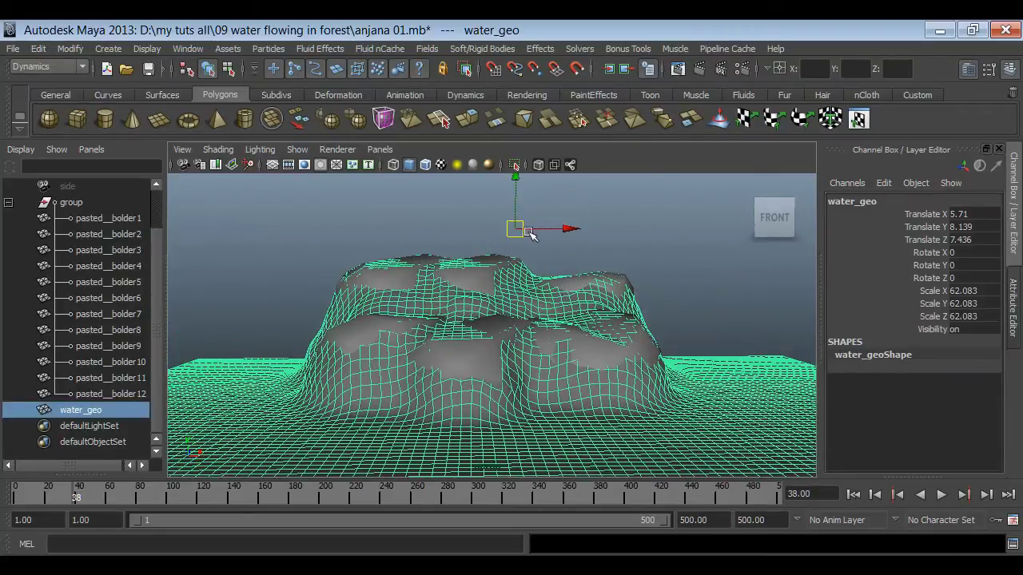
pyautogui.moveTo(515, 189); pyautogui.dragTo(515, 181)
pyautogui.moveTo(487, 375)
pyautogui.keyDown('alt'); pyautogui.mouseDown()
pyautogui.moveTo(457, 401)
pyautogui.moveTo(619, 400)
pyautogui.mouseUp(); pyautogui.keyUp('alt')
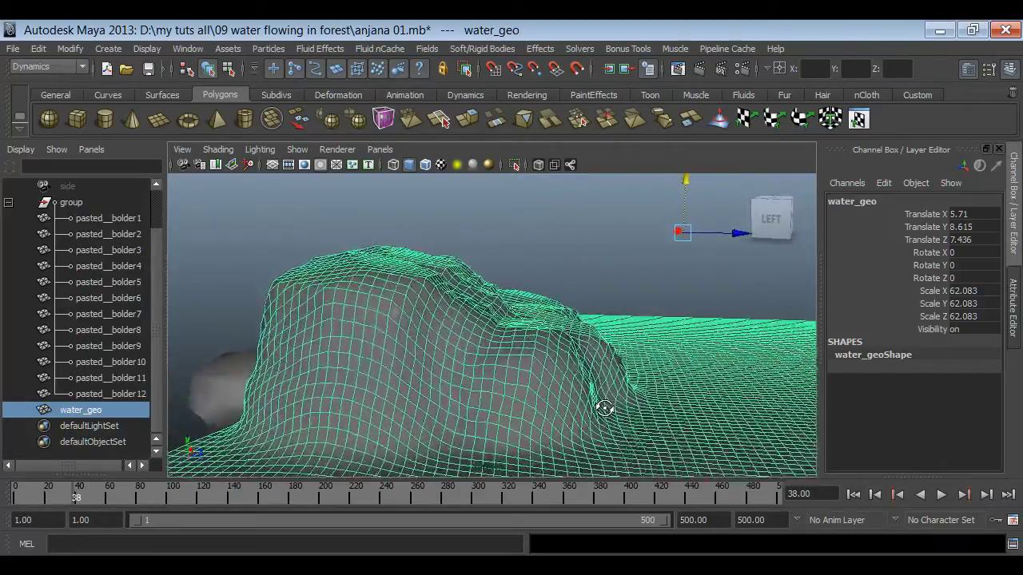
pyautogui.moveTo(675, 176); pyautogui.dragTo(676, 183)
# Step: Toggle X-Ray on and back off so water_geo and the boulders display solid
pyautogui.click(537, 164)
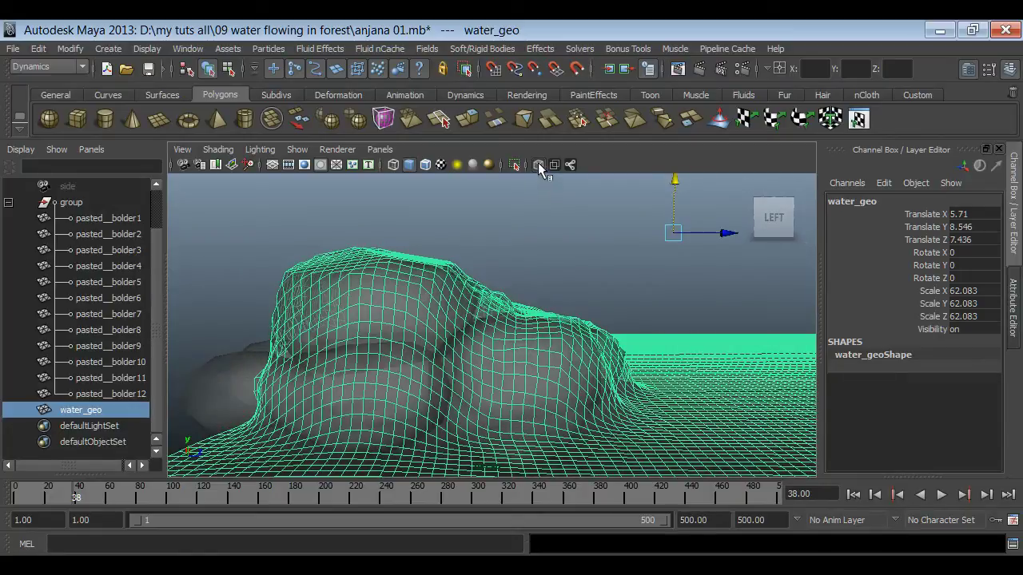
pyautogui.keyDown('alt'); pyautogui.moveTo(431, 342); pyautogui.dragTo(472, 368); pyautogui.keyUp('alt')
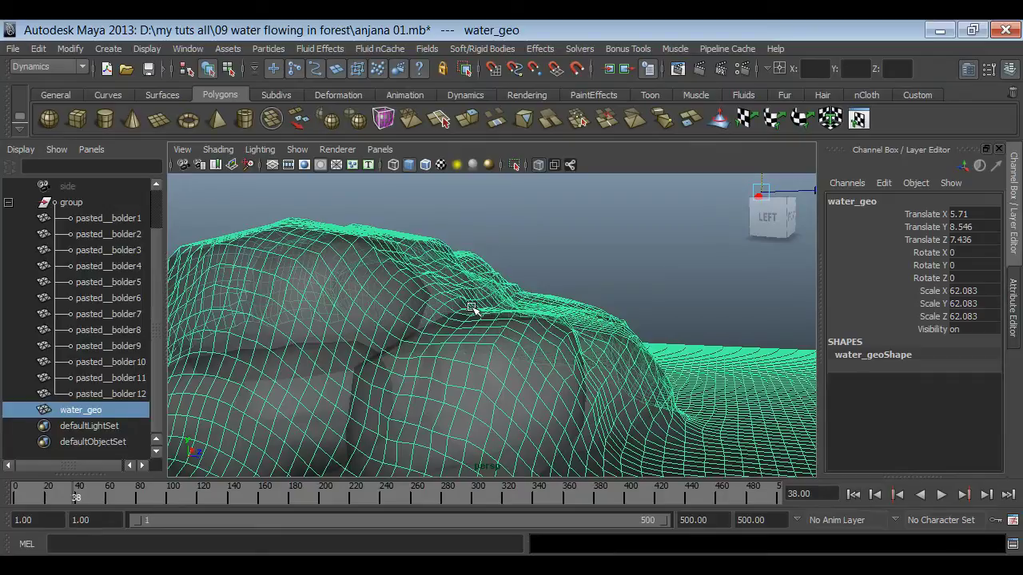
pyautogui.click(401, 209)
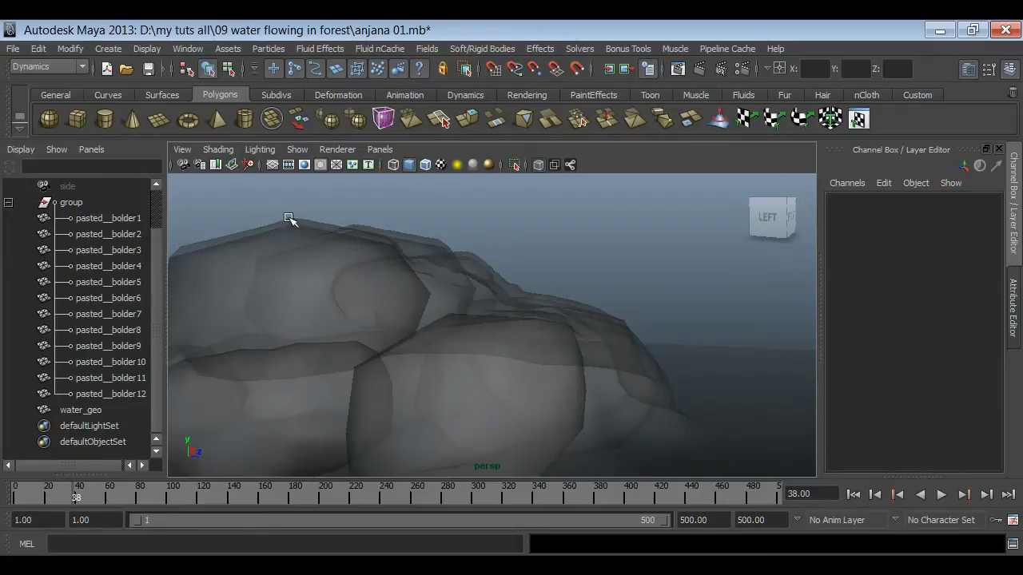
pyautogui.moveTo(328, 299)
pyautogui.keyDown('alt'); pyautogui.mouseDown()
pyautogui.moveTo(370, 296)
pyautogui.moveTo(354, 292)
pyautogui.mouseUp(); pyautogui.keyUp('alt')
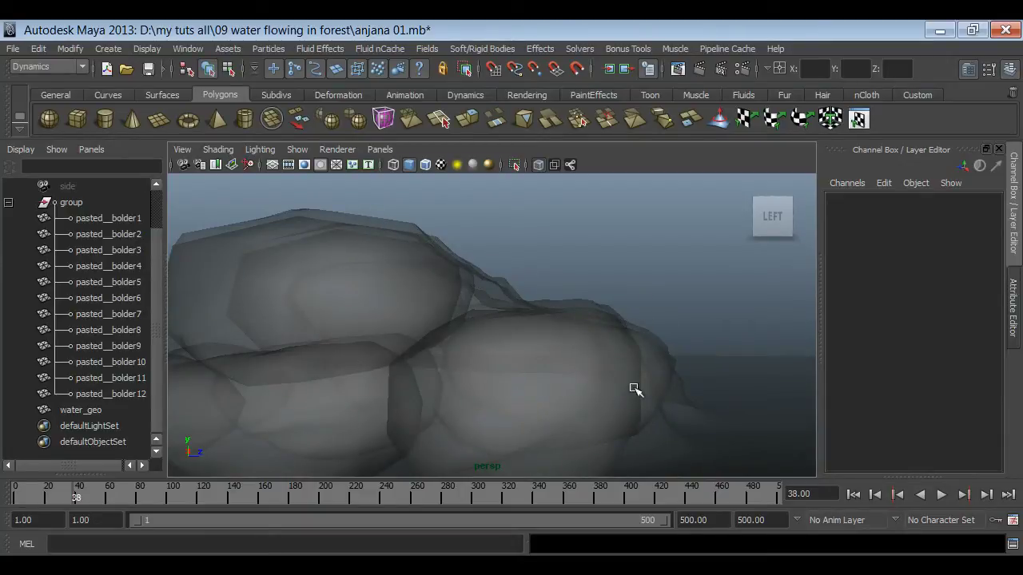
pyautogui.click(538, 165)
pyautogui.moveTo(538, 274)
pyautogui.keyDown('alt'); pyautogui.mouseDown()
pyautogui.moveTo(514, 358)
pyautogui.moveTo(533, 356)
pyautogui.moveTo(497, 354)
pyautogui.mouseUp(); pyautogui.keyUp('alt')
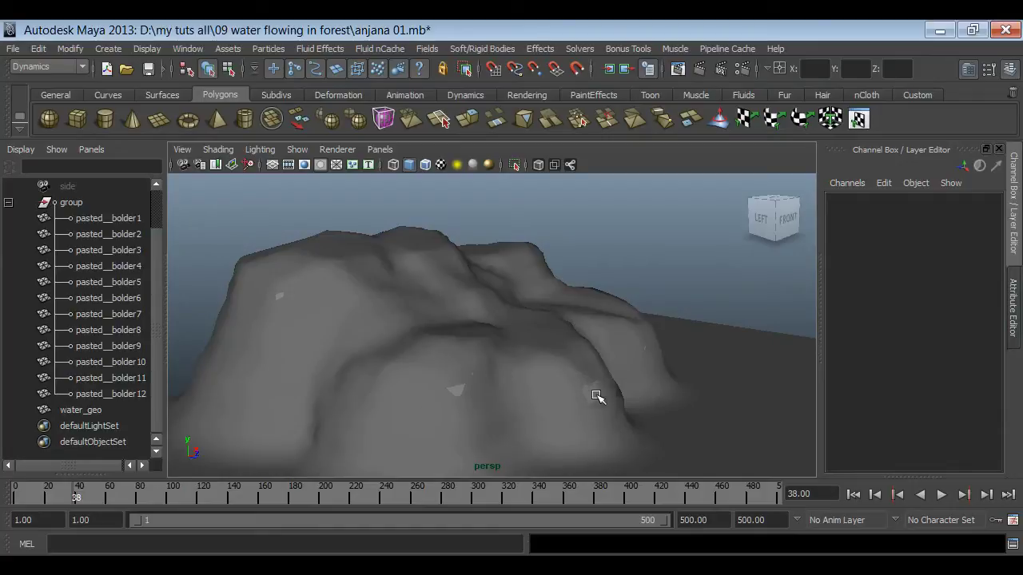
# Step: Switch water_geo to vertex mode and push a soft-selected vertex region of the surface
pyautogui.click(574, 333)
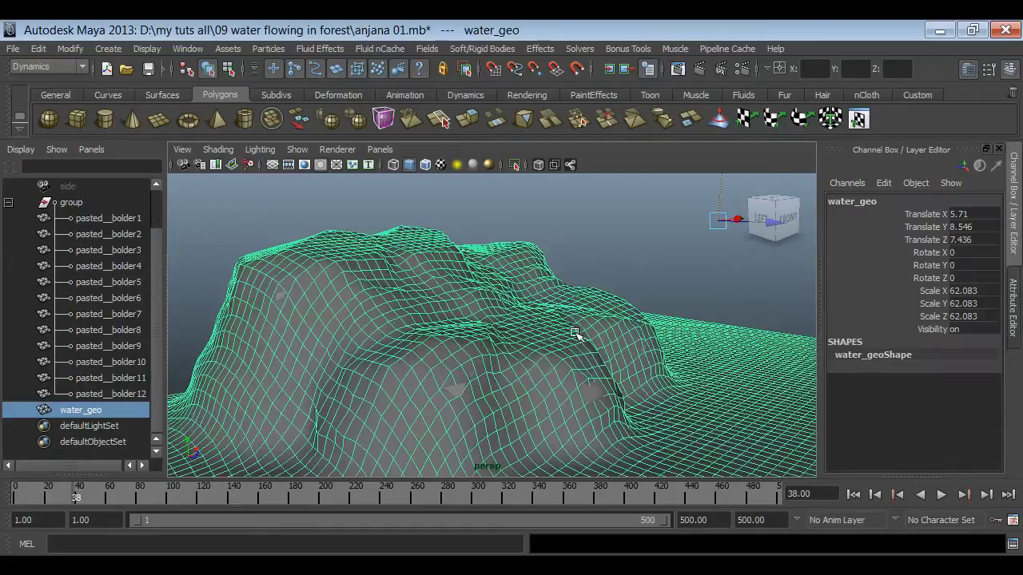
pyautogui.rightClick(569, 333)
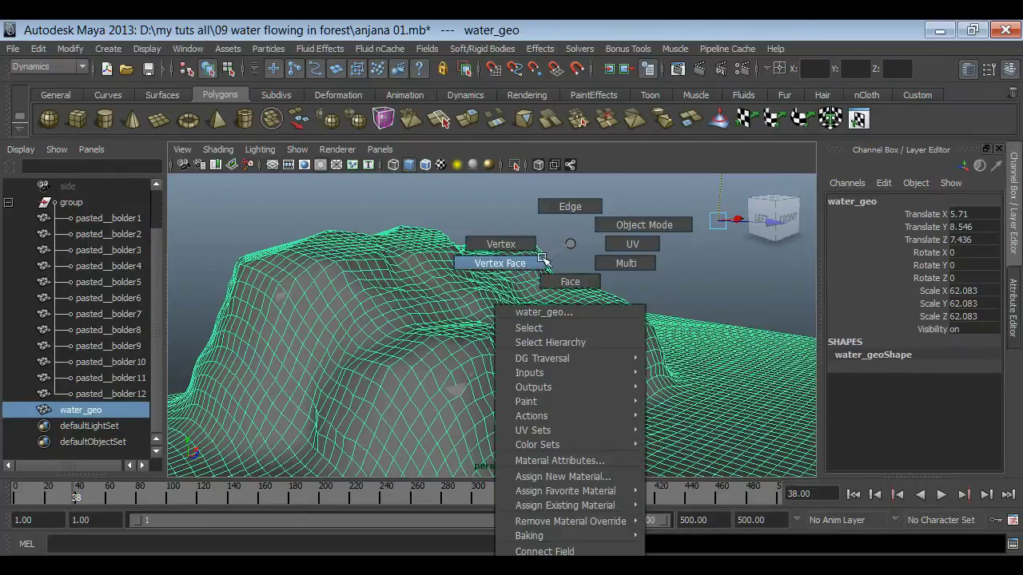
pyautogui.click(487, 244)
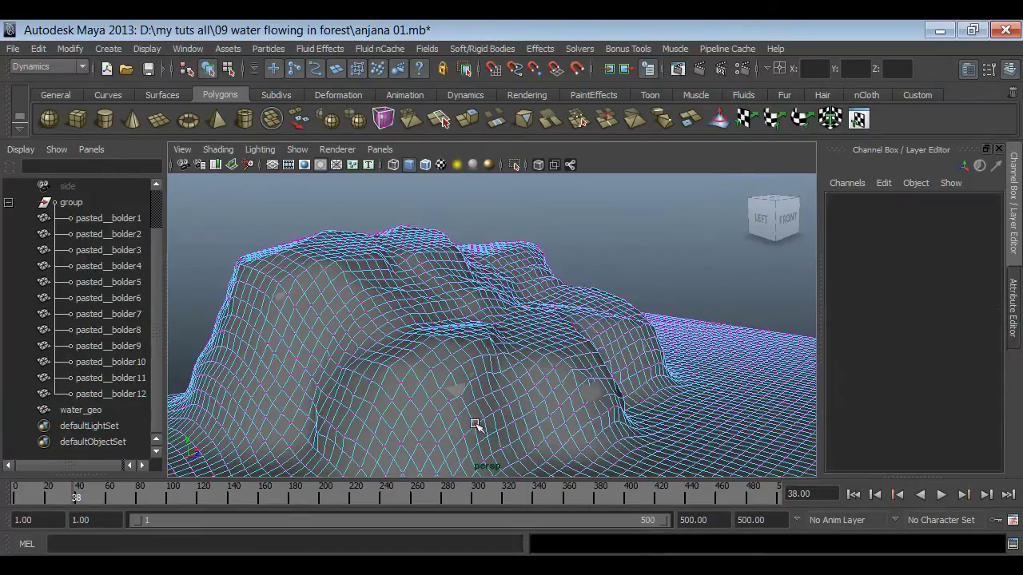
pyautogui.click(459, 396)
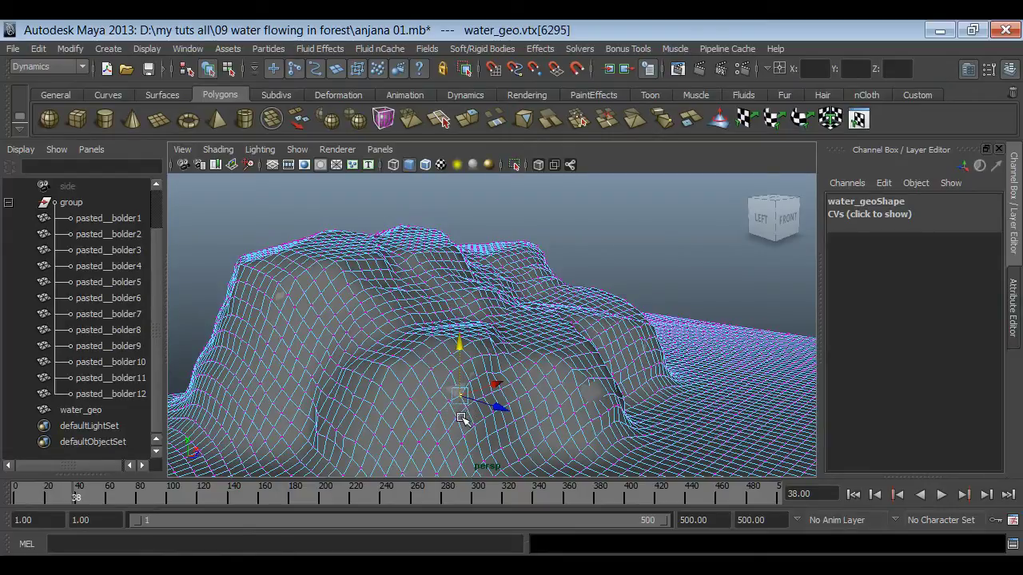
pyautogui.press('b')
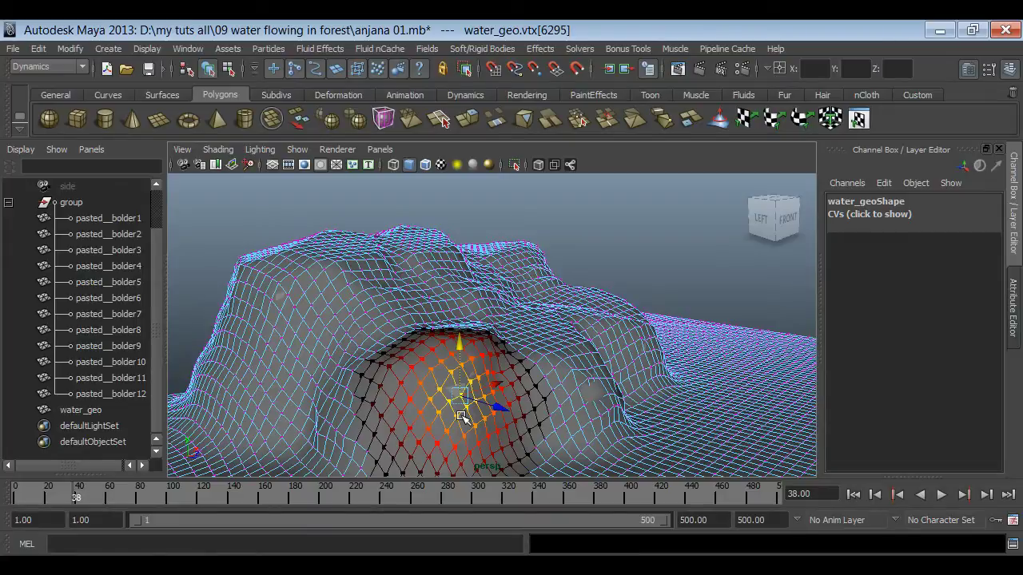
pyautogui.press('f')
pyautogui.moveTo(558, 344); pyautogui.dragTo(561, 330)
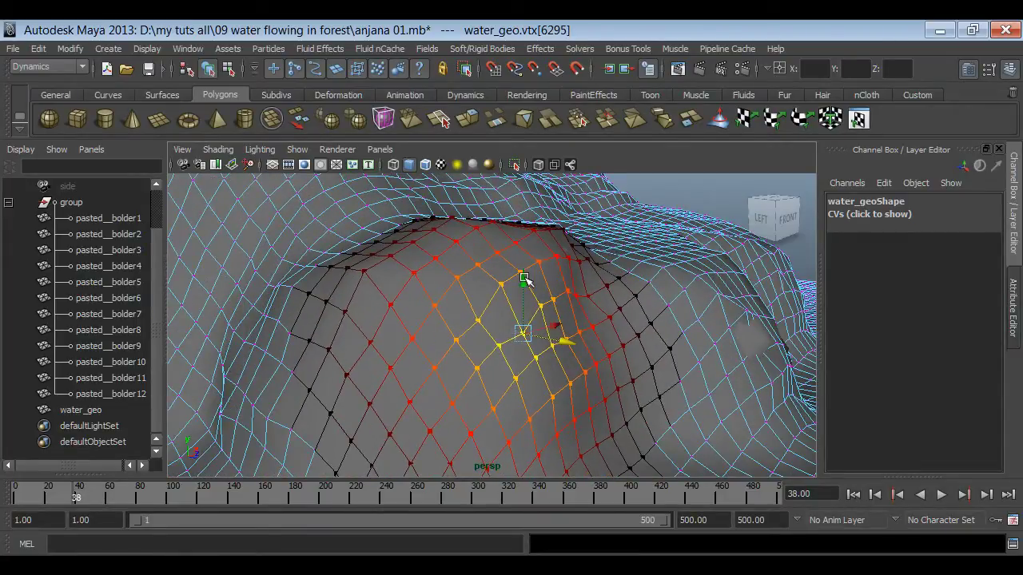
# Step: Reshape a soft-selected vertex in the trough between the boulders
pyautogui.moveTo(525, 276)
pyautogui.keyDown('alt'); pyautogui.mouseDown()
pyautogui.moveTo(555, 388)
pyautogui.moveTo(584, 424)
pyautogui.mouseUp(); pyautogui.keyUp('alt')
pyautogui.click(582, 422)
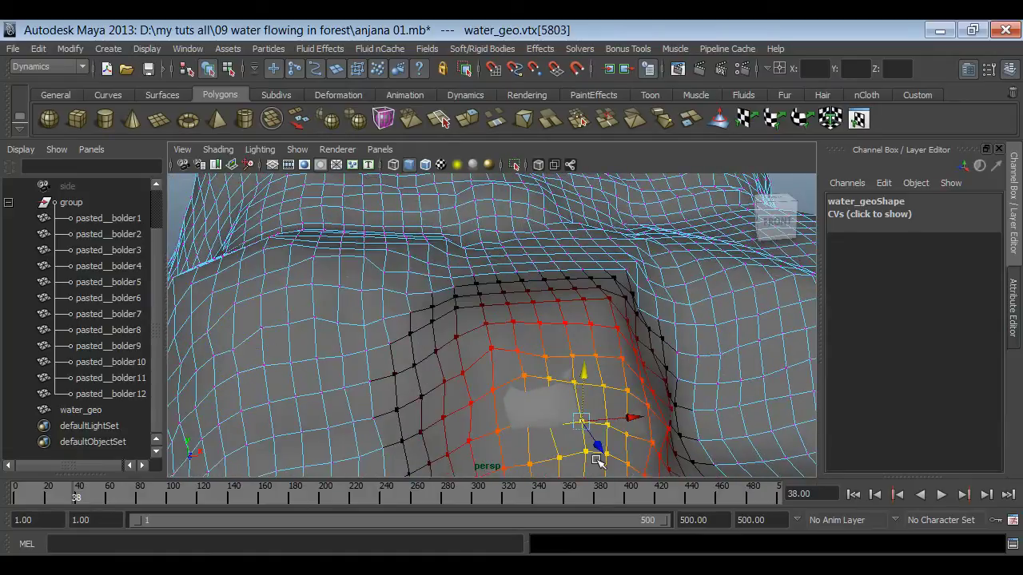
pyautogui.click(591, 442)
pyautogui.moveTo(591, 442)
pyautogui.mouseDown()
pyautogui.moveTo(605, 423)
pyautogui.moveTo(713, 387)
pyautogui.moveTo(743, 362)
pyautogui.mouseUp()
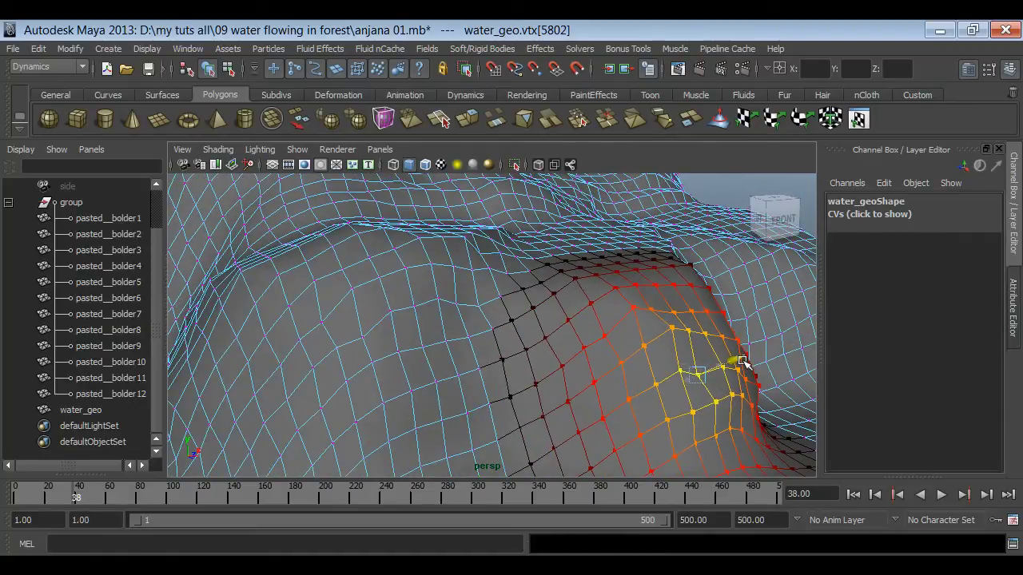
pyautogui.keyDown('alt'); pyautogui.moveTo(680, 376); pyautogui.dragTo(540, 380); pyautogui.keyUp('alt')
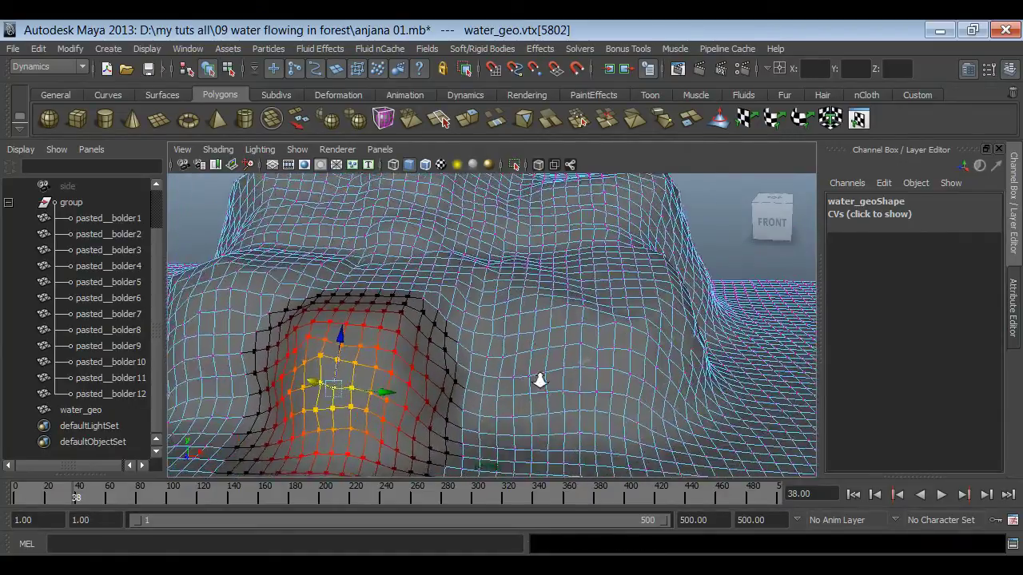
pyautogui.keyDown('alt'); pyautogui.moveTo(540, 380); pyautogui.dragTo(649, 395, button='right'); pyautogui.keyUp('alt')
# Step: Pick vertices down the boulder slope and pull the soft-selected bulge sideways over the rock
pyautogui.click(657, 392)
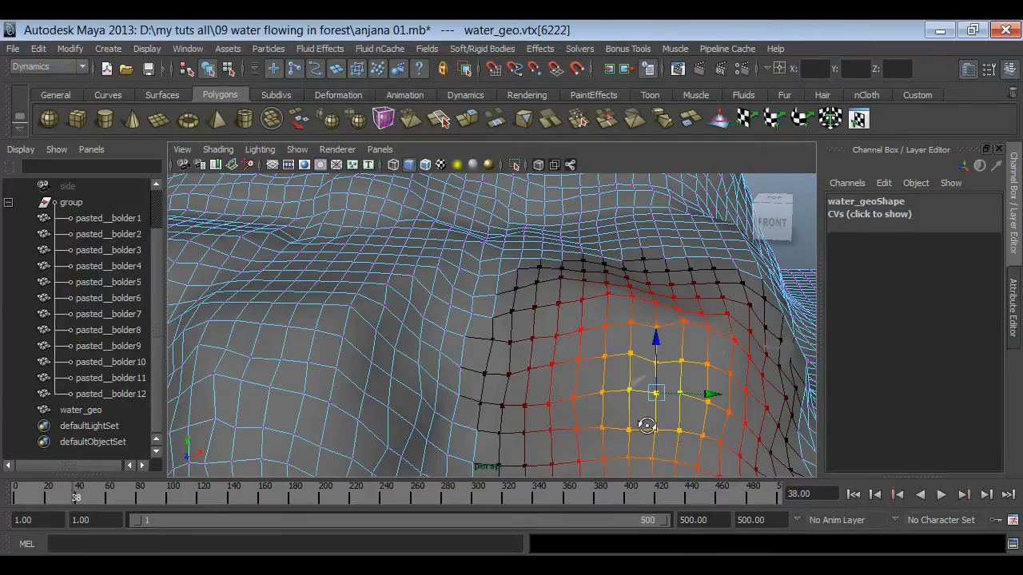
pyautogui.keyDown('alt'); pyautogui.moveTo(647, 426); pyautogui.dragTo(713, 368, button='middle'); pyautogui.keyUp('alt')
pyautogui.moveTo(742, 290)
pyautogui.keyDown('alt'); pyautogui.mouseDown()
pyautogui.moveTo(689, 363)
pyautogui.moveTo(616, 361)
pyautogui.mouseUp(); pyautogui.keyUp('alt')
pyautogui.click(572, 386)
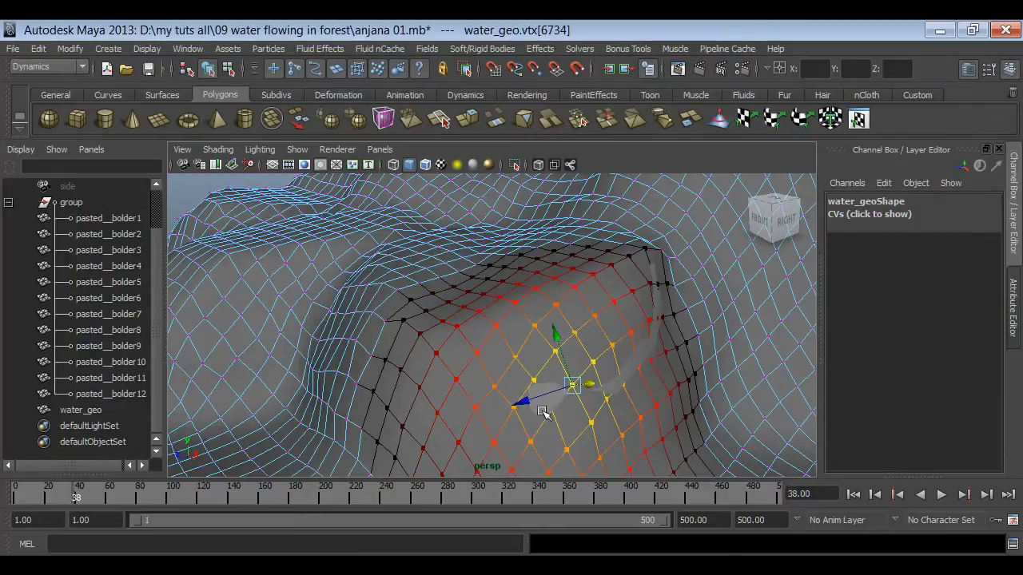
pyautogui.click(550, 419)
pyautogui.click(537, 432)
pyautogui.click(548, 406)
pyautogui.keyDown('alt'); pyautogui.moveTo(593, 431); pyautogui.dragTo(602, 427); pyautogui.keyUp('alt')
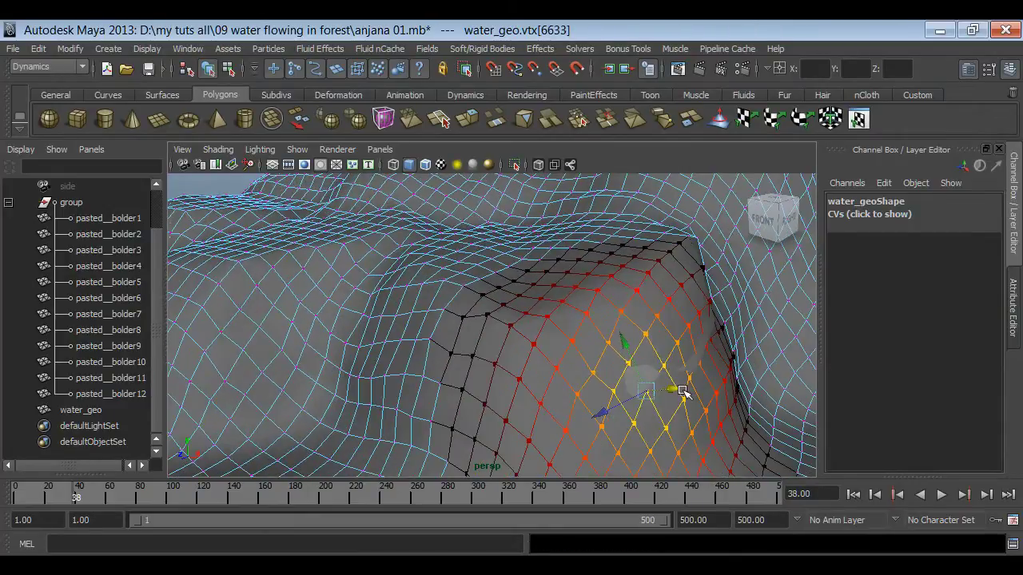
pyautogui.keyDown('alt'); pyautogui.moveTo(679, 392); pyautogui.dragTo(637, 405); pyautogui.keyUp('alt')
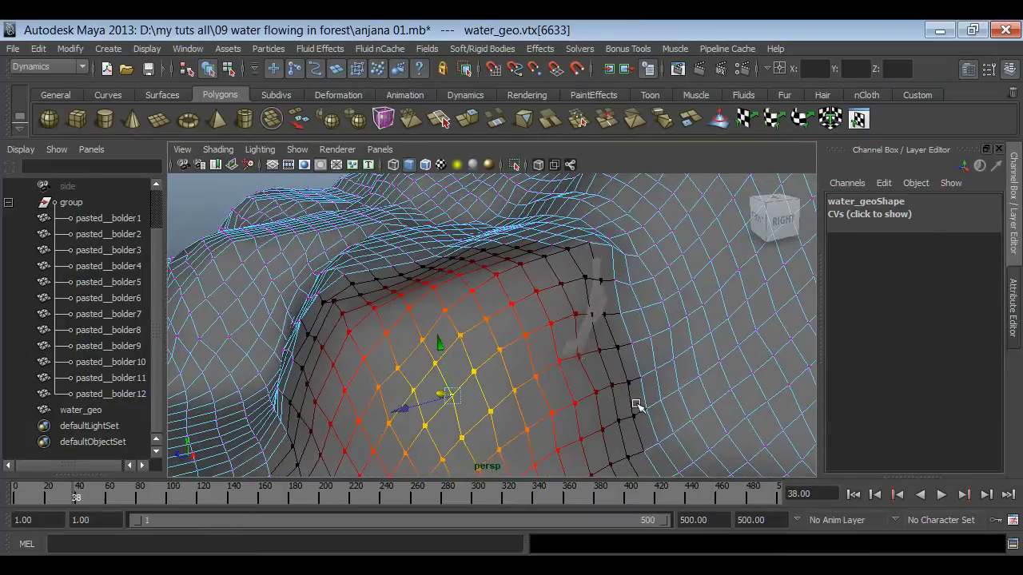
pyautogui.click(580, 359)
pyautogui.moveTo(620, 351); pyautogui.dragTo(624, 349)
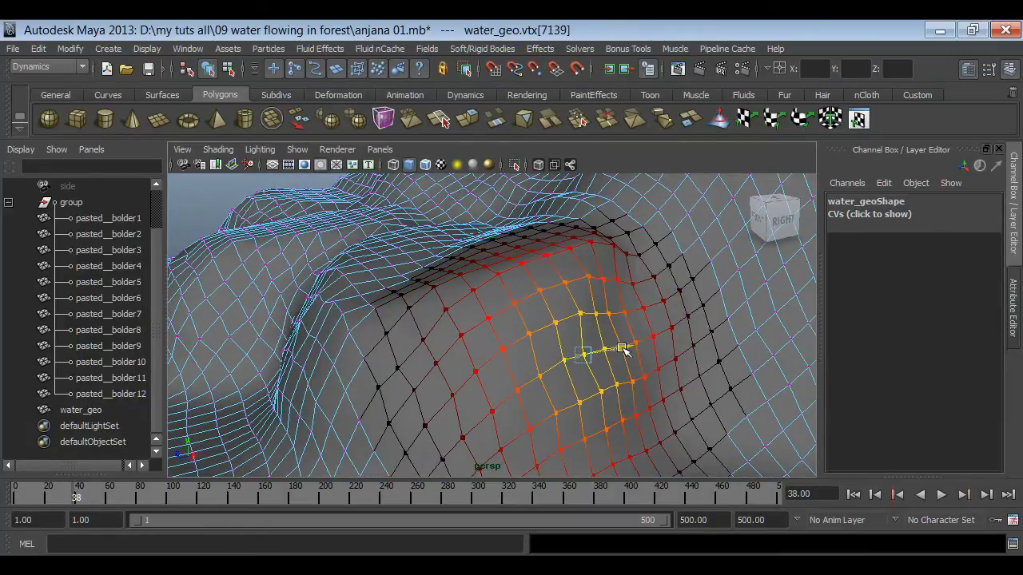
# Step: Adjust a vertex higher up the slope, then return water_geo to object mode
pyautogui.click(608, 279)
pyautogui.moveTo(644, 264)
pyautogui.keyDown('alt'); pyautogui.mouseDown()
pyautogui.moveTo(594, 359)
pyautogui.moveTo(491, 370)
pyautogui.moveTo(641, 381)
pyautogui.moveTo(737, 372)
pyautogui.moveTo(605, 354)
pyautogui.moveTo(669, 360)
pyautogui.mouseUp(); pyautogui.keyUp('alt')
pyautogui.moveTo(668, 361)
pyautogui.keyDown('alt'); pyautogui.mouseDown(button='right')
pyautogui.moveTo(455, 352)
pyautogui.moveTo(456, 313)
pyautogui.mouseUp(button='right'); pyautogui.keyUp('alt')
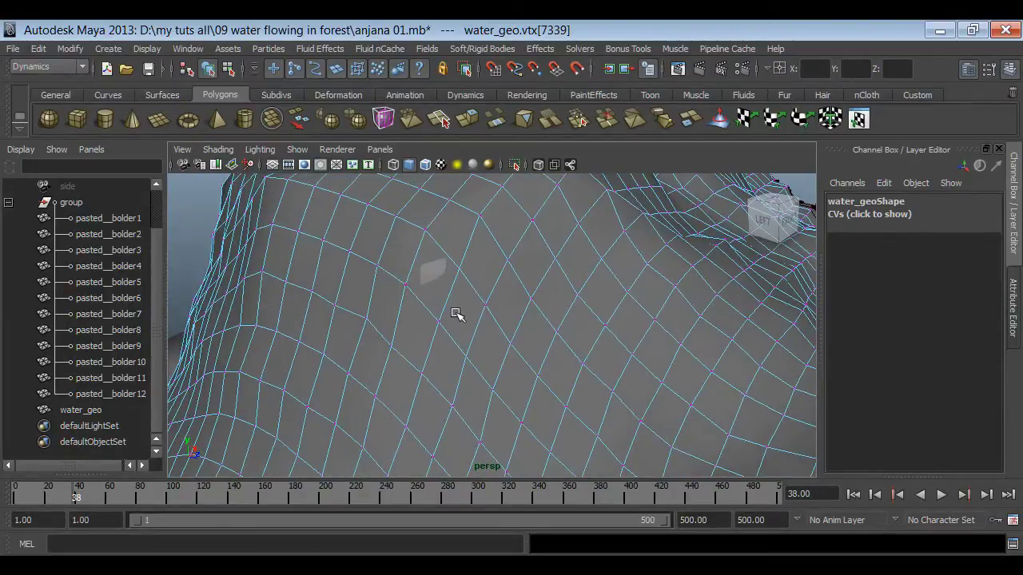
pyautogui.click(458, 267)
pyautogui.moveTo(452, 290)
pyautogui.keyDown('alt'); pyautogui.mouseDown(button='middle')
pyautogui.moveTo(422, 303)
pyautogui.moveTo(276, 283)
pyautogui.mouseUp(button='middle'); pyautogui.keyUp('alt')
pyautogui.moveTo(525, 359)
pyautogui.keyDown('alt'); pyautogui.mouseDown(button='right')
pyautogui.moveTo(623, 400)
pyautogui.moveTo(571, 381)
pyautogui.mouseUp(button='right'); pyautogui.keyUp('alt')
pyautogui.click(647, 410)
pyautogui.keyDown('alt'); pyautogui.moveTo(570, 381); pyautogui.dragTo(540, 382); pyautogui.keyUp('alt')
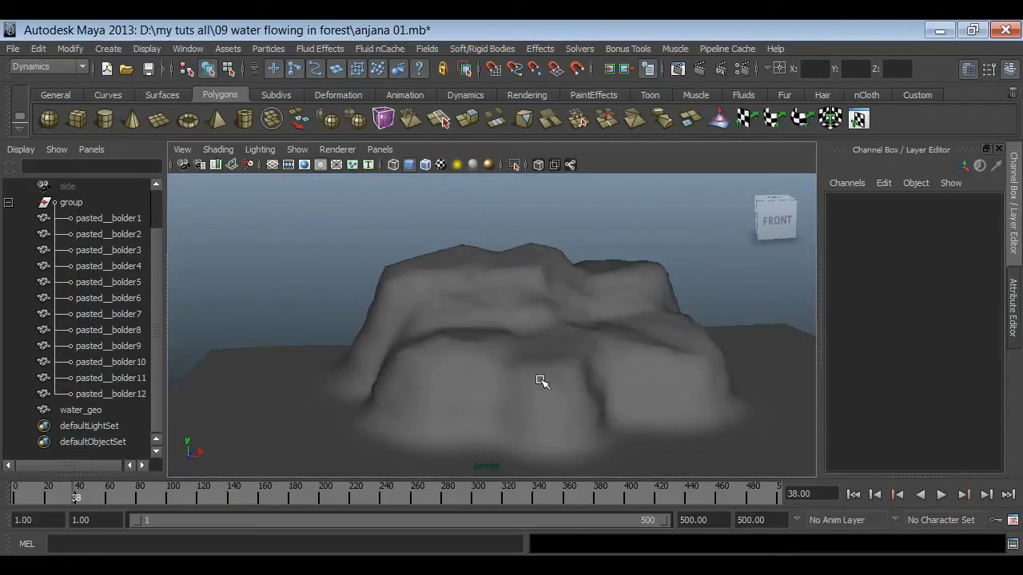
pyautogui.moveTo(628, 376)
pyautogui.keyDown('alt'); pyautogui.mouseDown()
pyautogui.moveTo(525, 384)
pyautogui.moveTo(551, 413)
pyautogui.moveTo(489, 414)
pyautogui.moveTo(559, 445)
pyautogui.mouseUp(); pyautogui.keyUp('alt')
pyautogui.click(632, 305)
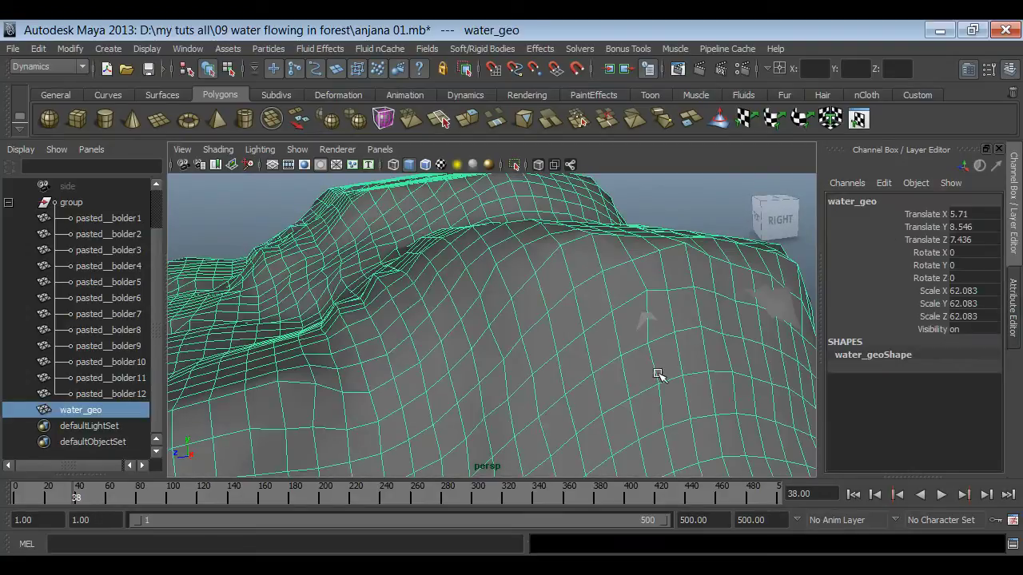
pyautogui.moveTo(676, 286); pyautogui.dragTo(598, 242, button='right')
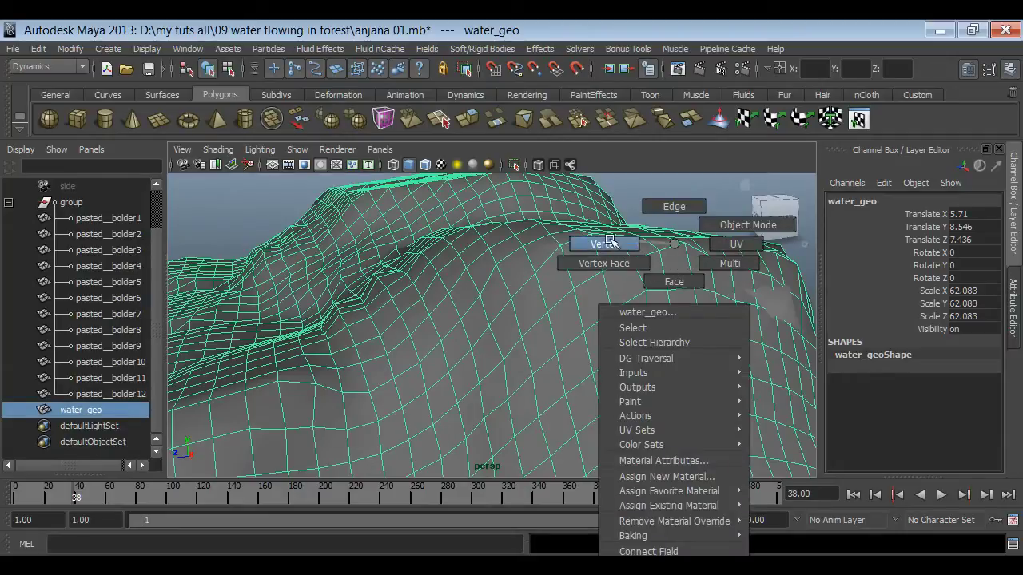
pyautogui.click(649, 343)
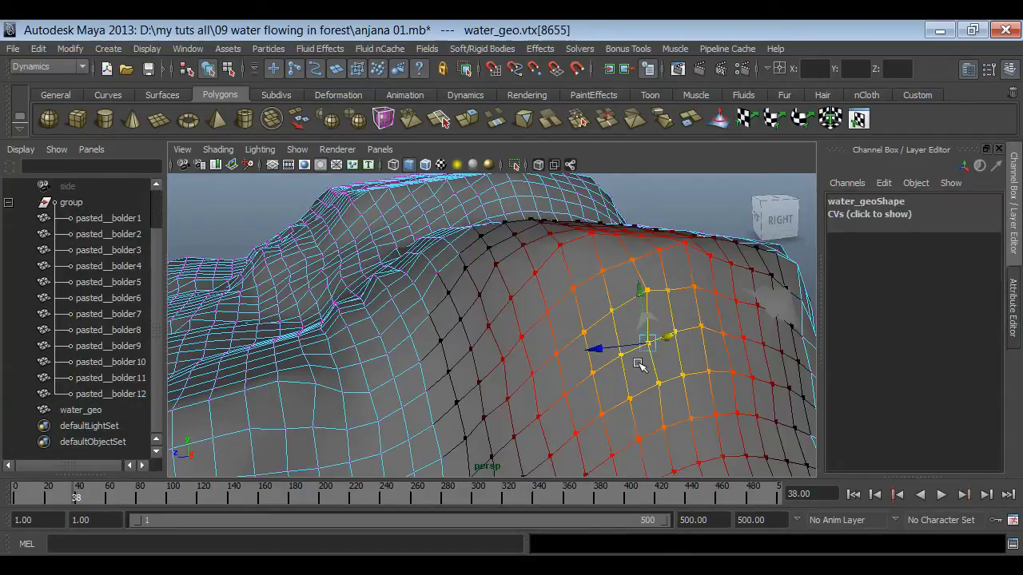
pyautogui.keyDown('alt'); pyautogui.moveTo(678, 338); pyautogui.dragTo(601, 373); pyautogui.keyUp('alt')
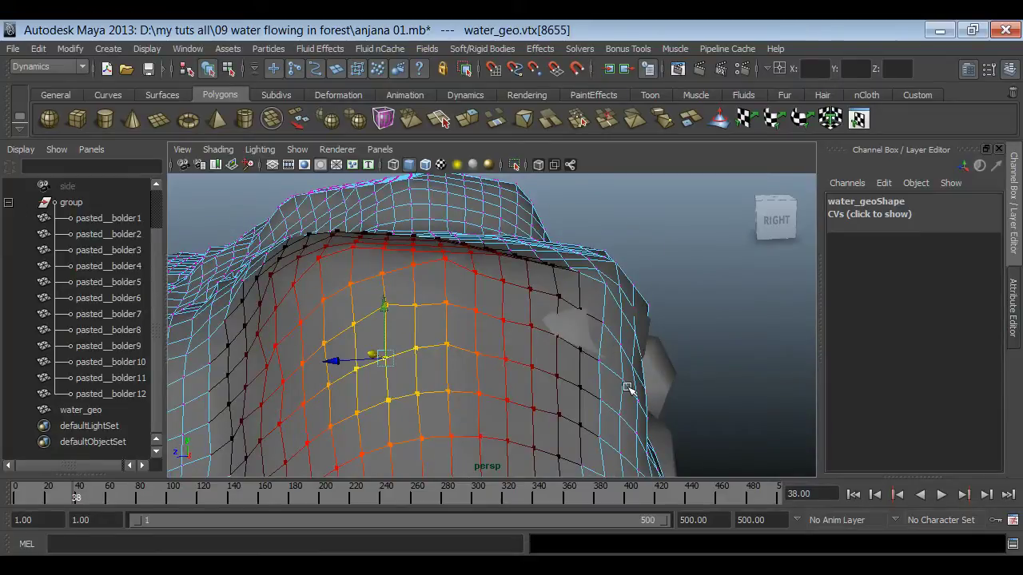
pyautogui.keyDown('alt'); pyautogui.moveTo(658, 401); pyautogui.dragTo(556, 381); pyautogui.keyUp('alt')
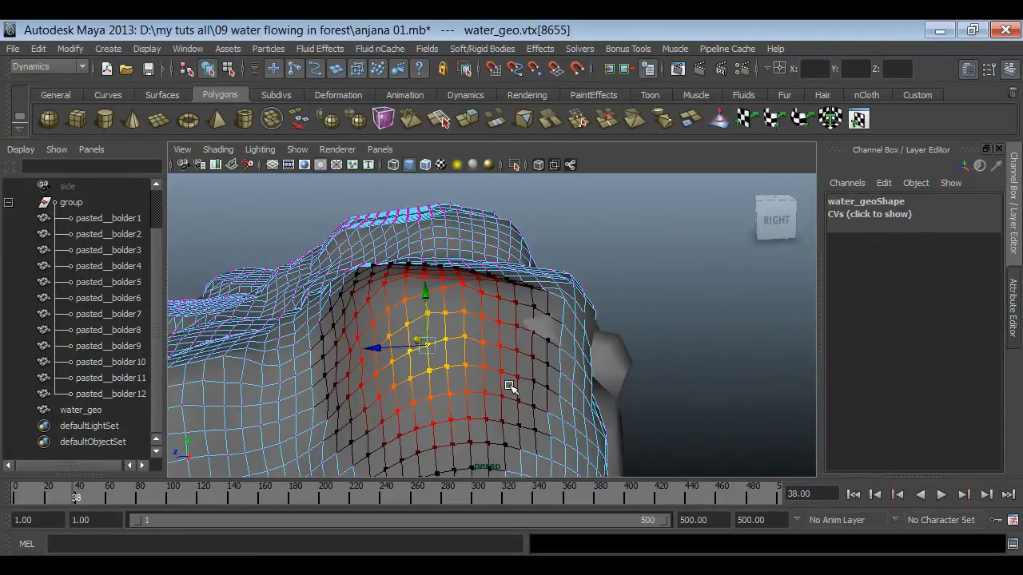
pyautogui.keyDown('alt'); pyautogui.moveTo(413, 393); pyautogui.dragTo(645, 242); pyautogui.keyUp('alt')
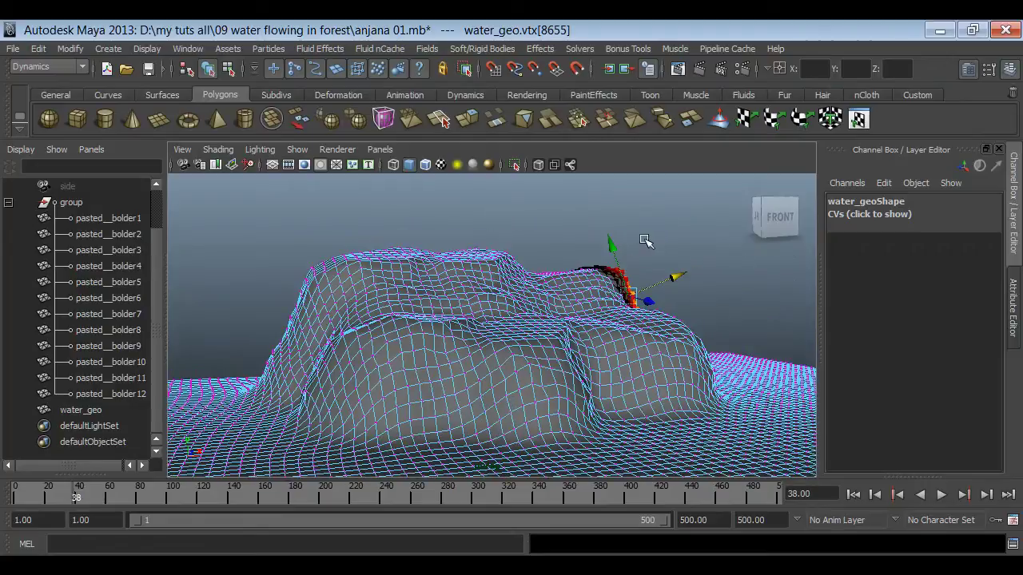
pyautogui.press('F8')
pyautogui.click(660, 254)
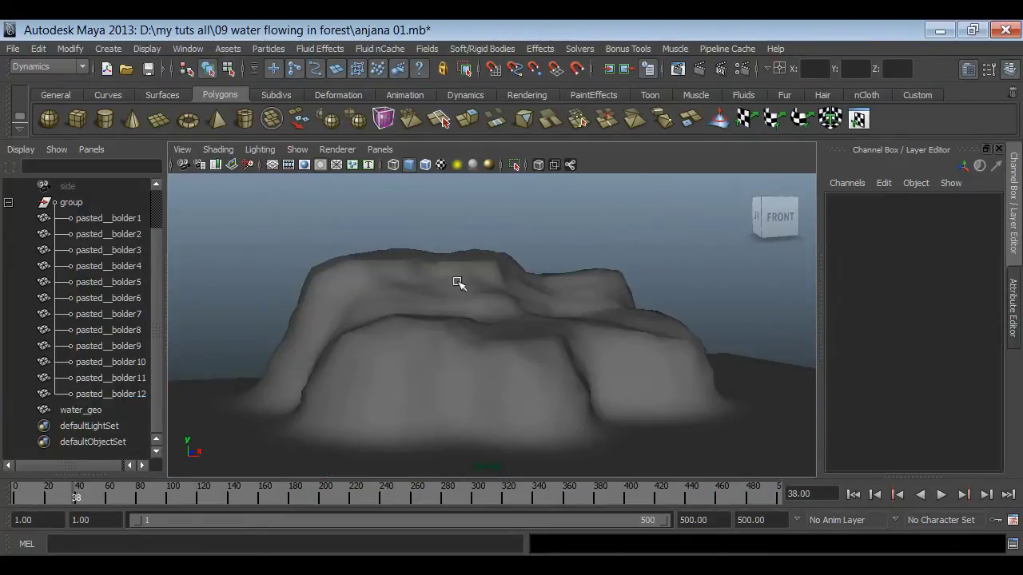
pyautogui.click(538, 165)
pyautogui.keyDown('alt'); pyautogui.moveTo(495, 349); pyautogui.dragTo(580, 345); pyautogui.keyUp('alt')
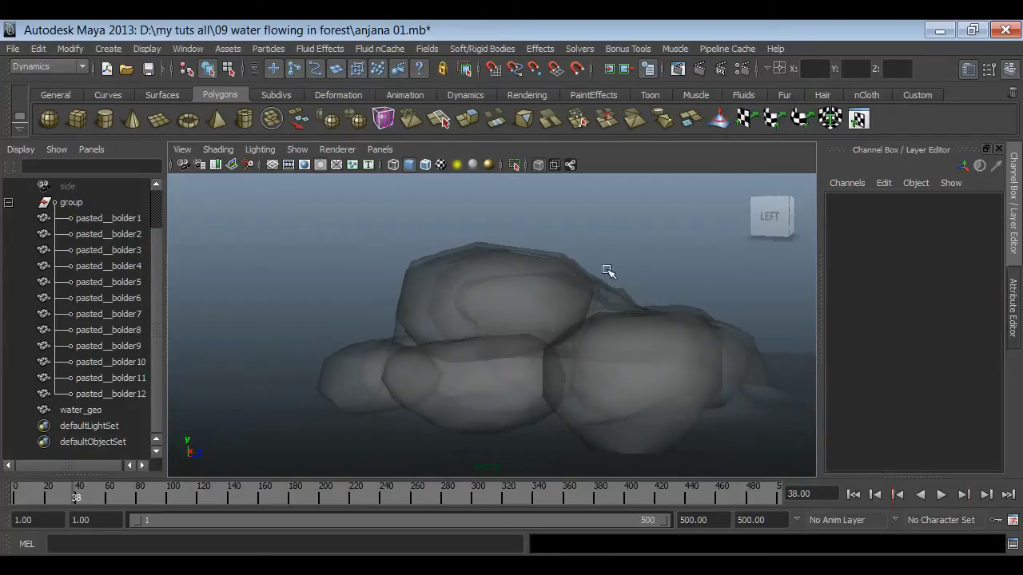
pyautogui.click(614, 299)
pyautogui.click(554, 299)
pyautogui.moveTo(551, 264)
pyautogui.keyDown('alt'); pyautogui.mouseDown()
pyautogui.moveTo(555, 312)
pyautogui.moveTo(365, 317)
pyautogui.moveTo(432, 326)
pyautogui.moveTo(416, 304)
pyautogui.moveTo(514, 320)
pyautogui.moveTo(416, 339)
pyautogui.mouseUp(); pyautogui.keyUp('alt')
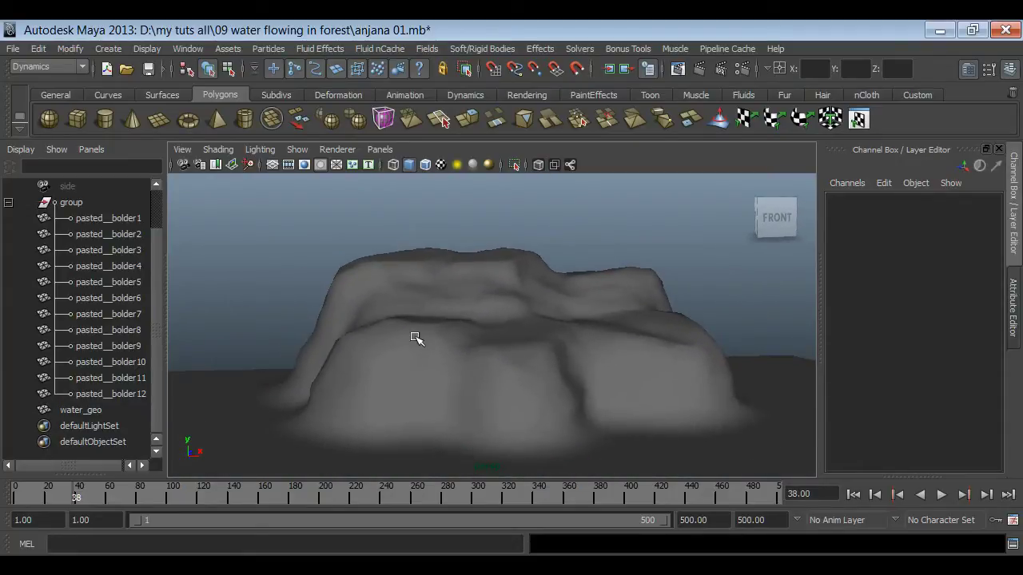
pyautogui.click(539, 165)
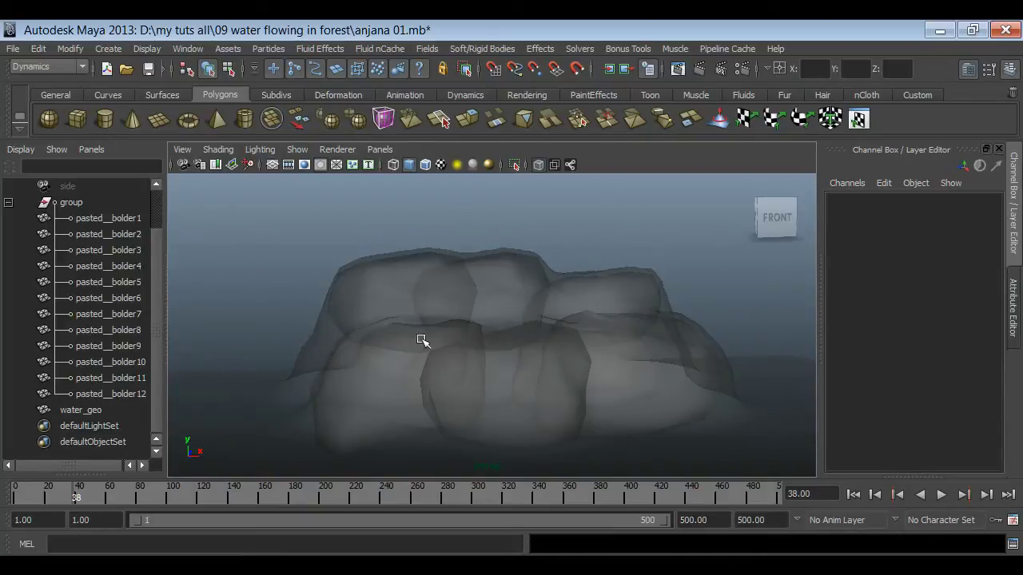
pyautogui.click(536, 166)
pyautogui.click(323, 327)
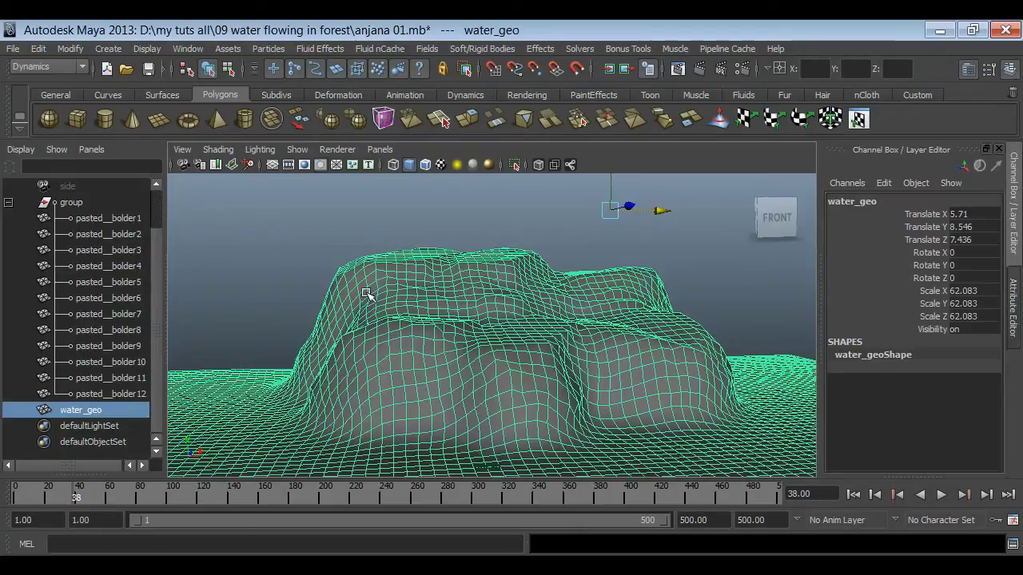
# Step: Start the Sculpt Geometry Tool from the Polygons Mesh menu and dock its settings on the right
pyautogui.click(43, 69)
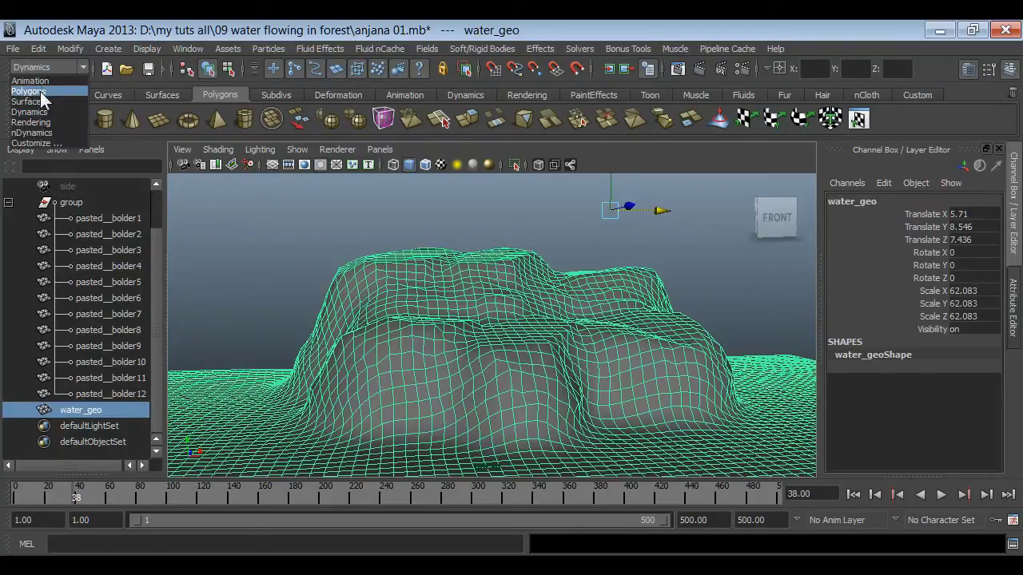
pyautogui.click(40, 91)
pyautogui.click(297, 50)
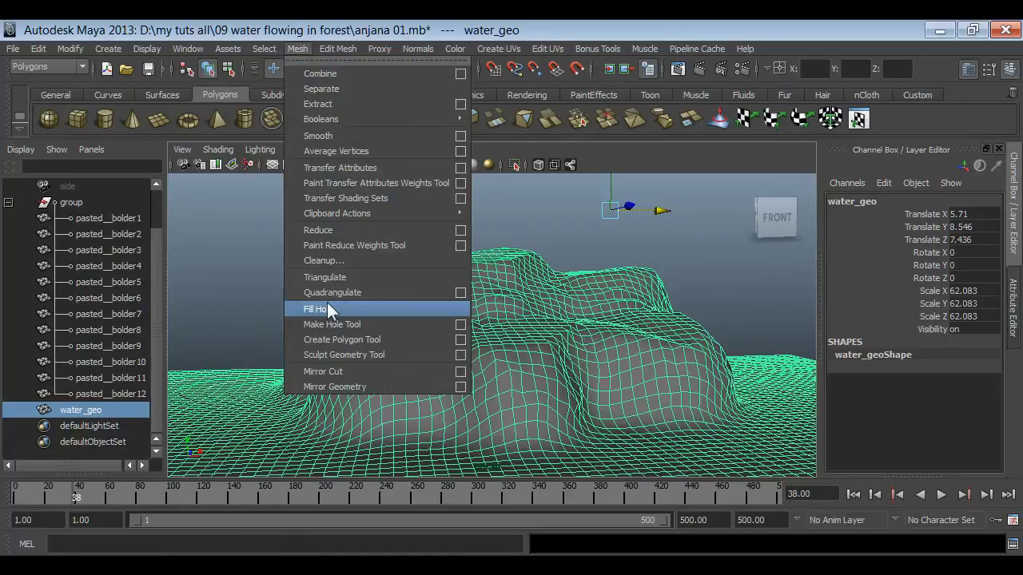
pyautogui.click(460, 354)
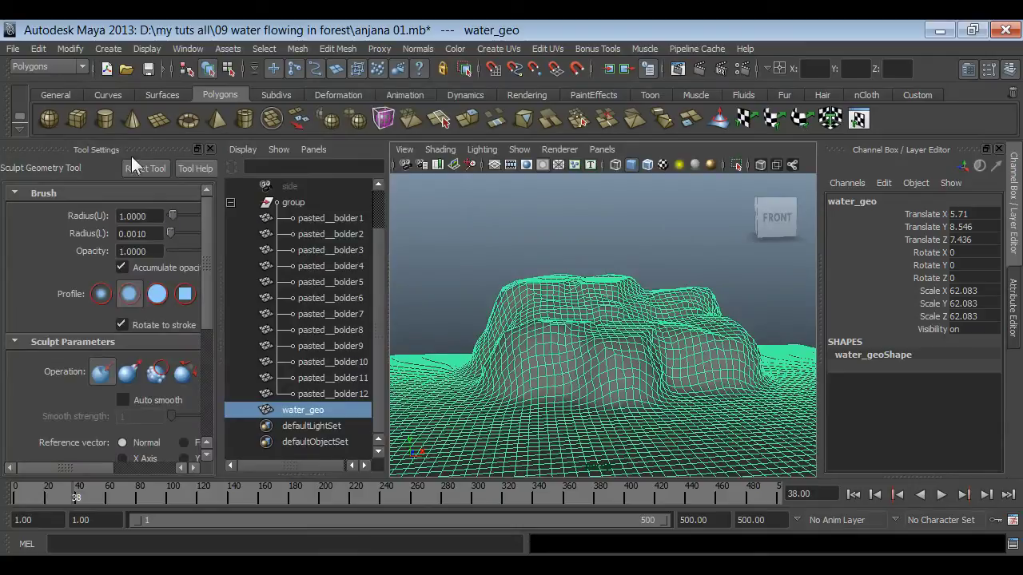
pyautogui.moveTo(107, 147); pyautogui.dragTo(935, 149)
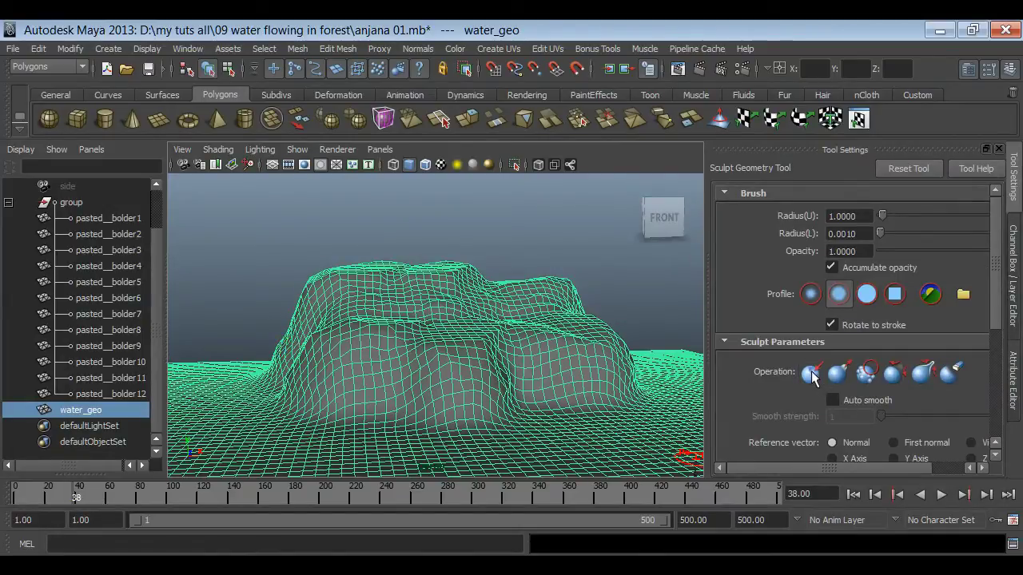
# Step: Push water_geo down around the rocks with an enlarged sculpt brush
pyautogui.keyDown('alt'); pyautogui.moveTo(340, 344); pyautogui.dragTo(464, 345); pyautogui.keyUp('alt')
pyautogui.scroll(3, 460, 359)
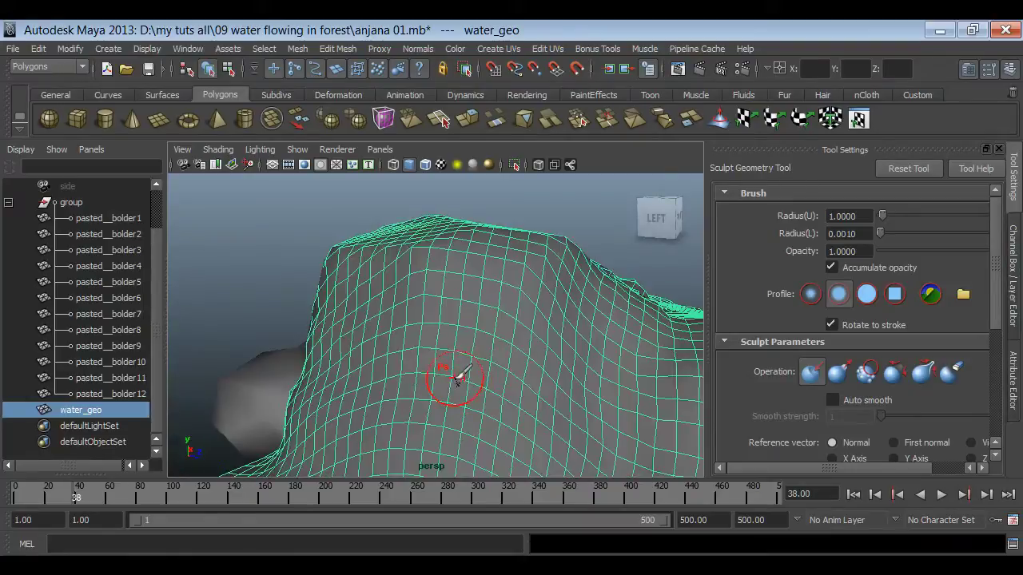
pyautogui.moveTo(484, 380)
pyautogui.mouseDown()
pyautogui.moveTo(445, 342)
pyautogui.moveTo(456, 418)
pyautogui.moveTo(461, 289)
pyautogui.mouseUp()
pyautogui.moveTo(468, 339)
pyautogui.mouseDown()
pyautogui.moveTo(520, 308)
pyautogui.moveTo(491, 359)
pyautogui.moveTo(383, 338)
pyautogui.moveTo(378, 326)
pyautogui.moveTo(461, 330)
pyautogui.moveTo(490, 406)
pyautogui.moveTo(354, 211)
pyautogui.moveTo(423, 343)
pyautogui.moveTo(448, 264)
pyautogui.moveTo(376, 287)
pyautogui.moveTo(417, 434)
pyautogui.moveTo(338, 292)
pyautogui.mouseUp()
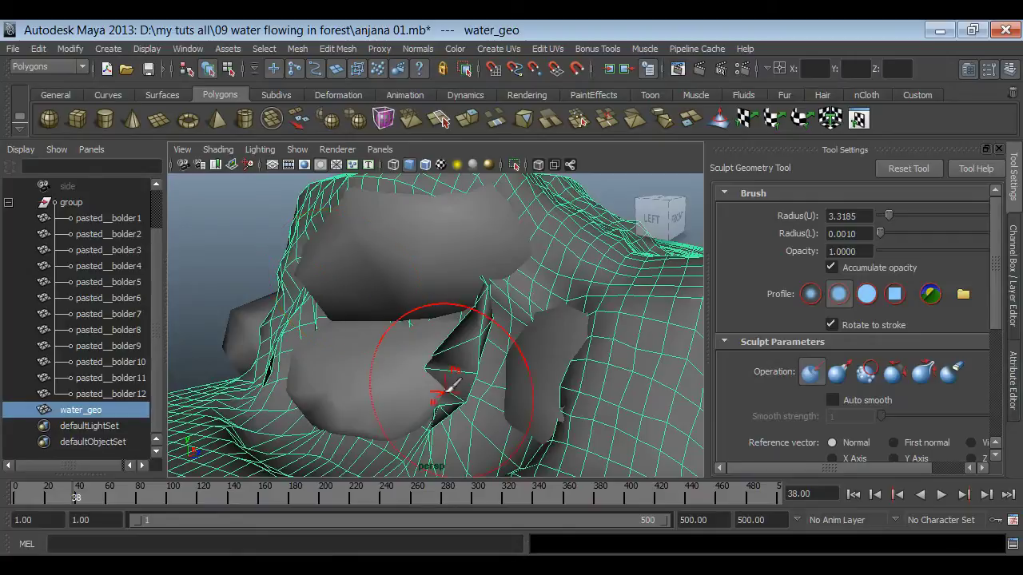
pyautogui.keyDown('alt'); pyautogui.moveTo(434, 376); pyautogui.dragTo(479, 400, button='middle'); pyautogui.keyUp('alt')
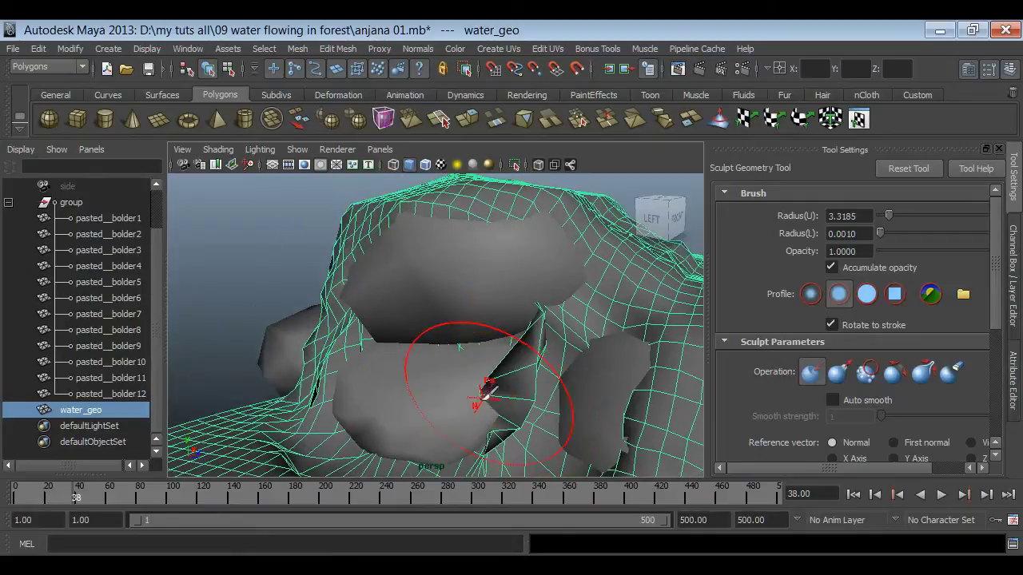
# Step: Smooth the sharp crevices between the rocks and near the upper rock
pyautogui.click(868, 373)
pyautogui.moveTo(450, 288)
pyautogui.mouseDown()
pyautogui.moveTo(528, 338)
pyautogui.moveTo(493, 365)
pyautogui.moveTo(411, 354)
pyautogui.moveTo(512, 361)
pyautogui.mouseUp()
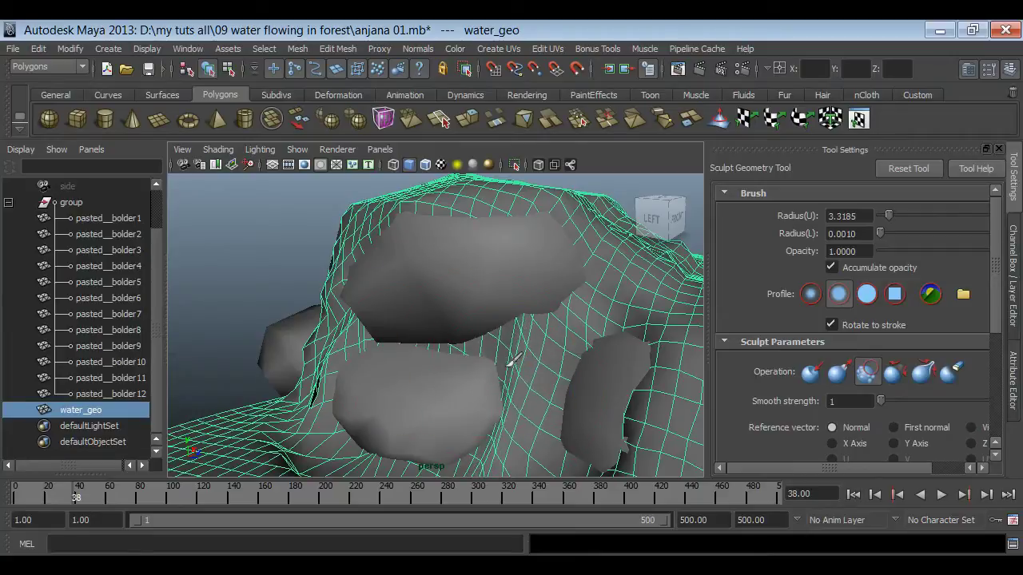
pyautogui.moveTo(434, 296)
pyautogui.mouseDown()
pyautogui.moveTo(479, 251)
pyautogui.moveTo(403, 250)
pyautogui.mouseUp()
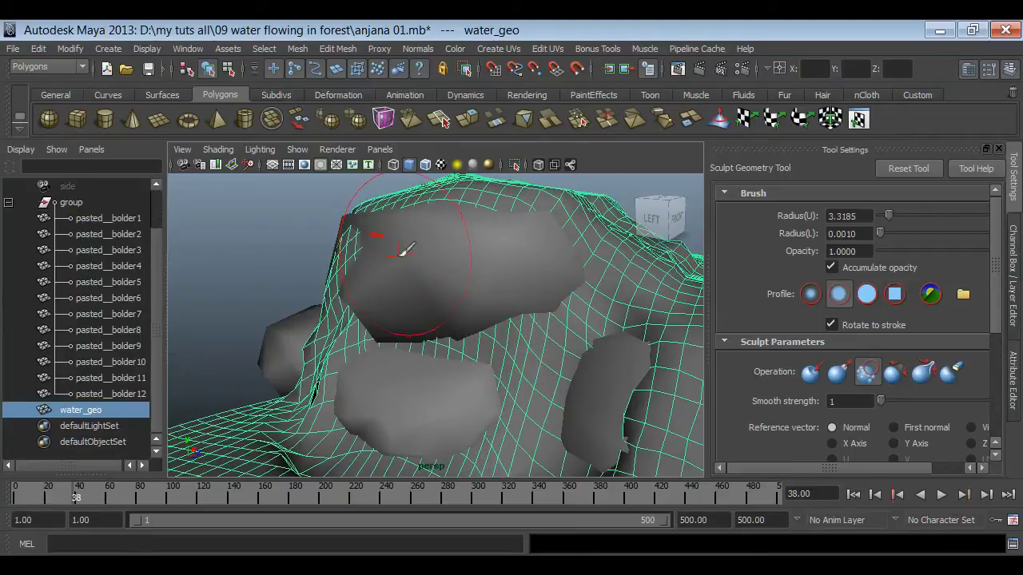
pyautogui.moveTo(331, 251)
pyautogui.keyDown('alt'); pyautogui.mouseDown()
pyautogui.moveTo(399, 327)
pyautogui.moveTo(518, 317)
pyautogui.moveTo(480, 352)
pyautogui.moveTo(498, 411)
pyautogui.moveTo(594, 399)
pyautogui.moveTo(624, 309)
pyautogui.moveTo(554, 263)
pyautogui.moveTo(541, 280)
pyautogui.moveTo(532, 229)
pyautogui.moveTo(657, 318)
pyautogui.mouseUp(); pyautogui.keyUp('alt')
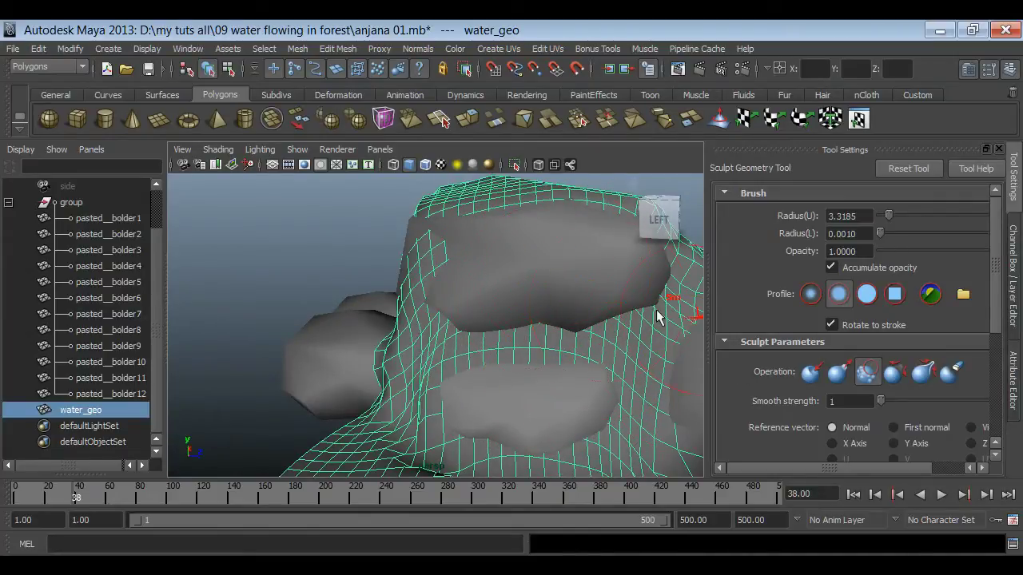
# Step: Pull the mesh up over the upper rock and set maximum displacement to 0.5
pyautogui.click(839, 371)
pyautogui.moveTo(582, 259); pyautogui.dragTo(619, 267)
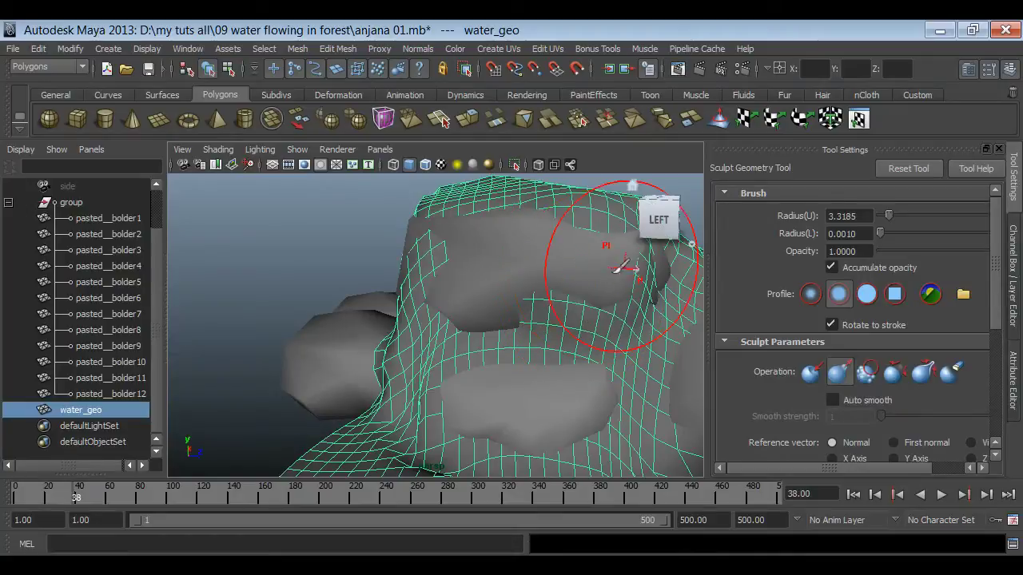
pyautogui.moveTo(525, 232); pyautogui.dragTo(518, 264)
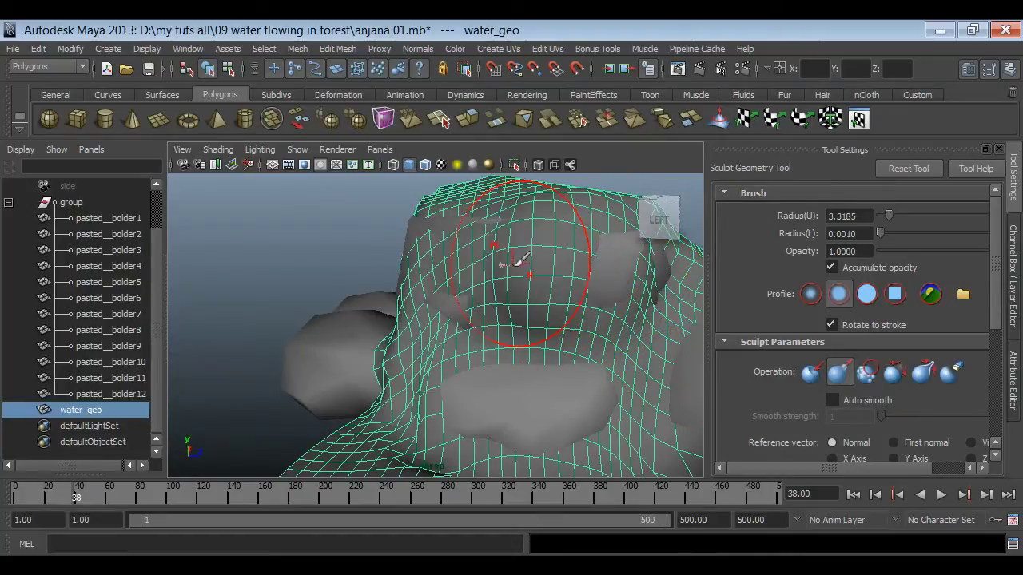
pyautogui.scroll(-3, 885, 406)
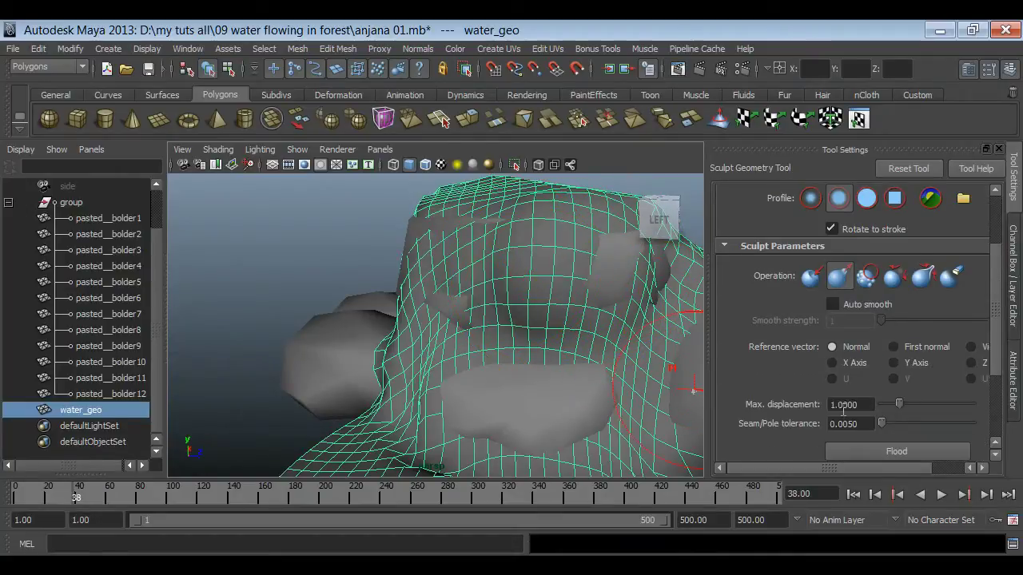
pyautogui.doubleClick(872, 404)
pyautogui.write('0.5')
pyautogui.press('Return')
# Step: Smooth away remaining bumps and sink the water surface around the rock
pyautogui.keyDown('alt'); pyautogui.moveTo(628, 274); pyautogui.dragTo(530, 335); pyautogui.keyUp('alt')
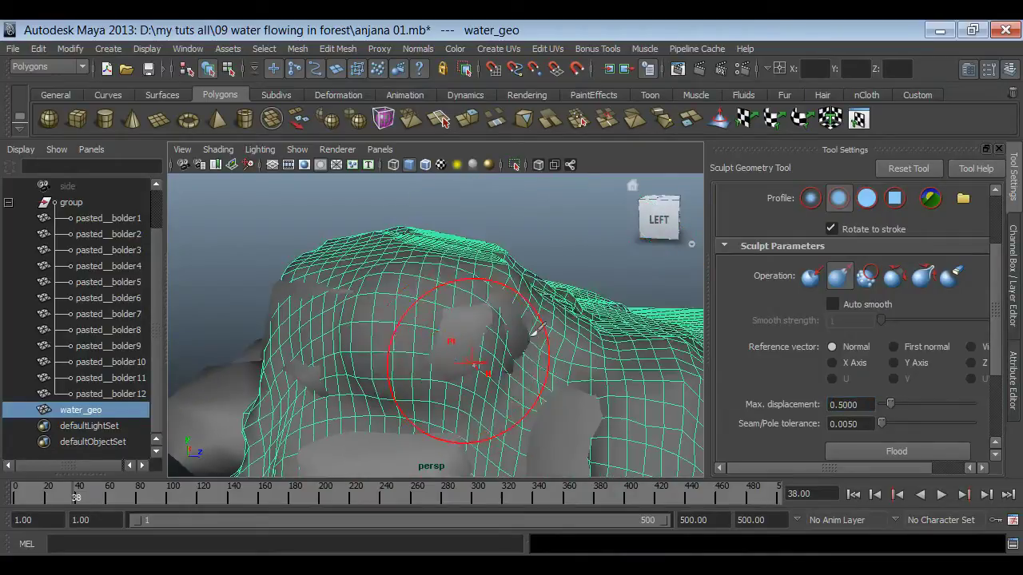
pyautogui.keyDown('alt'); pyautogui.moveTo(456, 359); pyautogui.dragTo(413, 297); pyautogui.keyUp('alt')
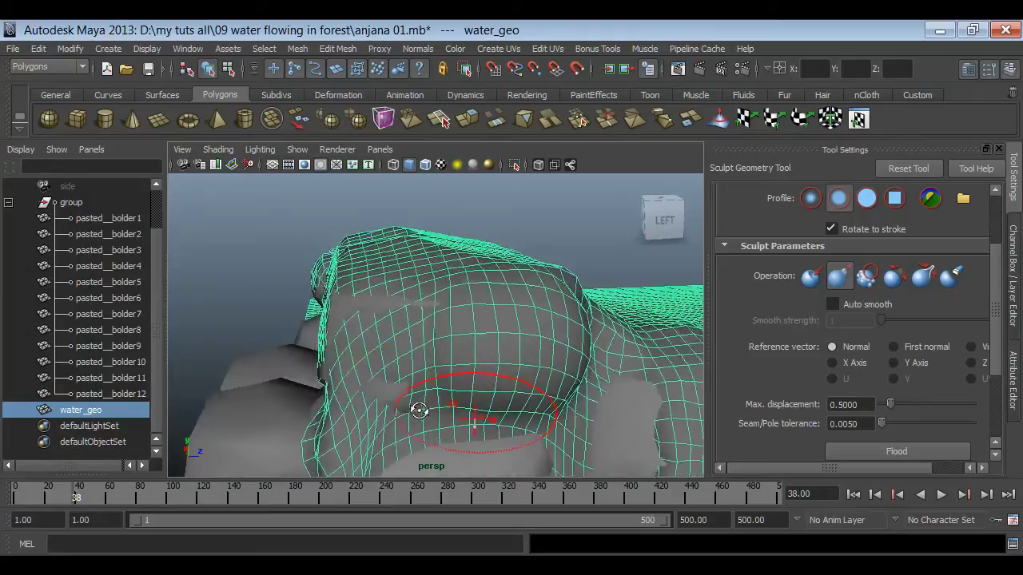
pyautogui.moveTo(406, 392)
pyautogui.keyDown('alt'); pyautogui.mouseDown()
pyautogui.moveTo(445, 309)
pyautogui.moveTo(525, 274)
pyautogui.moveTo(475, 292)
pyautogui.moveTo(486, 287)
pyautogui.moveTo(501, 347)
pyautogui.mouseUp(); pyautogui.keyUp('alt')
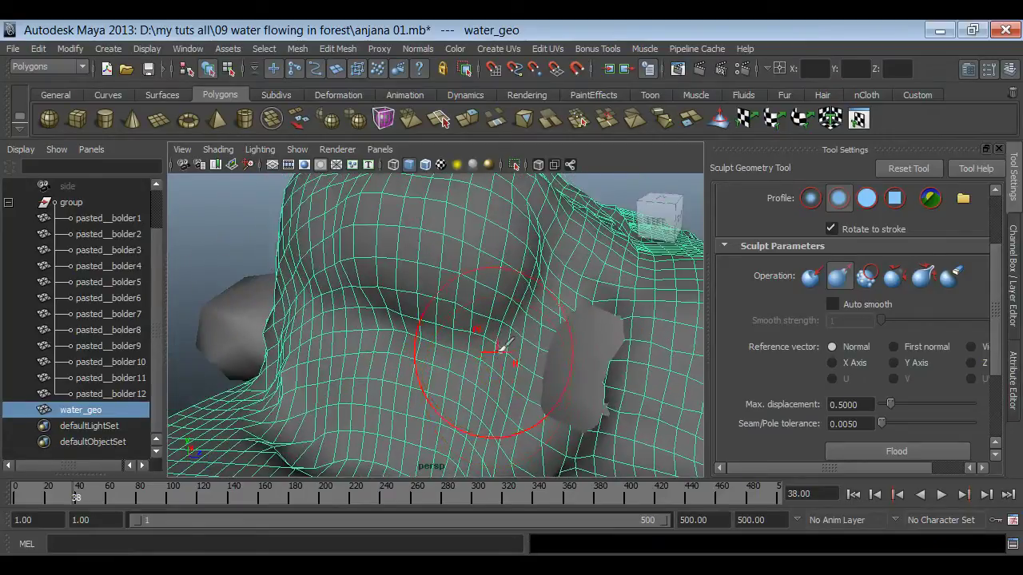
pyautogui.click(868, 277)
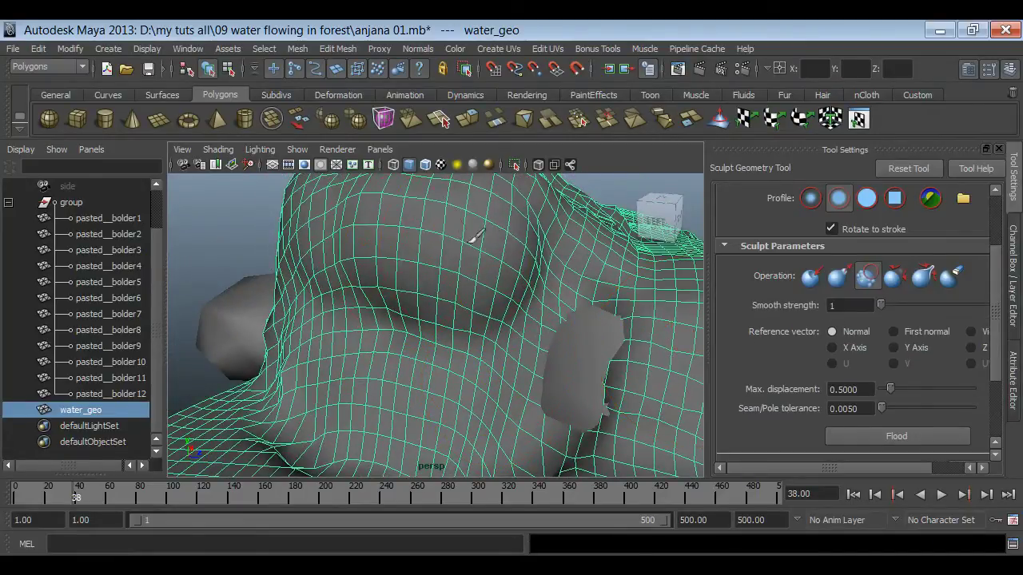
pyautogui.keyDown('alt'); pyautogui.moveTo(392, 240); pyautogui.dragTo(422, 222); pyautogui.keyUp('alt')
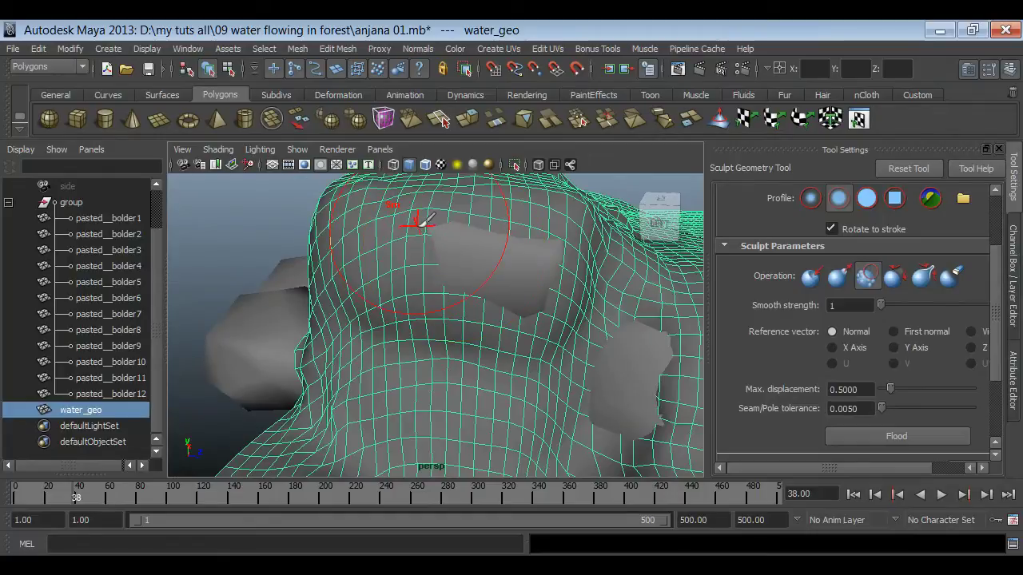
pyautogui.hotkey('ctrl', 'z')
pyautogui.moveTo(527, 281); pyautogui.dragTo(516, 289)
pyautogui.moveTo(486, 442)
pyautogui.keyDown('alt'); pyautogui.mouseDown()
pyautogui.moveTo(425, 300)
pyautogui.moveTo(370, 407)
pyautogui.moveTo(544, 276)
pyautogui.moveTo(479, 336)
pyautogui.moveTo(493, 298)
pyautogui.moveTo(304, 343)
pyautogui.moveTo(456, 388)
pyautogui.moveTo(516, 384)
pyautogui.moveTo(330, 315)
pyautogui.moveTo(500, 332)
pyautogui.moveTo(555, 359)
pyautogui.moveTo(473, 345)
pyautogui.mouseUp(); pyautogui.keyUp('alt')
pyautogui.moveTo(445, 308)
pyautogui.mouseDown()
pyautogui.moveTo(498, 361)
pyautogui.moveTo(456, 336)
pyautogui.moveTo(462, 346)
pyautogui.mouseUp()
pyautogui.click(838, 276)
pyautogui.click(866, 276)
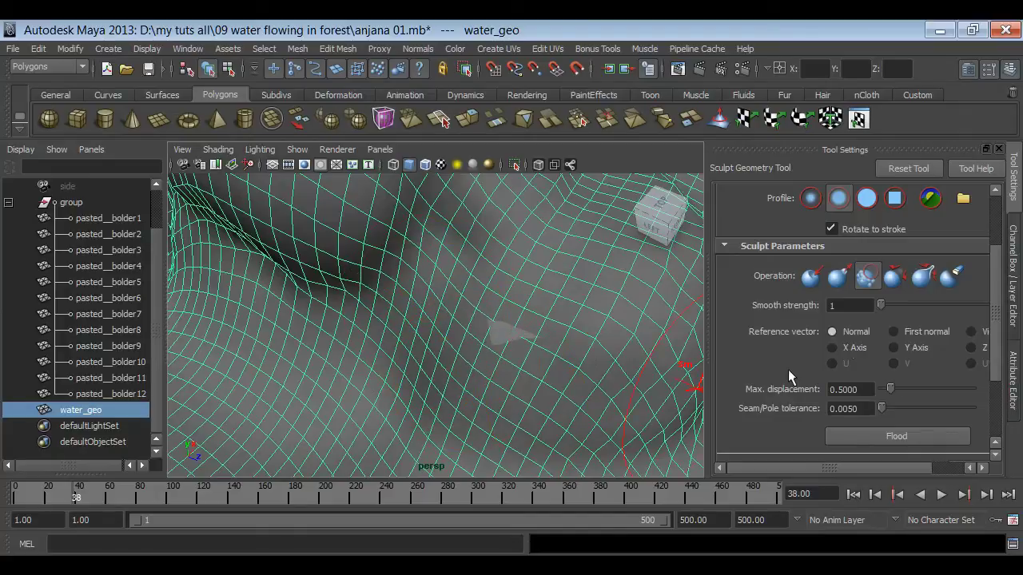
# Step: Switch the sculpt brush to Pull and set its maximum displacement to 0.2
pyautogui.click(838, 276)
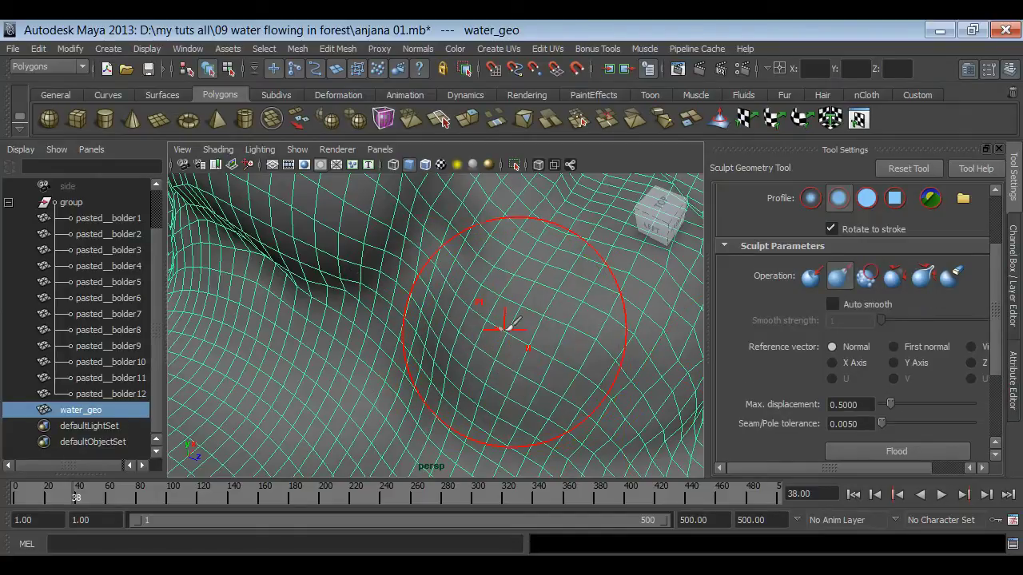
pyautogui.keyDown('alt'); pyautogui.moveTo(534, 449); pyautogui.dragTo(536, 382); pyautogui.keyUp('alt')
pyautogui.doubleClick(867, 406)
pyautogui.write('0.2')
pyautogui.press('Return')
# Step: Undo the last camera change and orbit around the terrain to inspect the sculpted mesh
pyautogui.hotkey('ctrl', 'z')
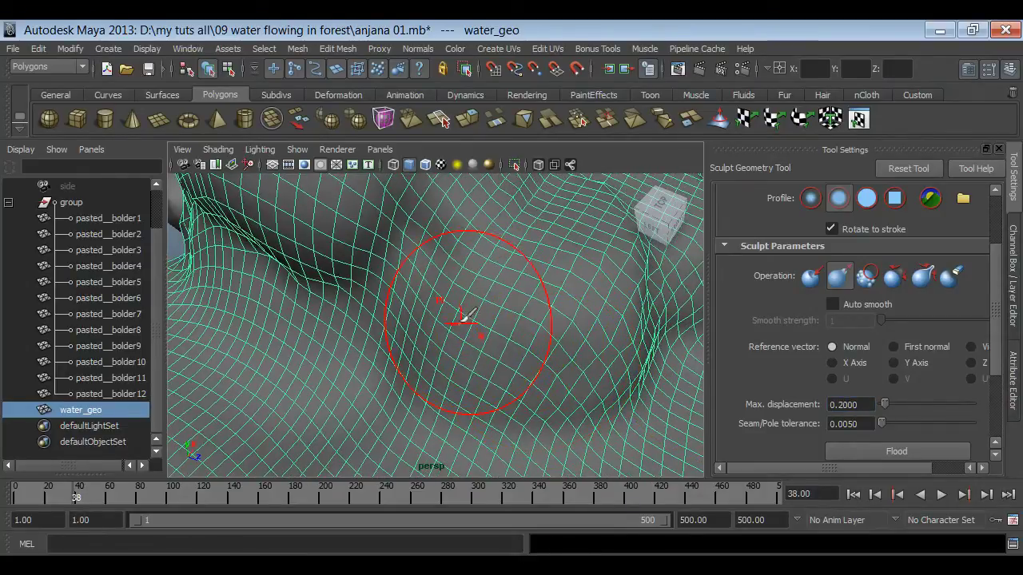
pyautogui.moveTo(525, 391)
pyautogui.keyDown('alt'); pyautogui.mouseDown()
pyautogui.moveTo(479, 431)
pyautogui.moveTo(331, 376)
pyautogui.moveTo(338, 263)
pyautogui.mouseUp(); pyautogui.keyUp('alt')
pyautogui.keyDown('alt'); pyautogui.moveTo(319, 195); pyautogui.dragTo(319, 234); pyautogui.keyUp('alt')
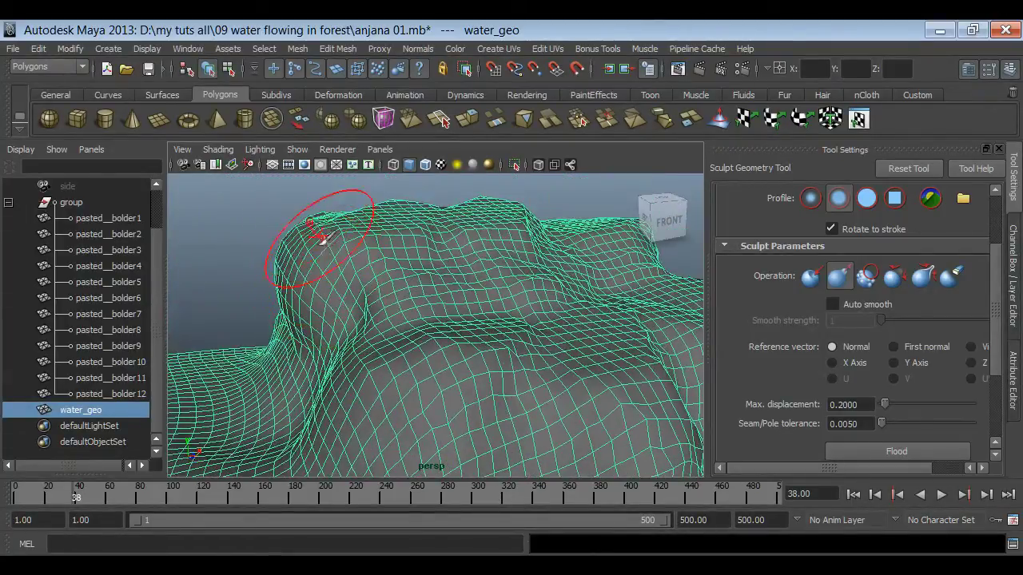
pyautogui.moveTo(288, 402)
pyautogui.keyDown('alt'); pyautogui.mouseDown()
pyautogui.moveTo(373, 388)
pyautogui.moveTo(274, 388)
pyautogui.moveTo(354, 376)
pyautogui.mouseUp(); pyautogui.keyUp('alt')
pyautogui.moveTo(354, 376)
pyautogui.keyDown('alt'); pyautogui.mouseDown(button='right')
pyautogui.moveTo(463, 376)
pyautogui.moveTo(452, 350)
pyautogui.mouseUp(button='right'); pyautogui.keyUp('alt')
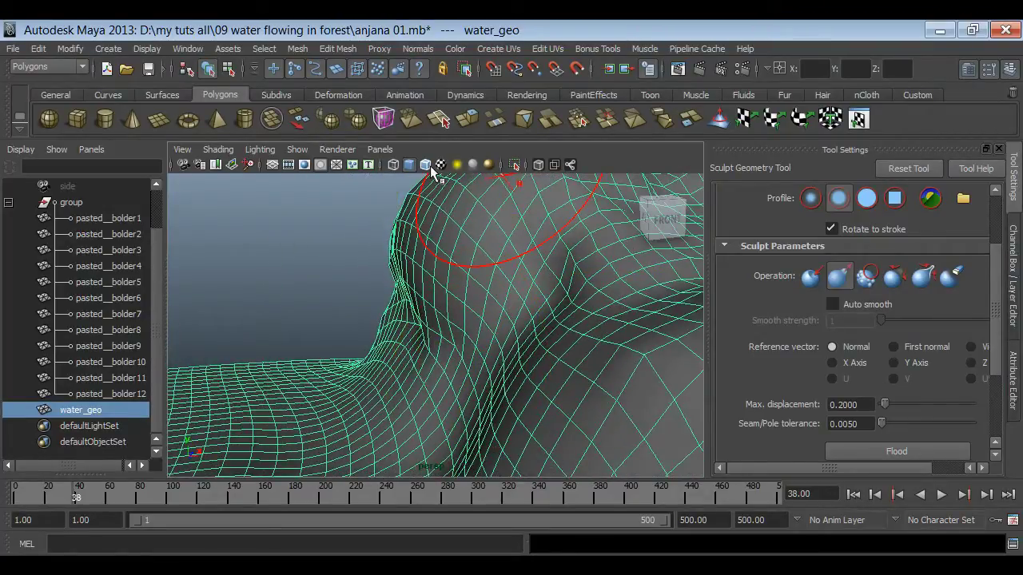
pyautogui.moveTo(523, 344)
pyautogui.keyDown('alt'); pyautogui.mouseDown()
pyautogui.moveTo(518, 373)
pyautogui.moveTo(491, 360)
pyautogui.mouseUp(); pyautogui.keyUp('alt')
# Step: Deselect water_geo to inspect it, then reselect it and return to the Sculpt Geometry Tool
pyautogui.press('q')
pyautogui.click(316, 263)
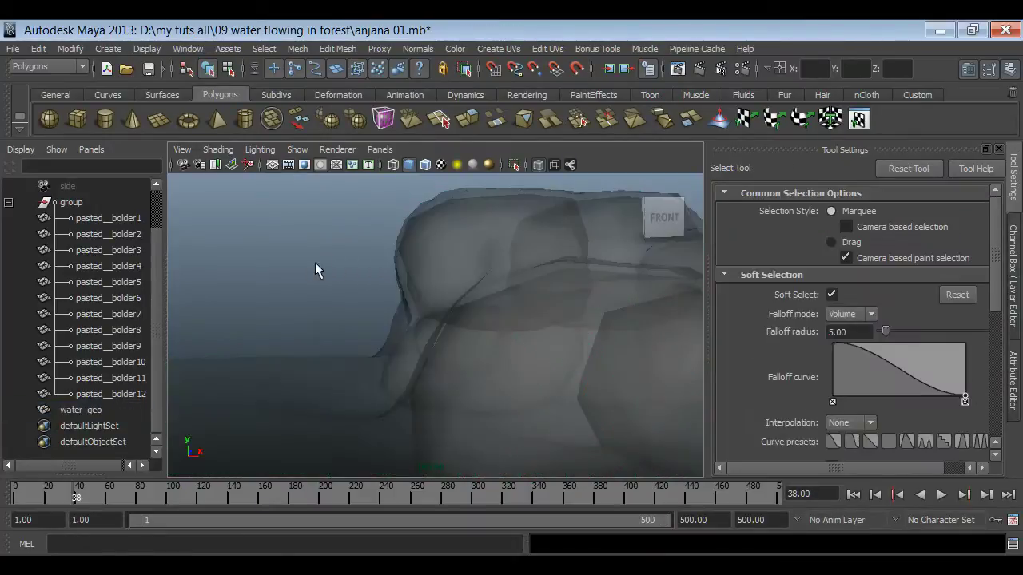
pyautogui.moveTo(420, 338)
pyautogui.keyDown('alt'); pyautogui.mouseDown()
pyautogui.moveTo(549, 354)
pyautogui.moveTo(254, 373)
pyautogui.moveTo(523, 418)
pyautogui.moveTo(484, 342)
pyautogui.mouseUp(); pyautogui.keyUp('alt')
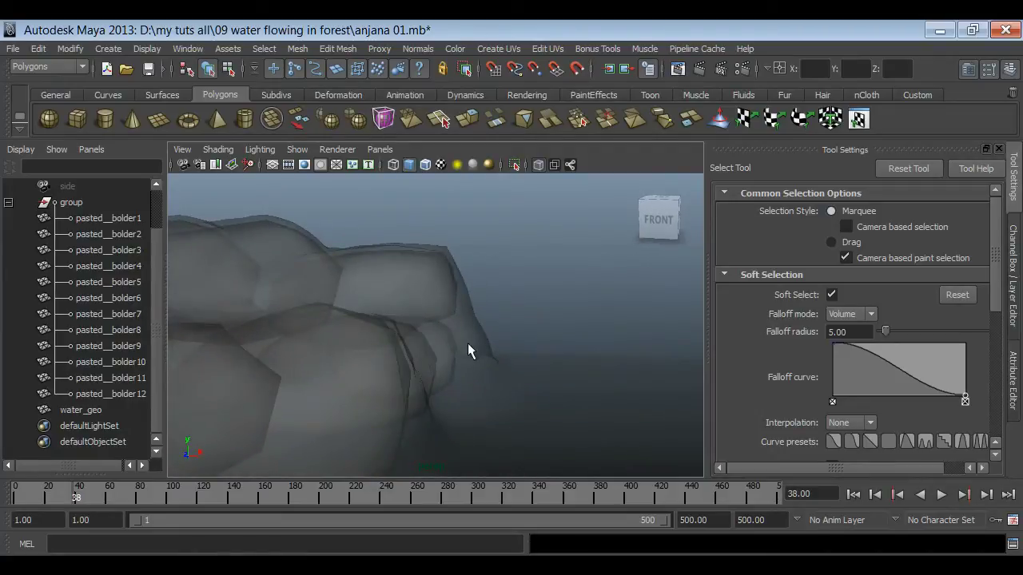
pyautogui.click(476, 342)
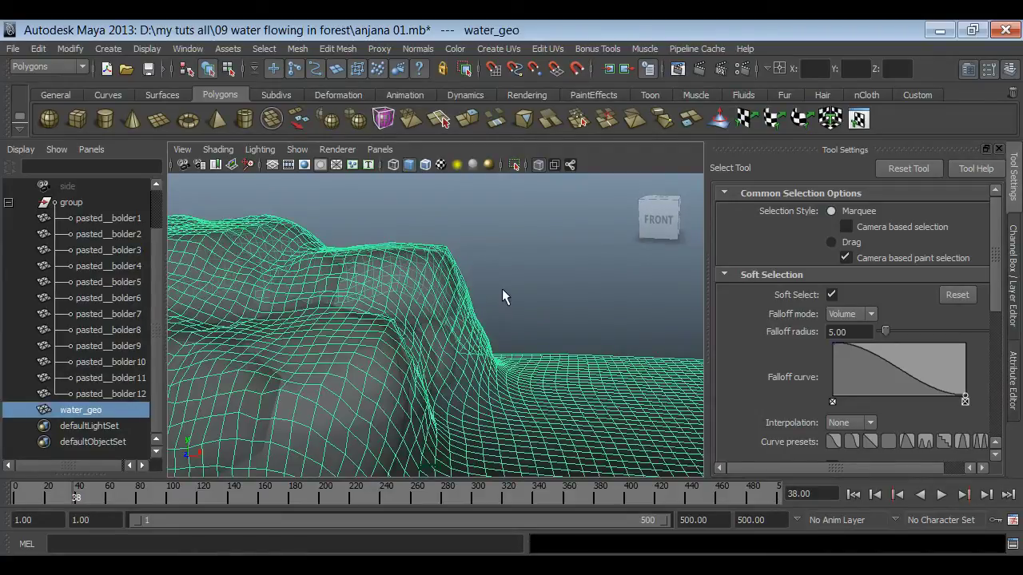
pyautogui.press('y')
pyautogui.moveTo(535, 376)
pyautogui.keyDown('alt'); pyautogui.mouseDown()
pyautogui.moveTo(514, 421)
pyautogui.moveTo(501, 369)
pyautogui.moveTo(469, 377)
pyautogui.moveTo(487, 411)
pyautogui.mouseUp(); pyautogui.keyUp('alt')
# Step: Push down and smooth the remaining bulges near the upper rock, then deselect water_geo to review
pyautogui.click(811, 276)
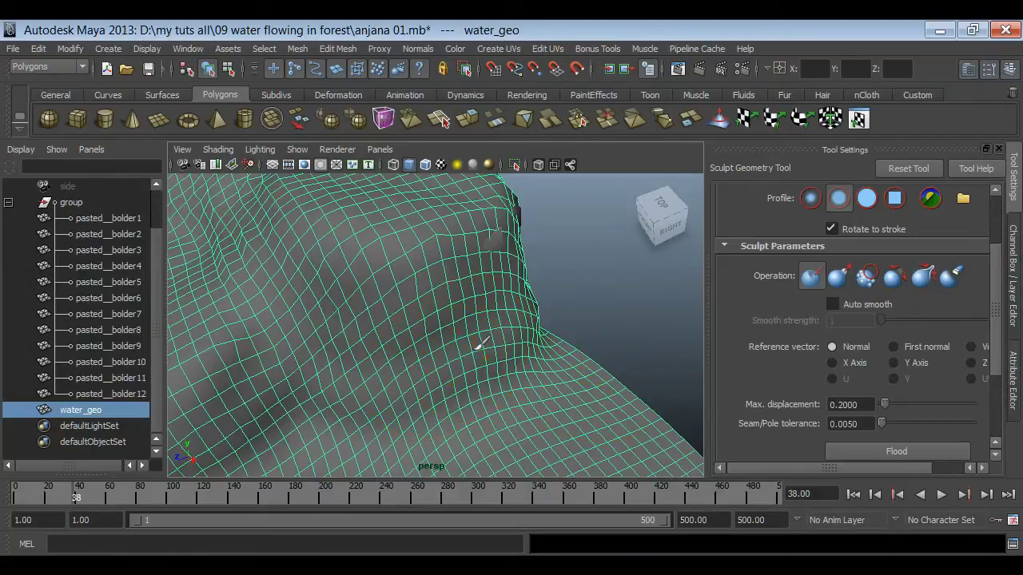
pyautogui.moveTo(376, 388)
pyautogui.keyDown('alt'); pyautogui.mouseDown()
pyautogui.moveTo(456, 320)
pyautogui.moveTo(376, 292)
pyautogui.mouseUp(); pyautogui.keyUp('alt')
pyautogui.moveTo(538, 330)
pyautogui.keyDown('alt'); pyautogui.mouseDown()
pyautogui.moveTo(571, 374)
pyautogui.moveTo(367, 364)
pyautogui.mouseUp(); pyautogui.keyUp('alt')
pyautogui.press('shift')
pyautogui.keyDown('shift'); pyautogui.moveTo(463, 256); pyautogui.dragTo(399, 239); pyautogui.keyUp('shift')
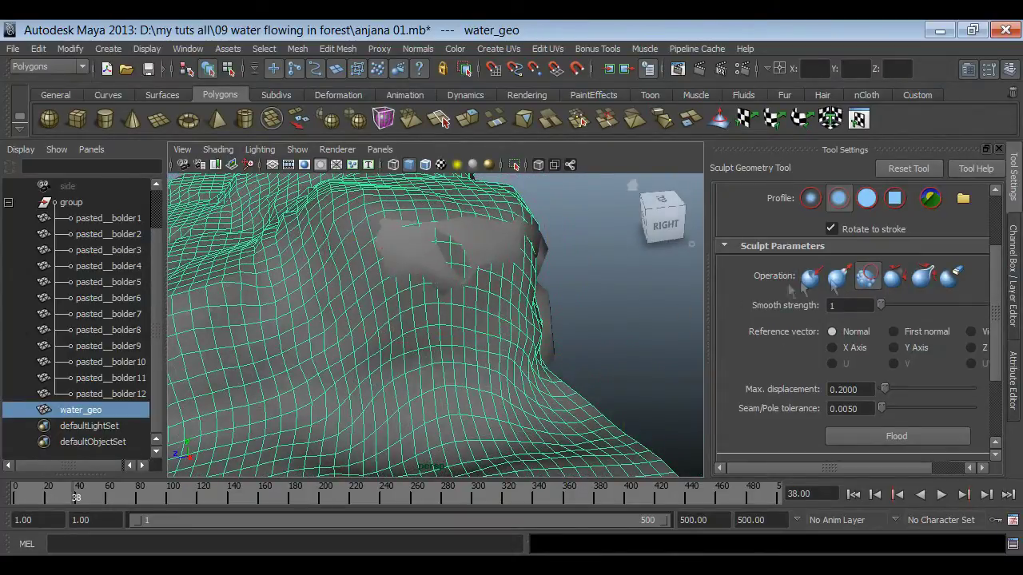
pyautogui.moveTo(480, 239)
pyautogui.mouseDown()
pyautogui.moveTo(438, 303)
pyautogui.moveTo(616, 400)
pyautogui.mouseUp()
pyautogui.press('shift')
pyautogui.moveTo(479, 369)
pyautogui.keyDown('alt'); pyautogui.mouseDown()
pyautogui.moveTo(521, 372)
pyautogui.moveTo(430, 292)
pyautogui.moveTo(456, 326)
pyautogui.moveTo(548, 269)
pyautogui.moveTo(511, 347)
pyautogui.moveTo(487, 313)
pyautogui.moveTo(447, 298)
pyautogui.moveTo(434, 325)
pyautogui.moveTo(366, 349)
pyautogui.moveTo(379, 272)
pyautogui.mouseUp(); pyautogui.keyUp('alt')
pyautogui.press('q')
pyautogui.click(548, 269)
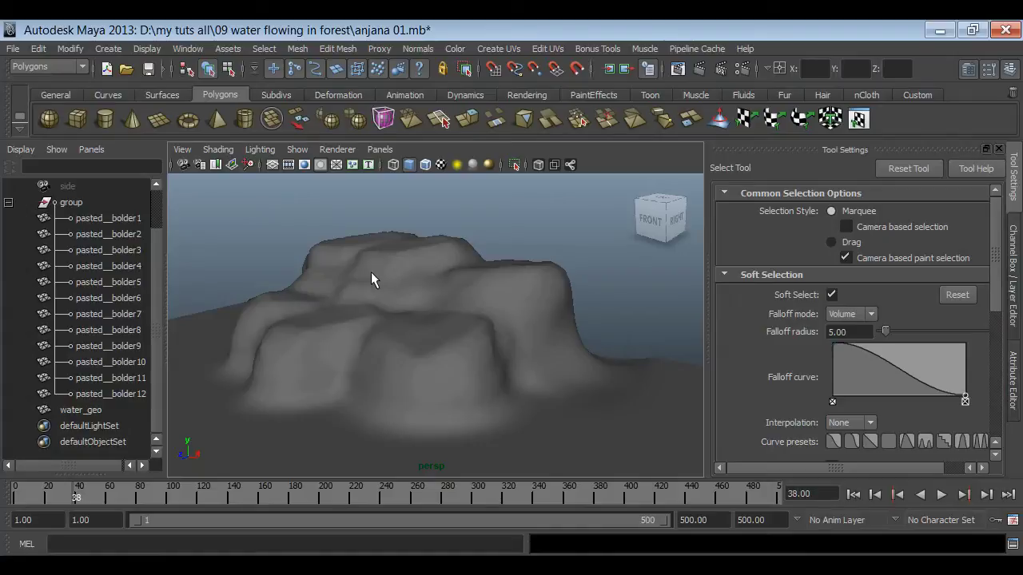
# Step: Assign a new Blinn material, blinn1, to water_geo and show its attributes
pyautogui.click(421, 299)
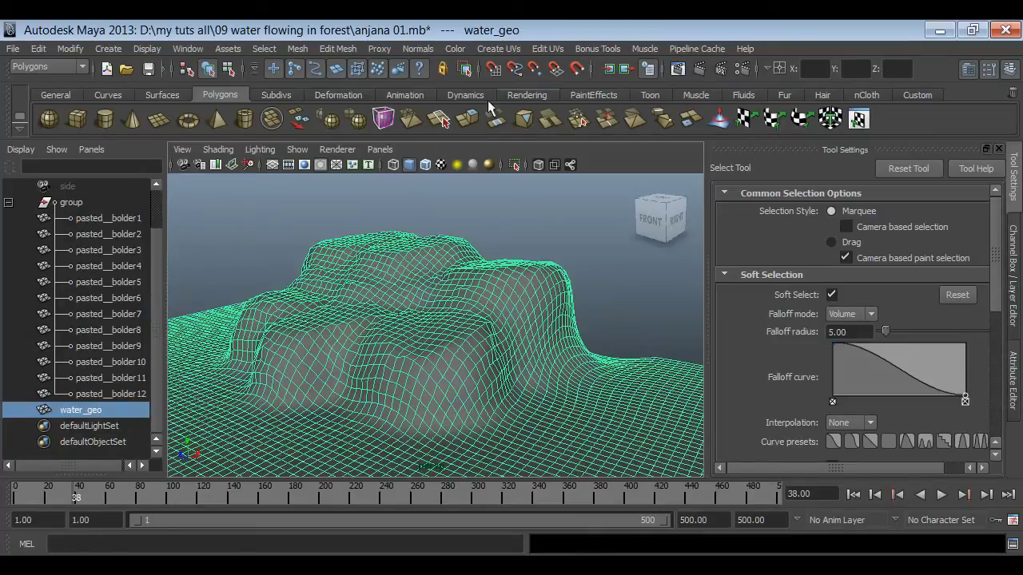
pyautogui.click(535, 95)
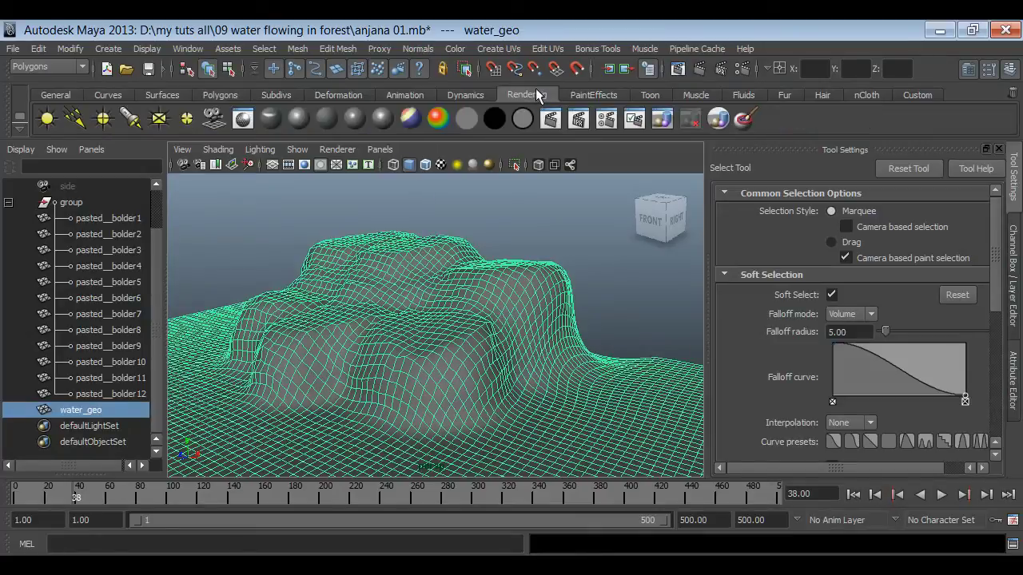
pyautogui.click(298, 118)
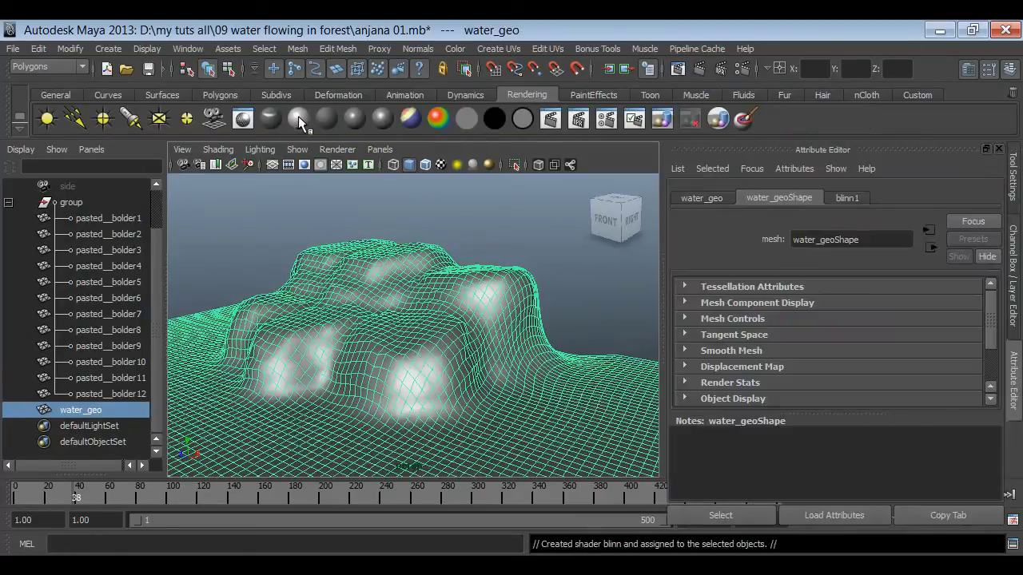
pyautogui.click(842, 201)
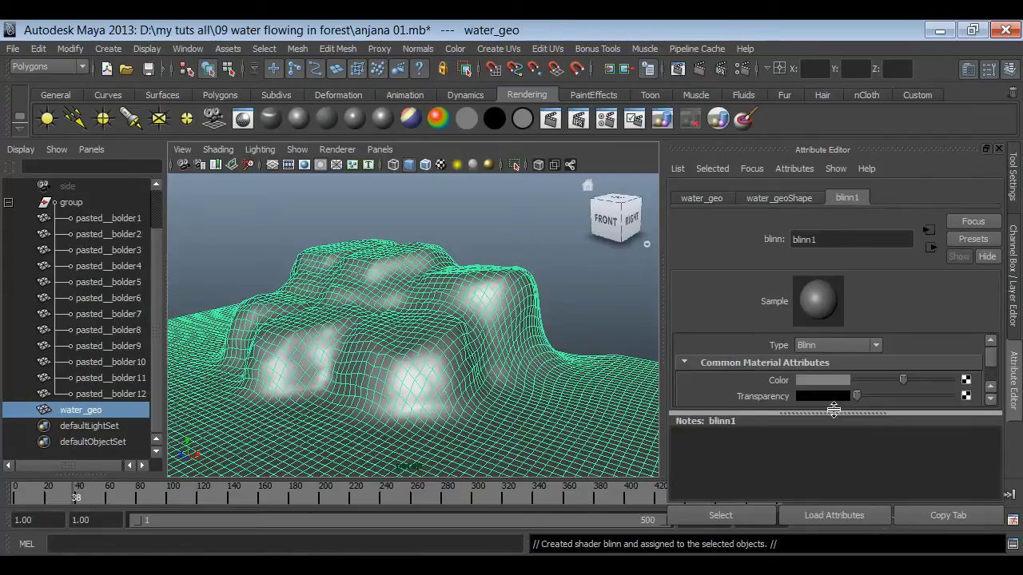
# Step: Set blinn1's colour to a pale green tint (H 77, S 0.101, V ~0.92)
pyautogui.moveTo(833, 410); pyautogui.dragTo(831, 491)
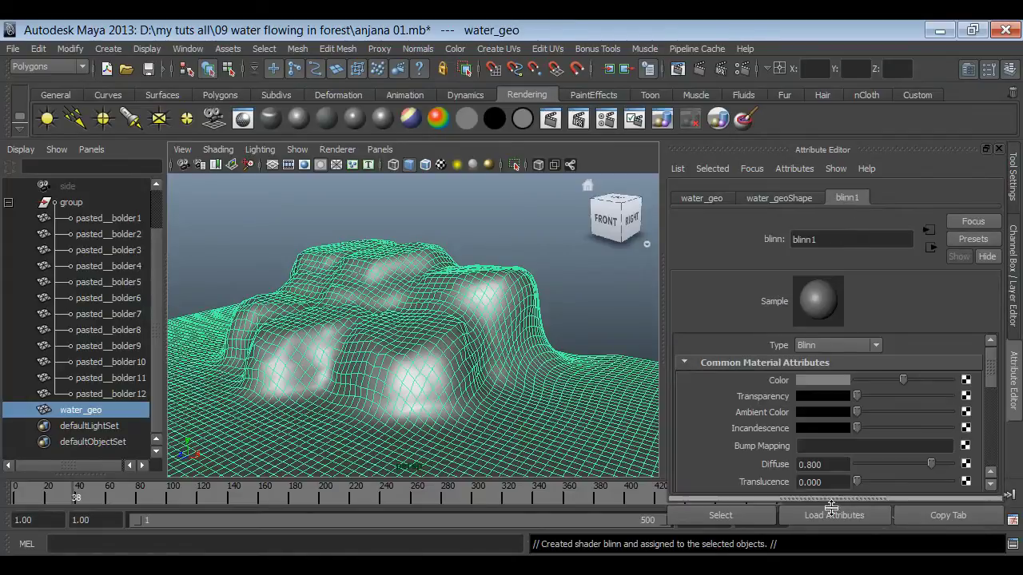
pyautogui.click(821, 380)
pyautogui.moveTo(763, 406); pyautogui.dragTo(758, 406)
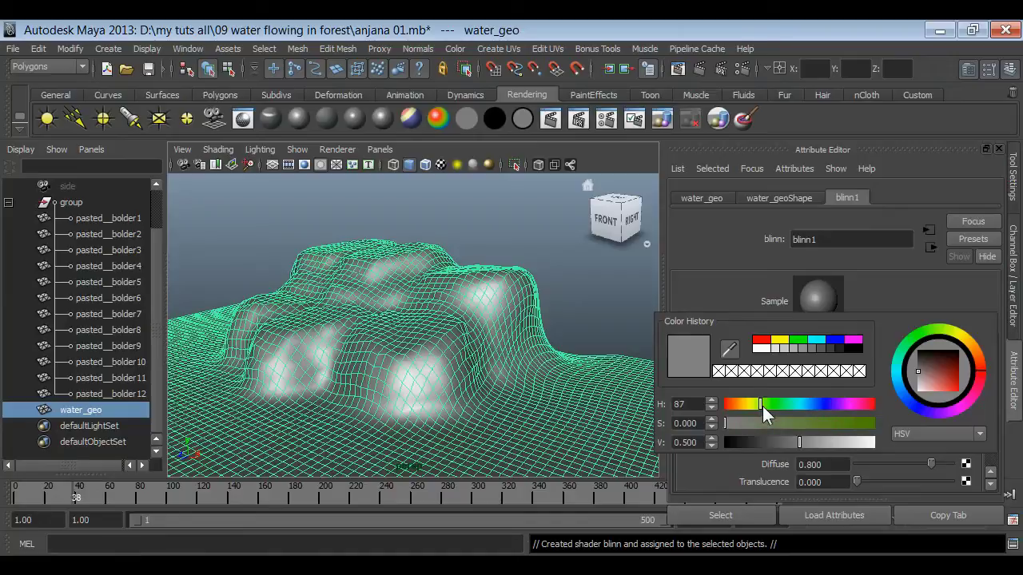
pyautogui.click(742, 426)
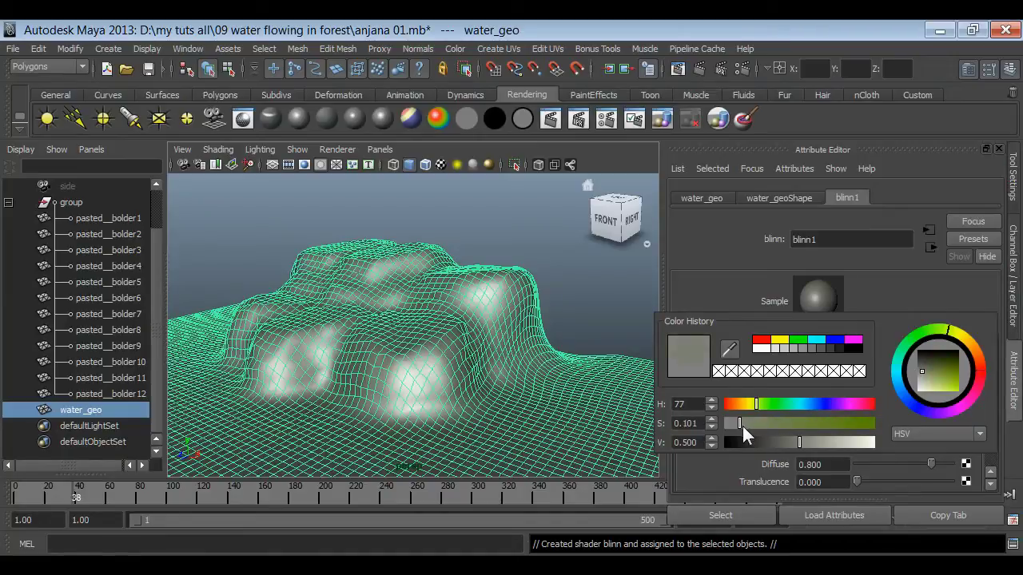
pyautogui.moveTo(786, 444)
pyautogui.mouseDown()
pyautogui.moveTo(859, 450)
pyautogui.moveTo(835, 444)
pyautogui.mouseUp()
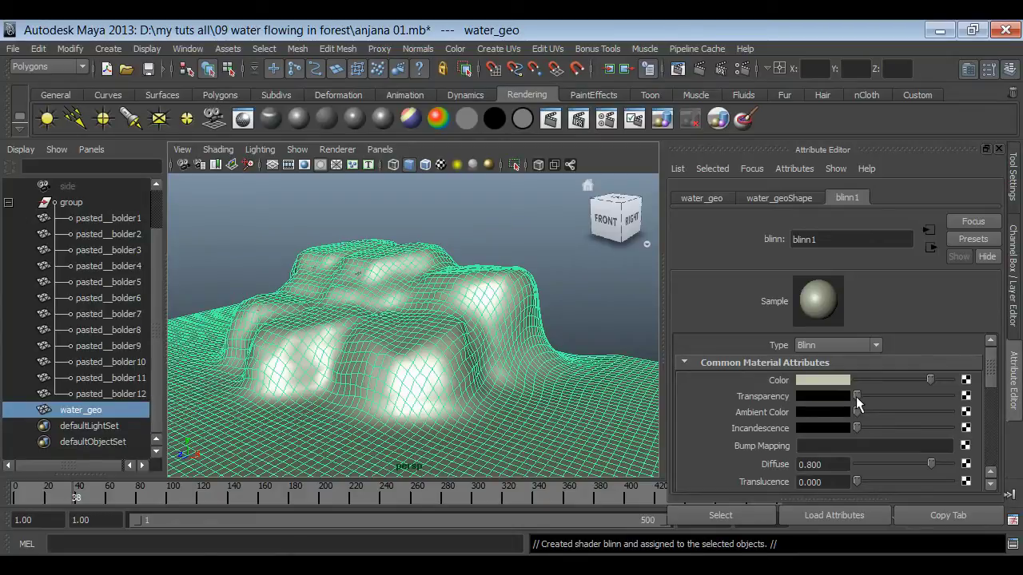
# Step: Raise blinn1's Transparency close to full white so the water looks see-through
pyautogui.moveTo(855, 396); pyautogui.dragTo(942, 405)
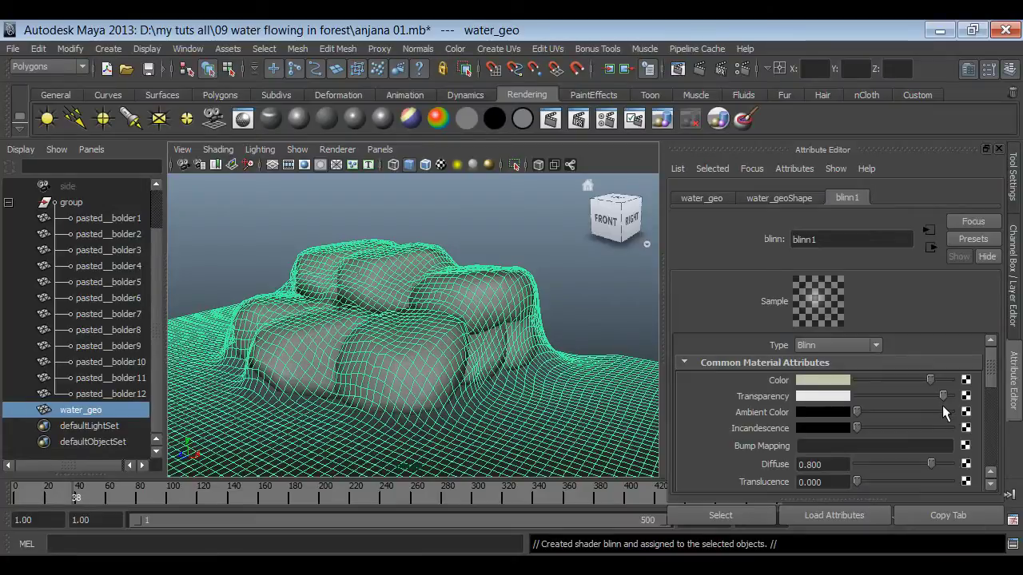
pyautogui.click(832, 398)
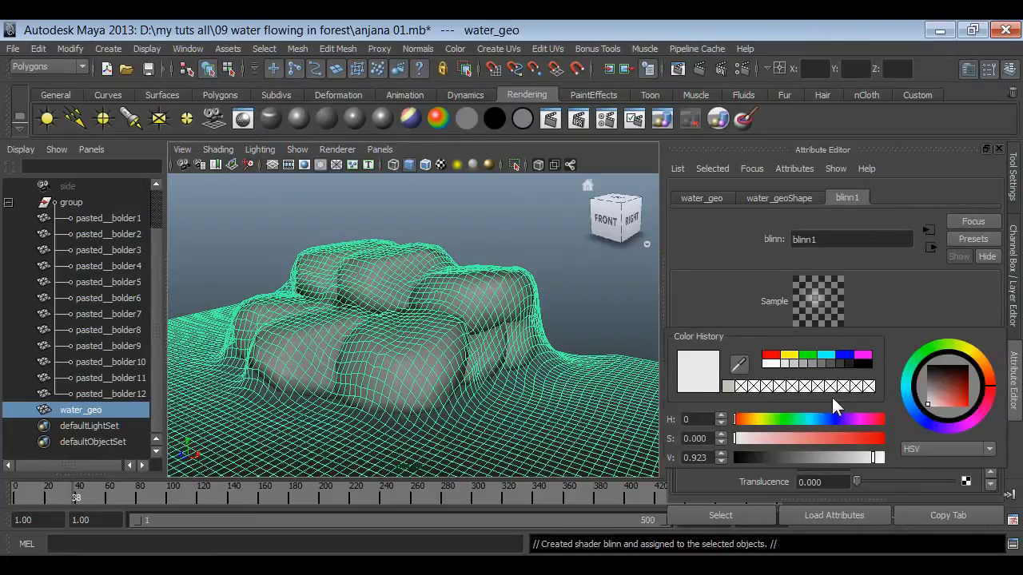
pyautogui.doubleClick(692, 458)
pyautogui.write('.')
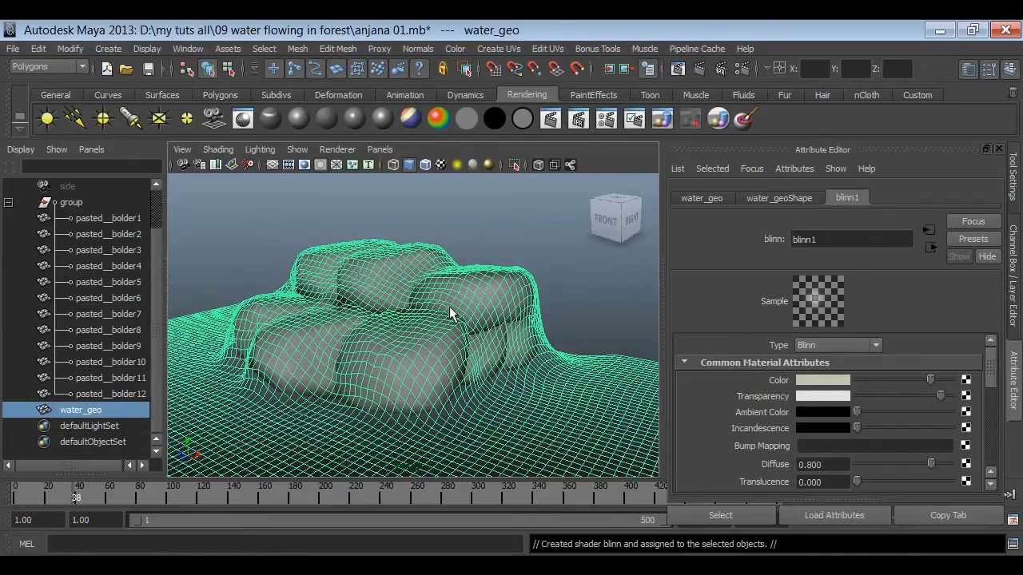
# Step: Test-render frame 38 to check the water material, then minimize the Render View
pyautogui.click(550, 119)
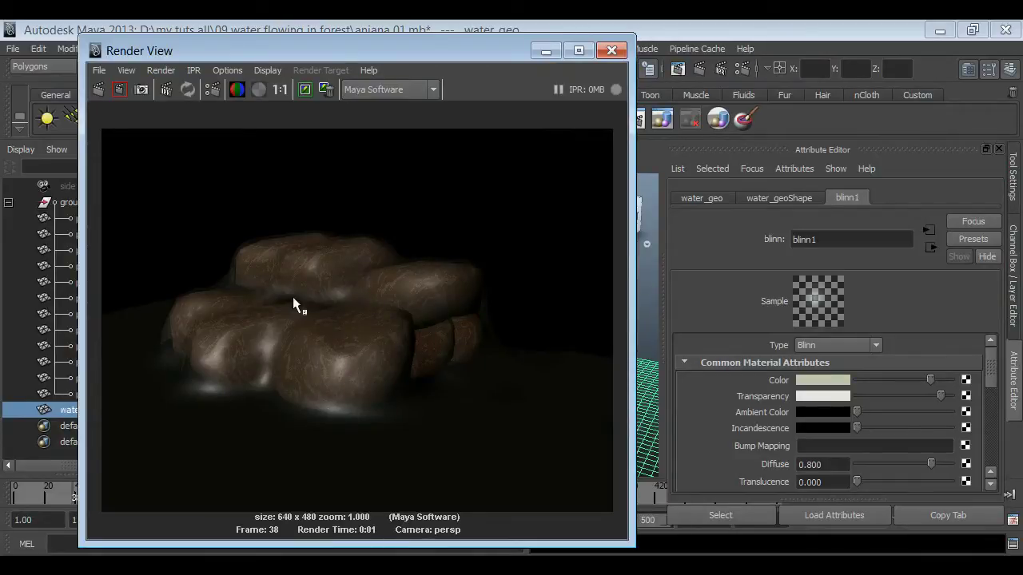
pyautogui.click(549, 49)
# Step: Add an ambient light, lift it above the rocks, and set its intensity to 0.75
pyautogui.click(50, 121)
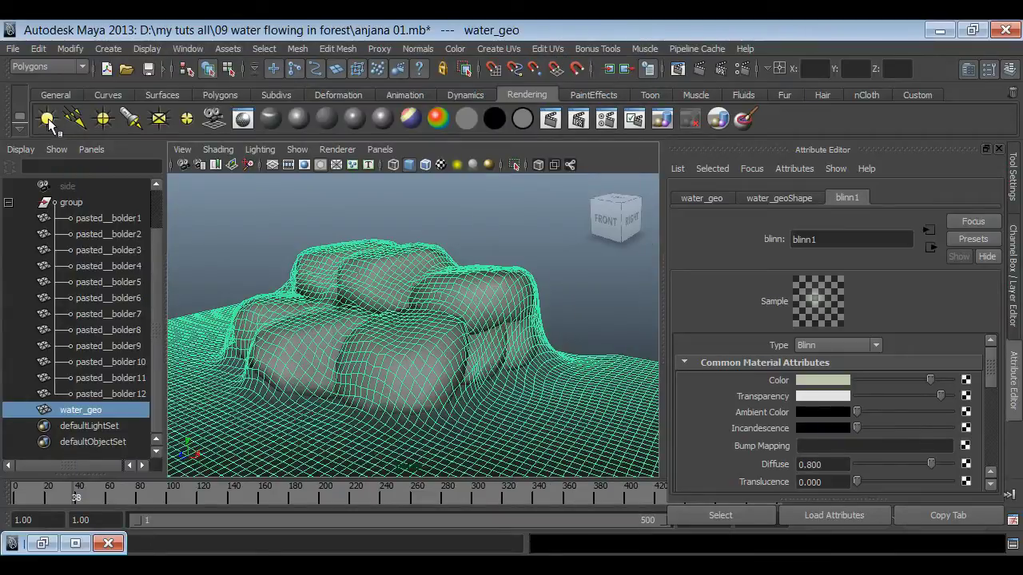
pyautogui.press('w')
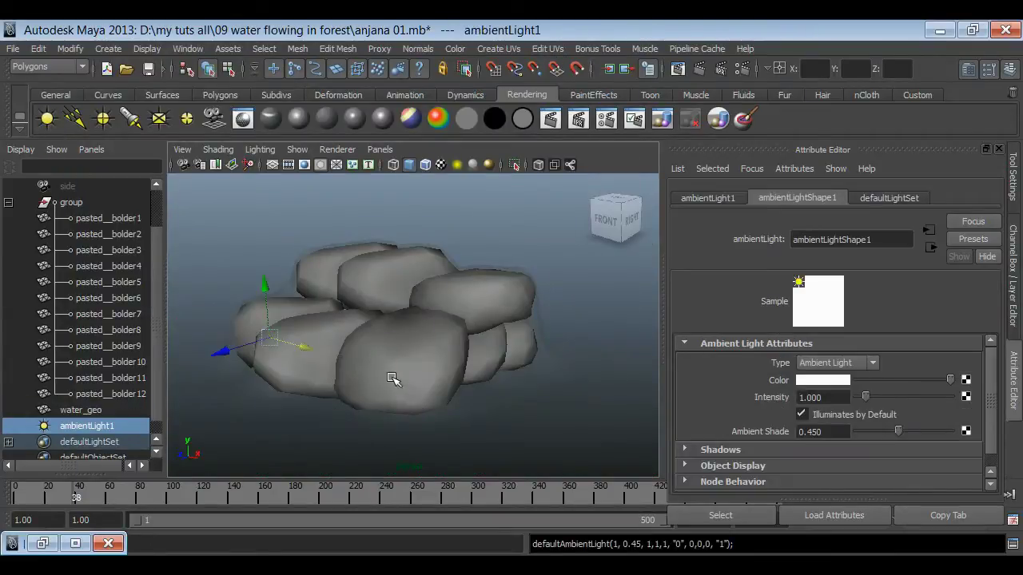
pyautogui.scroll(-3, 314, 322)
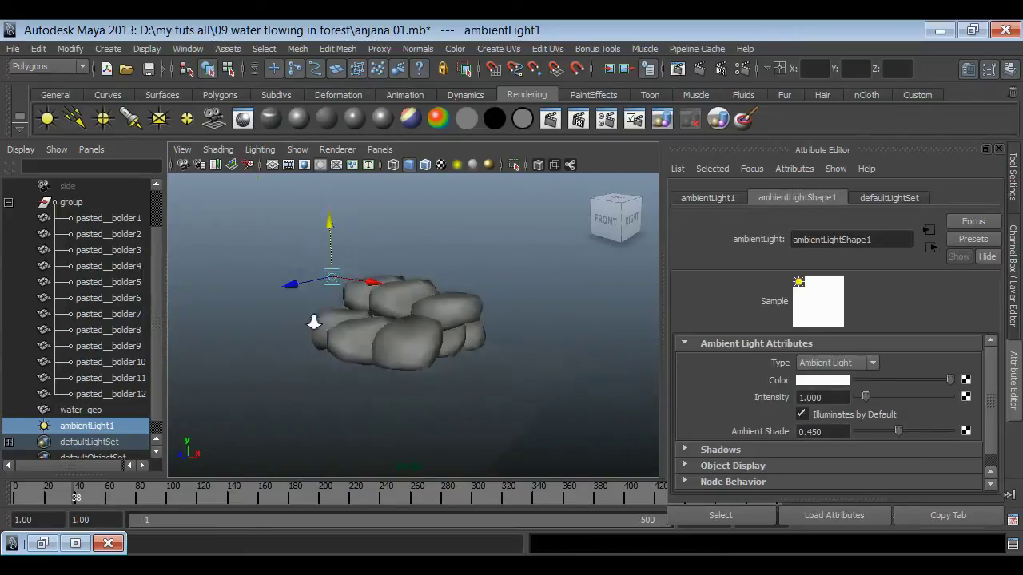
pyautogui.moveTo(314, 322)
pyautogui.keyDown('alt'); pyautogui.mouseDown()
pyautogui.moveTo(375, 295)
pyautogui.moveTo(379, 154)
pyautogui.mouseUp(); pyautogui.keyUp('alt')
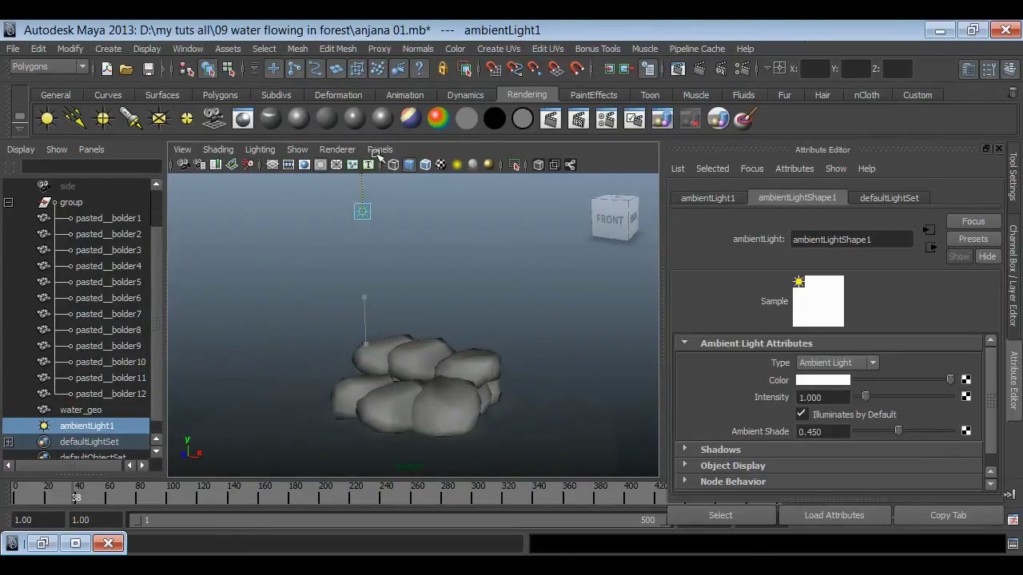
pyautogui.doubleClick(839, 398)
pyautogui.write('0.75')
pyautogui.press('Return')
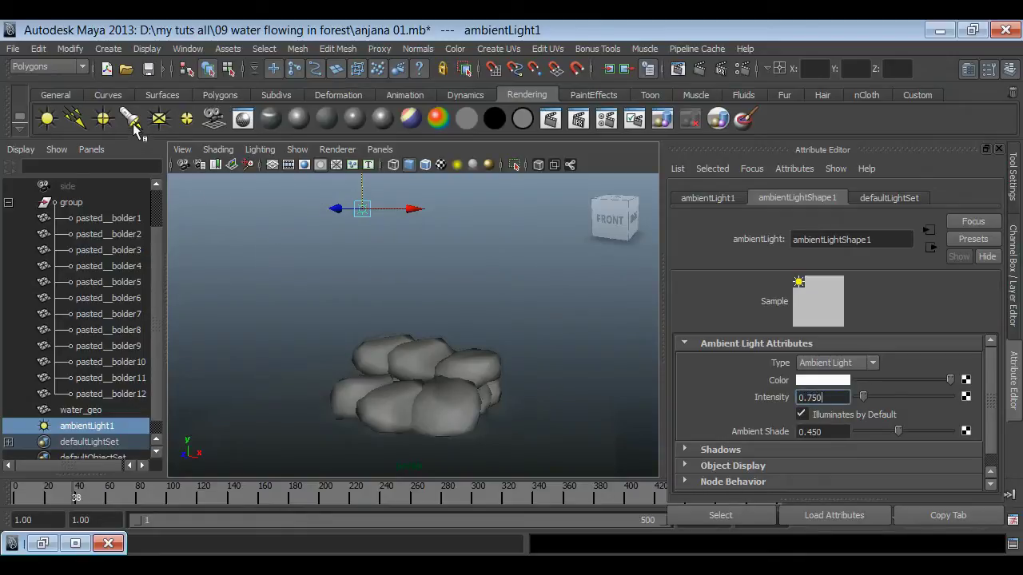
# Step: Add a spot light and look through it to aim it down at the rocks
pyautogui.click(131, 120)
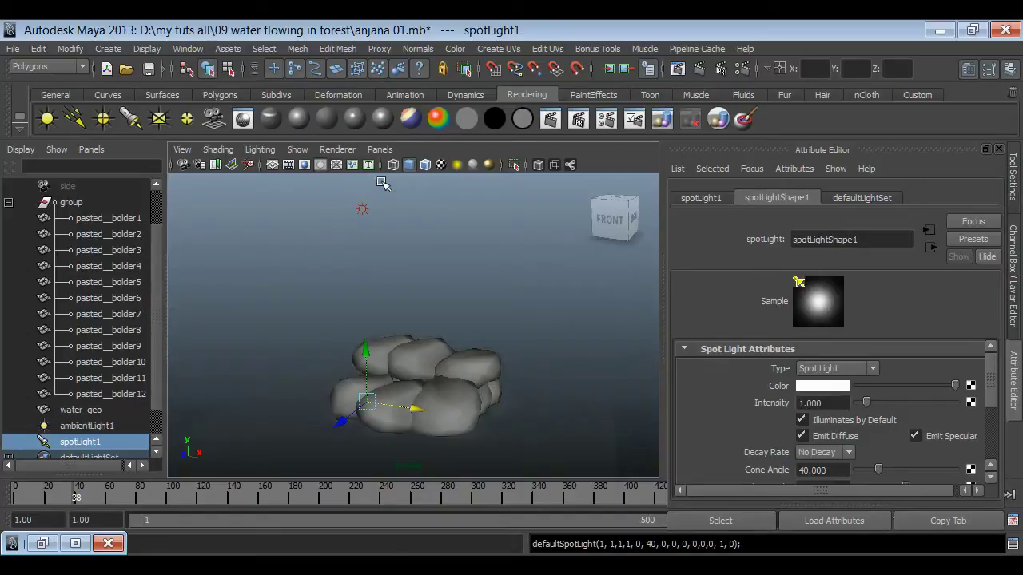
pyautogui.click(379, 149)
pyautogui.click(389, 211)
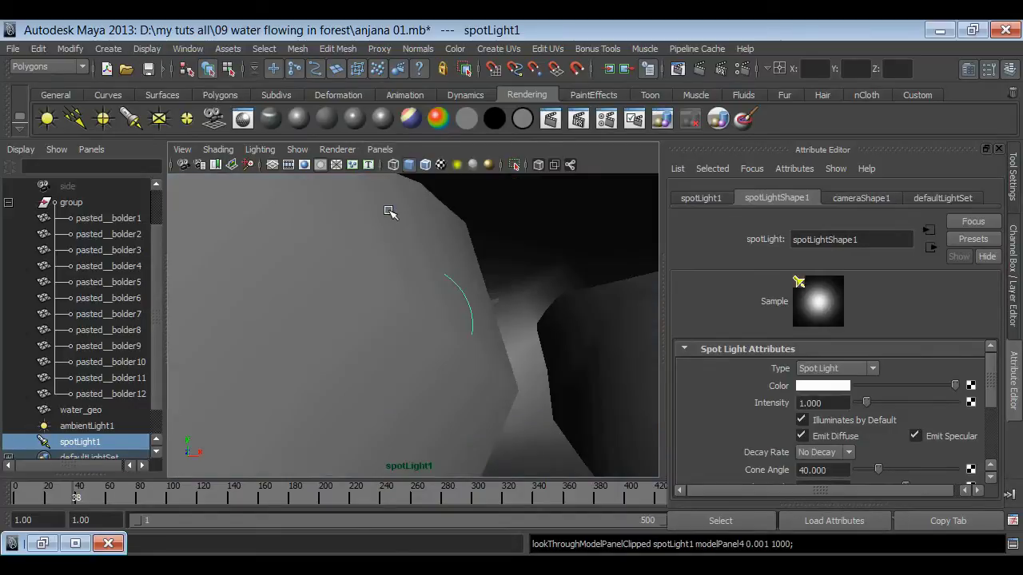
pyautogui.scroll(-5, 335, 331)
pyautogui.moveTo(335, 331)
pyautogui.keyDown('alt'); pyautogui.mouseDown()
pyautogui.moveTo(354, 370)
pyautogui.moveTo(344, 373)
pyautogui.moveTo(479, 406)
pyautogui.moveTo(402, 413)
pyautogui.mouseUp(); pyautogui.keyUp('alt')
# Step: Give the spot light a negative penumbra (-6.911) and intensity 2
pyautogui.scroll(-2, 837, 432)
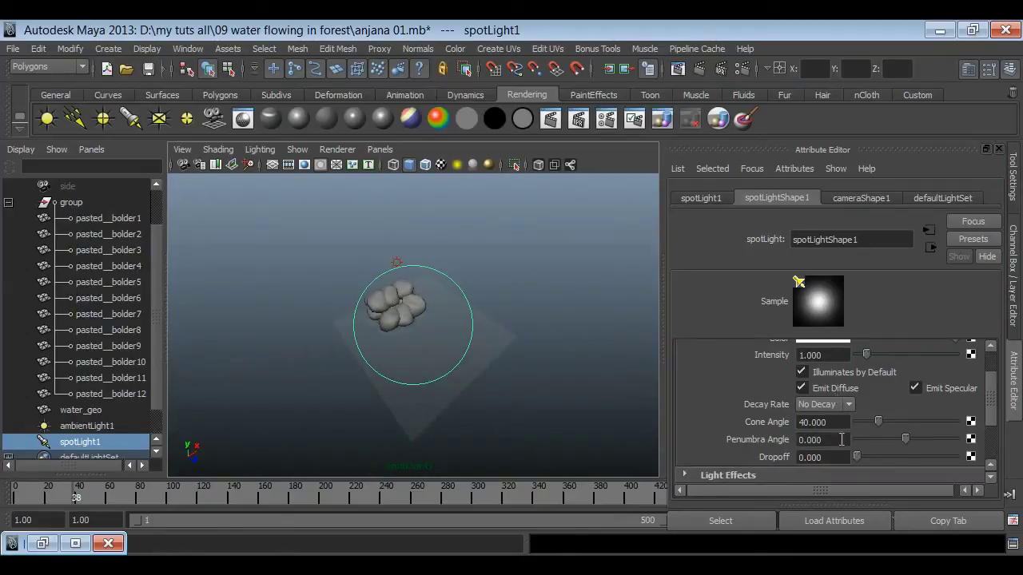
pyautogui.moveTo(906, 444); pyautogui.dragTo(872, 445)
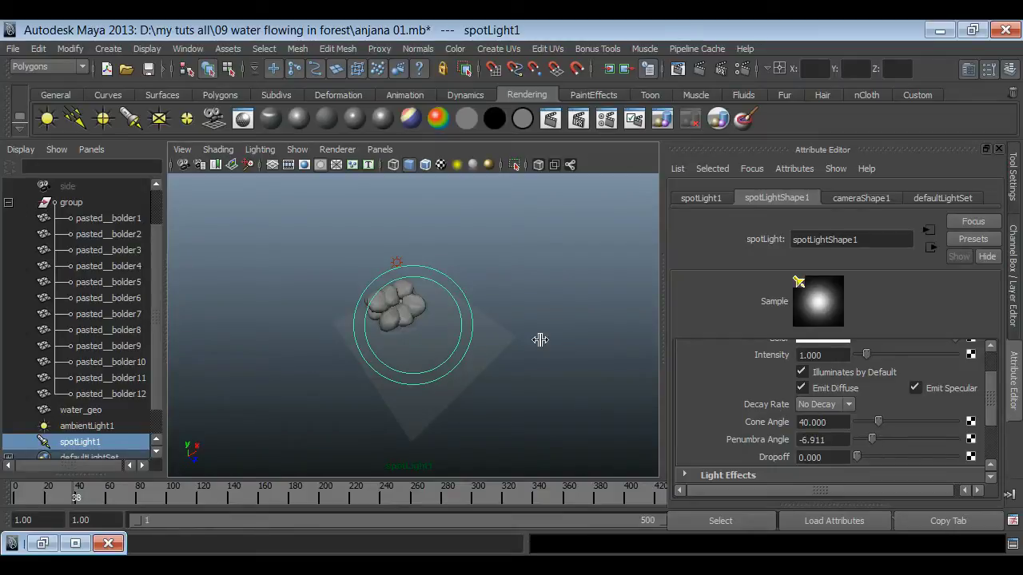
pyautogui.scroll(2, 862, 419)
pyautogui.doubleClick(823, 404)
pyautogui.write('2')
pyautogui.press('Return')
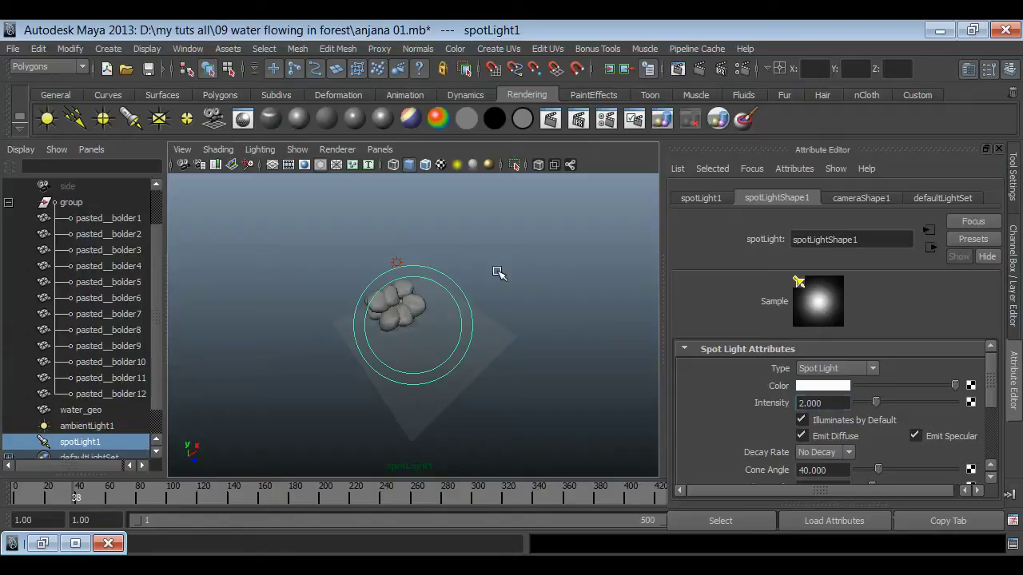
# Step: Return the viewport to the perspective camera and frame the view above the rocks
pyautogui.click(493, 272)
pyautogui.moveTo(493, 317); pyautogui.dragTo(492, 279)
pyautogui.moveTo(482, 393)
pyautogui.keyDown('alt'); pyautogui.mouseDown()
pyautogui.moveTo(509, 304)
pyautogui.moveTo(463, 358)
pyautogui.moveTo(400, 362)
pyautogui.mouseUp(); pyautogui.keyUp('alt')
pyautogui.keyDown('alt'); pyautogui.moveTo(399, 362); pyautogui.dragTo(474, 388, button='right'); pyautogui.keyUp('alt')
pyautogui.keyDown('alt'); pyautogui.moveTo(474, 388); pyautogui.dragTo(450, 372); pyautogui.keyUp('alt')
pyautogui.keyDown('alt'); pyautogui.moveTo(450, 372); pyautogui.dragTo(464, 377, button='middle'); pyautogui.keyUp('alt')
pyautogui.moveTo(463, 376)
pyautogui.keyDown('alt'); pyautogui.mouseDown(button='right')
pyautogui.moveTo(448, 396)
pyautogui.moveTo(475, 418)
pyautogui.mouseUp(button='right'); pyautogui.keyUp('alt')
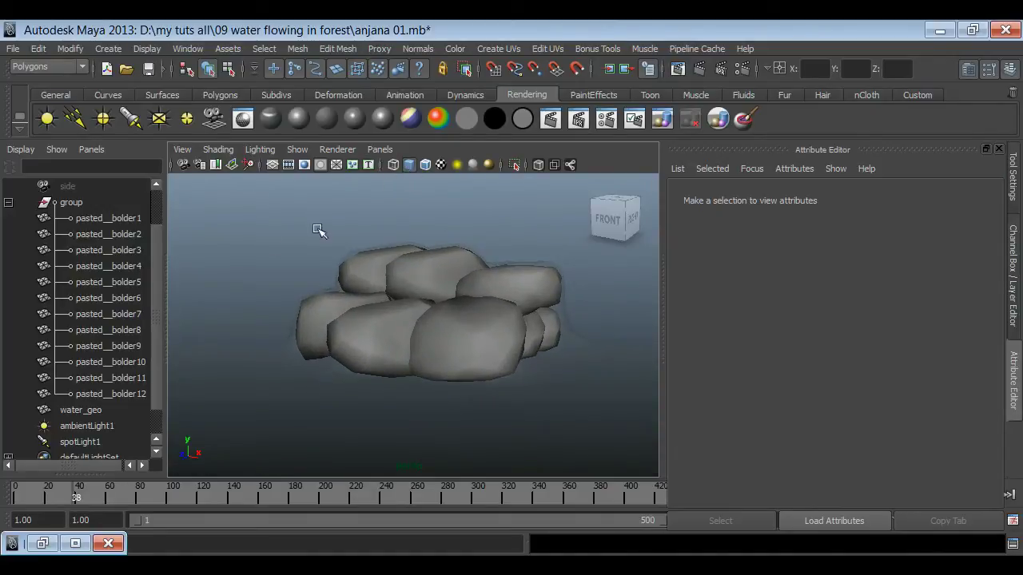
# Step: Show the 640x480 resolution gate, frame the rocks, and render the frame with the new lights
pyautogui.click(304, 165)
pyautogui.moveTo(445, 361)
pyautogui.keyDown('alt'); pyautogui.mouseDown()
pyautogui.moveTo(441, 322)
pyautogui.moveTo(445, 338)
pyautogui.moveTo(468, 312)
pyautogui.moveTo(453, 324)
pyautogui.moveTo(477, 329)
pyautogui.moveTo(480, 343)
pyautogui.moveTo(469, 344)
pyautogui.mouseUp(); pyautogui.keyUp('alt')
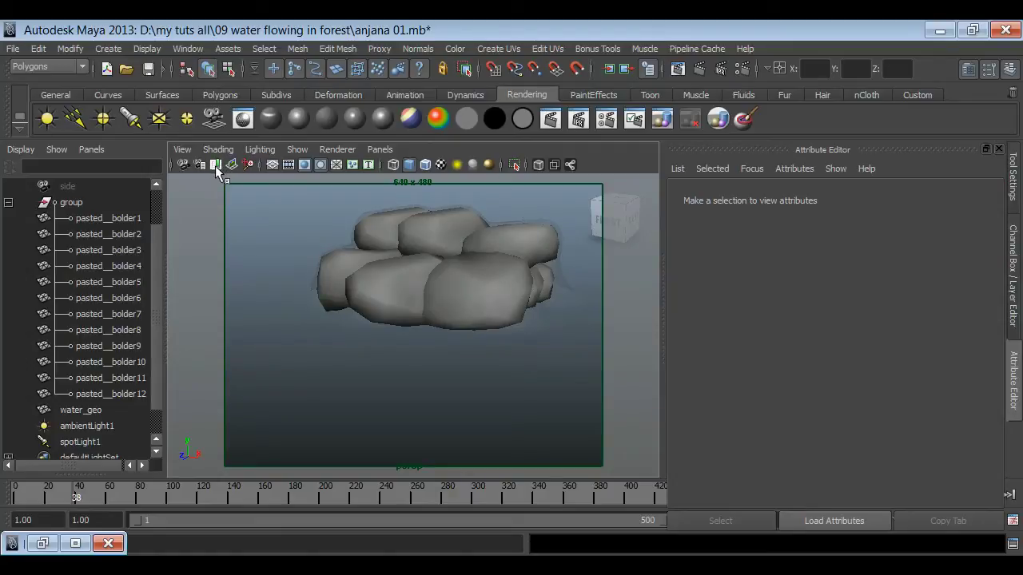
pyautogui.click(550, 119)
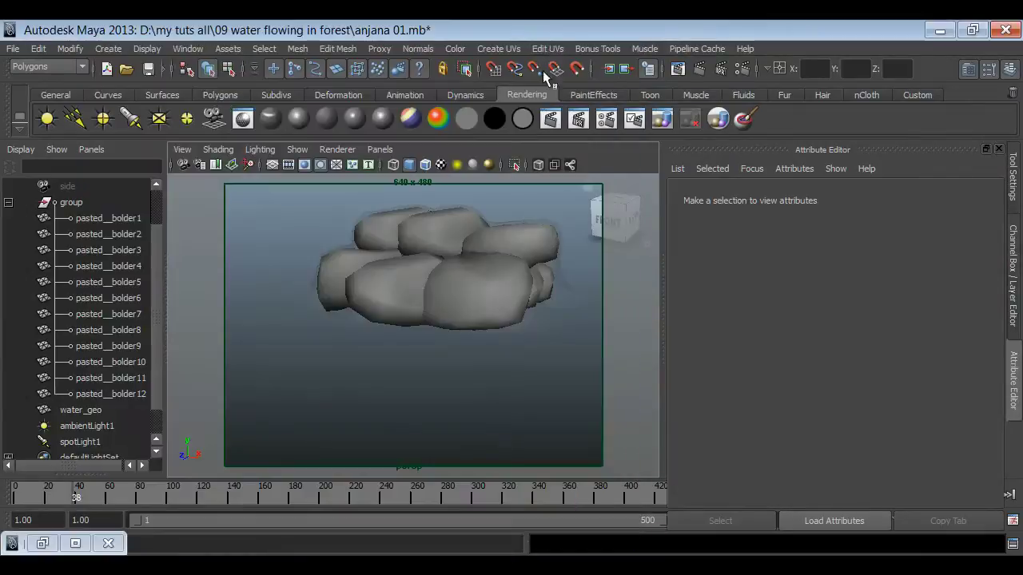
# Step: Close Render View, select water_geo, and bring up Create Render Node for blinn1's Bump Mapping
pyautogui.click(546, 50)
pyautogui.click(577, 319)
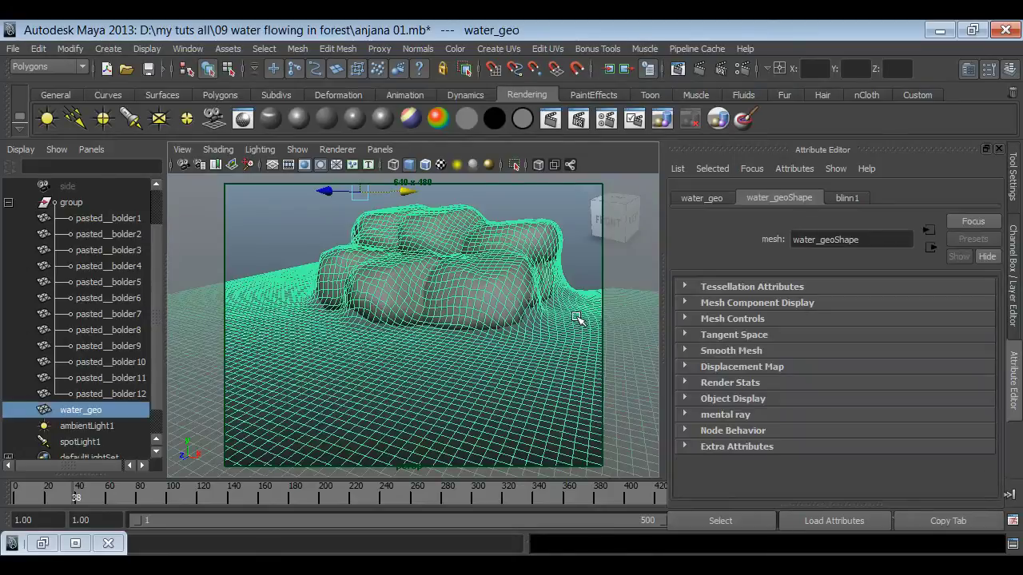
pyautogui.click(847, 198)
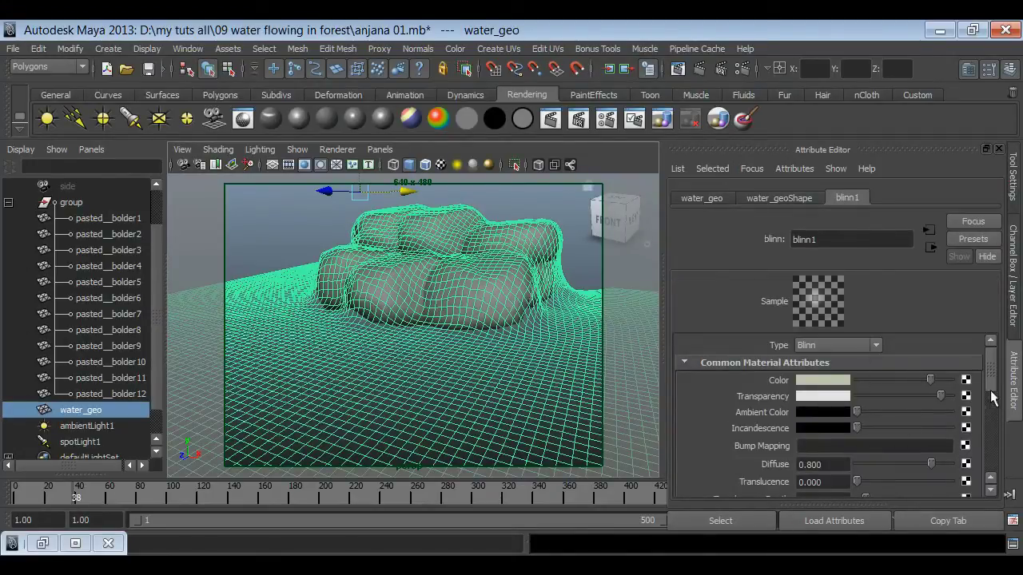
pyautogui.moveTo(990, 381); pyautogui.dragTo(989, 409)
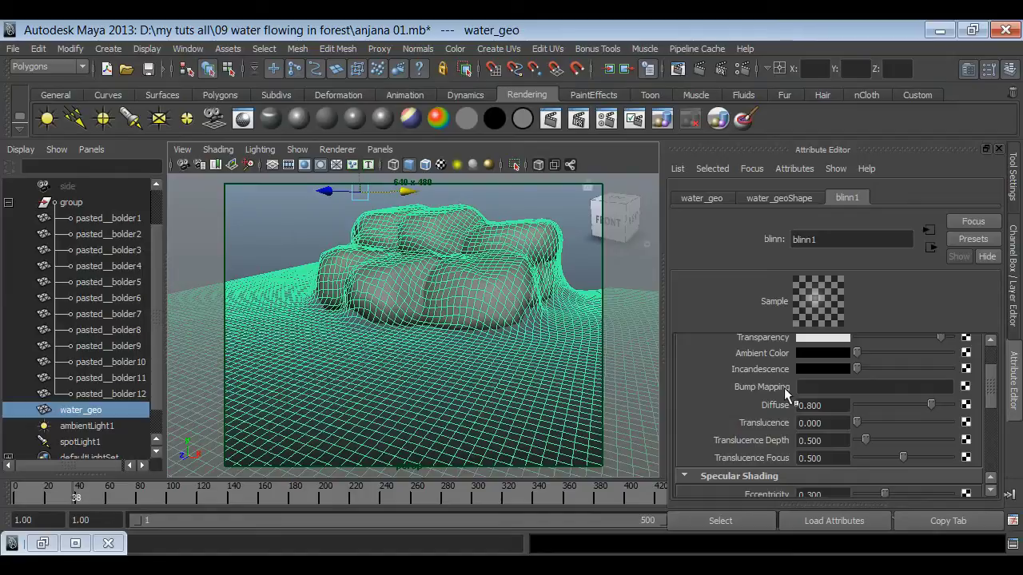
pyautogui.click(966, 387)
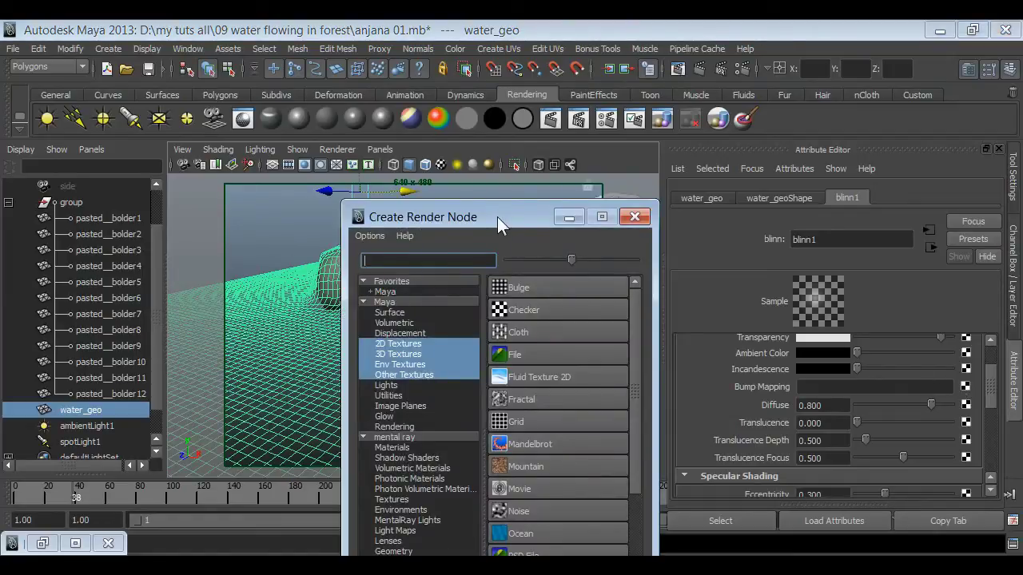
pyautogui.moveTo(497, 217); pyautogui.dragTo(617, 60)
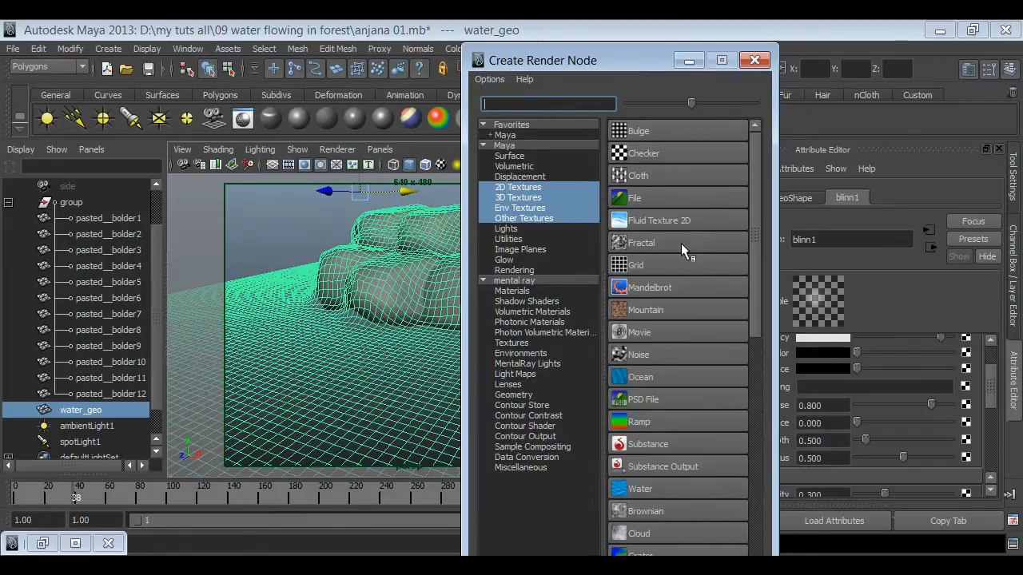
# Step: Use a Fractal texture as the bump map, set Bump Depth to 0.15, and render frame 38
pyautogui.click(660, 238)
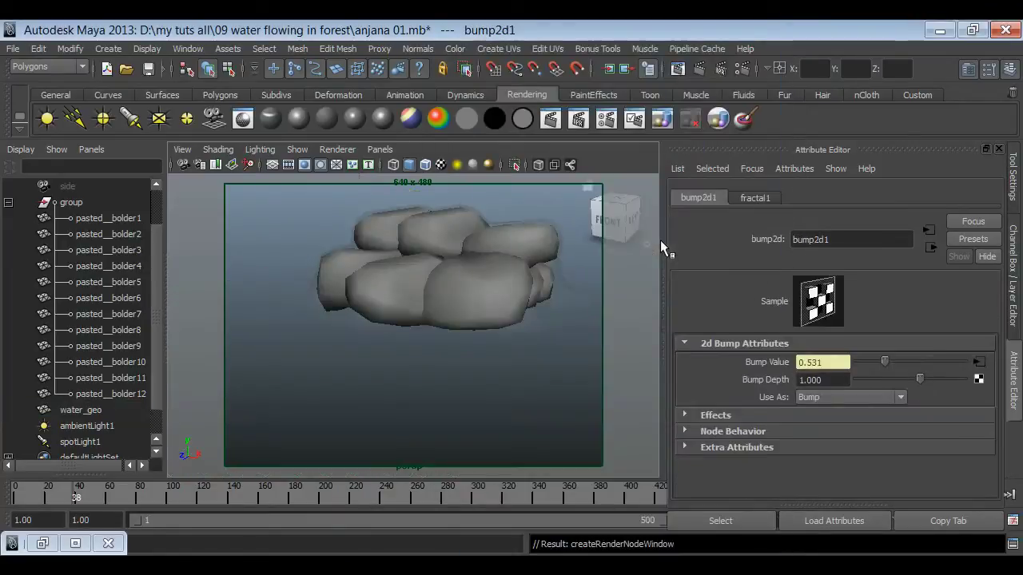
pyautogui.moveTo(827, 380); pyautogui.dragTo(728, 377)
pyautogui.write('.15')
pyautogui.press('Return')
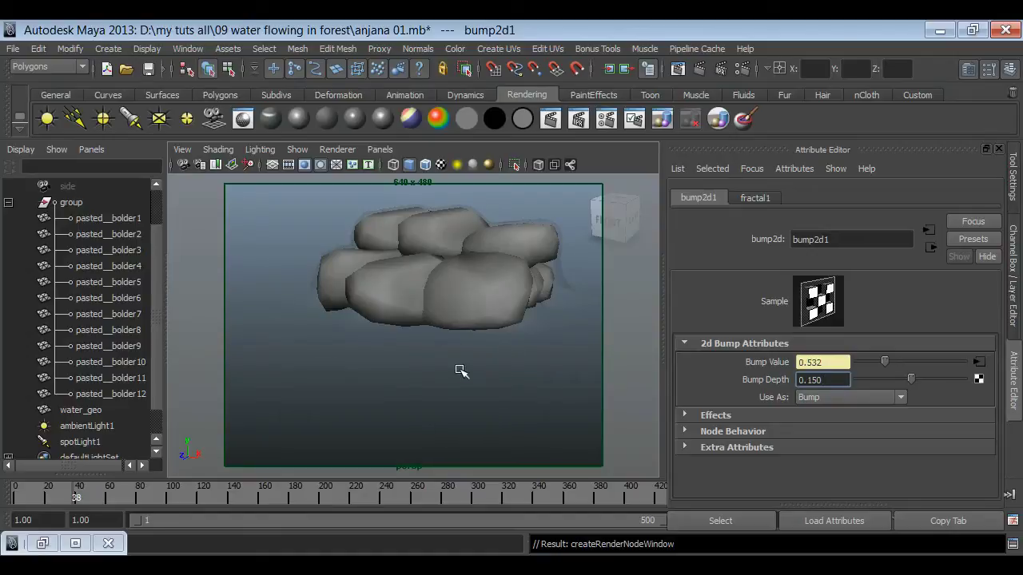
pyautogui.click(697, 68)
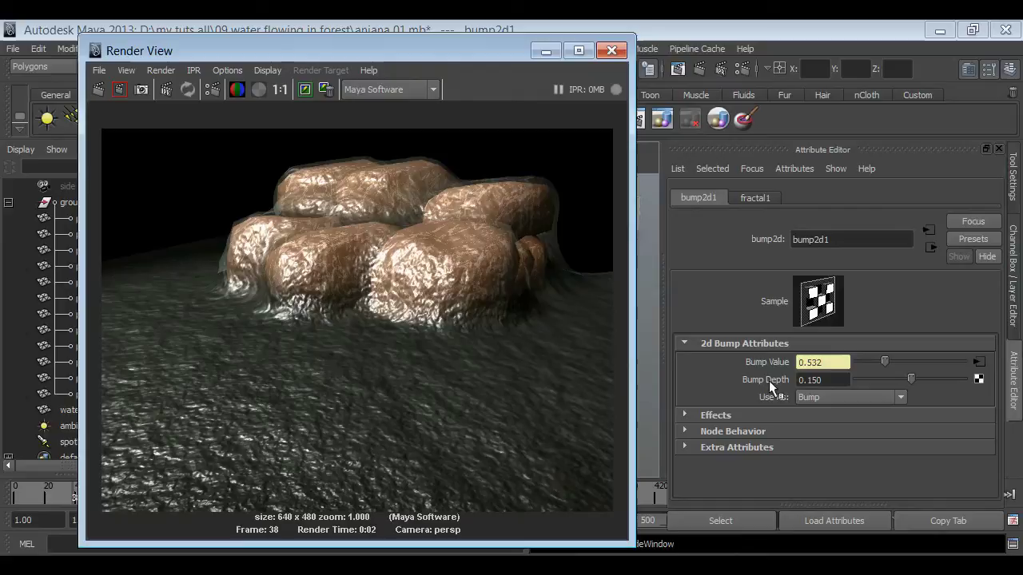
# Step: Try a 0.050 bump depth, storing the previous render and re-rendering for comparison
pyautogui.doubleClick(809, 379)
pyautogui.write('0.050')
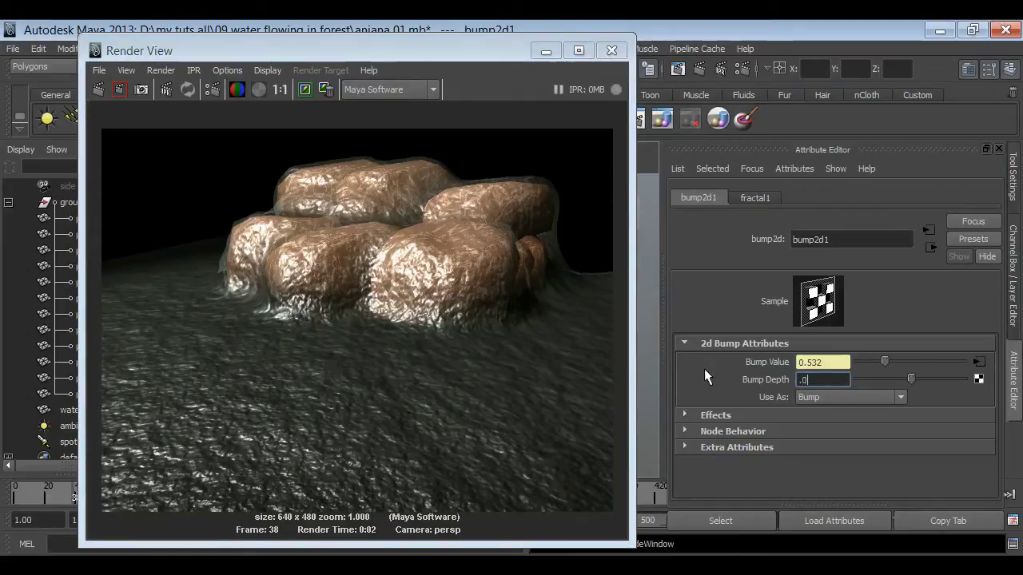
pyautogui.click(304, 89)
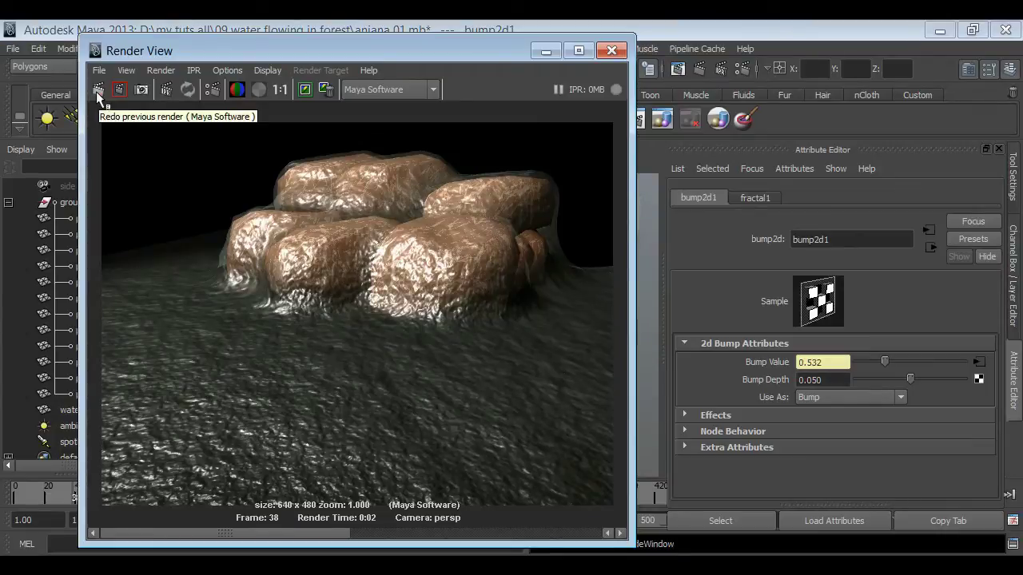
pyautogui.click(96, 91)
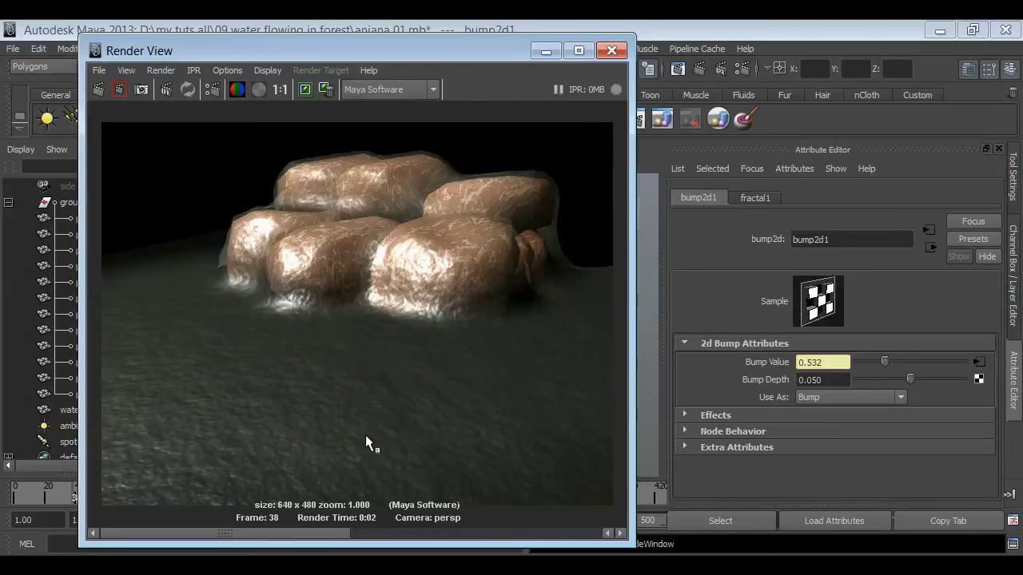
pyautogui.moveTo(325, 531)
pyautogui.mouseDown()
pyautogui.moveTo(478, 531)
pyautogui.moveTo(316, 534)
pyautogui.moveTo(583, 530)
pyautogui.mouseUp()
# Step: Restore Bump Depth to 0.15, compare with the stored render, and display fractal1's attributes
pyautogui.moveTo(847, 380); pyautogui.dragTo(728, 384)
pyautogui.write('0.15')
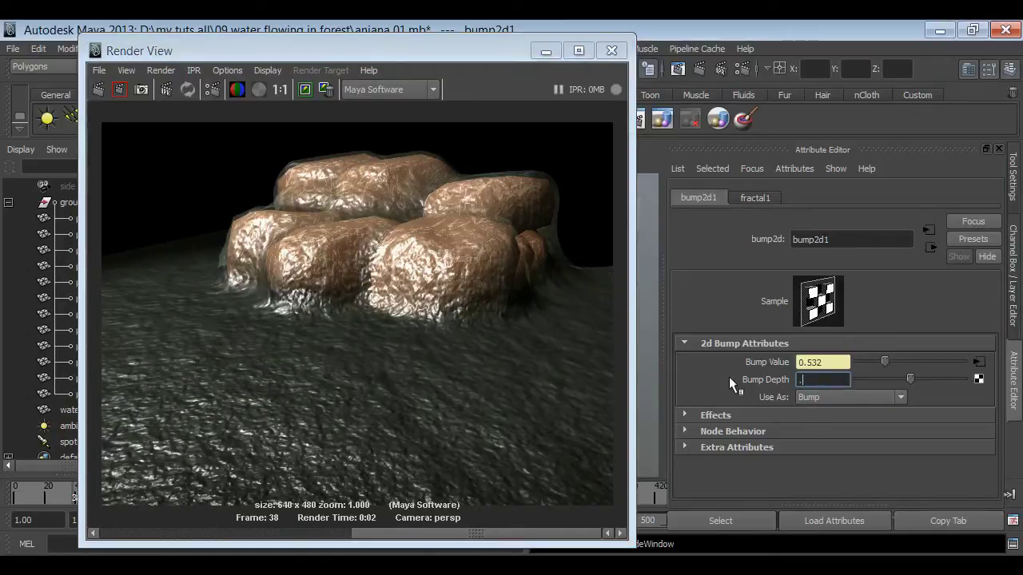
pyautogui.press('Return')
pyautogui.moveTo(476, 532); pyautogui.dragTo(184, 532)
pyautogui.click(752, 197)
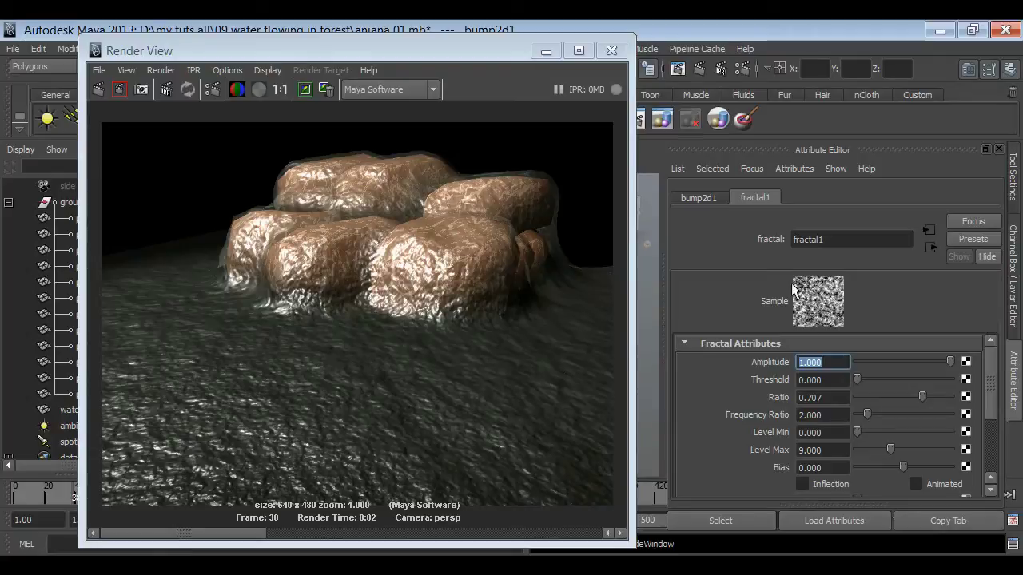
# Step: Turn on Animated for fractal1 (Time 0, Time Ratio 2) and minimize the Render View
pyautogui.moveTo(991, 376)
pyautogui.mouseDown()
pyautogui.moveTo(993, 412)
pyautogui.moveTo(852, 413)
pyautogui.mouseUp()
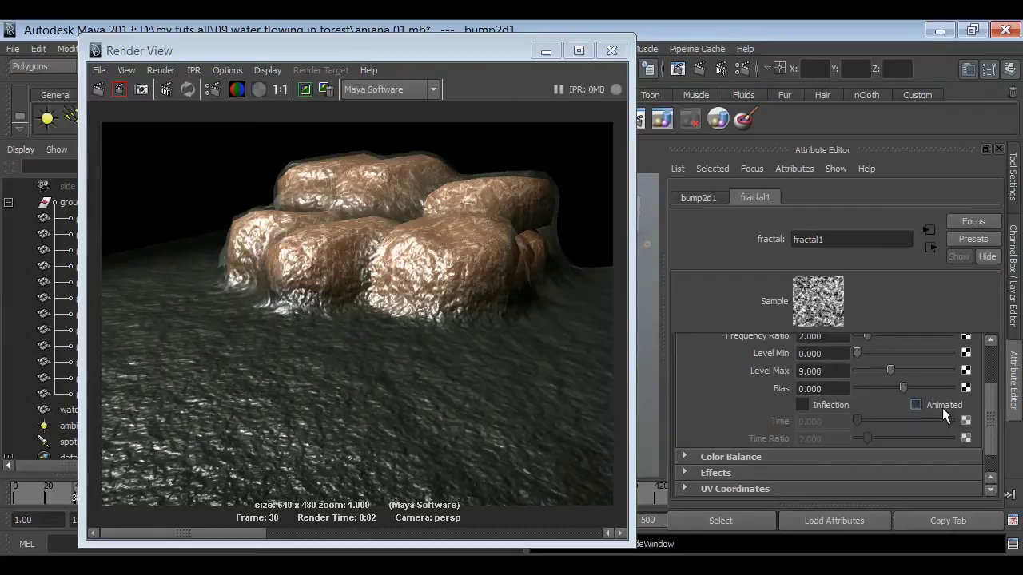
pyautogui.click(914, 404)
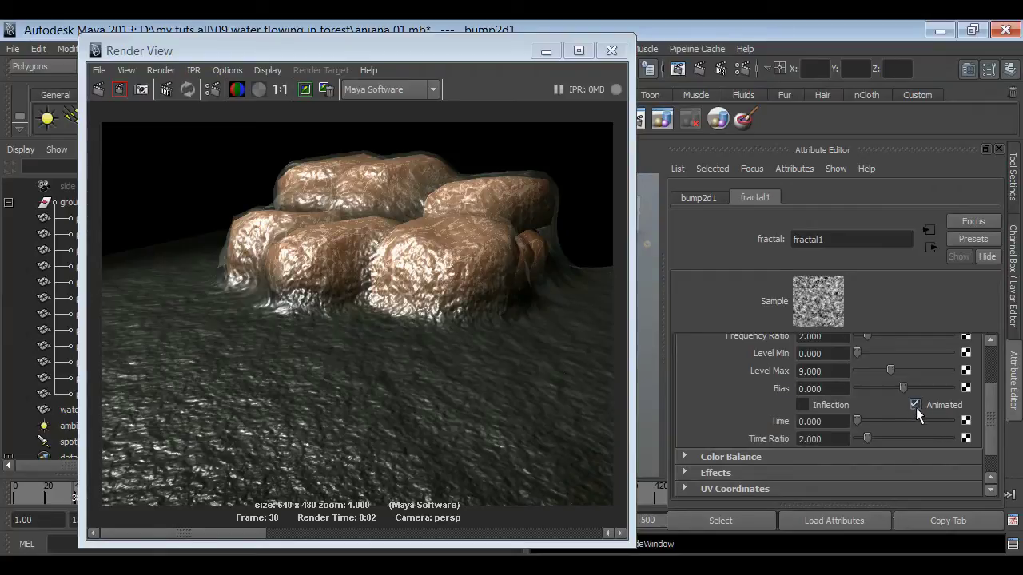
pyautogui.click(548, 53)
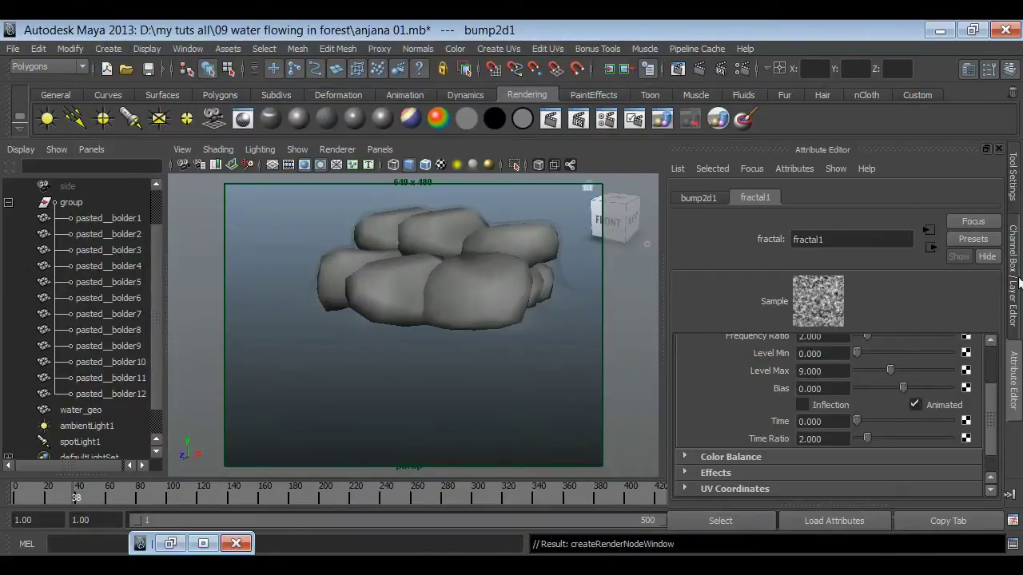
# Step: Go to frame 1 and bring up the Animation section of Maya's Preferences
pyautogui.click(1013, 319)
pyautogui.click(852, 495)
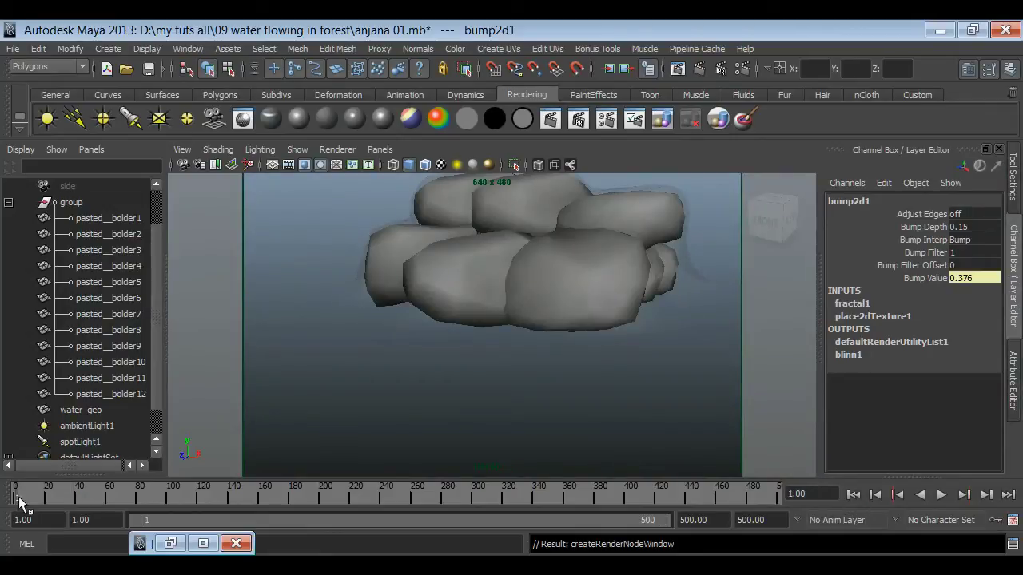
pyautogui.click(192, 49)
pyautogui.moveTo(229, 134)
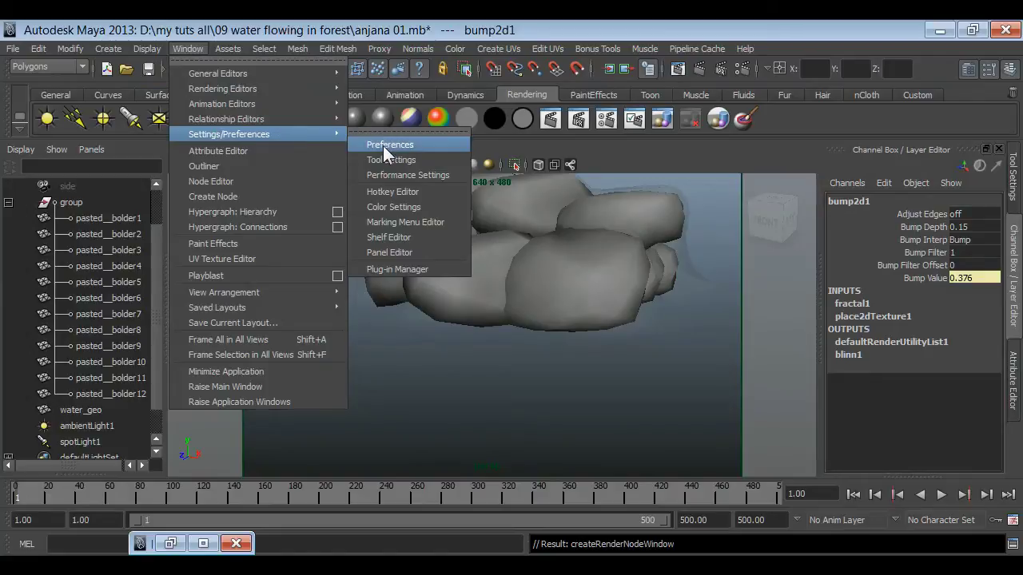
pyautogui.click(383, 145)
pyautogui.click(352, 405)
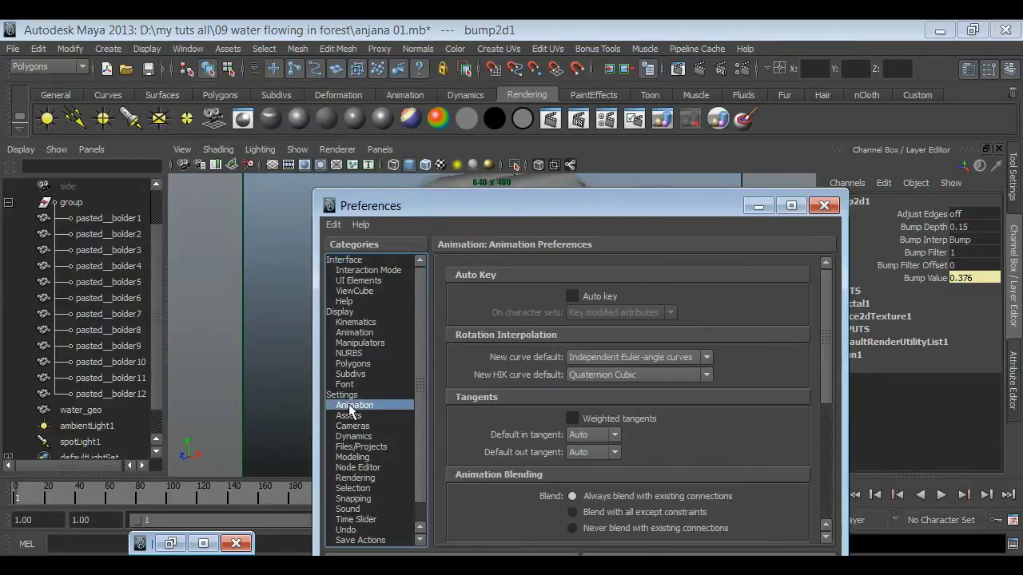
# Step: Set default in and out tangents to Linear, save the preferences, and play back the animation
pyautogui.click(591, 436)
pyautogui.click(586, 461)
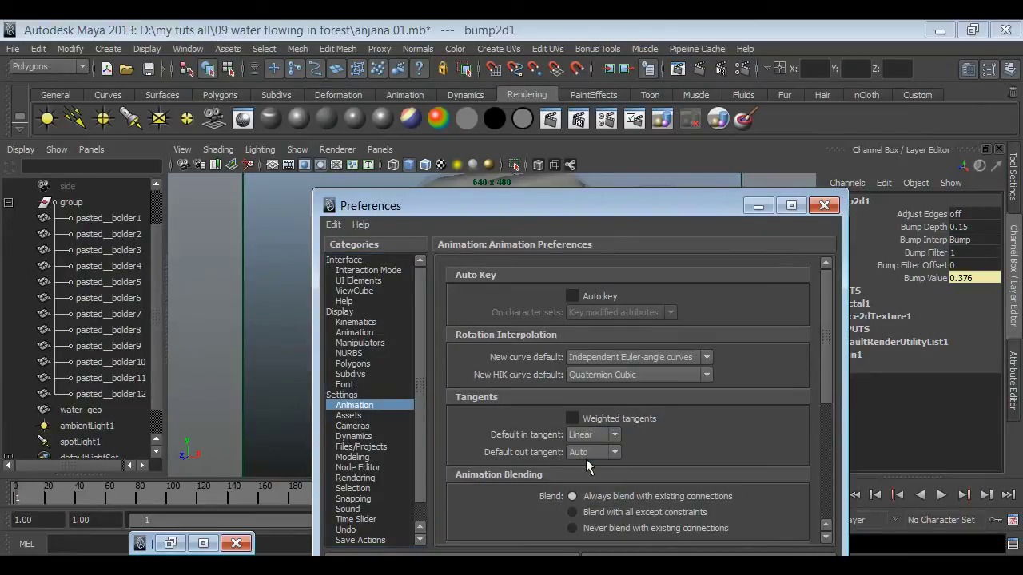
pyautogui.click(583, 451)
pyautogui.click(581, 478)
pyautogui.moveTo(602, 200); pyautogui.dragTo(584, 50)
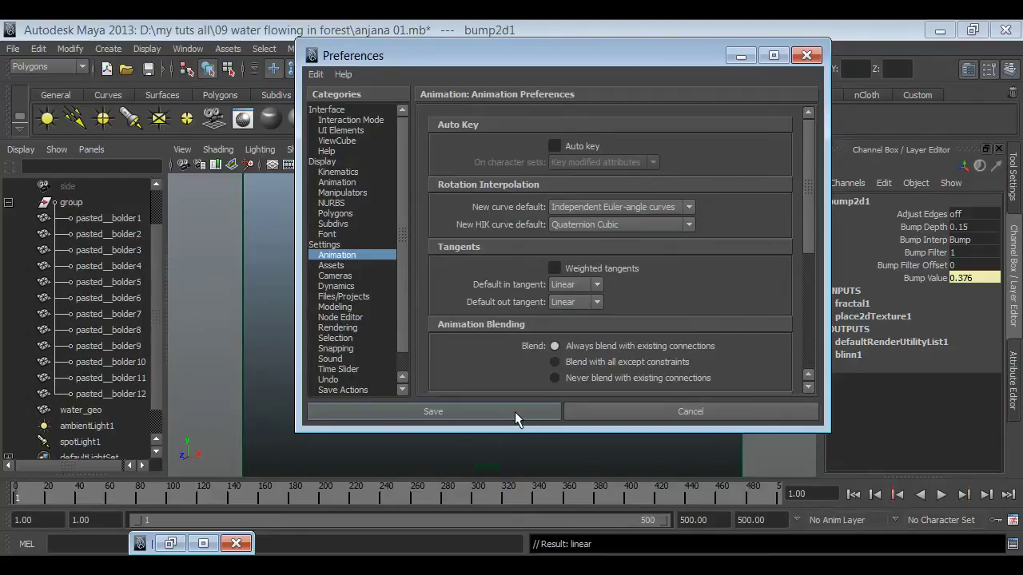
pyautogui.click(514, 411)
pyautogui.hotkey('alt', 'v')
pyautogui.hotkey('alt', 'v')
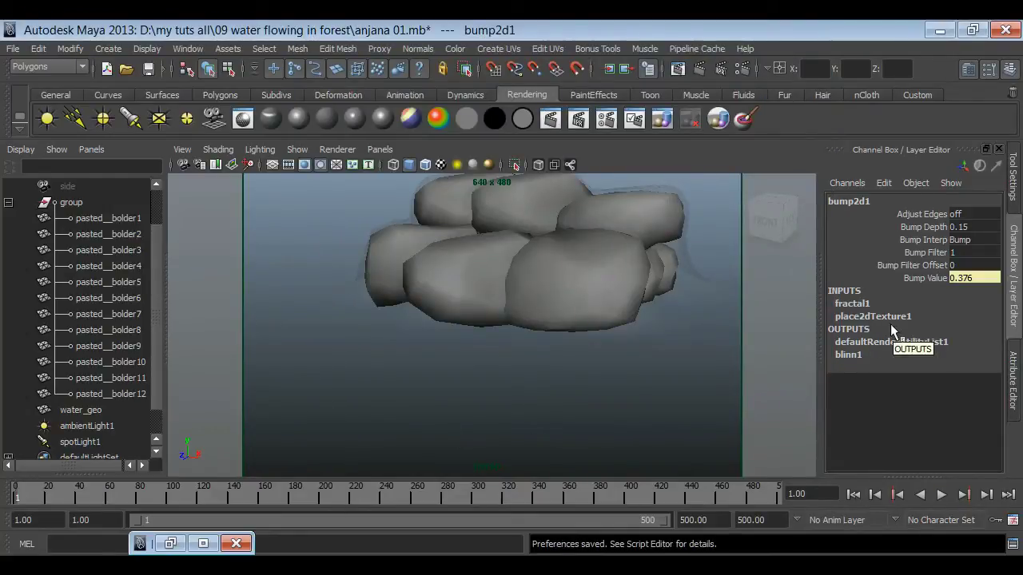
pyautogui.hotkey('ctrl', 'a')
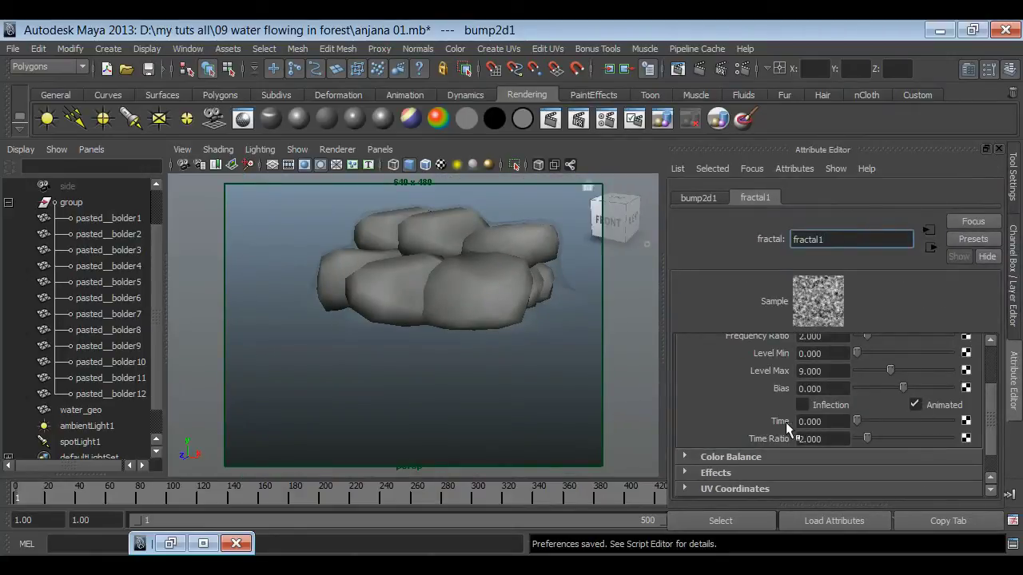
# Step: Try fractal1 Time values of 0.2 and 0.5 and render a test frame
pyautogui.click(826, 421)
pyautogui.write('.2')
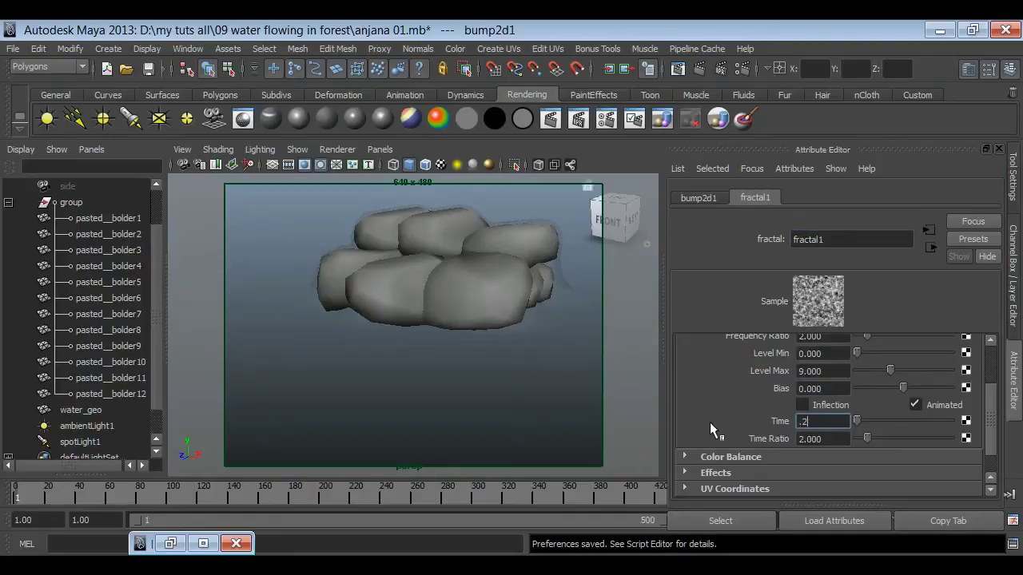
pyautogui.press('Return')
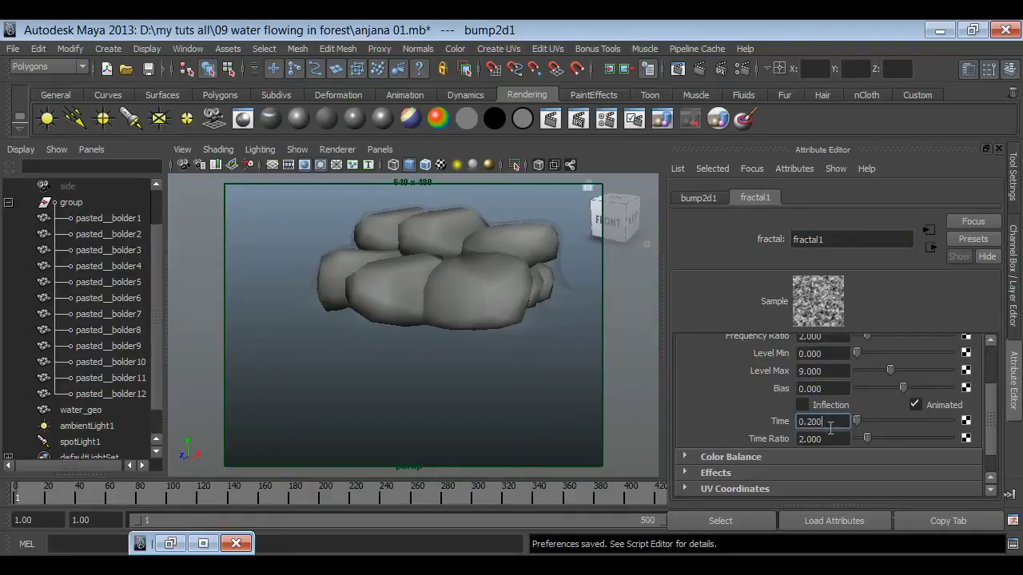
pyautogui.write('.5')
pyautogui.press('Return')
pyautogui.click(686, 75)
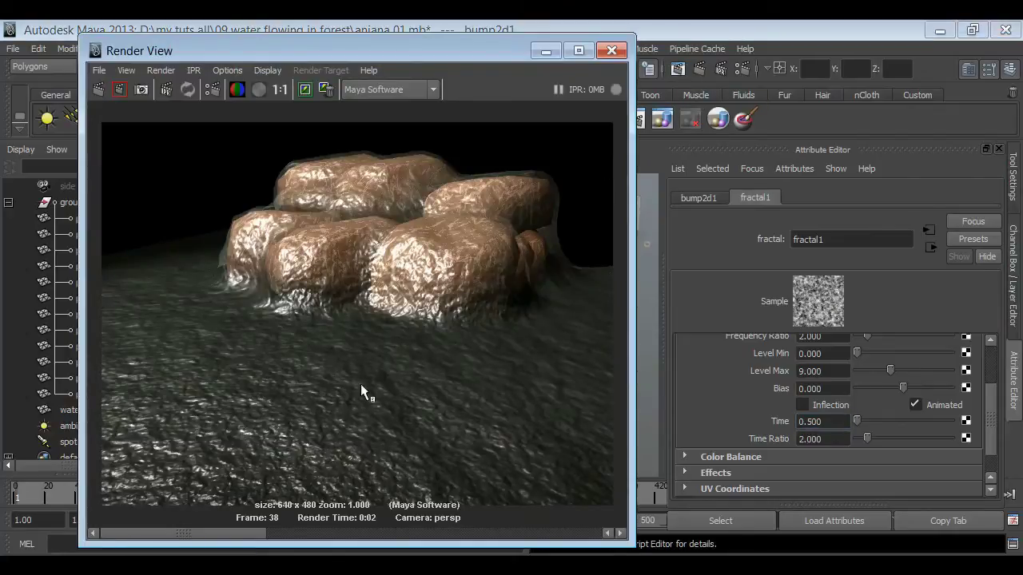
pyautogui.click(546, 51)
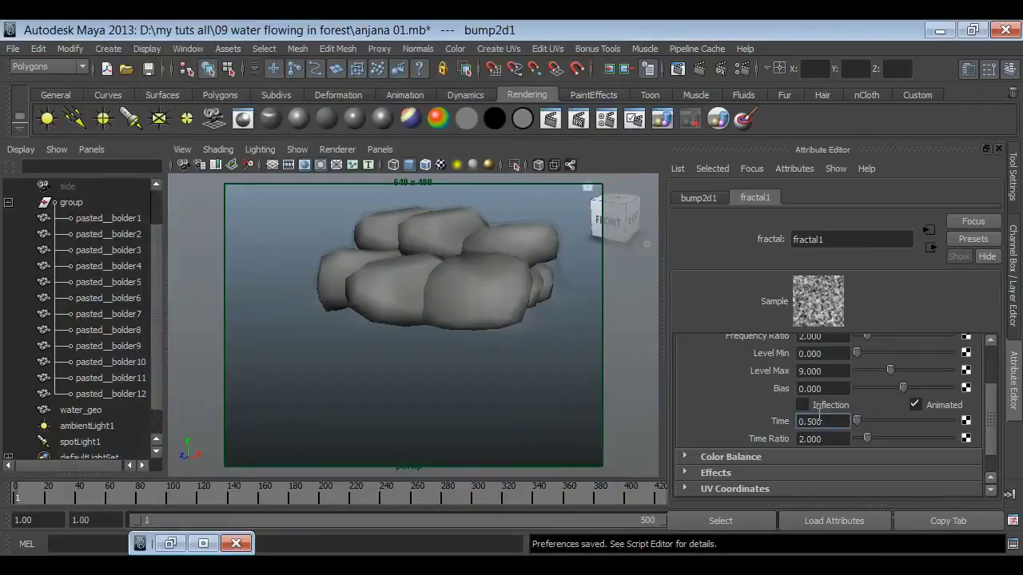
# Step: Reset fractal1 Time to 0 and set a key on it at frame 1
pyautogui.write('0')
pyautogui.press('Return')
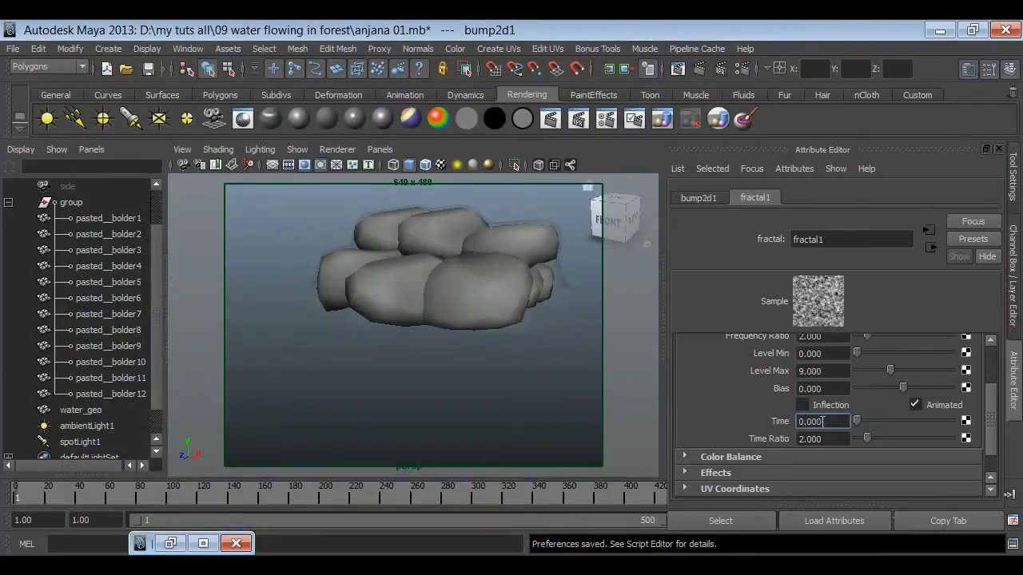
pyautogui.rightClick(832, 422)
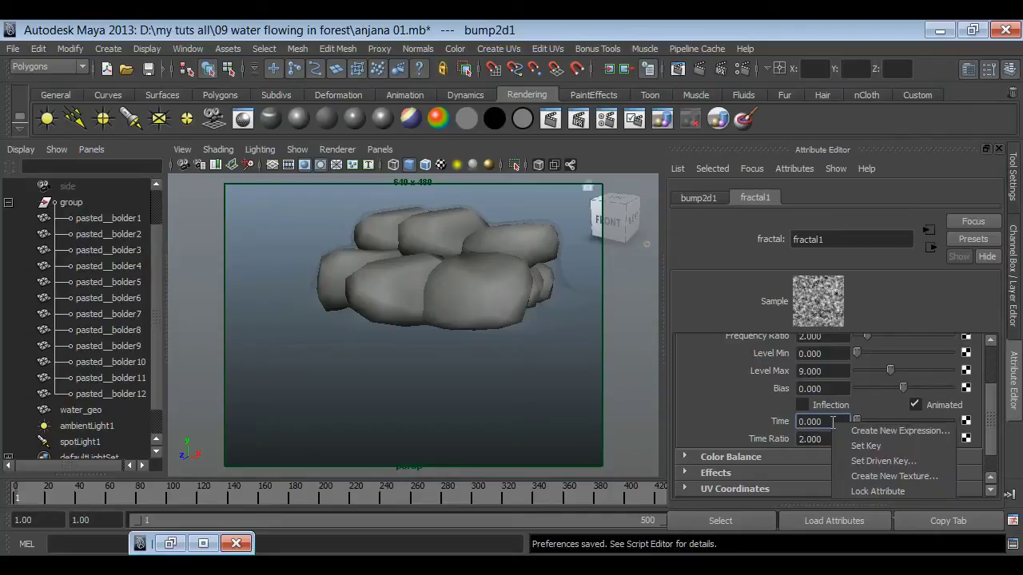
pyautogui.click(847, 444)
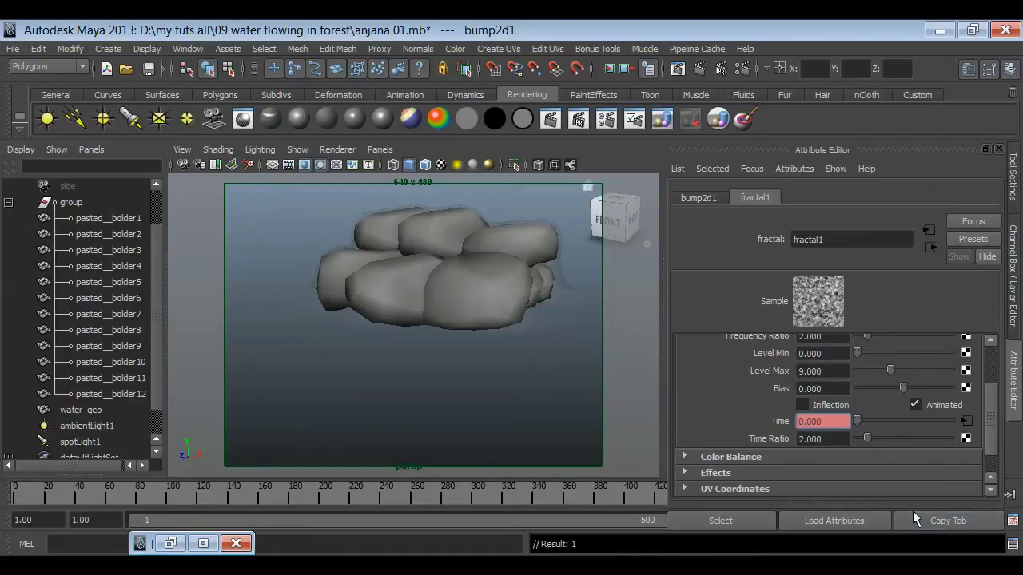
pyautogui.click(799, 426)
# Step: Jump to frame 500 and change fractal1 Time to 0.150
pyautogui.click(1013, 258)
pyautogui.hotkey('alt', 'v')
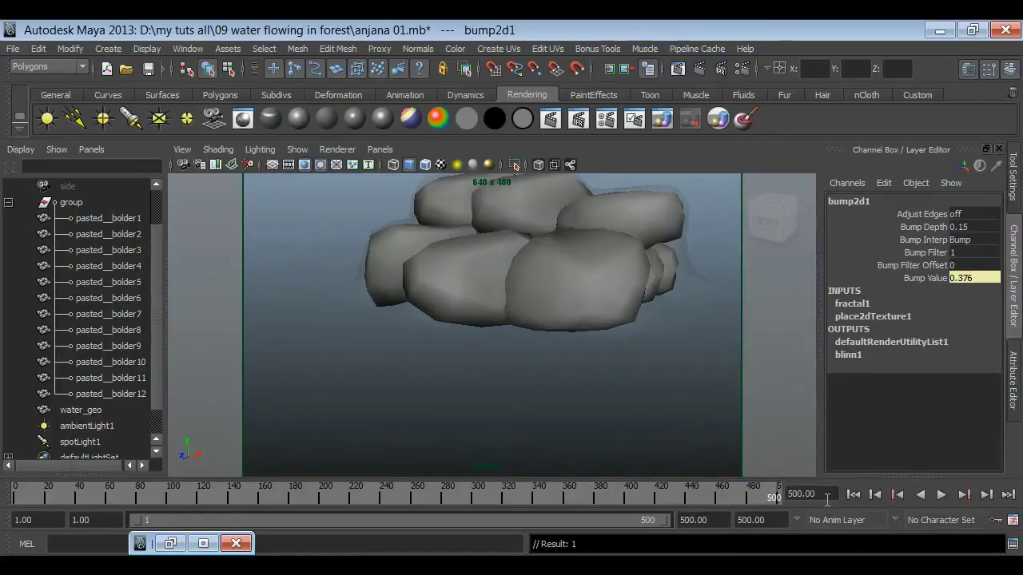
pyautogui.click(1009, 448)
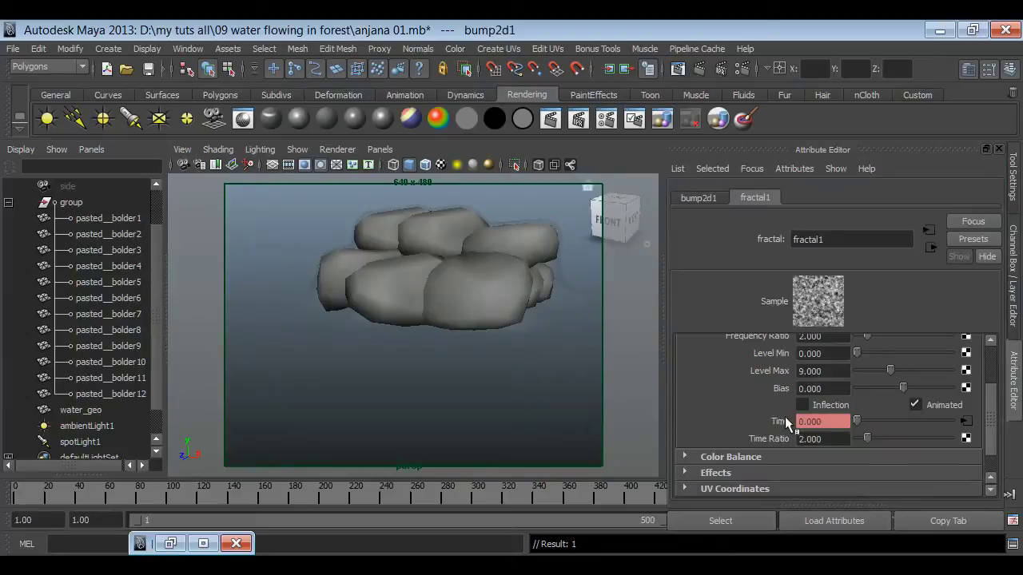
pyautogui.moveTo(799, 421); pyautogui.dragTo(856, 421)
pyautogui.press('BackSpace')
pyautogui.write('15')
pyautogui.press('Return')
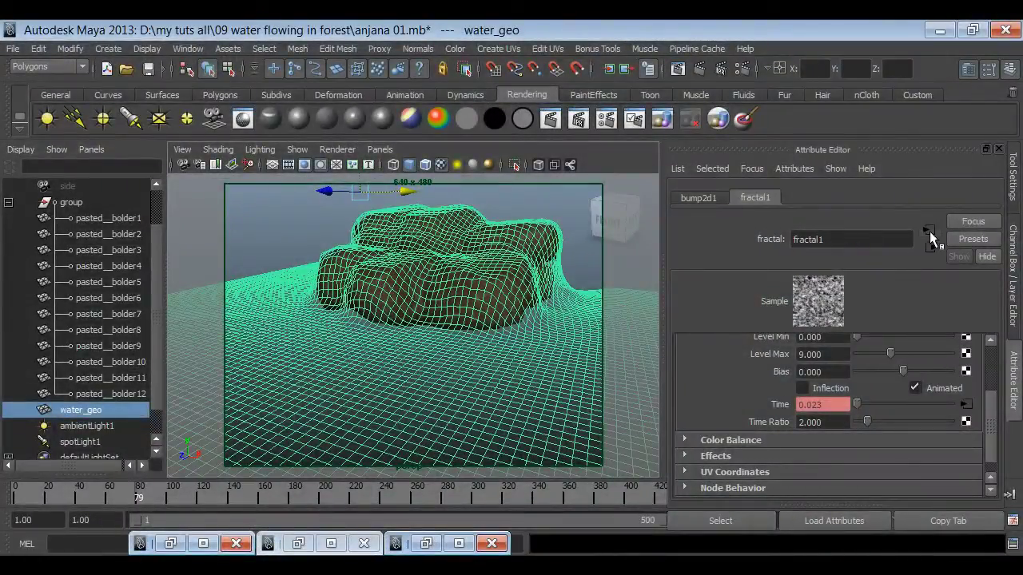
# Step: Set place2dTexture1 Repeat UV to 0.4 by 0.4 and re-render the water
pyautogui.click(927, 233)
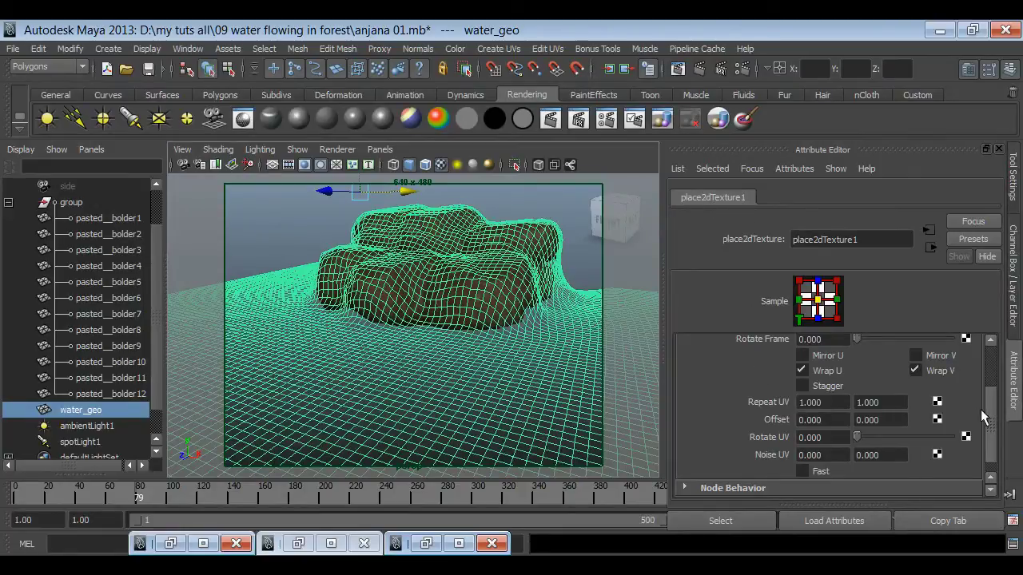
pyautogui.moveTo(990, 420); pyautogui.dragTo(997, 366)
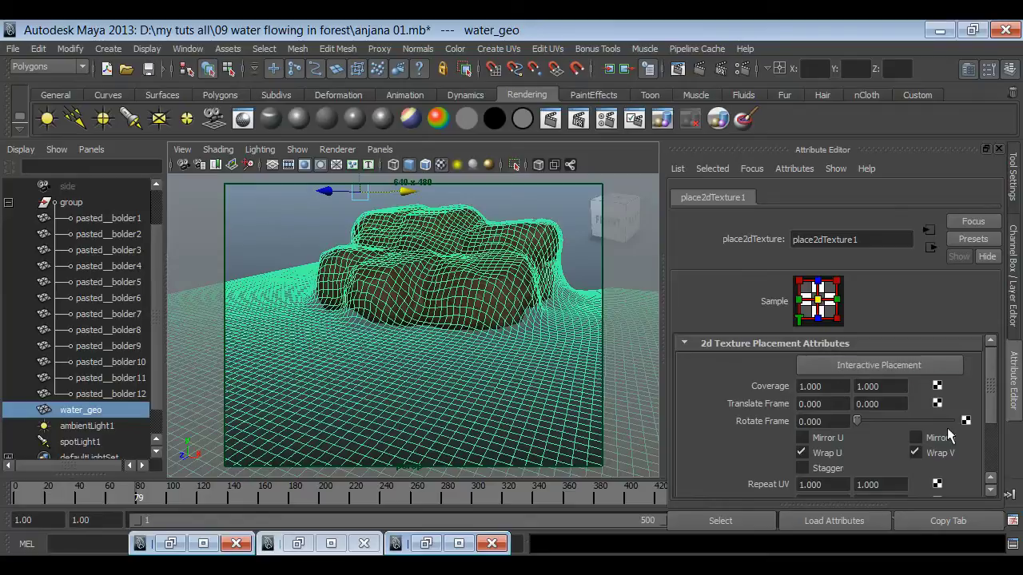
pyautogui.scroll(-2, 951, 436)
pyautogui.click(831, 446)
pyautogui.write('.4')
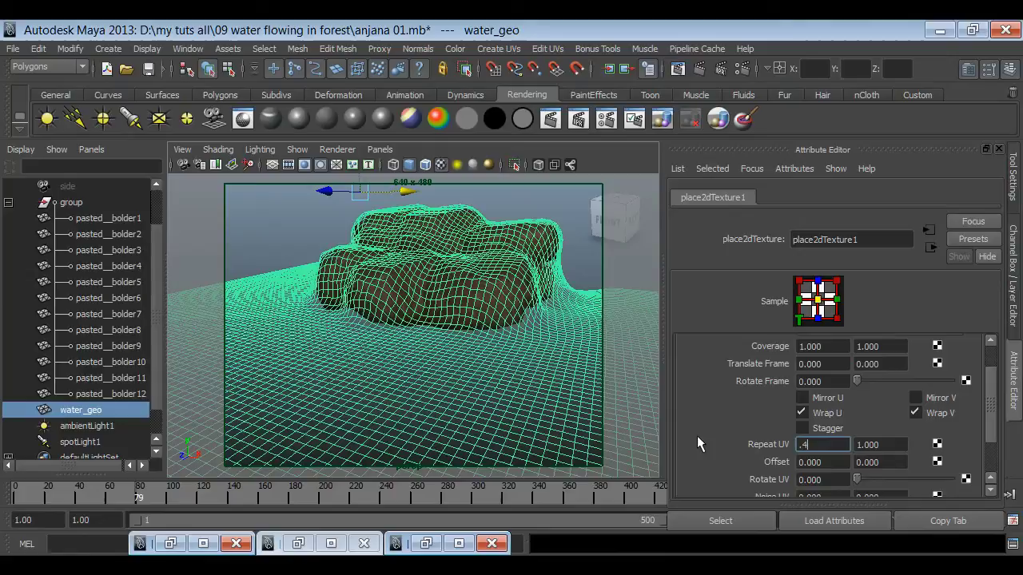
pyautogui.press('Tab')
pyautogui.write('0.400')
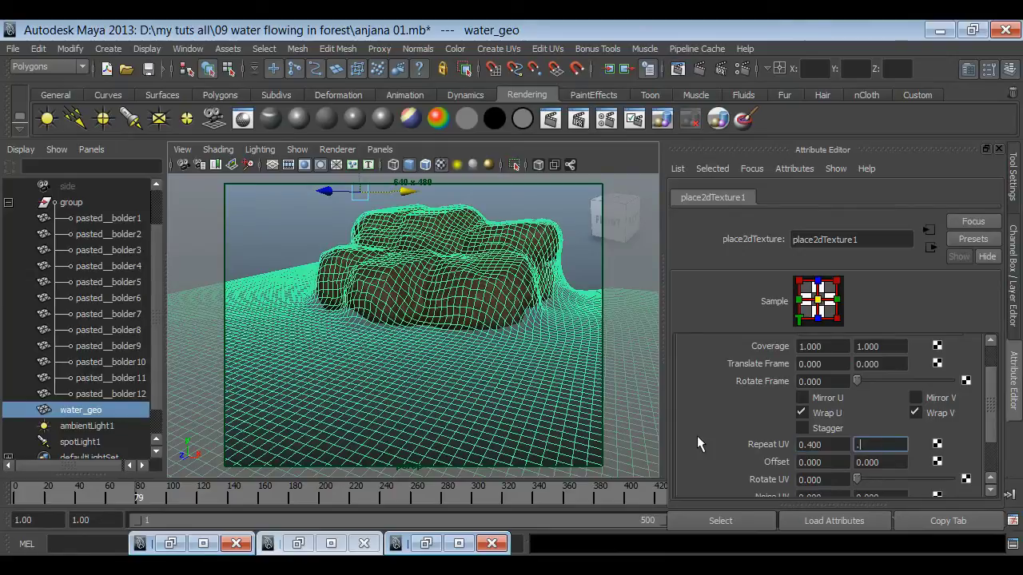
pyautogui.click(699, 68)
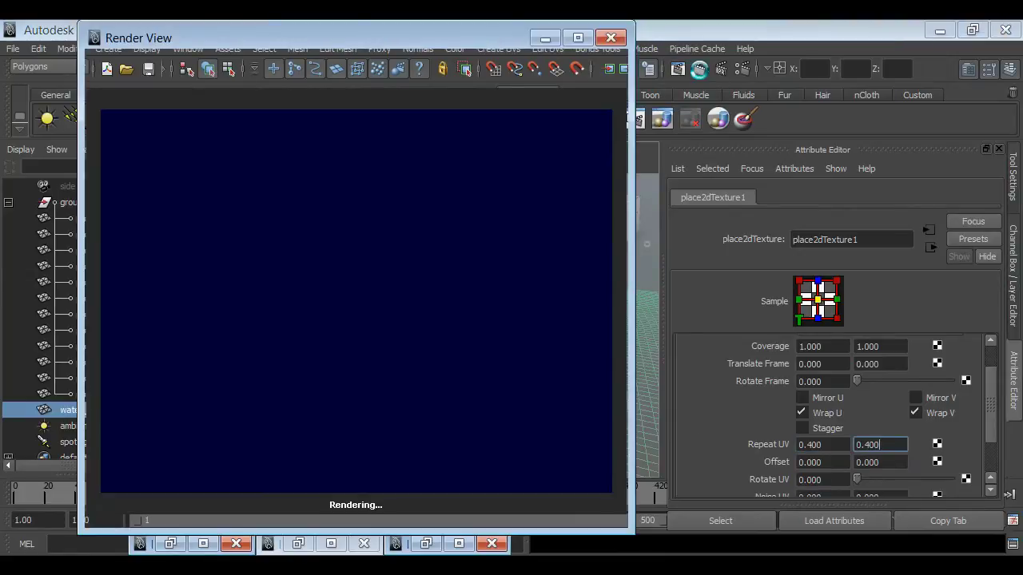
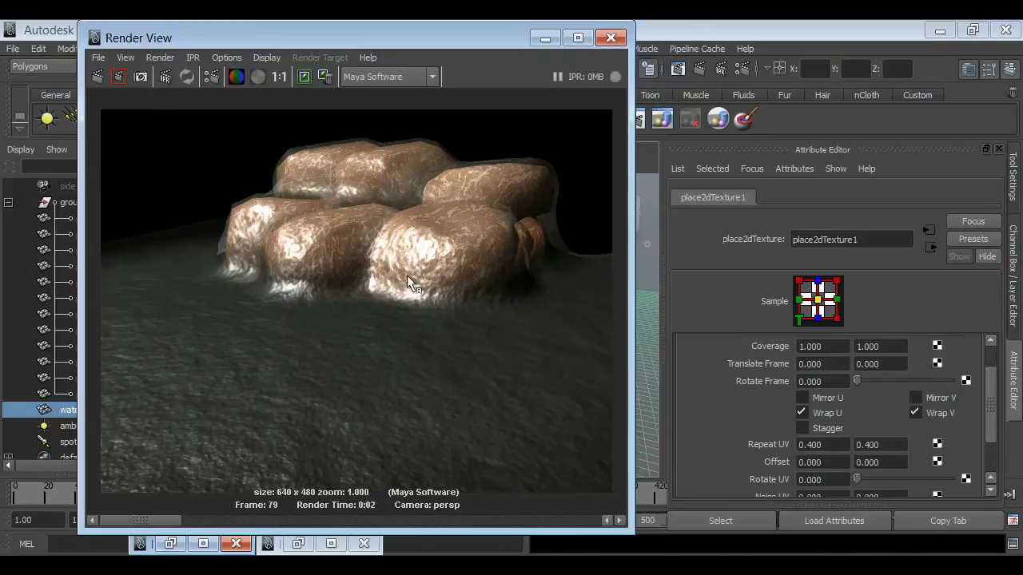
# Step: Set place2dTexture1's Repeat UV U value to 0.8
pyautogui.doubleClick(829, 445)
pyautogui.write('.8')
pyautogui.press('Return')
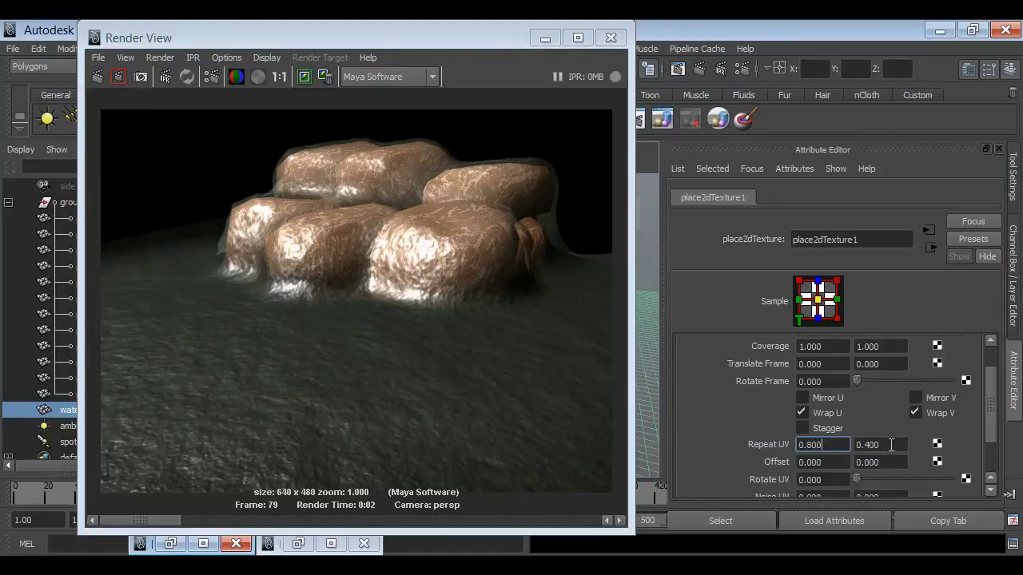
# Step: Render a fresh test of the boulders, compare it with stored images, then minimize Render View
pyautogui.click(97, 75)
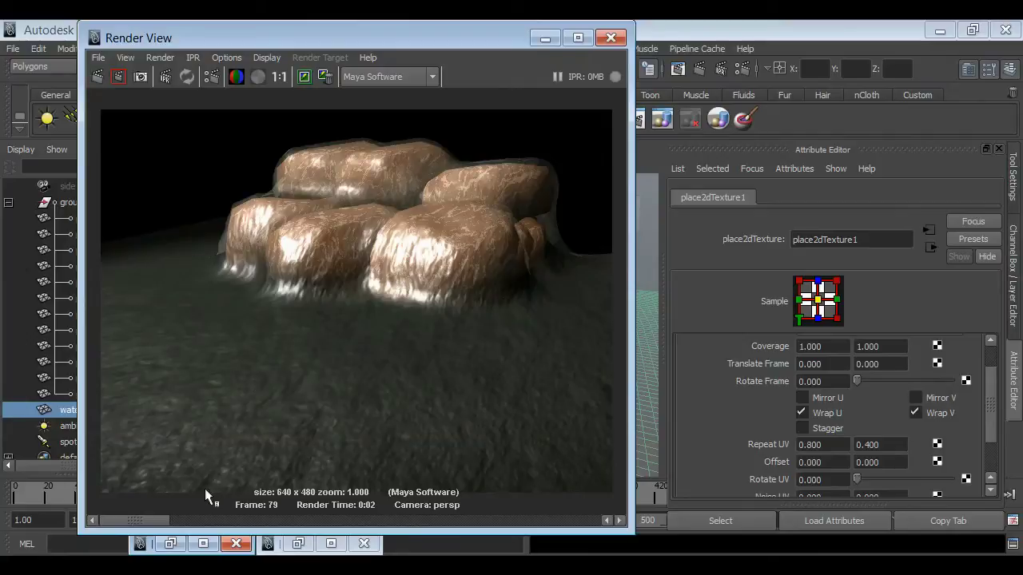
pyautogui.moveTo(154, 521); pyautogui.dragTo(223, 521)
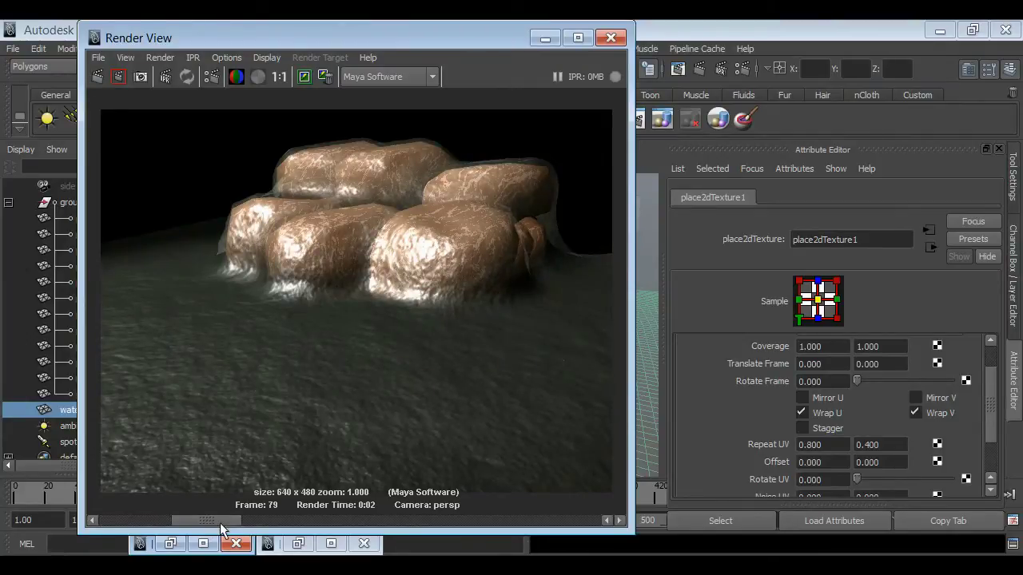
pyautogui.moveTo(220, 521); pyautogui.dragTo(137, 521)
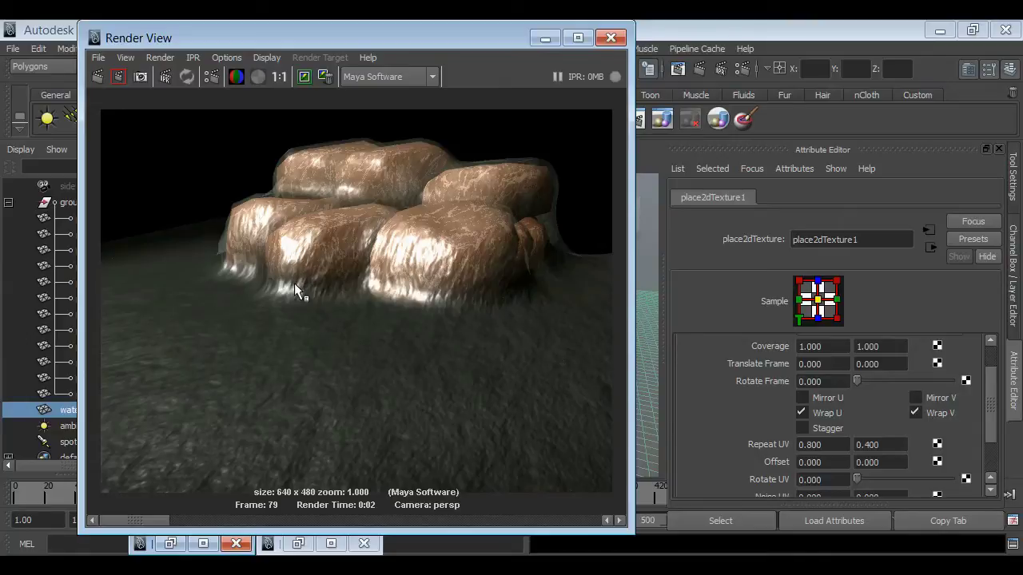
pyautogui.scroll(2, 943, 392)
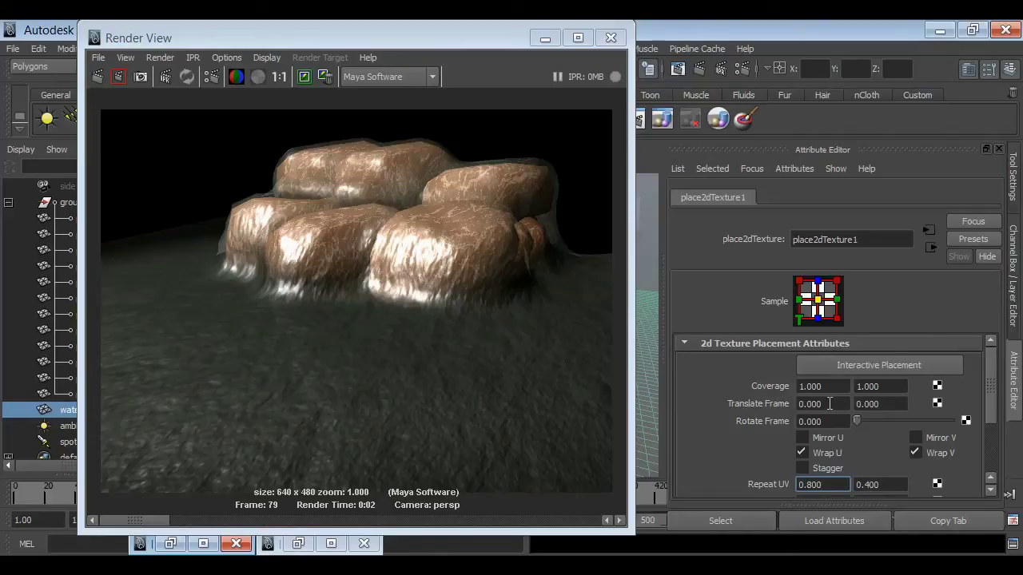
pyautogui.click(543, 40)
pyautogui.click(581, 267)
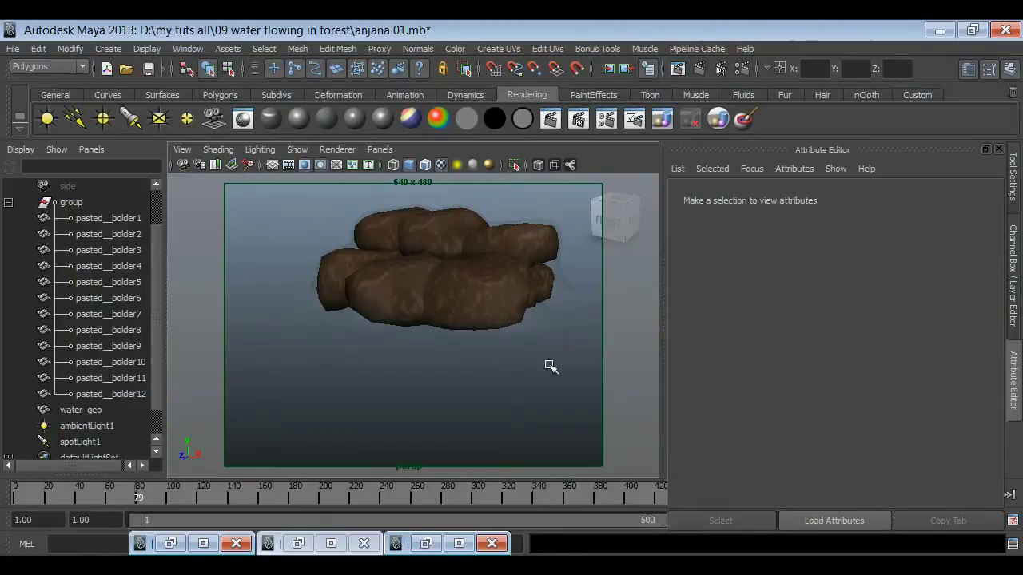
# Step: Restore Hypershade and graph the input and output network of blinn1
pyautogui.click(298, 543)
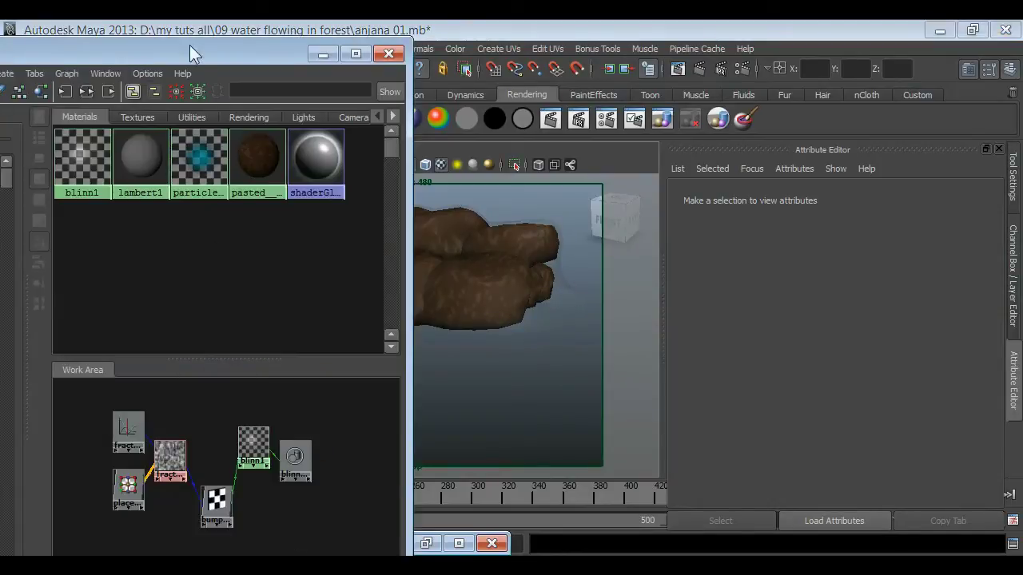
pyautogui.moveTo(190, 46); pyautogui.dragTo(248, 30)
pyautogui.click(145, 142)
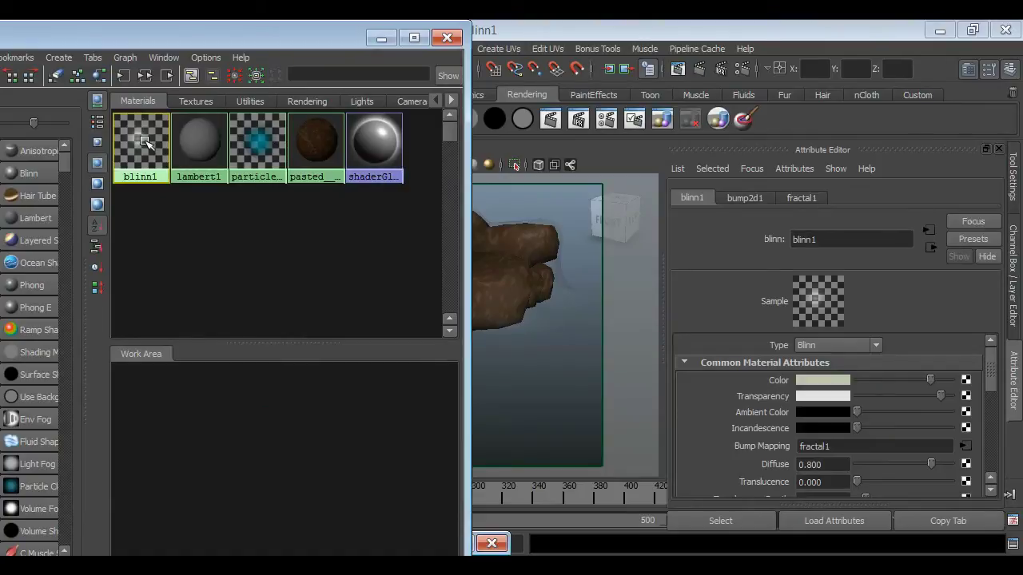
pyautogui.click(144, 76)
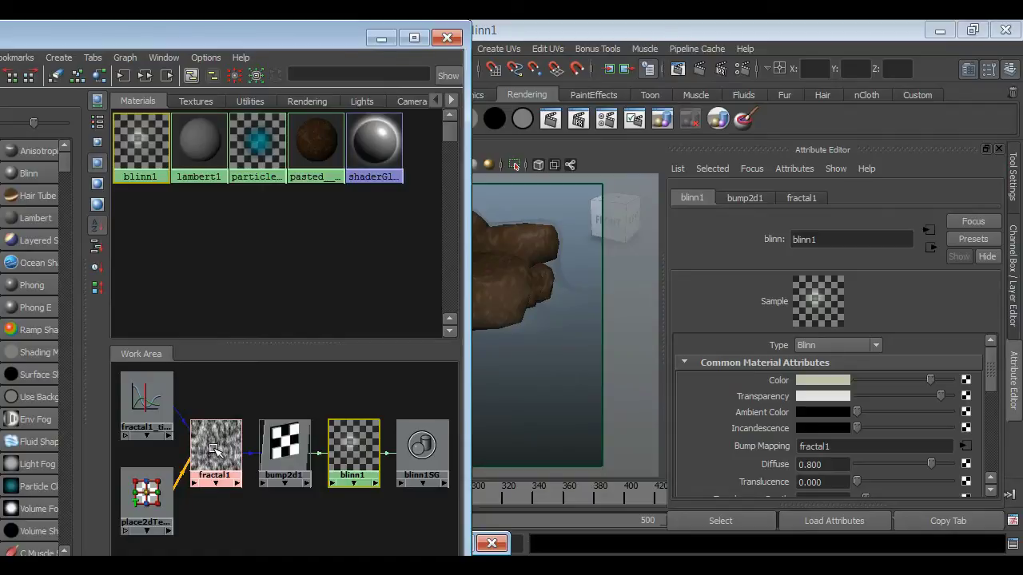
# Step: Connect fractal1 to blinn1's color, set Transparency to black, and minimize Hypershade
pyautogui.moveTo(214, 448); pyautogui.dragTo(302, 432, button='middle')
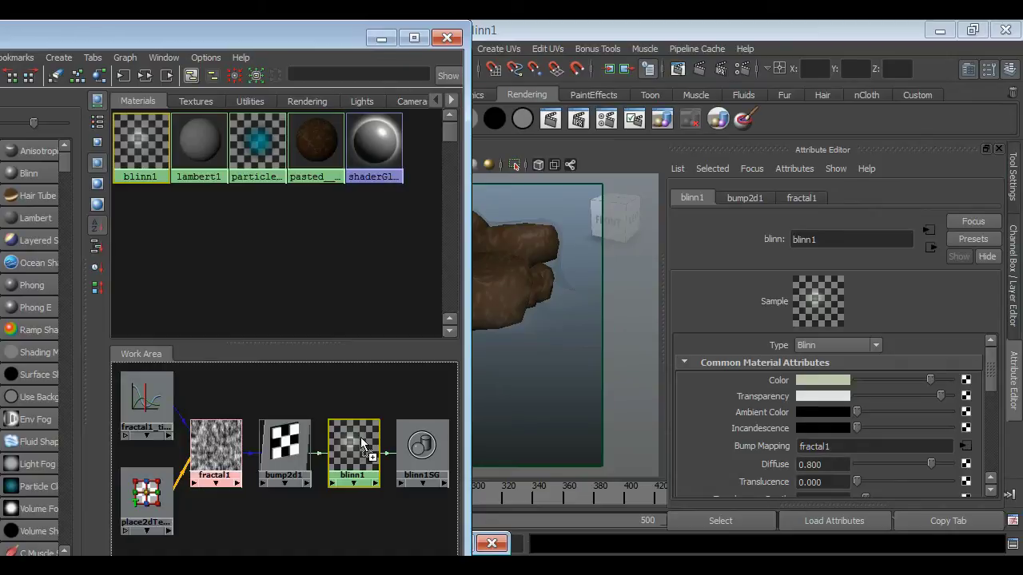
pyautogui.moveTo(362, 445); pyautogui.dragTo(362, 444, button='middle')
pyautogui.click(396, 306)
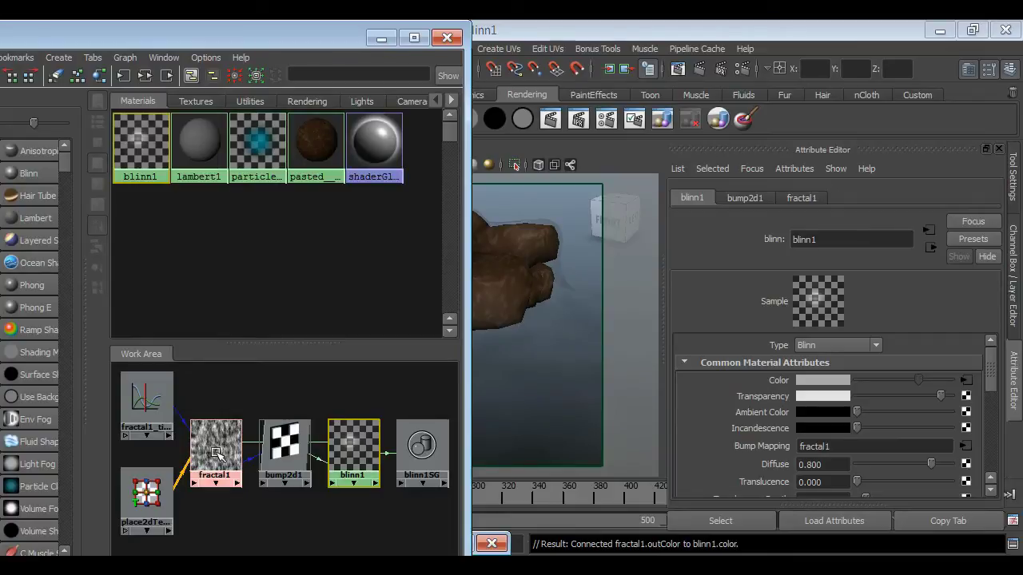
pyautogui.moveTo(932, 398); pyautogui.dragTo(603, 382)
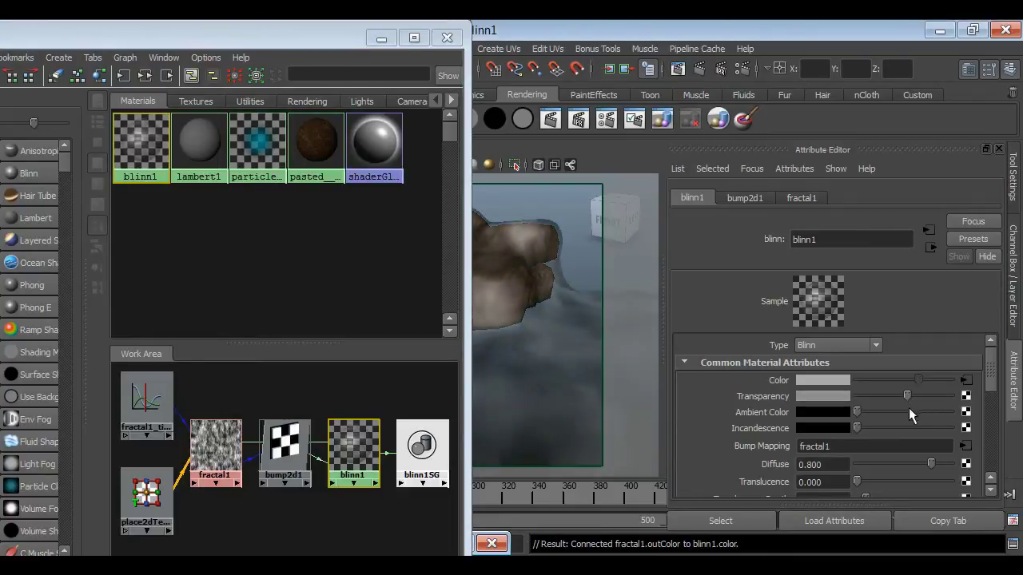
pyautogui.click(381, 38)
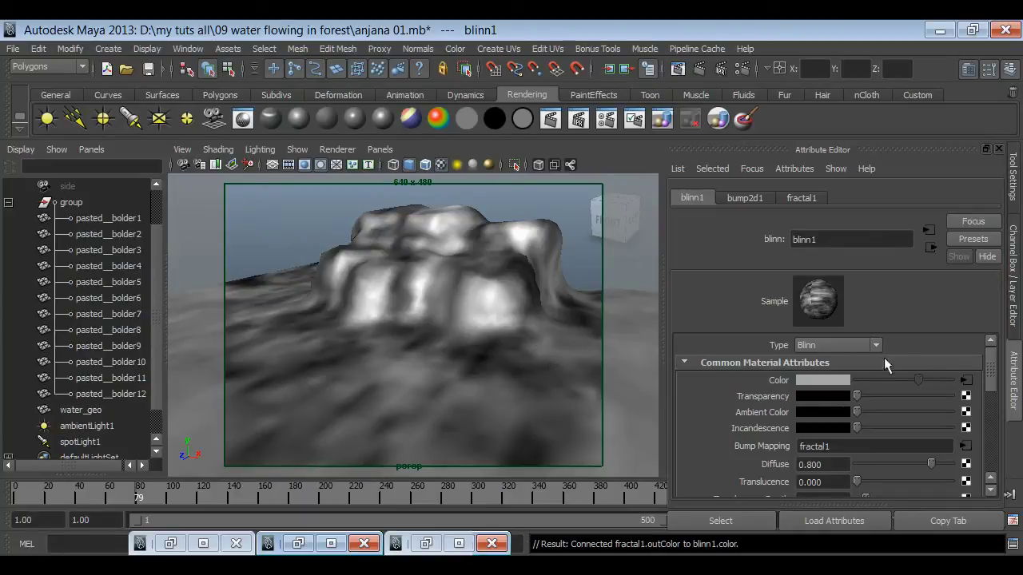
# Step: Open fractal1's place2dTexture1 settings and slide Translate Frame U to 0.310
pyautogui.click(800, 198)
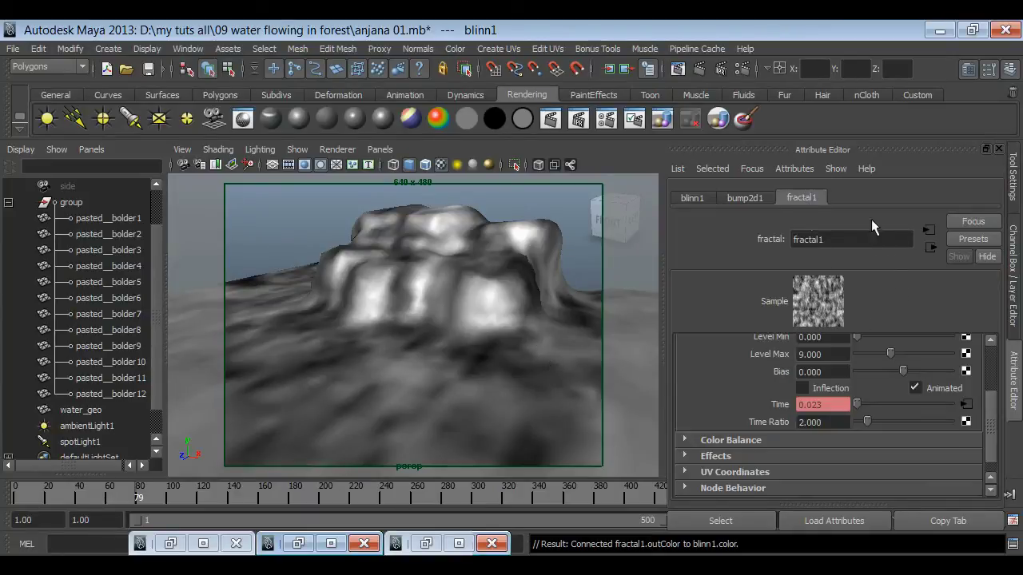
pyautogui.click(928, 230)
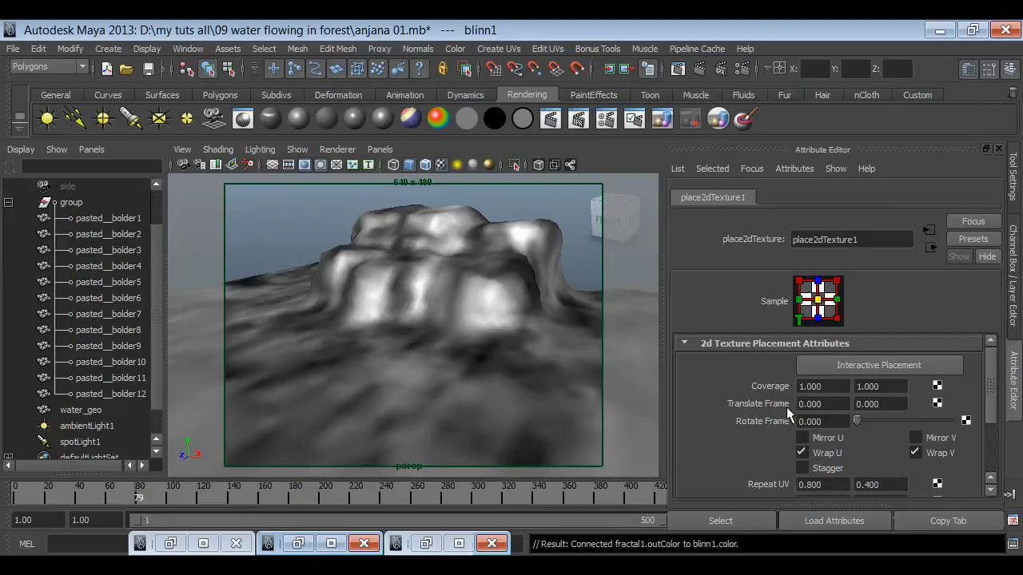
pyautogui.keyDown('ctrl'); pyautogui.moveTo(832, 404); pyautogui.dragTo(900, 420); pyautogui.keyUp('ctrl')
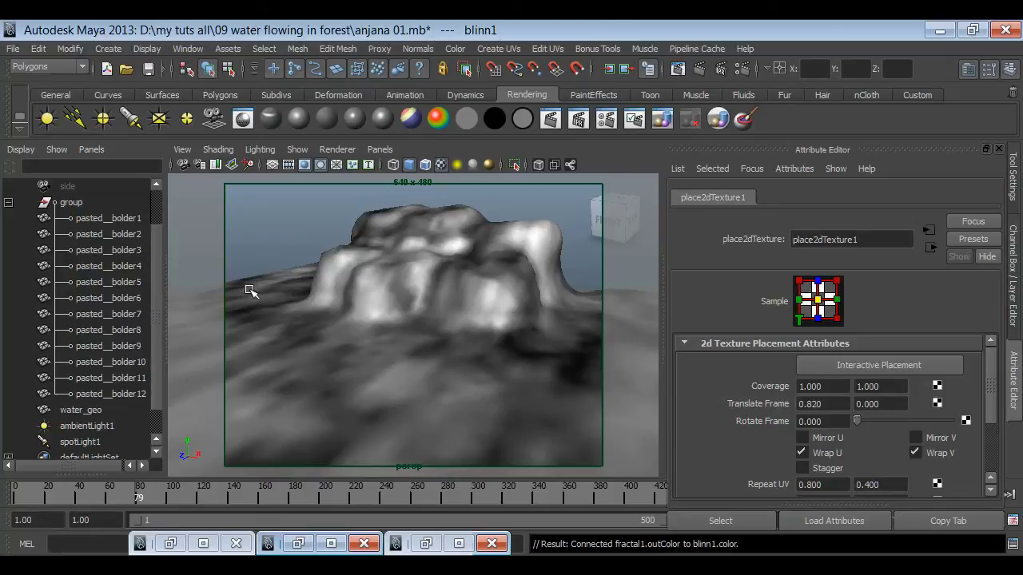
pyautogui.moveTo(831, 403)
pyautogui.keyDown('ctrl'); pyautogui.mouseDown()
pyautogui.moveTo(845, 404)
pyautogui.moveTo(794, 404)
pyautogui.mouseUp(); pyautogui.keyUp('ctrl')
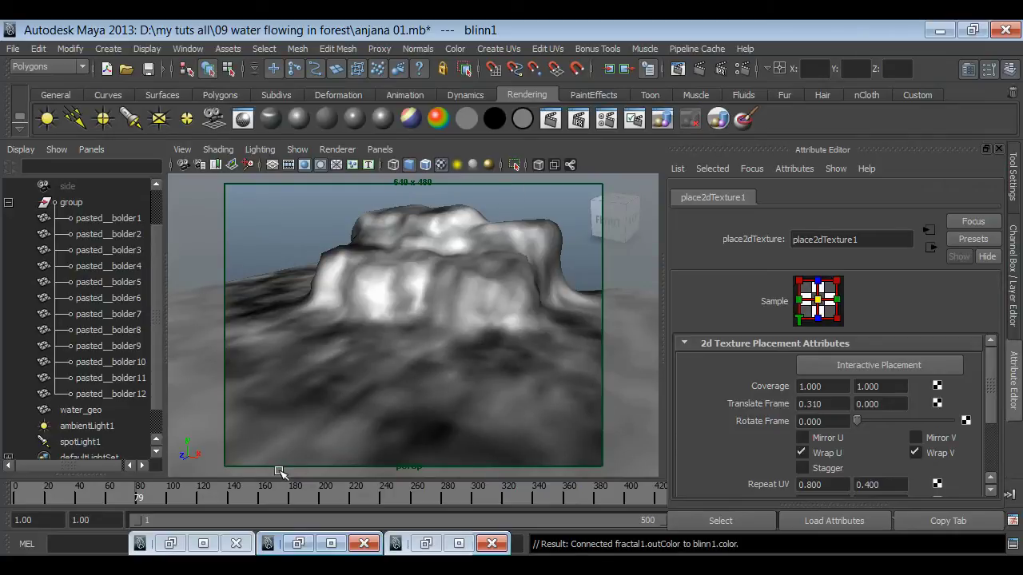
# Step: Try several Translate Frame V offsets, settle on 0, and return the timeline to frame 1
pyautogui.keyDown('ctrl'); pyautogui.moveTo(887, 403); pyautogui.dragTo(938, 415); pyautogui.keyUp('ctrl')
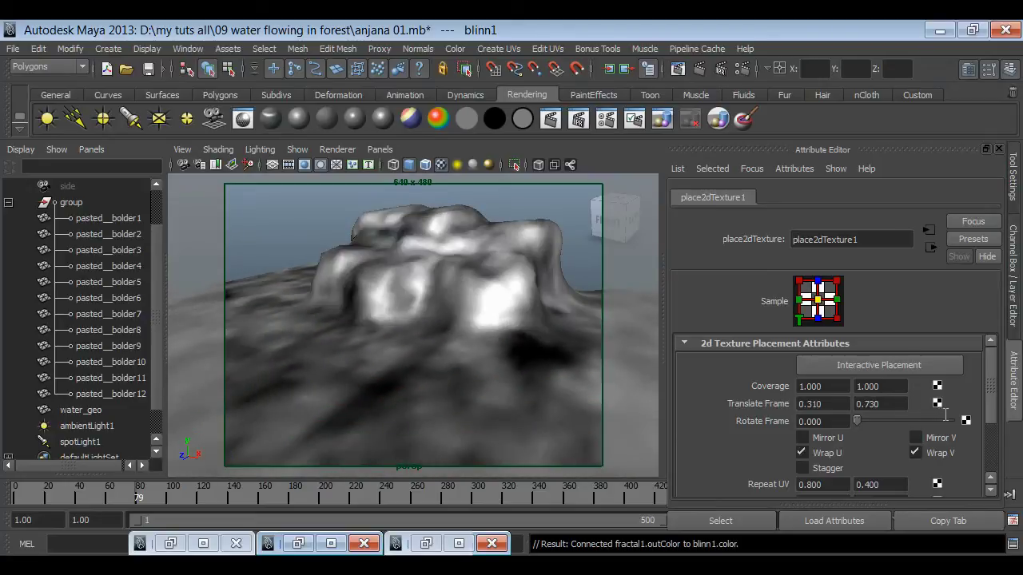
pyautogui.keyDown('ctrl'); pyautogui.moveTo(938, 415); pyautogui.dragTo(957, 419); pyautogui.keyUp('ctrl')
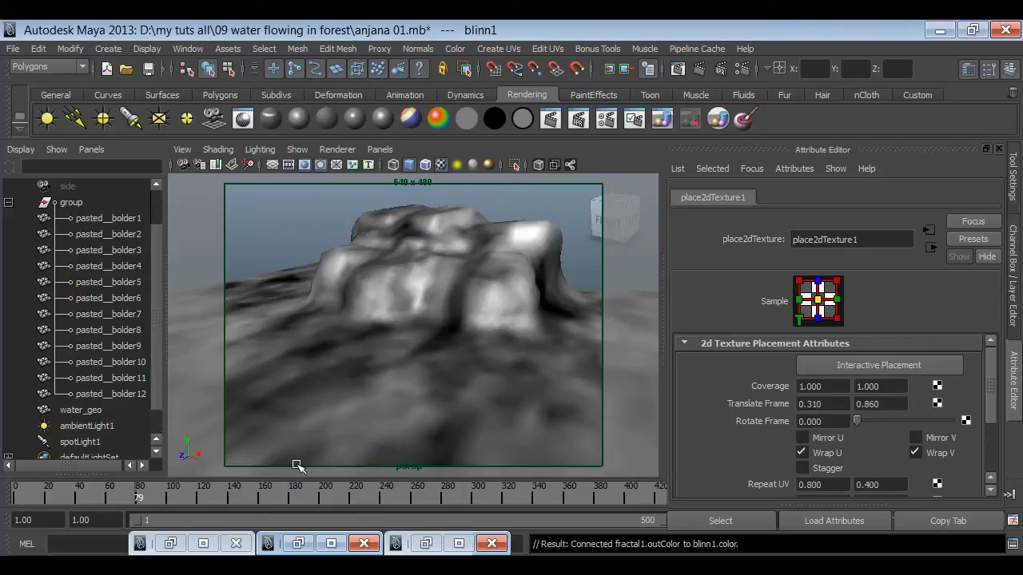
pyautogui.keyDown('ctrl'); pyautogui.moveTo(894, 403); pyautogui.dragTo(839, 418); pyautogui.keyUp('ctrl')
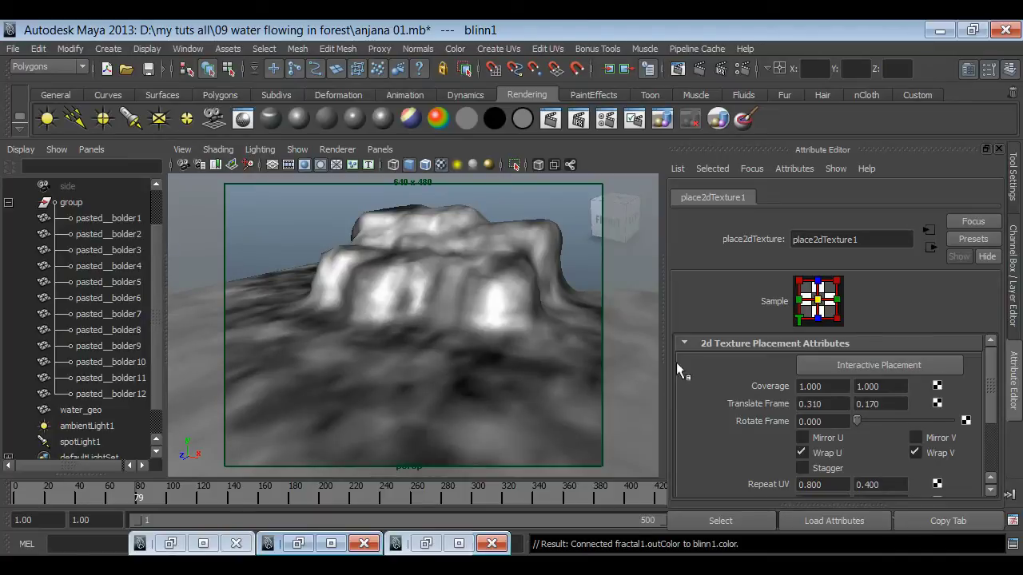
pyautogui.keyDown('ctrl'); pyautogui.moveTo(896, 404); pyautogui.dragTo(868, 404); pyautogui.keyUp('ctrl')
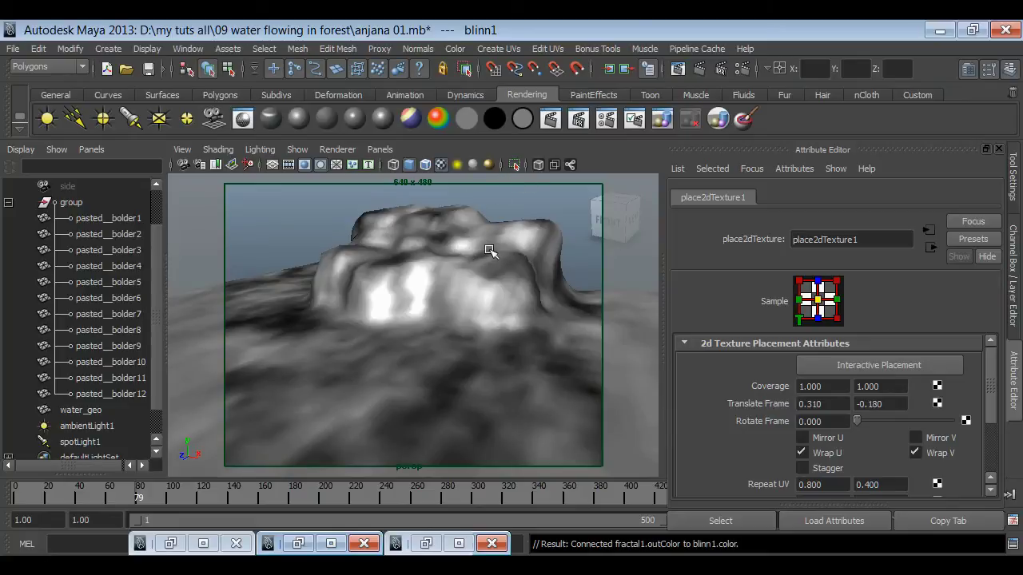
pyautogui.keyDown('ctrl'); pyautogui.moveTo(906, 410); pyautogui.dragTo(882, 411); pyautogui.keyUp('ctrl')
pyautogui.write('-0.400')
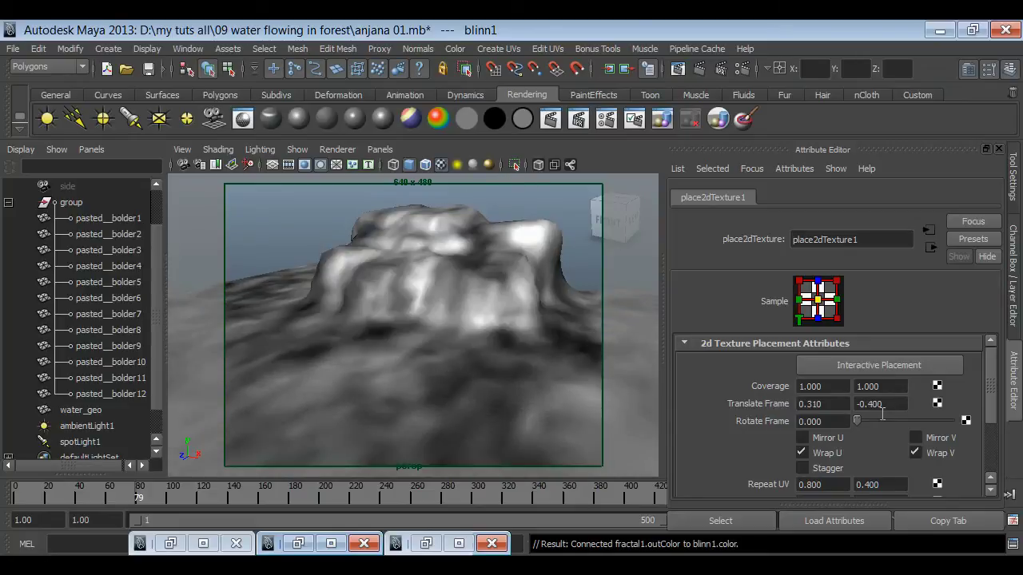
pyautogui.doubleClick(884, 411)
pyautogui.write('0')
pyautogui.press('Return')
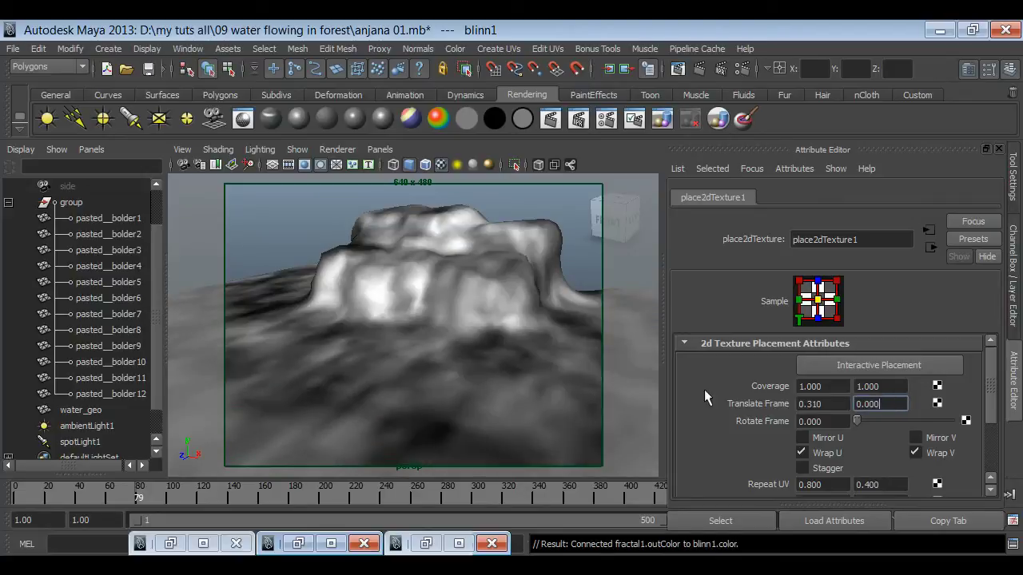
pyautogui.moveTo(141, 497); pyautogui.dragTo(16, 496)
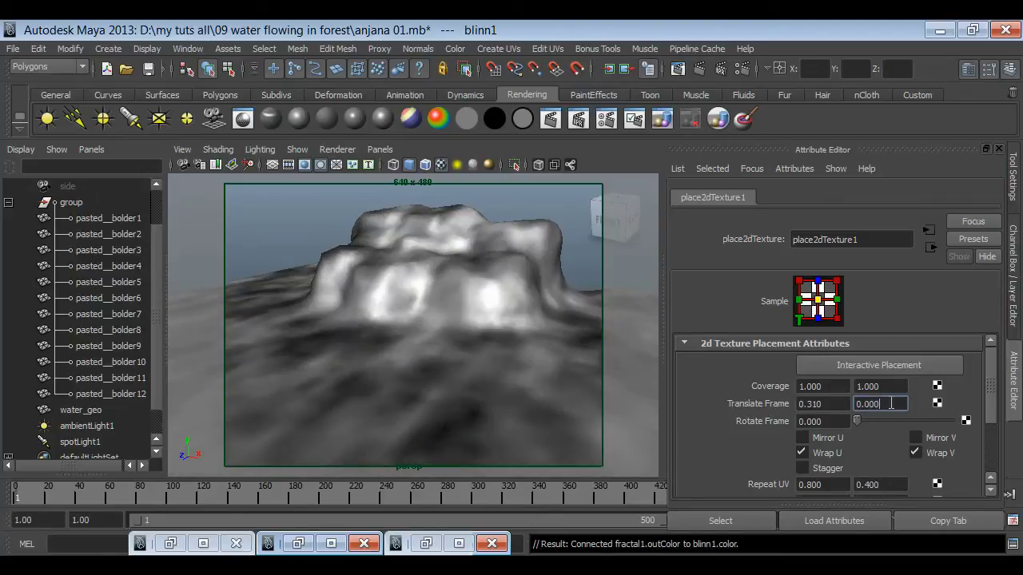
# Step: Key Translate Frame V at frame 1, then change its value to 0.800
pyautogui.rightClick(897, 406)
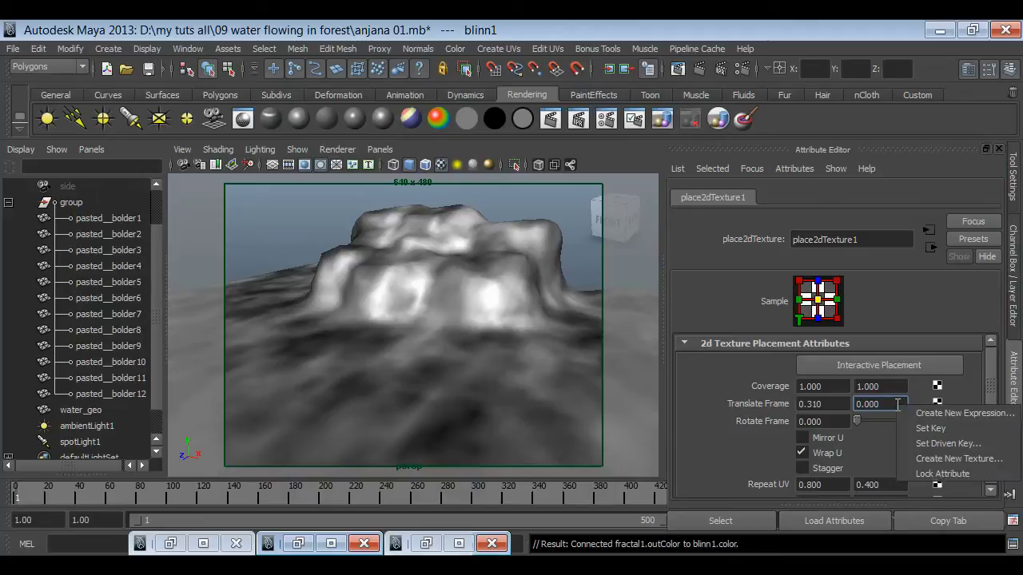
pyautogui.click(932, 427)
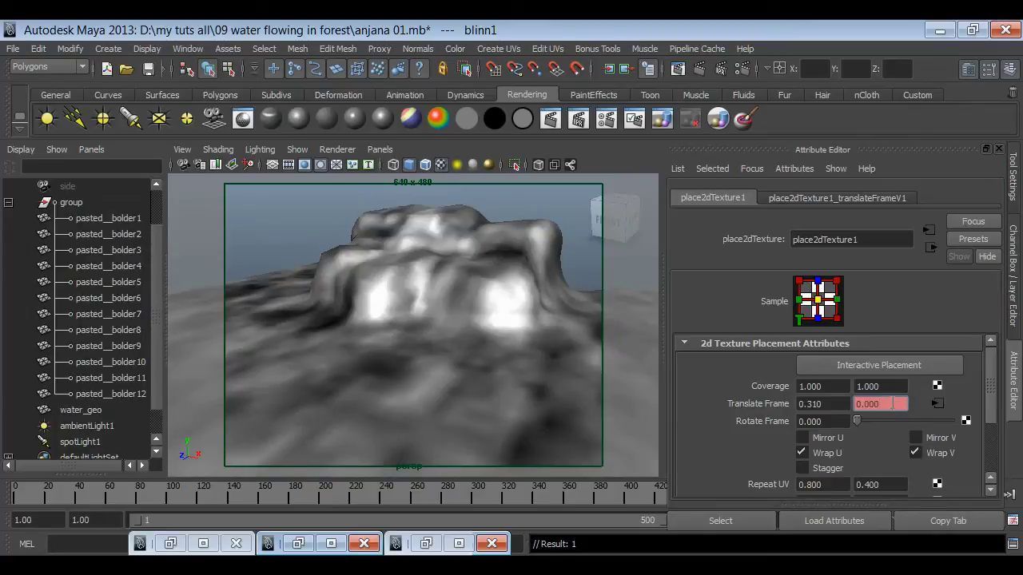
pyautogui.press('BackSpace')
pyautogui.press('BackSpace')
pyautogui.press('BackSpace')
pyautogui.write('.8')
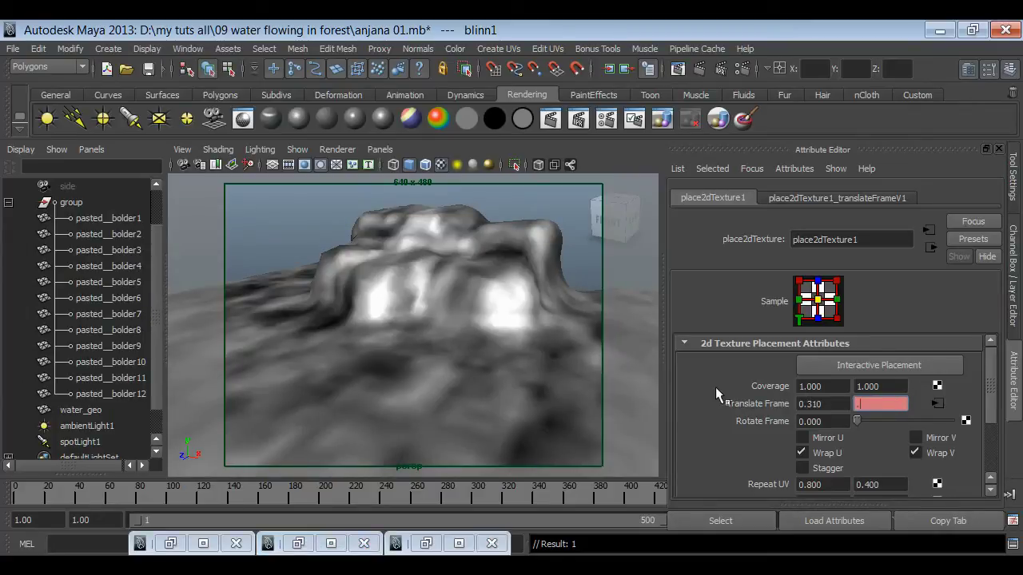
pyautogui.press('Return')
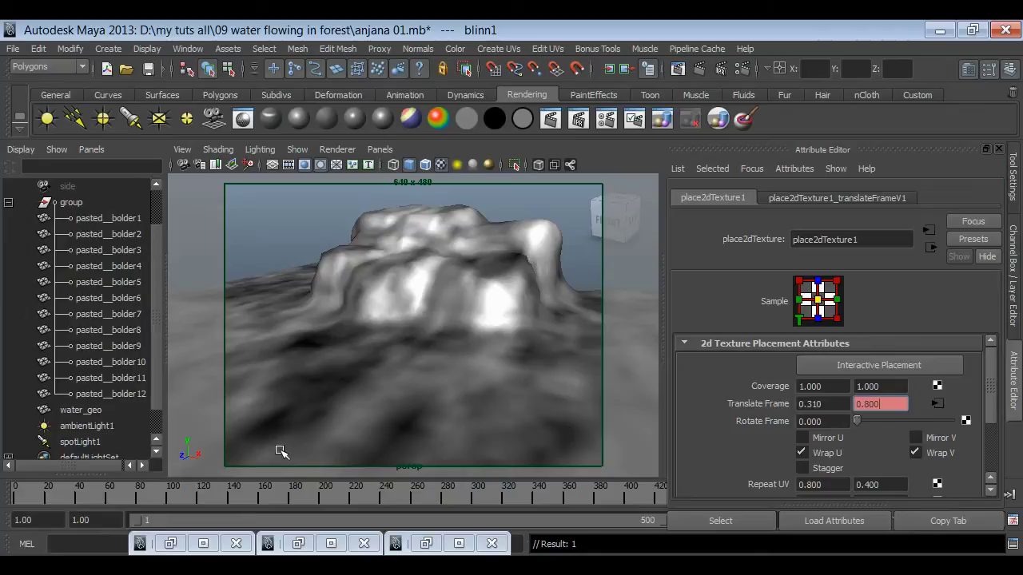
pyautogui.hotkey('ctrl', 'z')
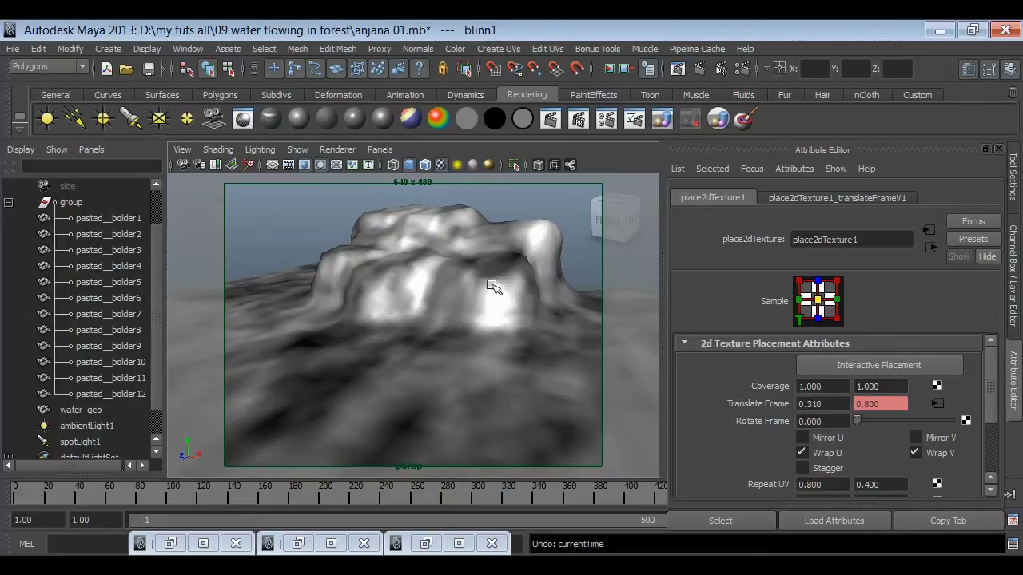
# Step: Disconnect fractal1 from the water's Color, give it a light tint, and set Transparency to 0.9
pyautogui.click(584, 312)
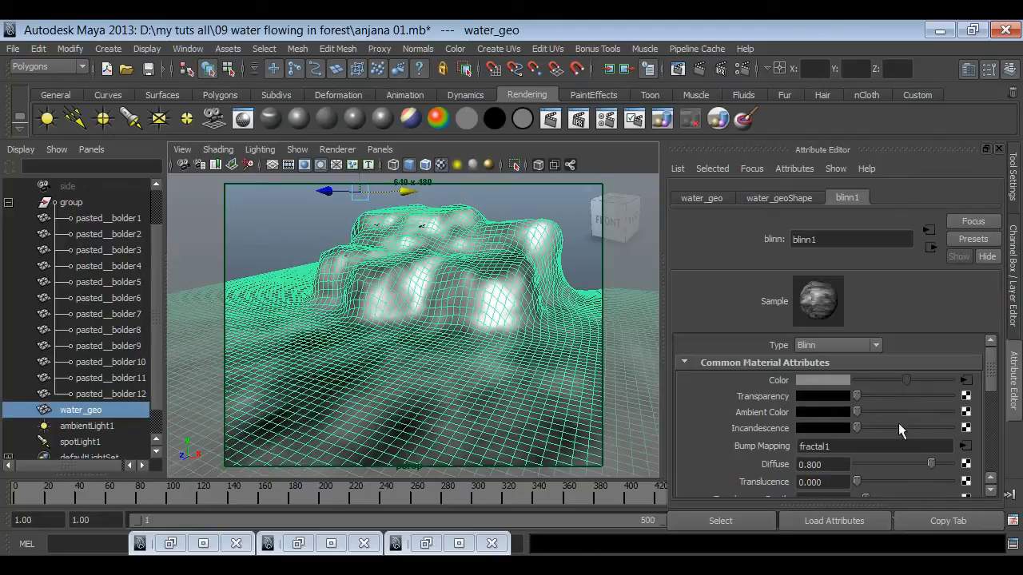
pyautogui.rightClick(785, 381)
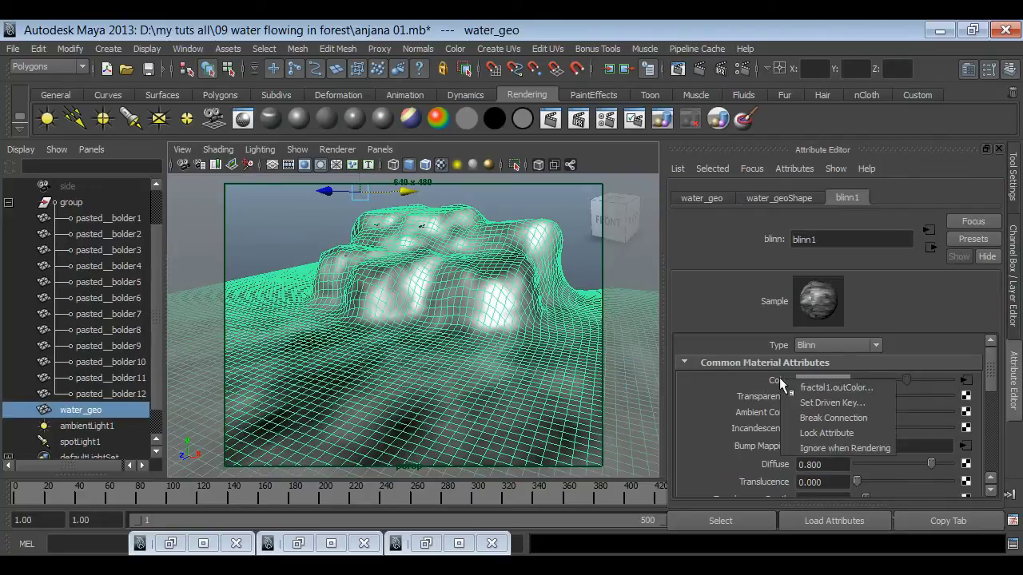
pyautogui.click(800, 417)
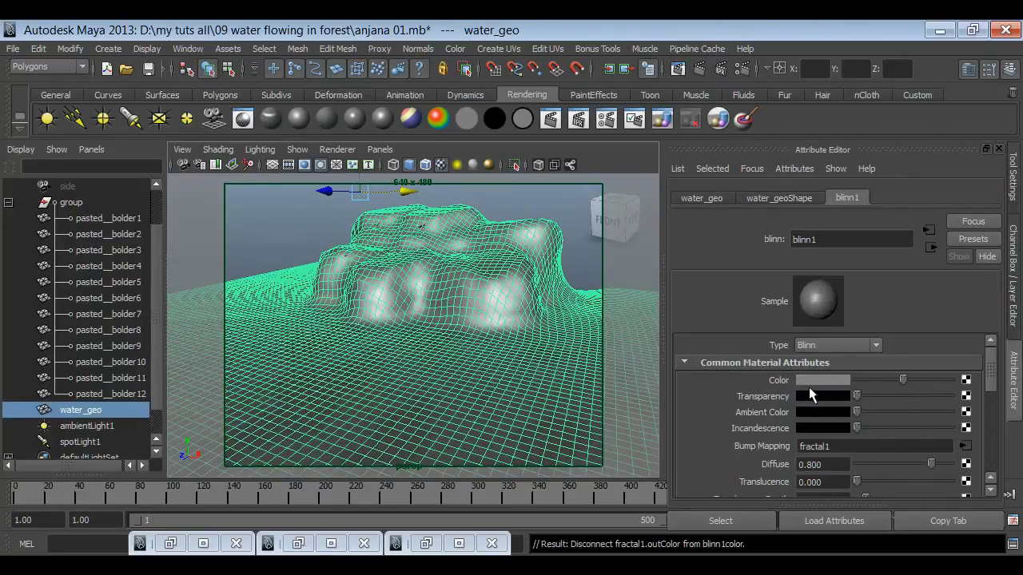
pyautogui.click(813, 378)
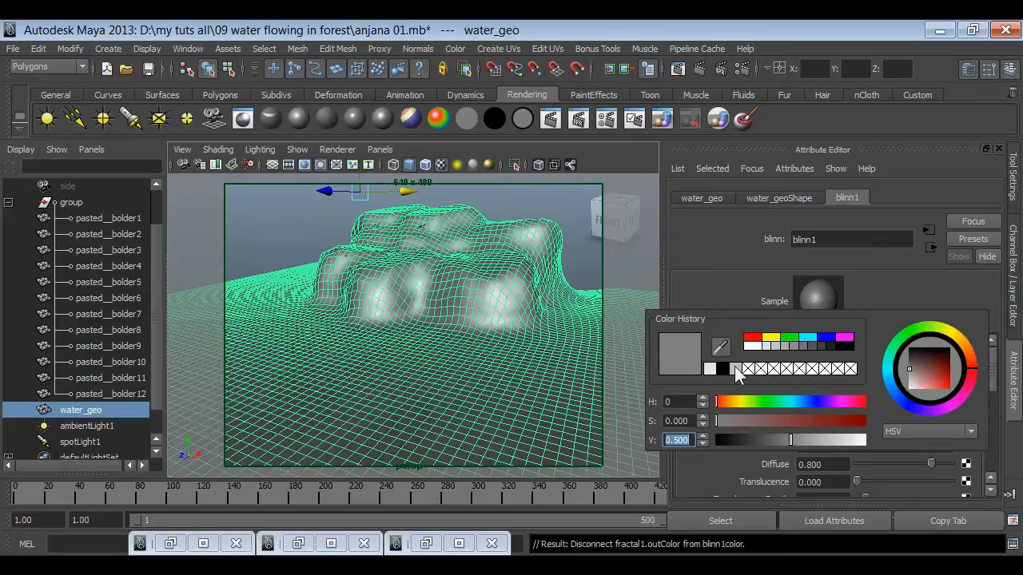
pyautogui.click(736, 370)
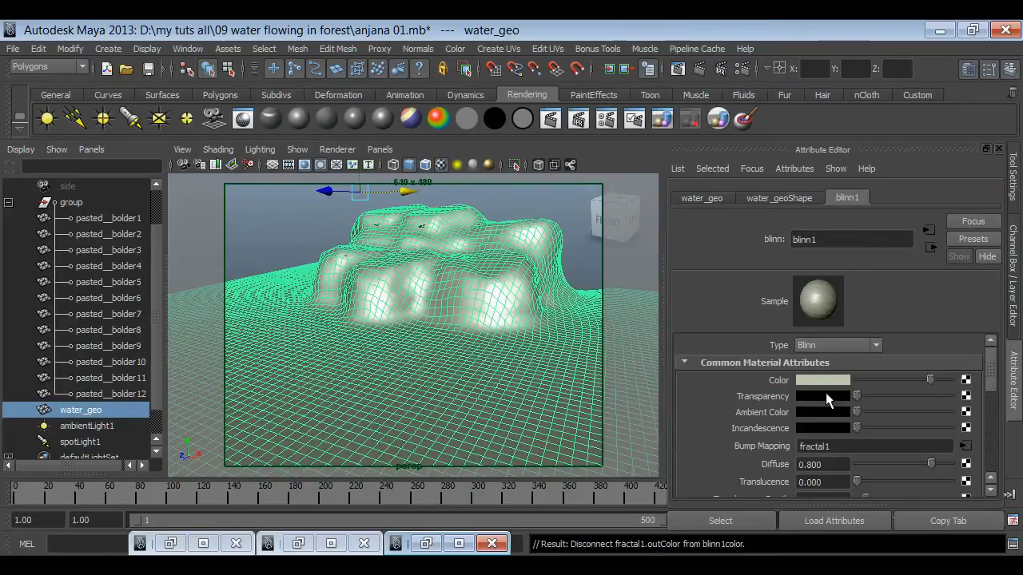
pyautogui.click(826, 393)
pyautogui.doubleClick(692, 454)
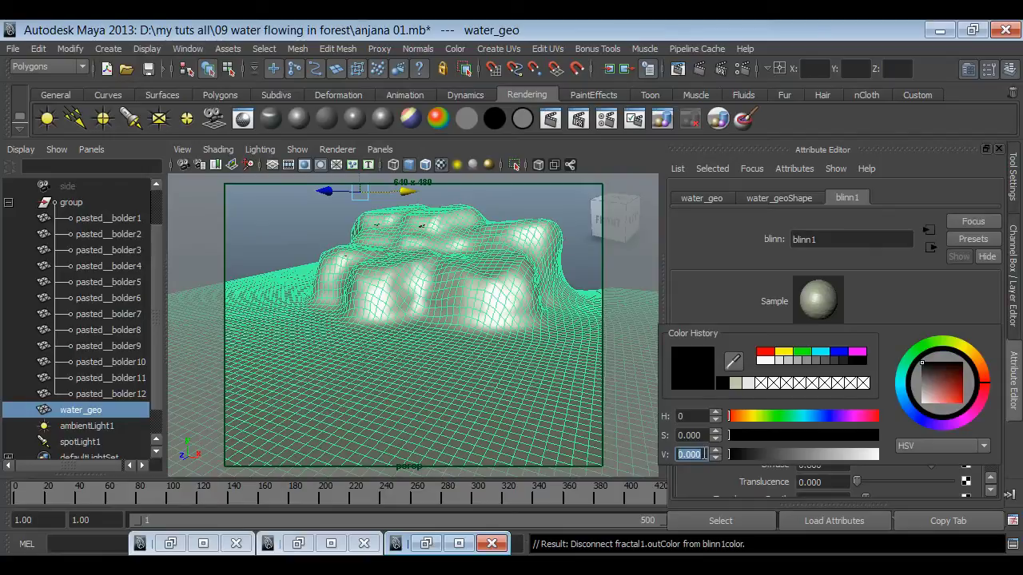
pyautogui.write('.9')
pyautogui.press('Return')
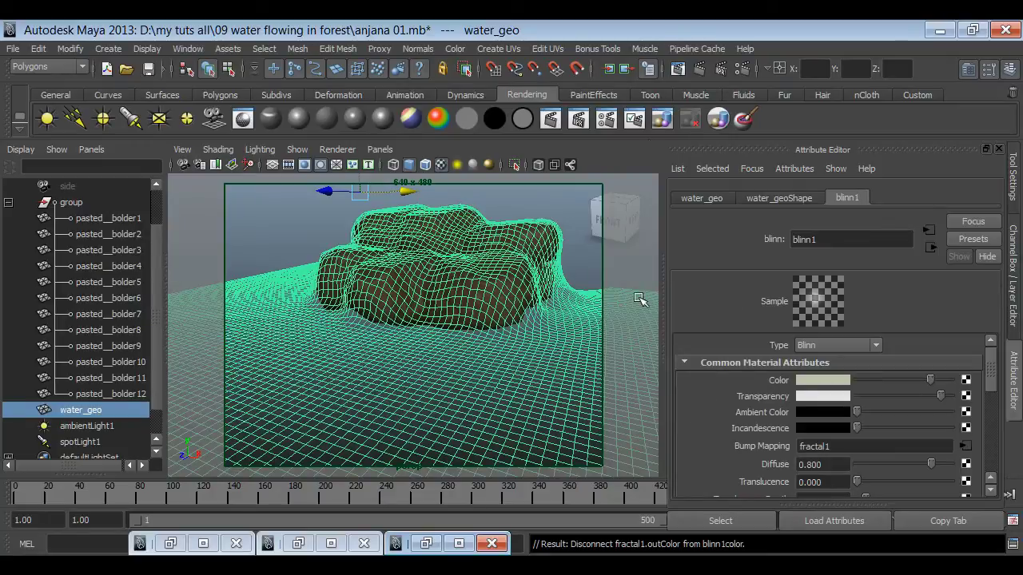
# Step: Render test frames, including frame 193, and compare them with the stored frame 1 render
pyautogui.click(551, 118)
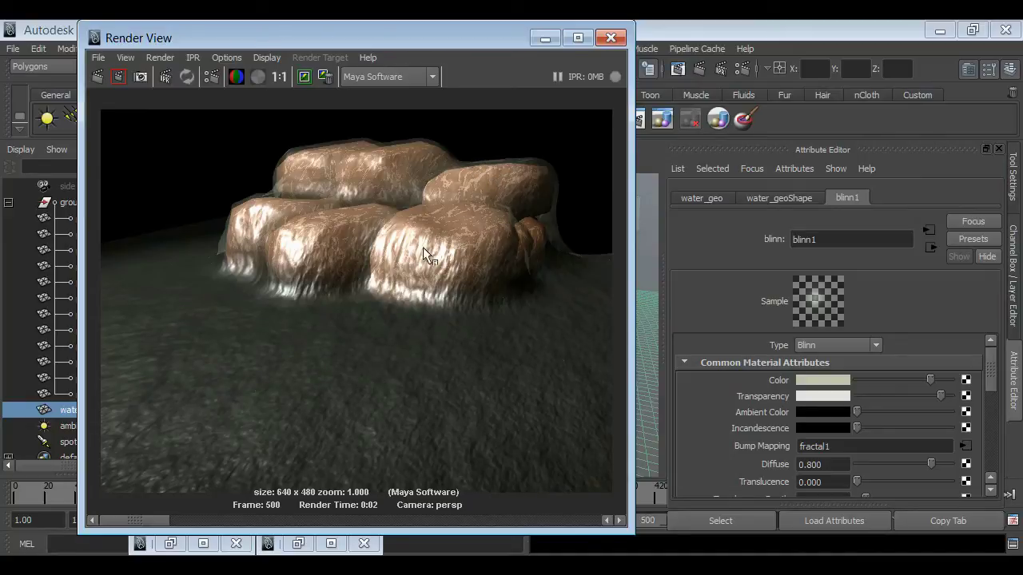
pyautogui.click(545, 37)
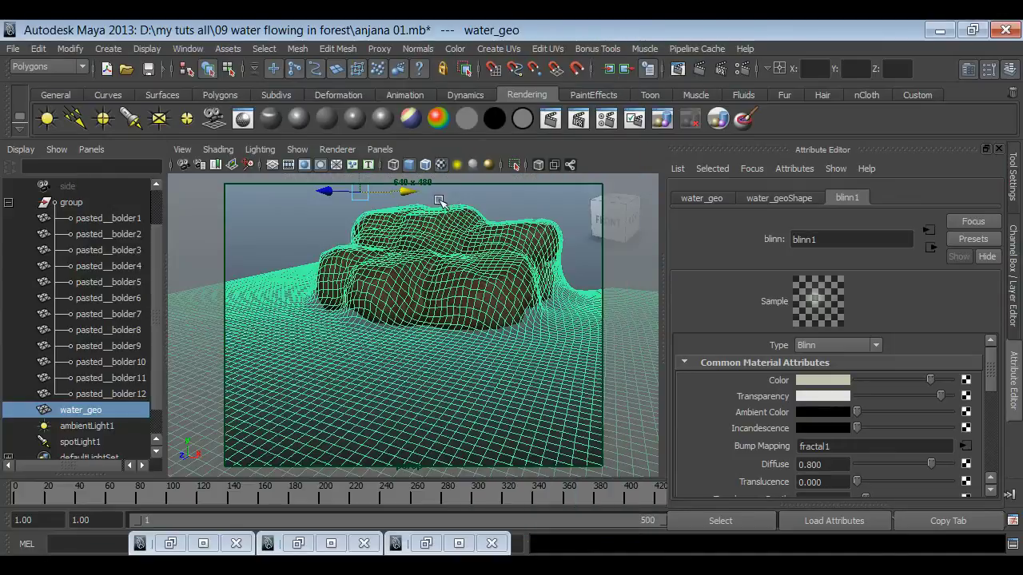
pyautogui.click(552, 120)
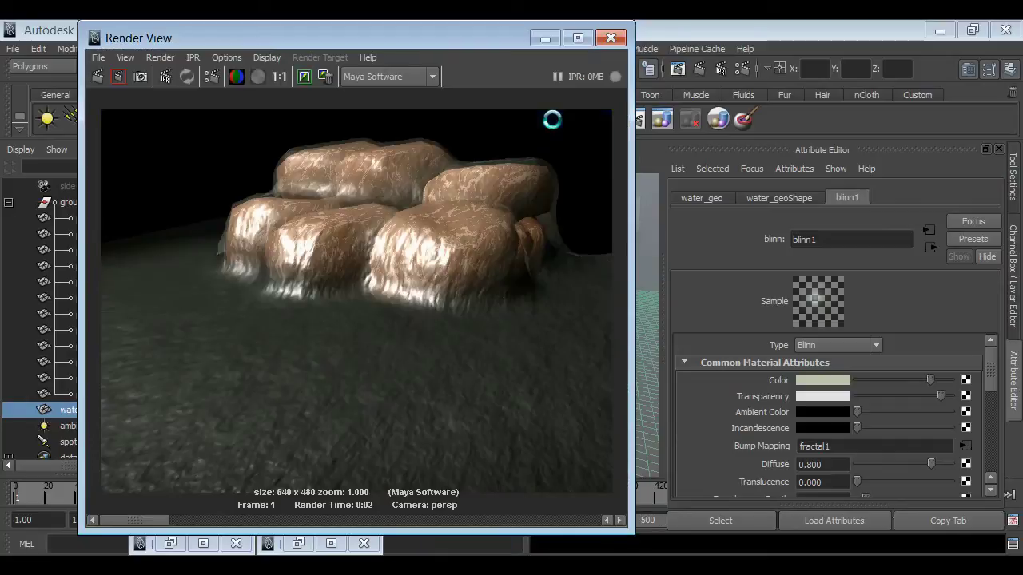
pyautogui.click(545, 38)
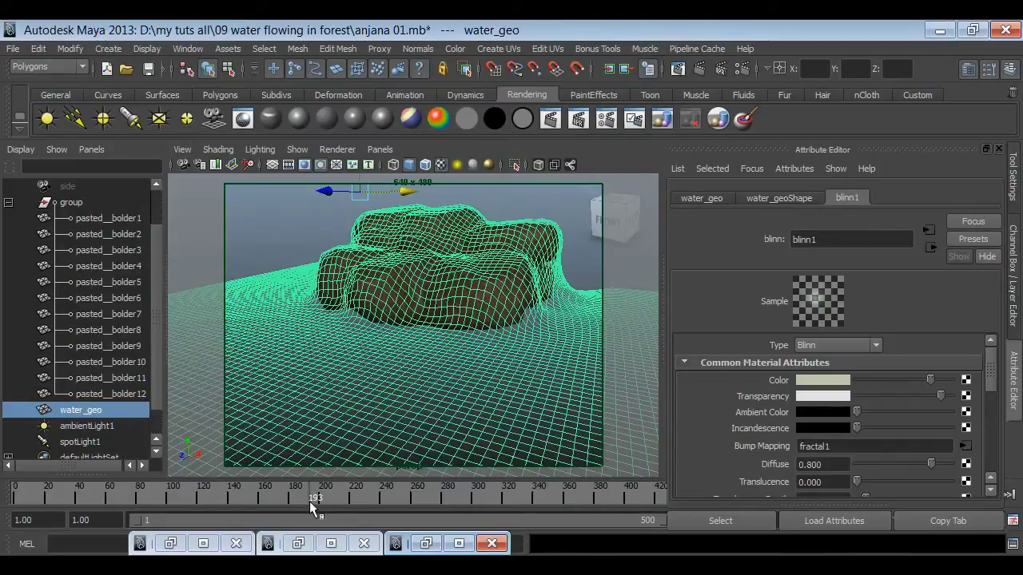
pyautogui.click(550, 122)
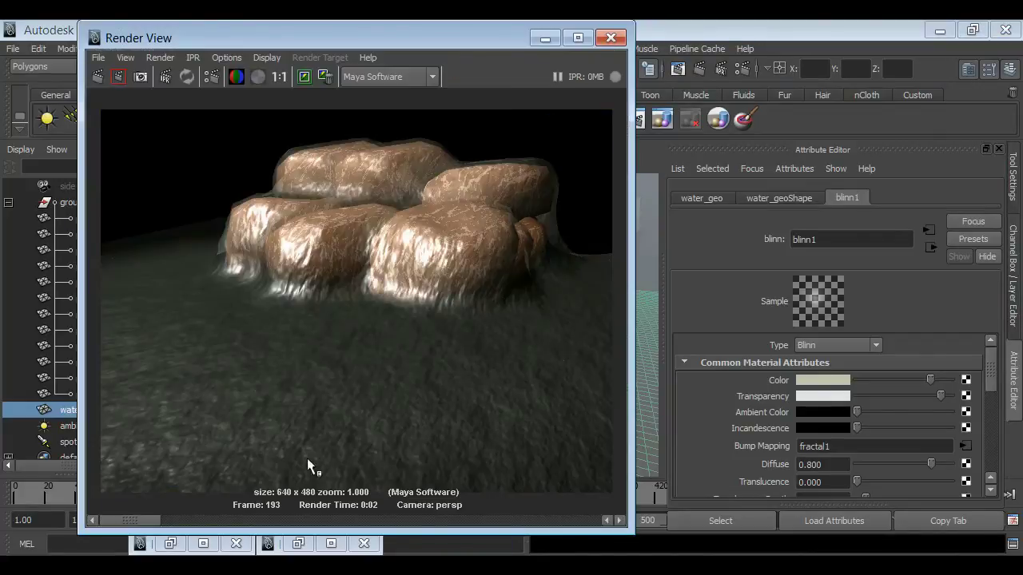
pyautogui.moveTo(140, 518); pyautogui.dragTo(192, 523)
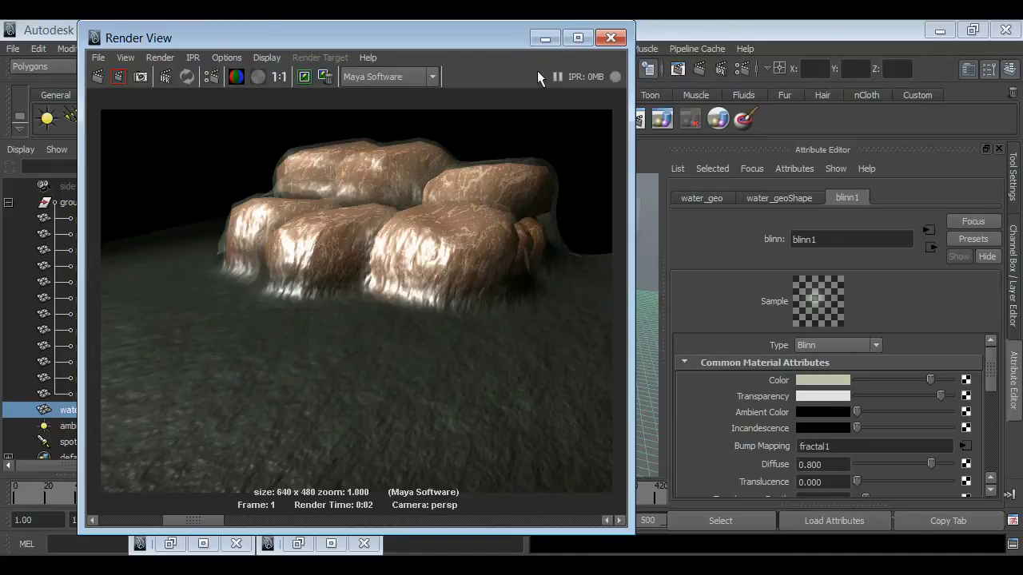
pyautogui.click(545, 39)
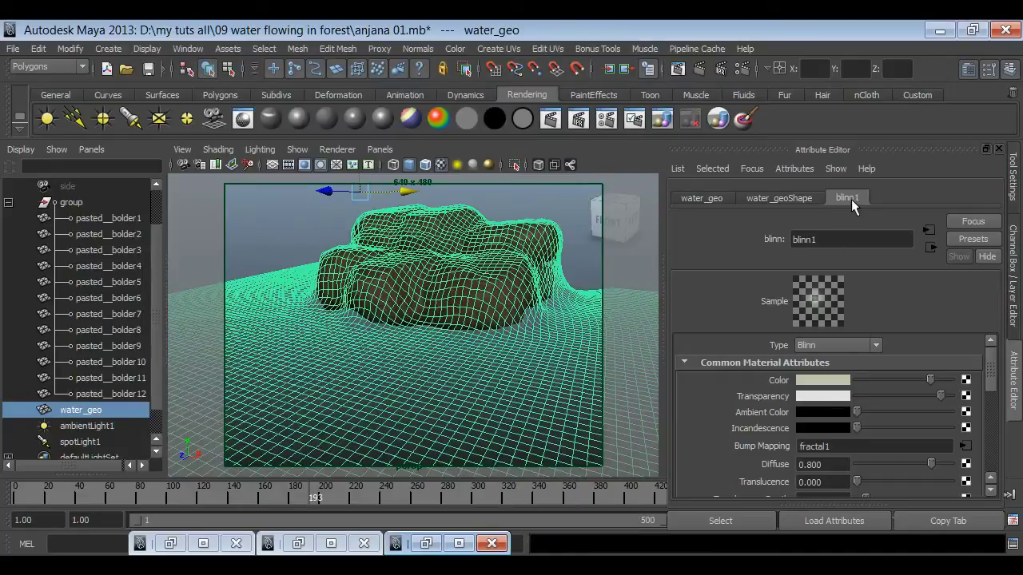
# Step: Lower blinn1's specular Eccentricity to 0.085 and Specular Roll Off to 0.282
pyautogui.moveTo(991, 384); pyautogui.dragTo(985, 429)
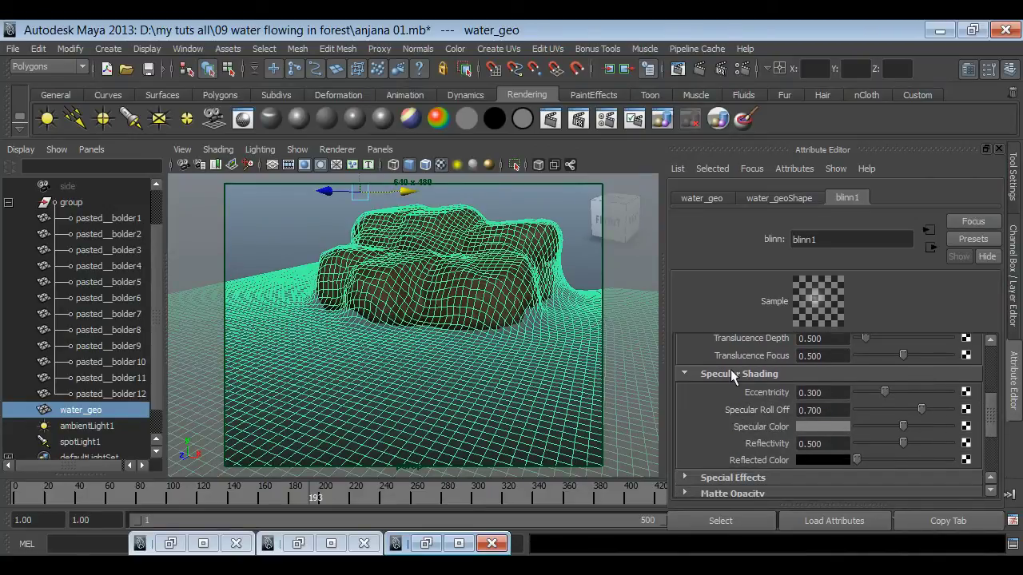
pyautogui.click(885, 391)
pyautogui.moveTo(883, 391)
pyautogui.mouseDown()
pyautogui.moveTo(862, 392)
pyautogui.moveTo(882, 412)
pyautogui.mouseUp()
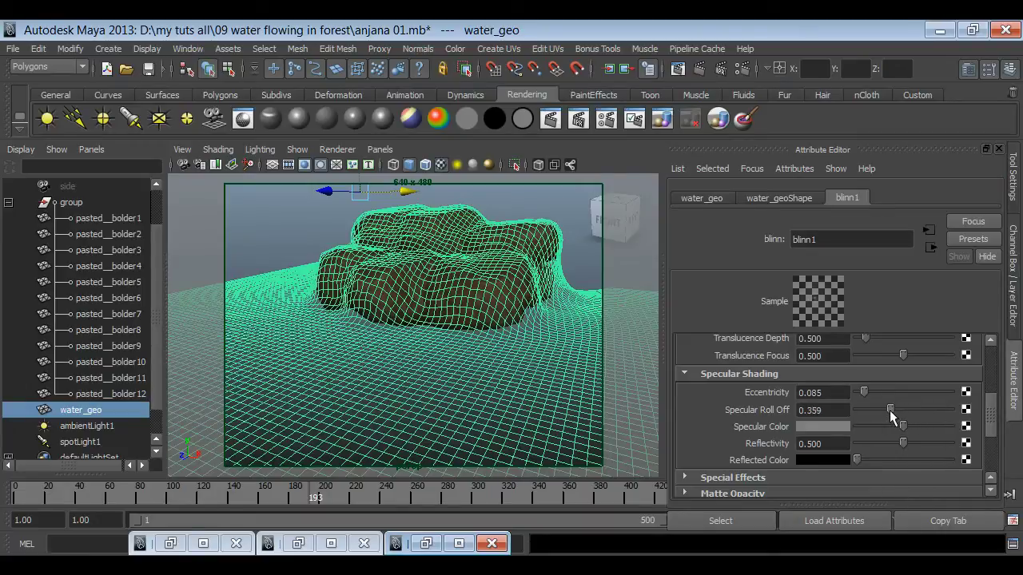
# Step: Re-render the test frame to check the duller highlights, then open Render Settings
pyautogui.click(700, 68)
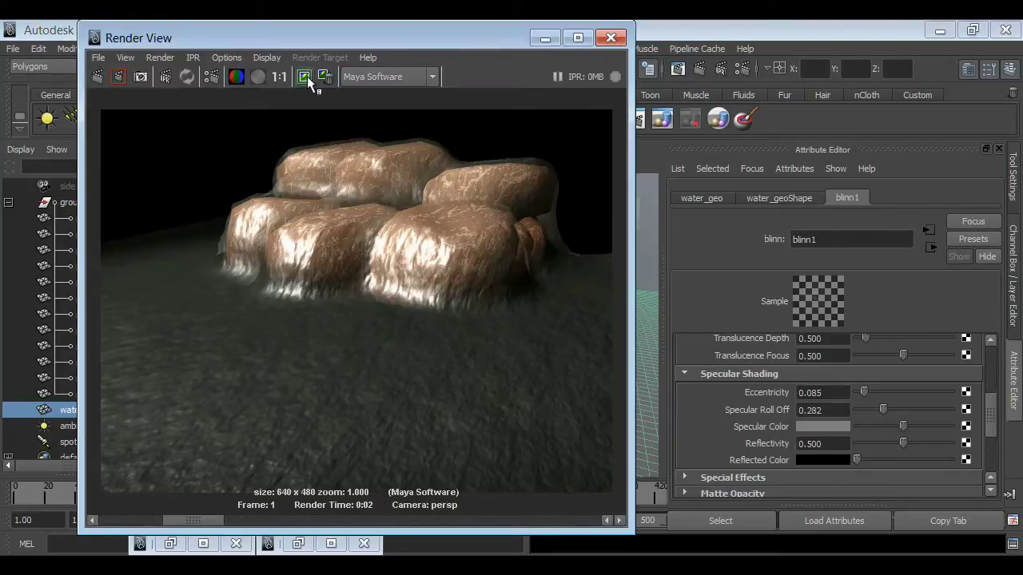
pyautogui.click(305, 76)
pyautogui.click(98, 76)
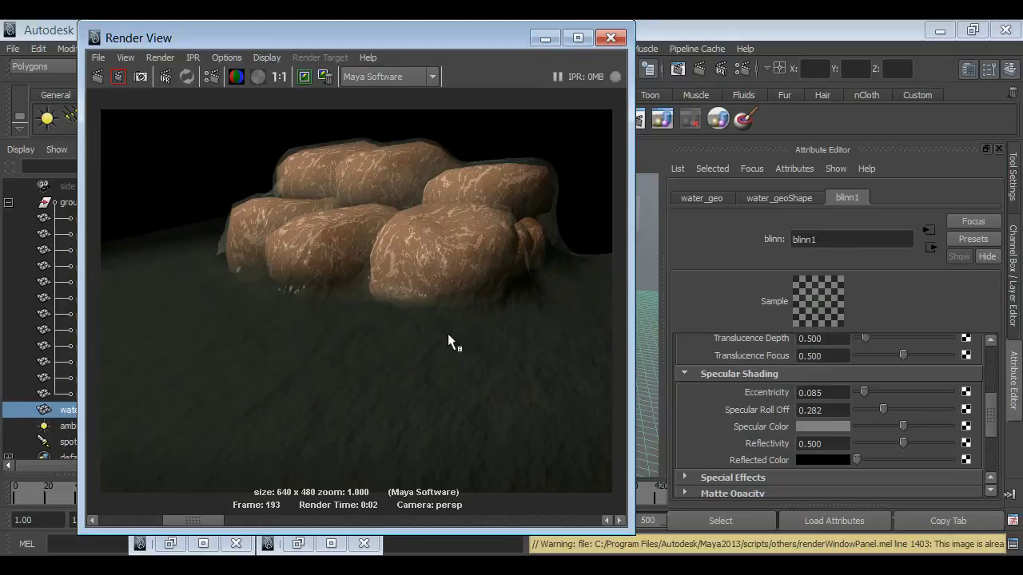
pyautogui.click(210, 75)
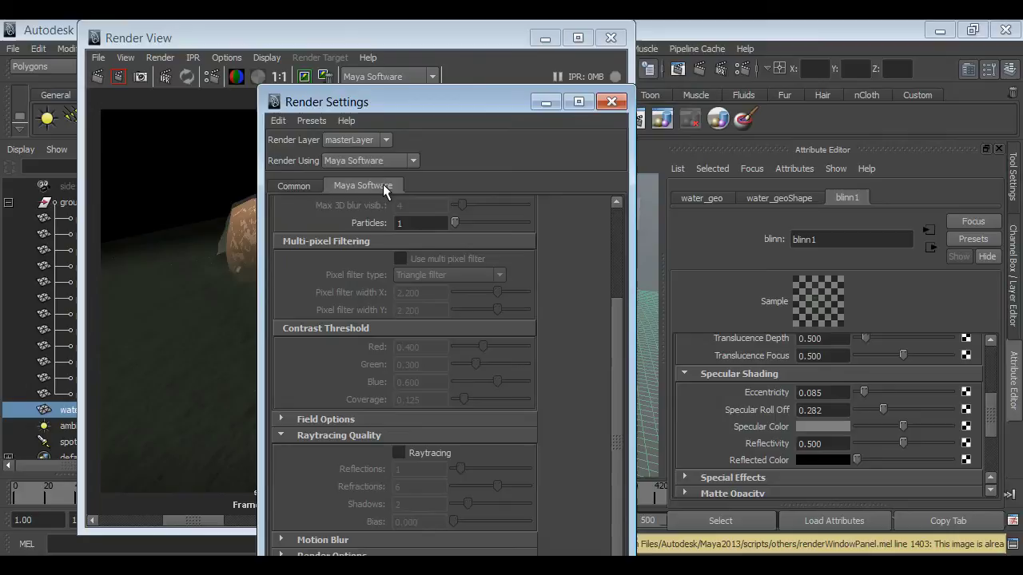
# Step: Enable Maya Software raytracing with Reflections set to 6
pyautogui.click(397, 452)
pyautogui.doubleClick(411, 469)
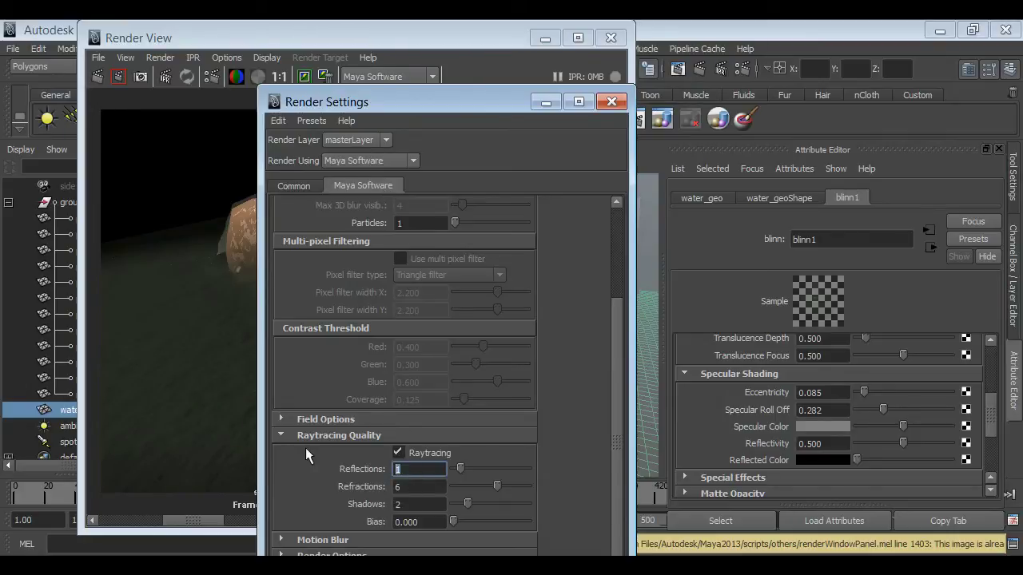
pyautogui.write('6')
pyautogui.press('Return')
# Step: Re-render frame 193 and compare the water's reflections with the previous render
pyautogui.click(546, 102)
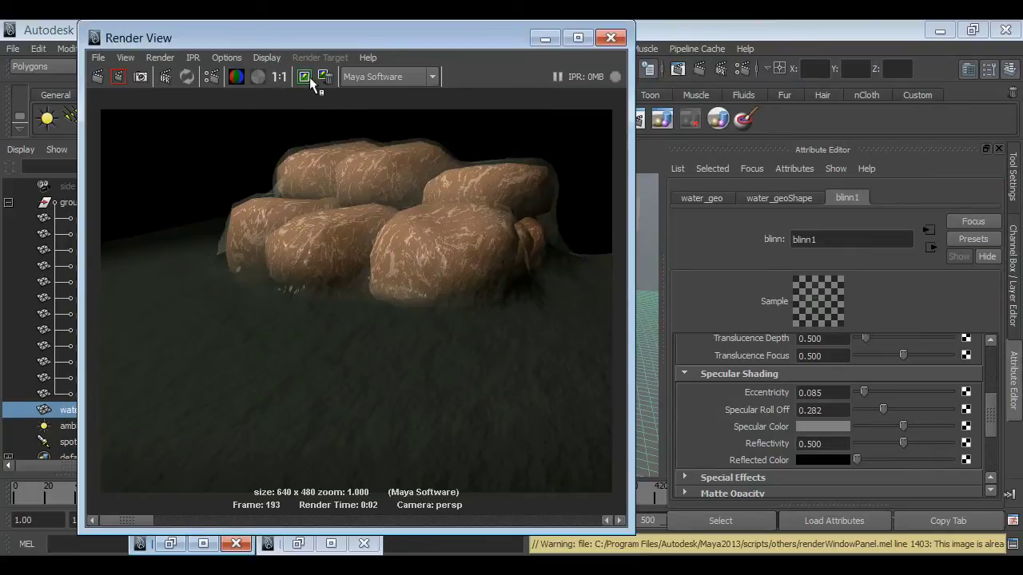
pyautogui.click(93, 75)
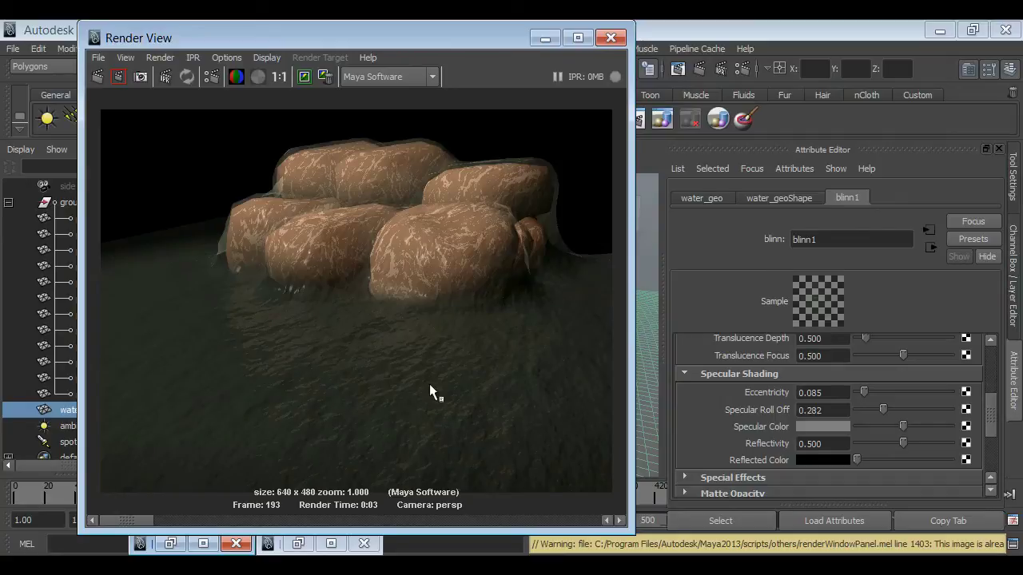
pyautogui.moveTo(125, 520); pyautogui.dragTo(189, 525)
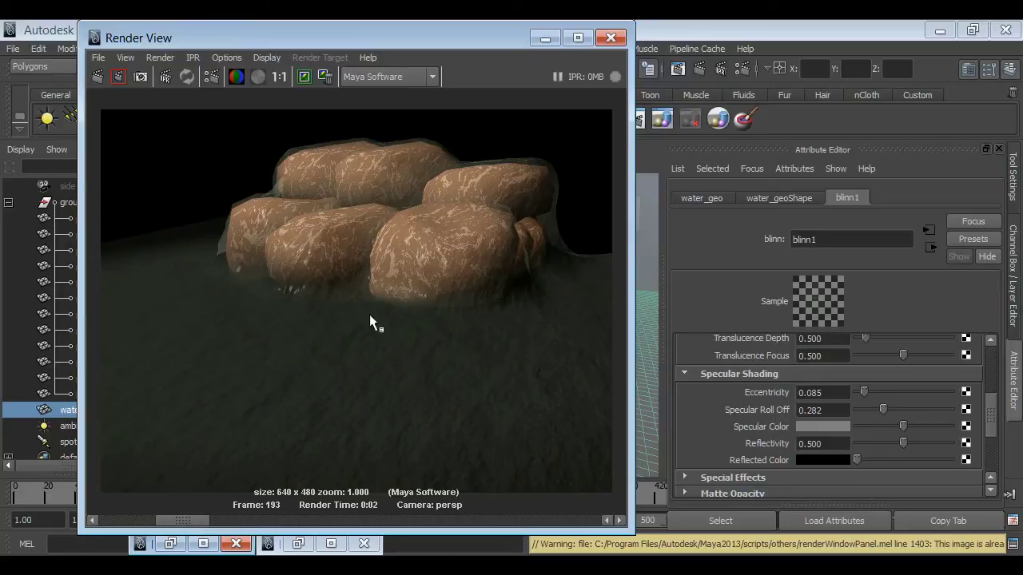
pyautogui.moveTo(188, 521); pyautogui.dragTo(111, 518)
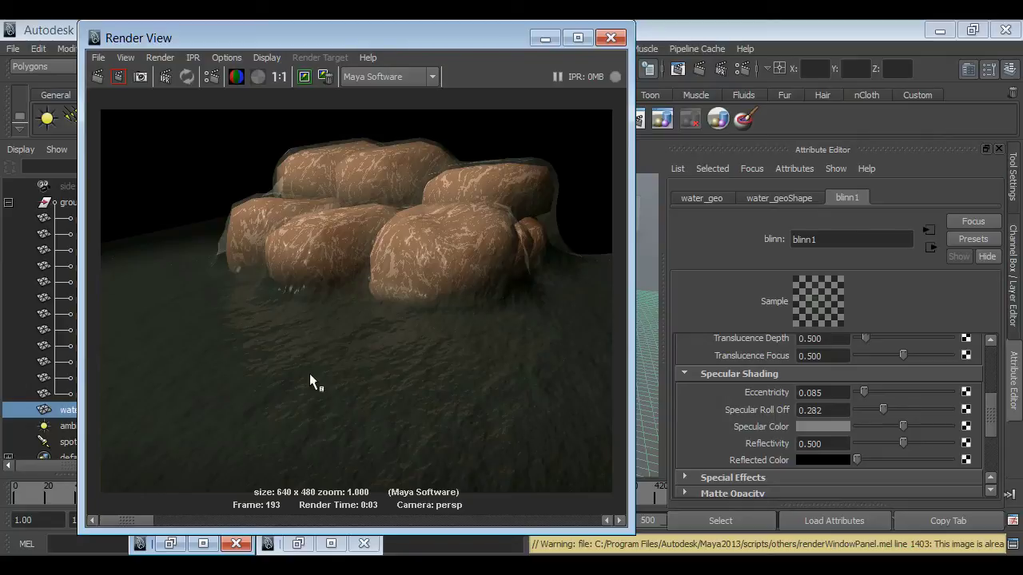
# Step: Select spotLight1 and turn on Use Ray Trace Shadows
pyautogui.click(543, 44)
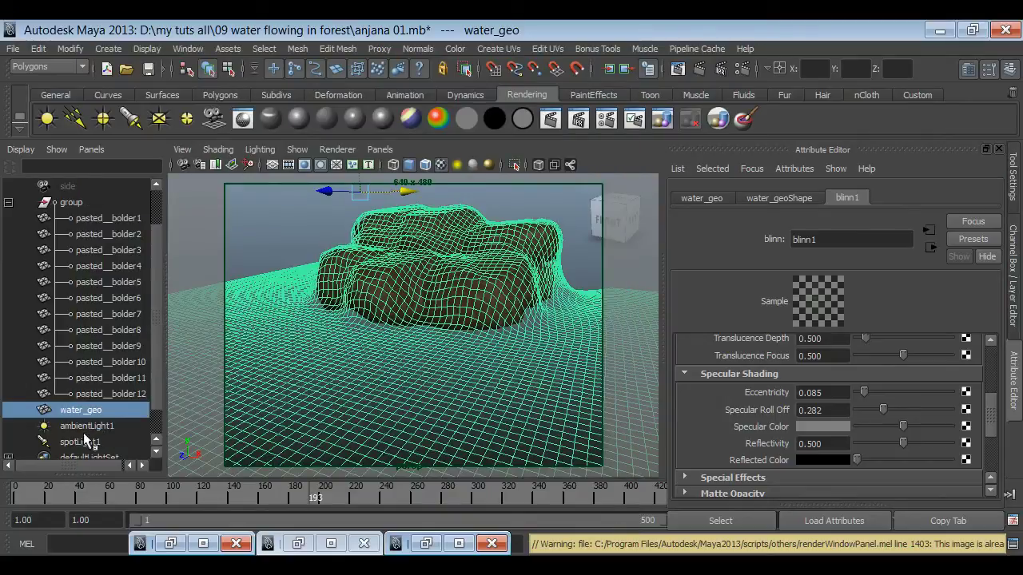
pyautogui.click(80, 442)
pyautogui.scroll(3, 778, 392)
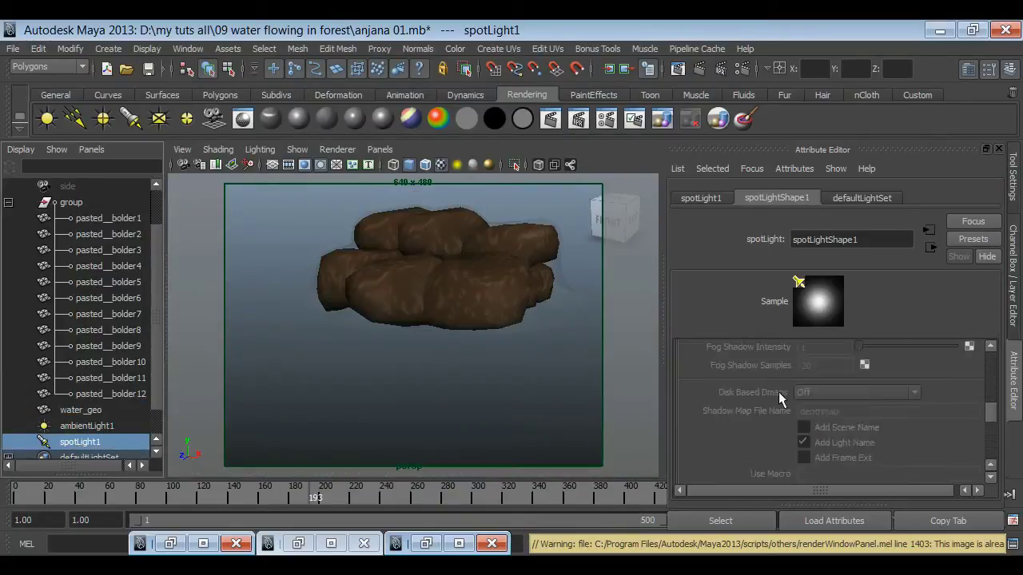
pyautogui.scroll(3, 778, 392)
pyautogui.scroll(-3, 782, 409)
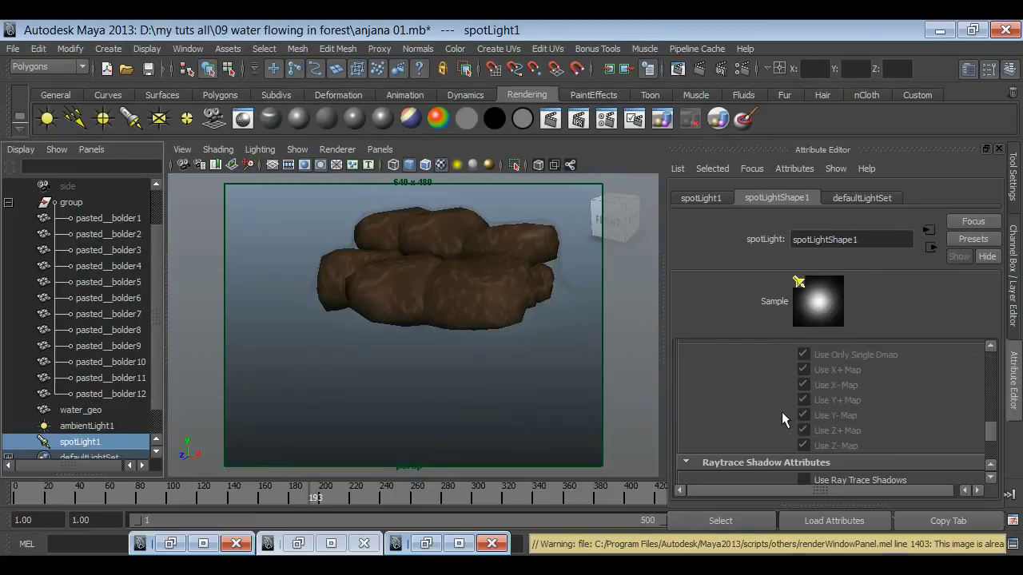
pyautogui.scroll(-3, 782, 411)
pyautogui.click(821, 387)
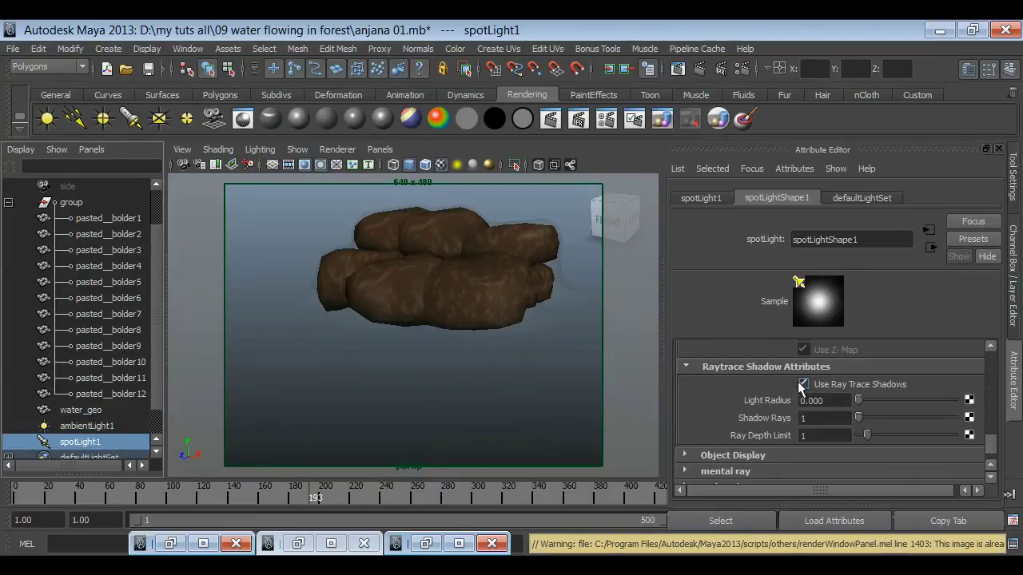
# Step: Render a test frame showing the shadowed boulders, then minimize Render View
pyautogui.click(678, 67)
pyautogui.click(98, 77)
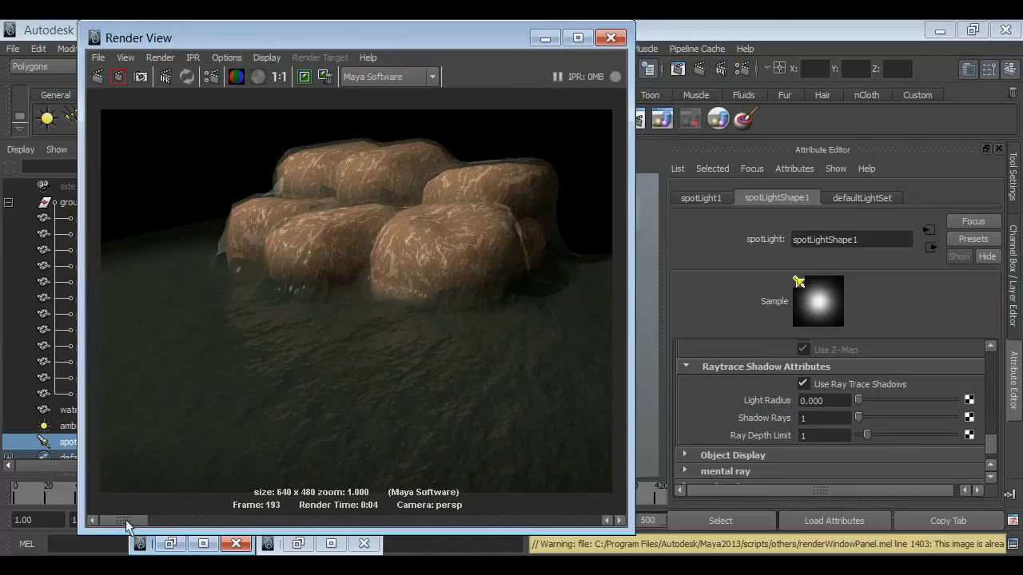
pyautogui.moveTo(123, 523)
pyautogui.mouseDown()
pyautogui.moveTo(186, 528)
pyautogui.moveTo(128, 525)
pyautogui.mouseUp()
pyautogui.click(545, 37)
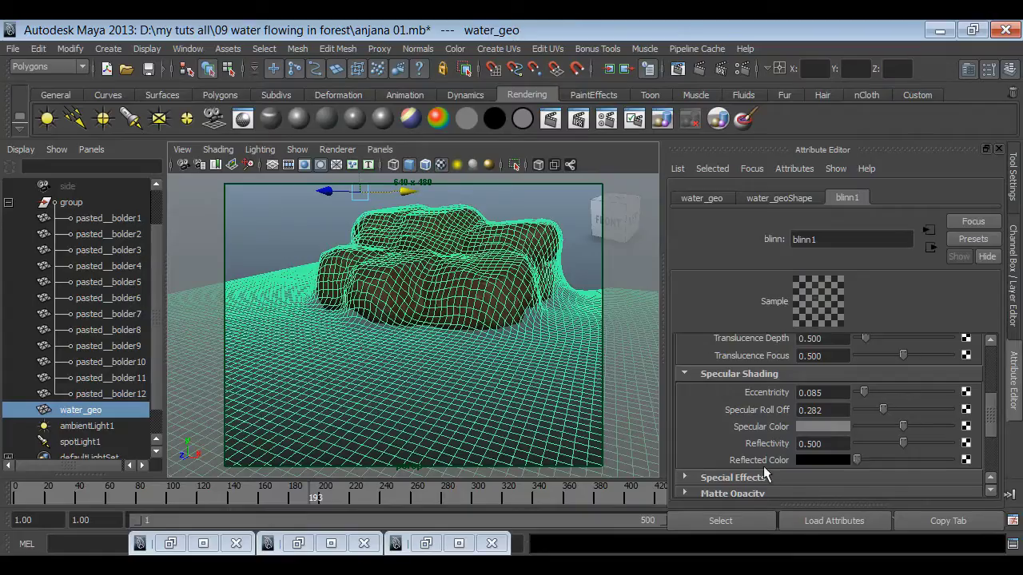
# Step: Map an Env Sphere to Reflected Color, using a file texture that loads CHROMIC.JPG
pyautogui.click(966, 460)
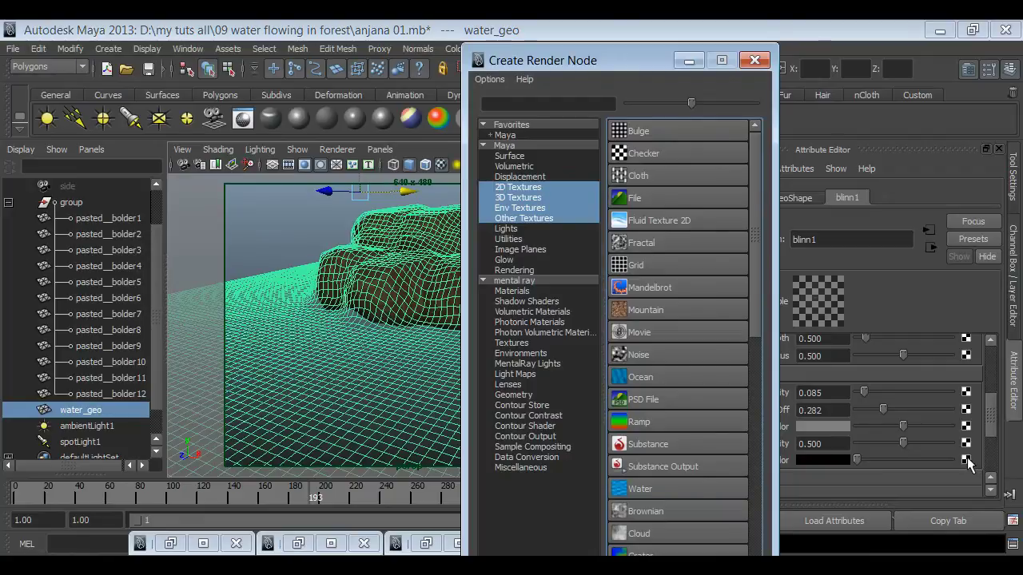
pyautogui.click(530, 211)
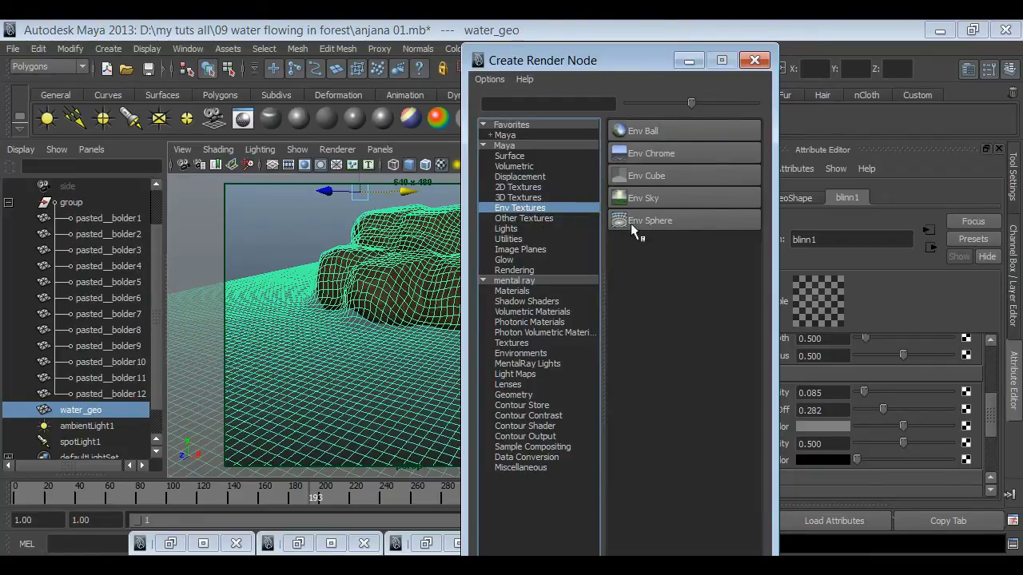
pyautogui.click(687, 222)
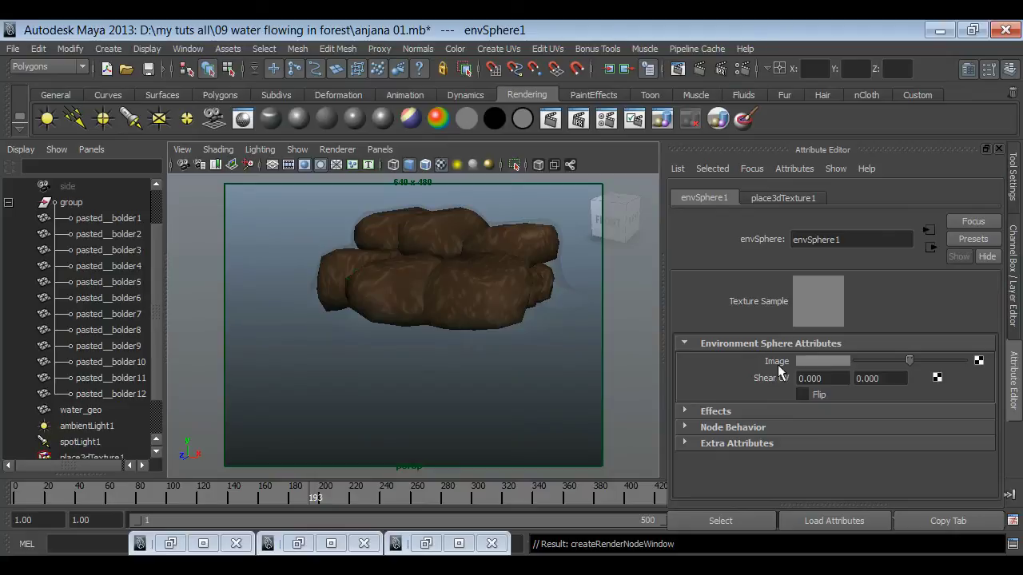
pyautogui.click(979, 361)
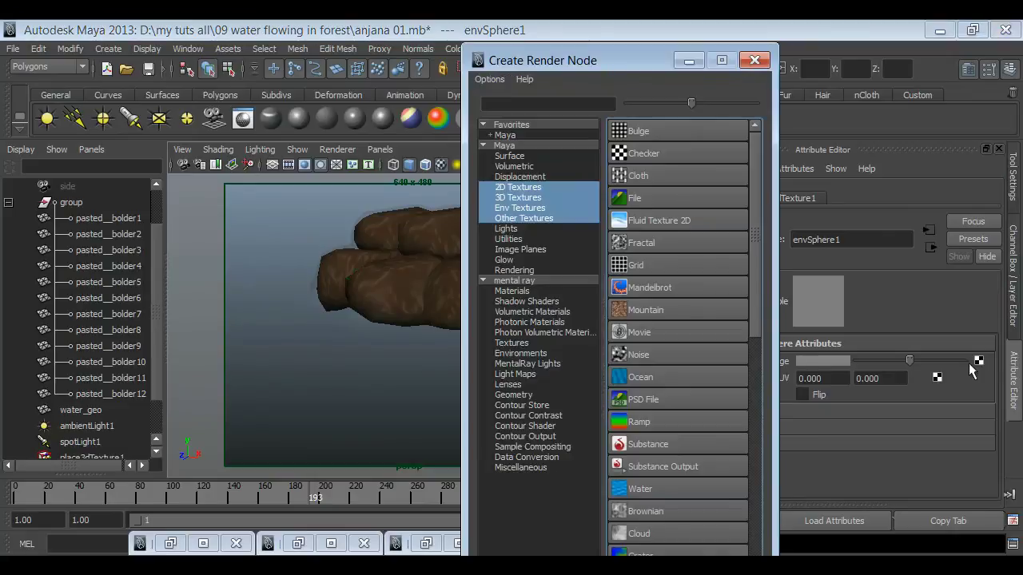
pyautogui.click(679, 198)
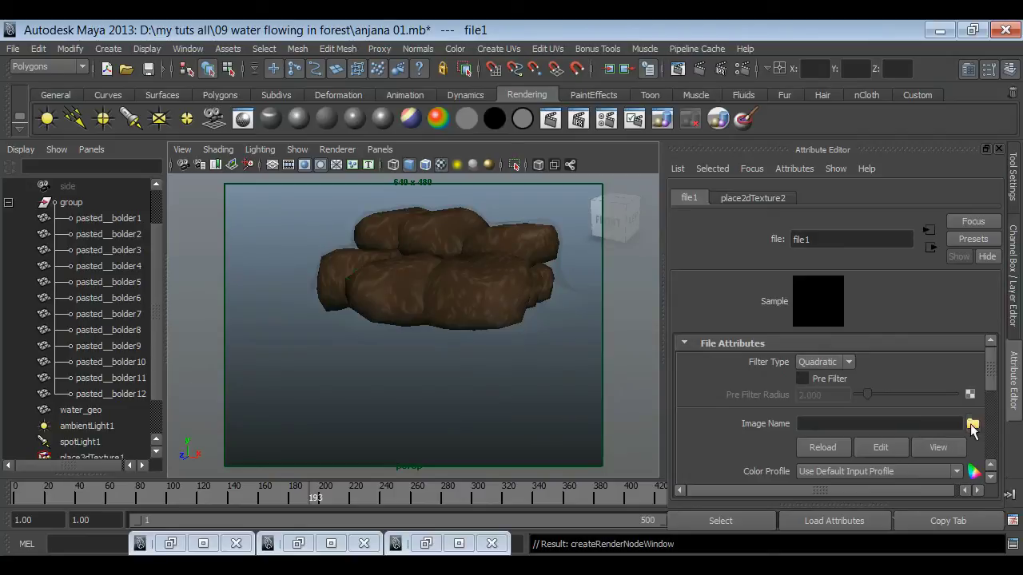
pyautogui.click(972, 424)
pyautogui.click(924, 531)
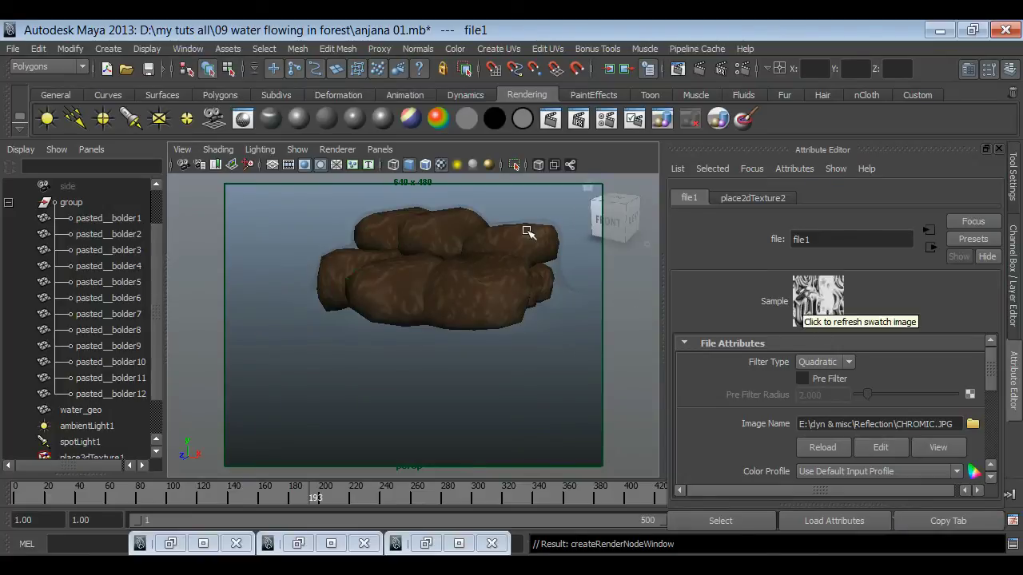
# Step: Render frame 193 with the new reflections, compare it with the stored render, and reselect the water
pyautogui.click(677, 70)
pyautogui.click(304, 77)
pyautogui.click(98, 77)
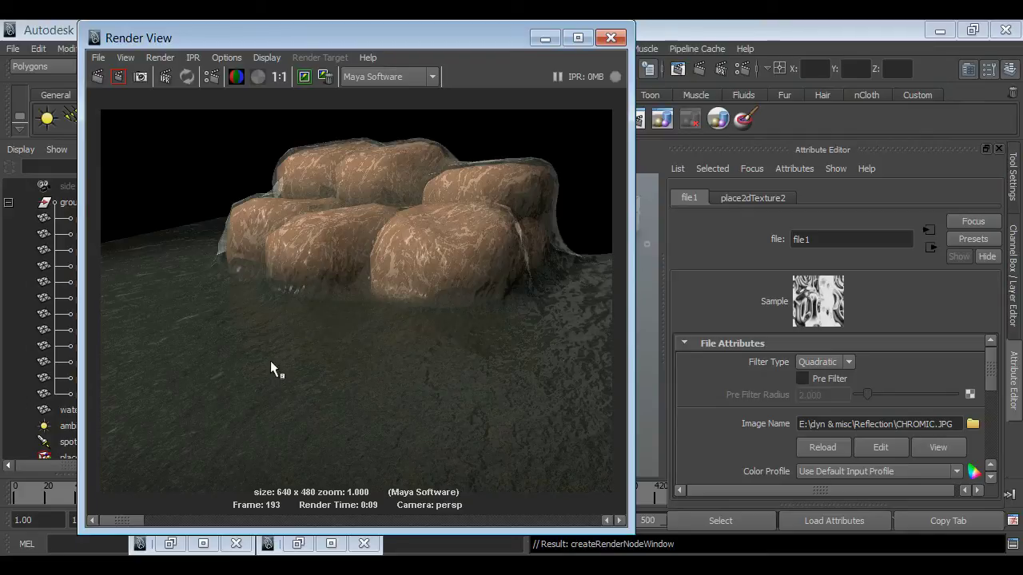
pyautogui.click(194, 520)
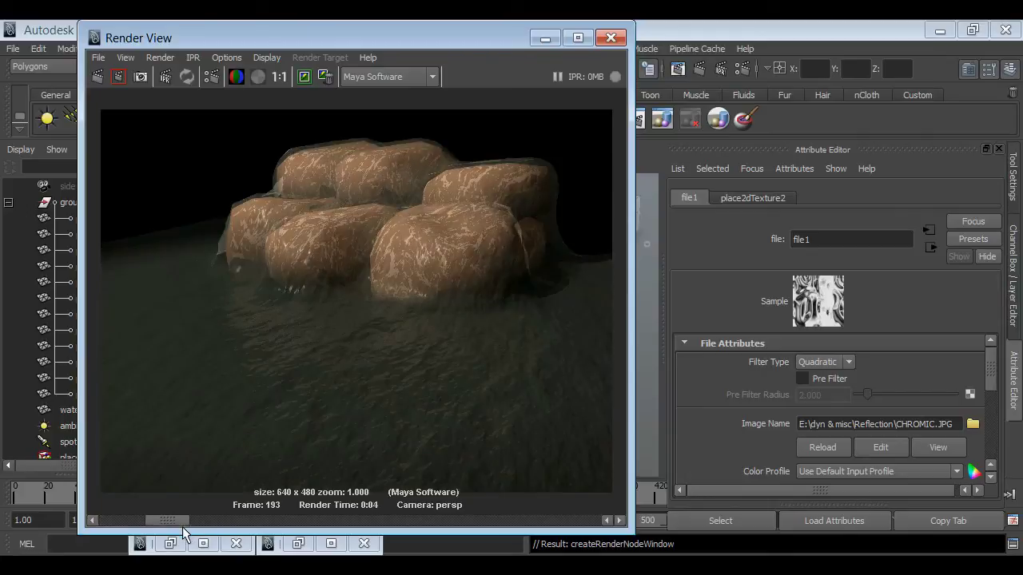
pyautogui.moveTo(177, 527); pyautogui.dragTo(131, 524)
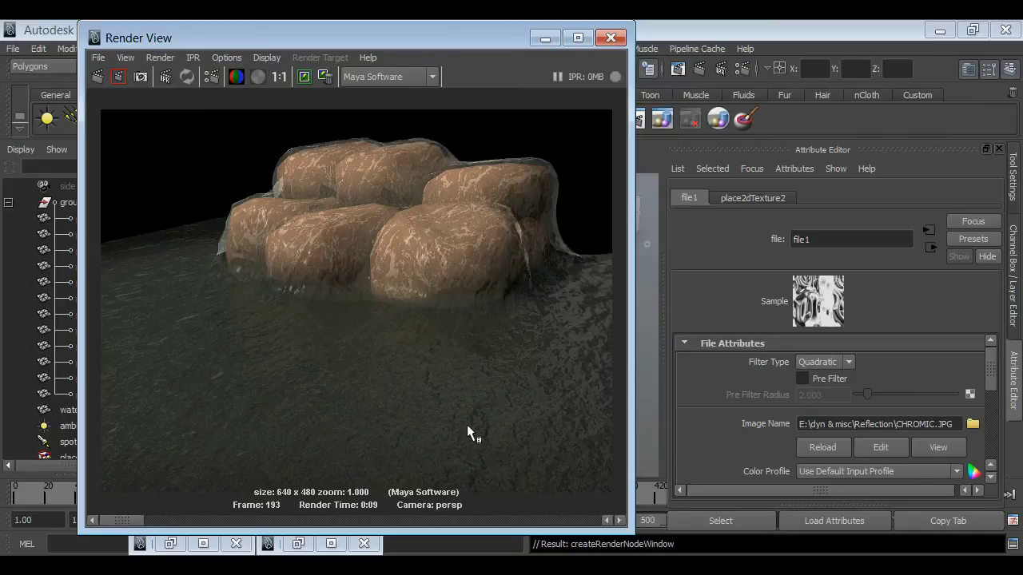
pyautogui.click(545, 38)
pyautogui.click(596, 330)
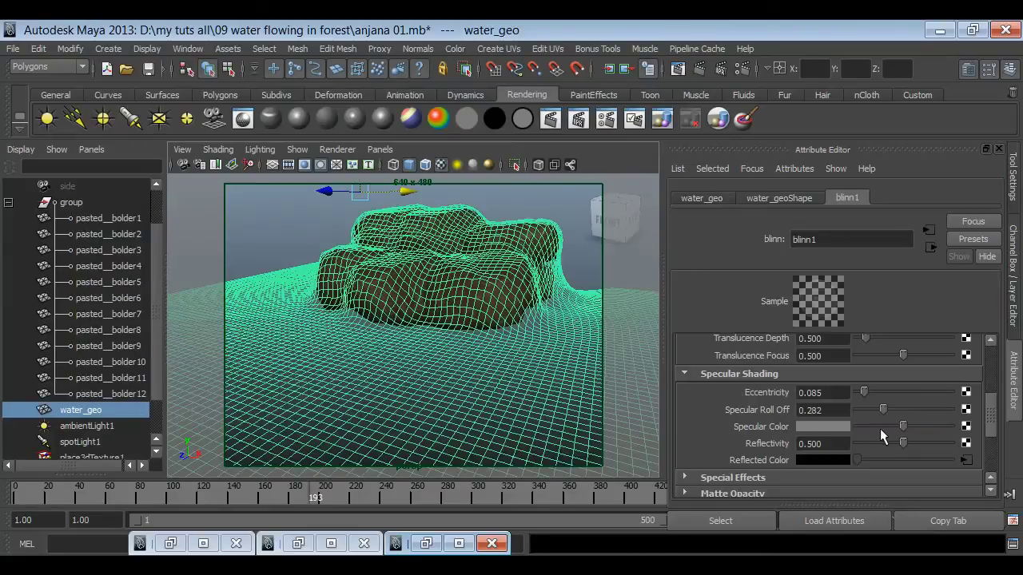
# Step: Set blinn1's Reflectivity to 0.35 and render a test frame with the softer reflections
pyautogui.click(827, 444)
pyautogui.write('.4')
pyautogui.press('BackSpace')
pyautogui.write('35')
pyautogui.press('Return')
pyautogui.click(680, 70)
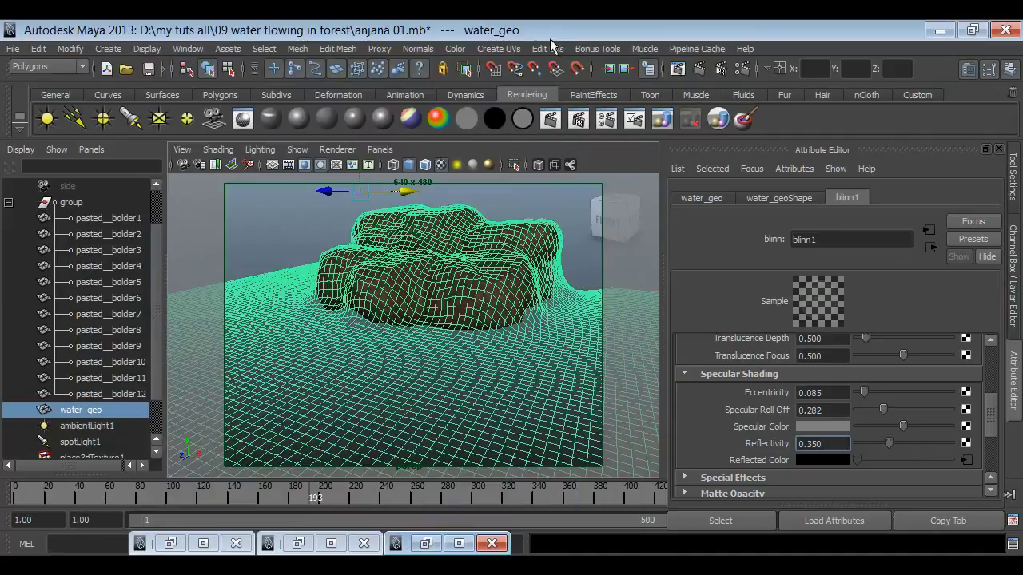
pyautogui.click(527, 221)
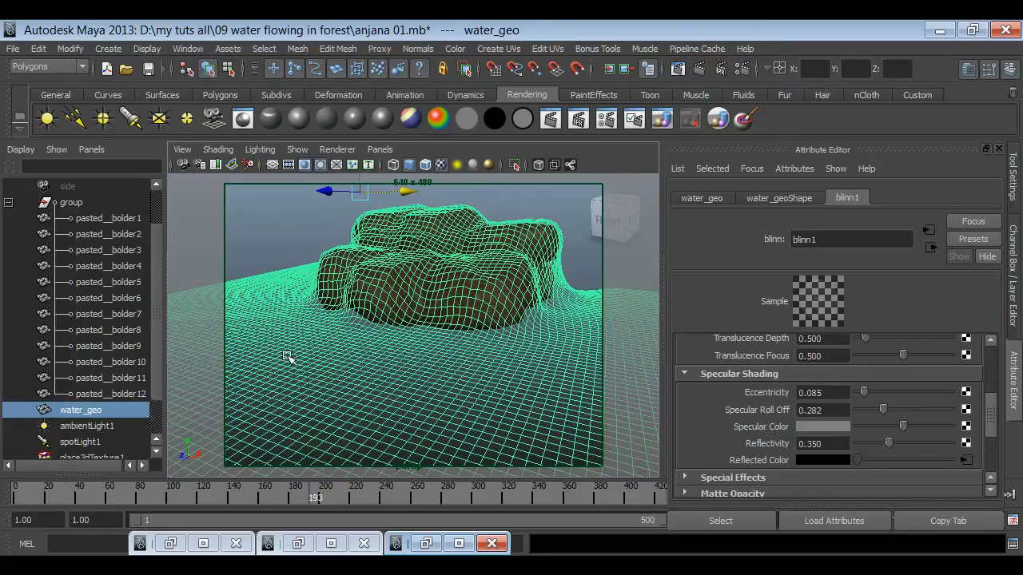
pyautogui.click(290, 228)
pyautogui.moveTo(290, 229)
pyautogui.keyDown('alt'); pyautogui.mouseDown()
pyautogui.moveTo(357, 382)
pyautogui.moveTo(479, 376)
pyautogui.moveTo(421, 363)
pyautogui.moveTo(479, 399)
pyautogui.moveTo(407, 280)
pyautogui.mouseUp(); pyautogui.keyUp('alt')
pyautogui.click(532, 393)
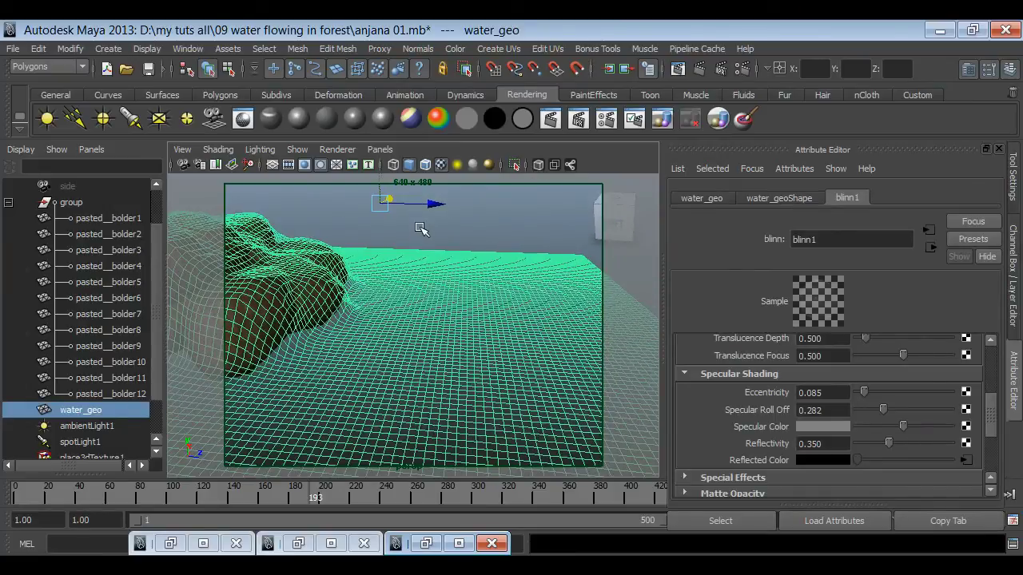
pyautogui.click(476, 238)
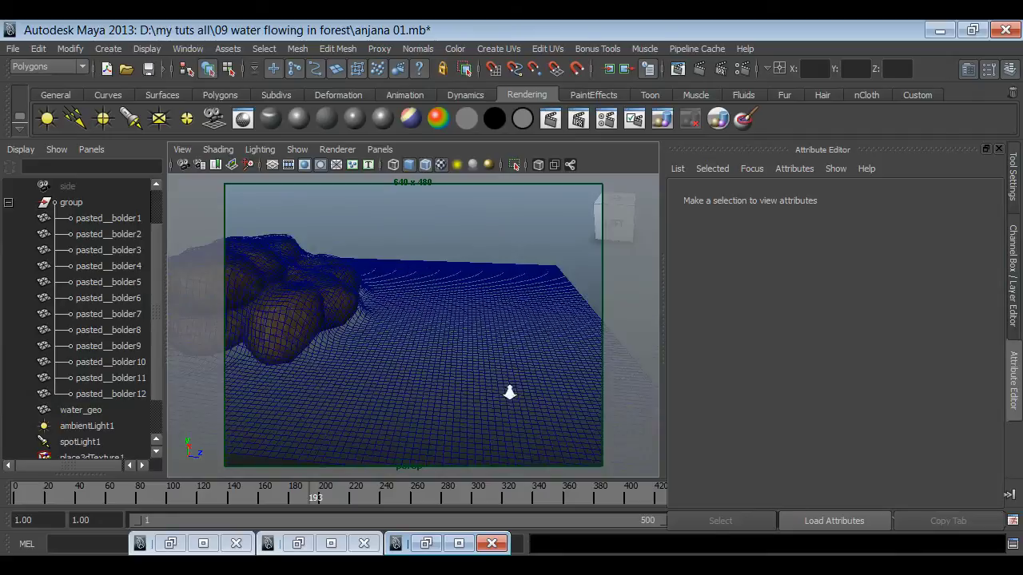
pyautogui.keyDown('alt'); pyautogui.moveTo(476, 237); pyautogui.dragTo(408, 355); pyautogui.keyUp('alt')
pyautogui.moveTo(391, 245)
pyautogui.keyDown('alt'); pyautogui.mouseDown()
pyautogui.moveTo(399, 386)
pyautogui.moveTo(472, 400)
pyautogui.moveTo(400, 366)
pyautogui.moveTo(426, 388)
pyautogui.moveTo(356, 286)
pyautogui.mouseUp(); pyautogui.keyUp('alt')
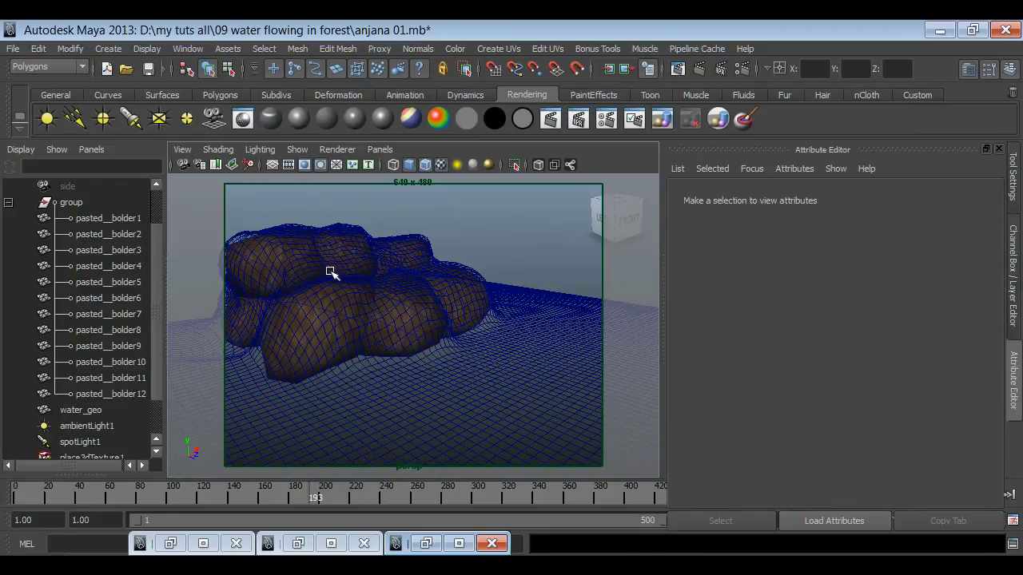
pyautogui.keyDown('alt'); pyautogui.moveTo(400, 365); pyautogui.dragTo(422, 372); pyautogui.keyUp('alt')
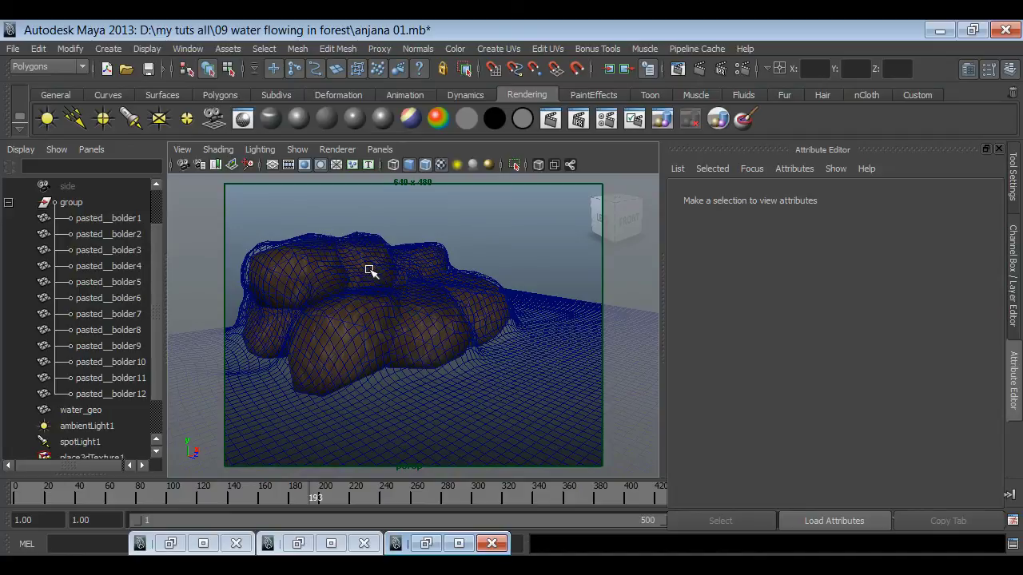
pyautogui.scroll(-3, 551, 413)
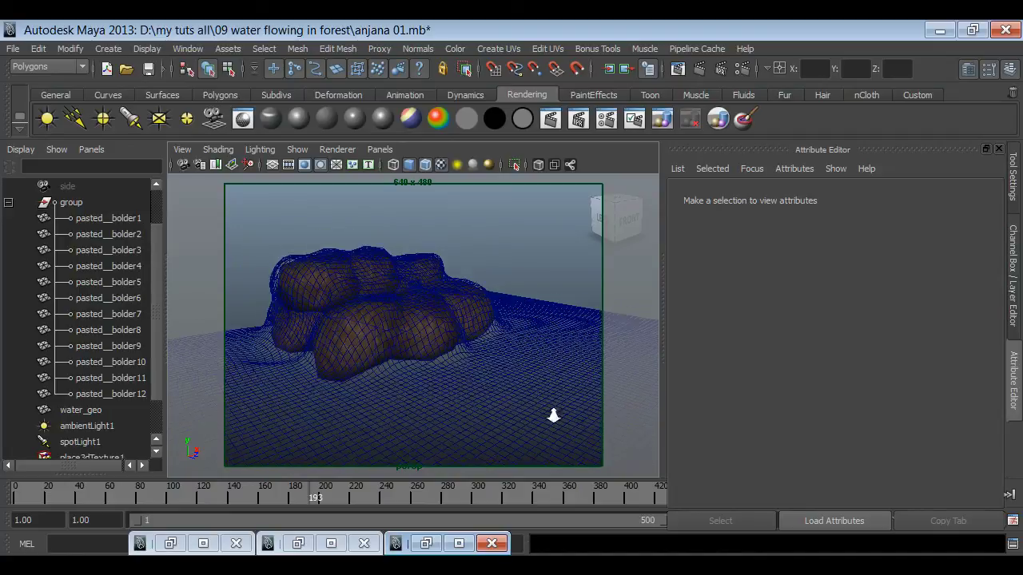
pyautogui.scroll(-3, 493, 349)
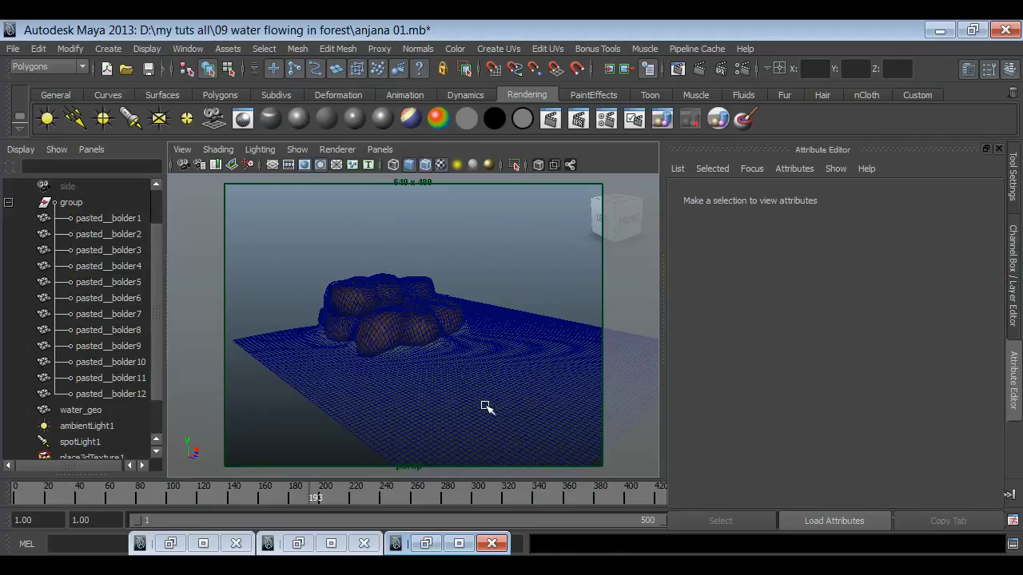
pyautogui.scroll(3, 484, 407)
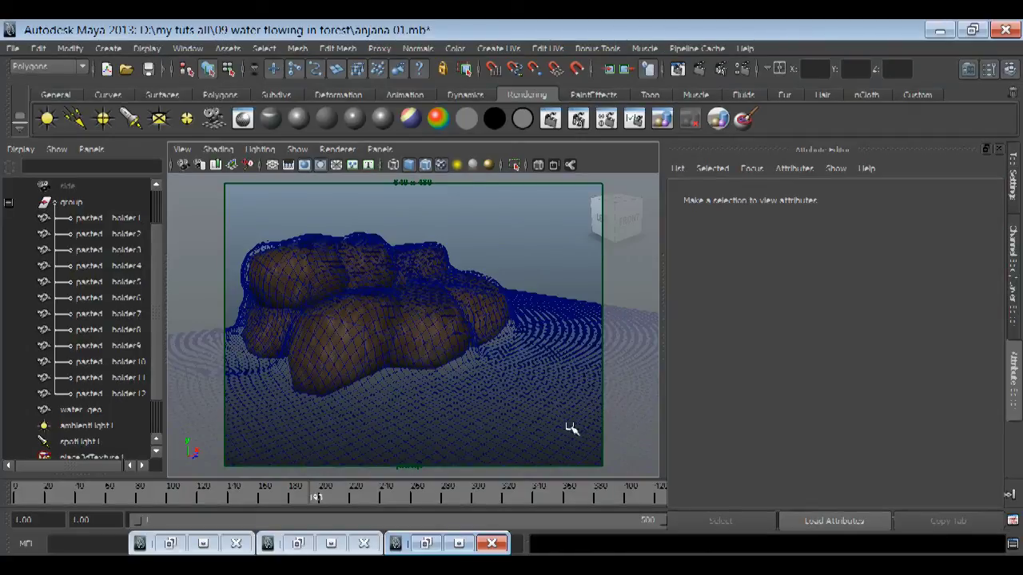